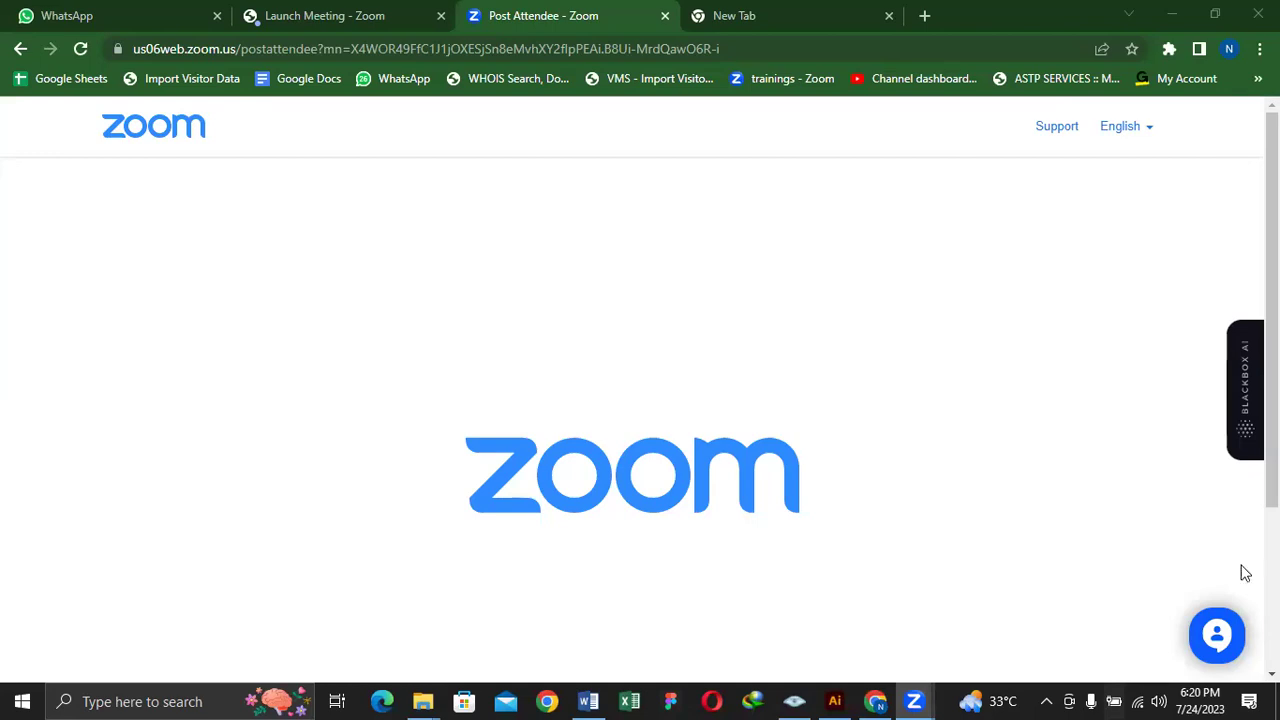
Switch to Adobe Illustrator and start a new document from the A4 print preset
key("alt+Tab")
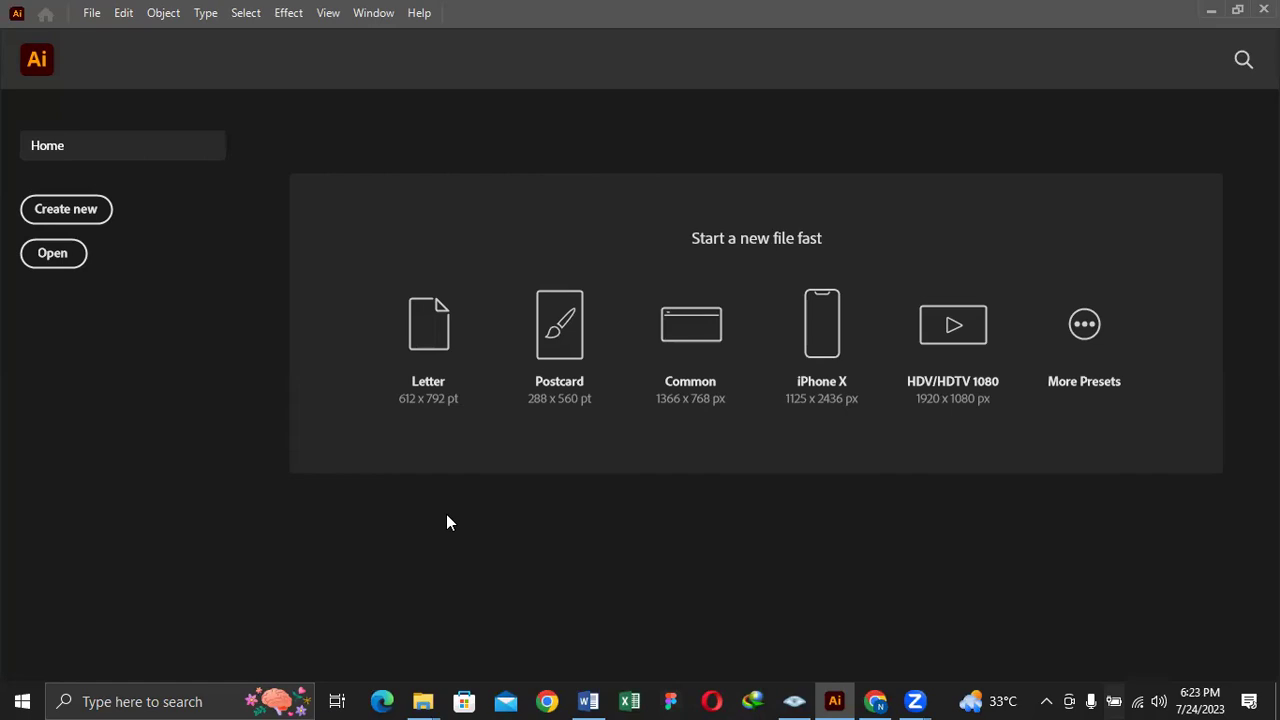
left_click(58, 217)
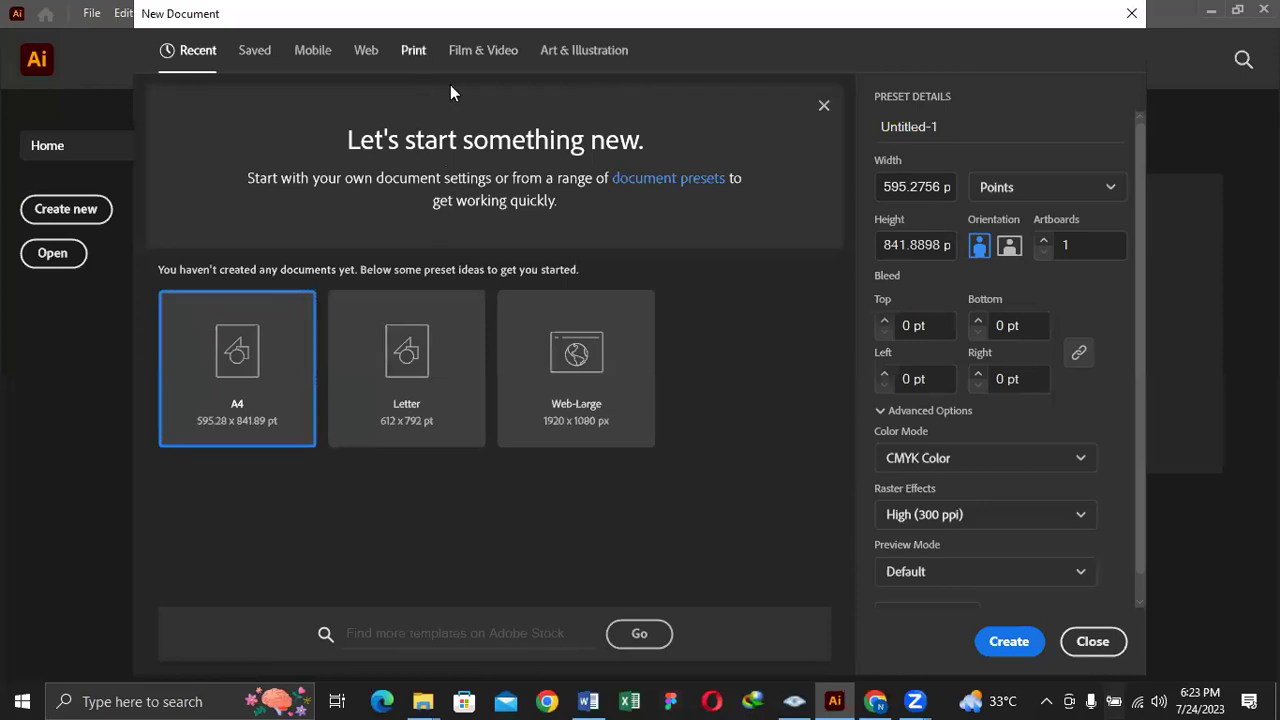
left_click(417, 58)
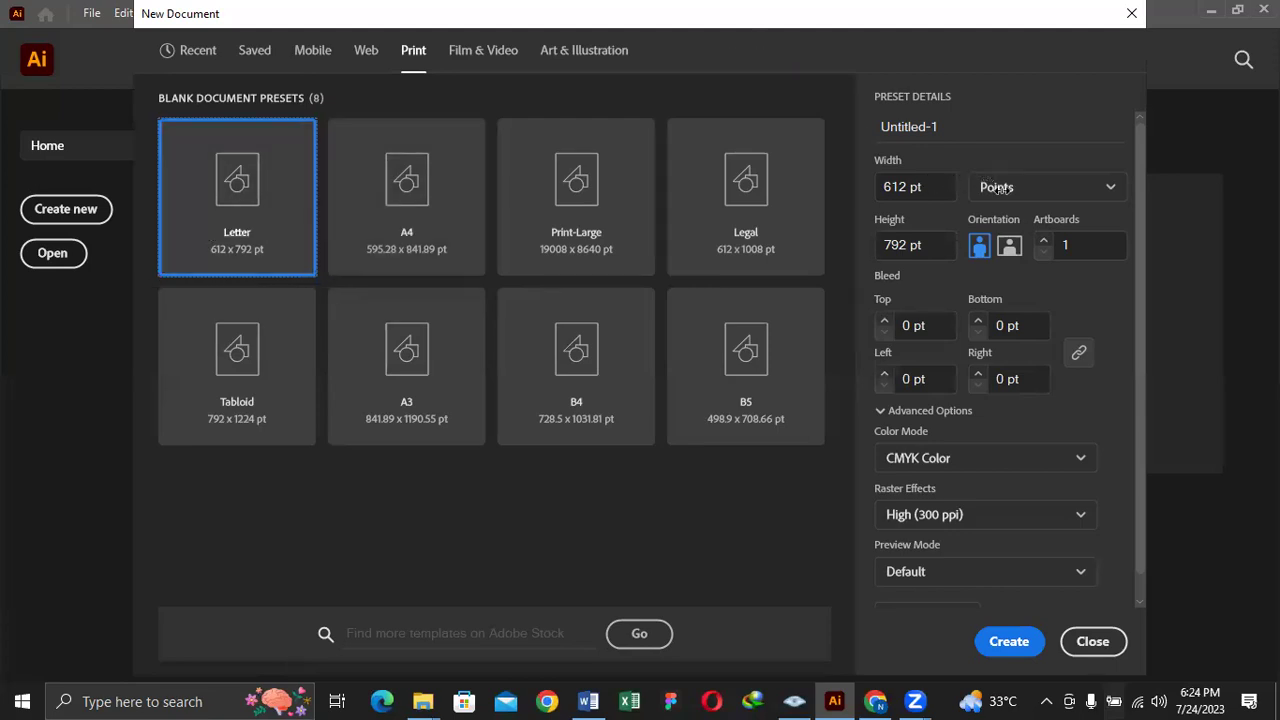
left_click(447, 238)
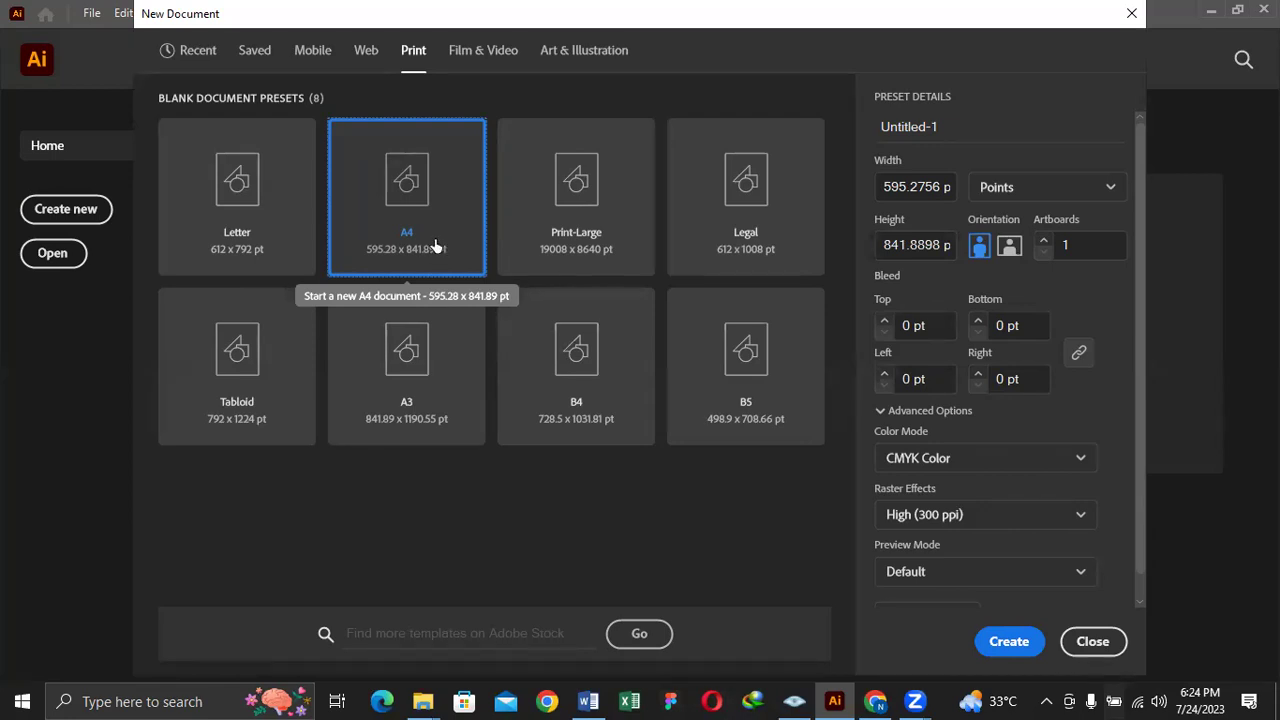
Set the new document's units to Inches and, after trying landscape, its orientation to portrait
left_click(1057, 191)
left_click(1057, 191)
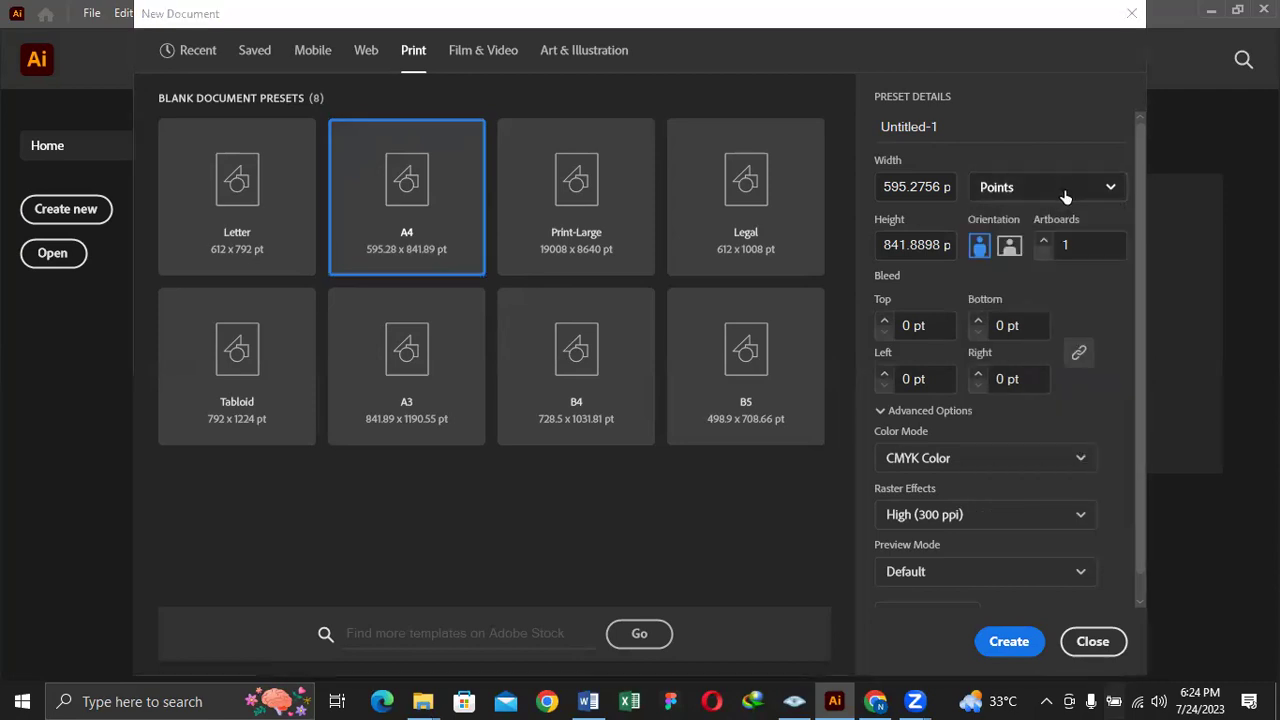
left_click(1064, 193)
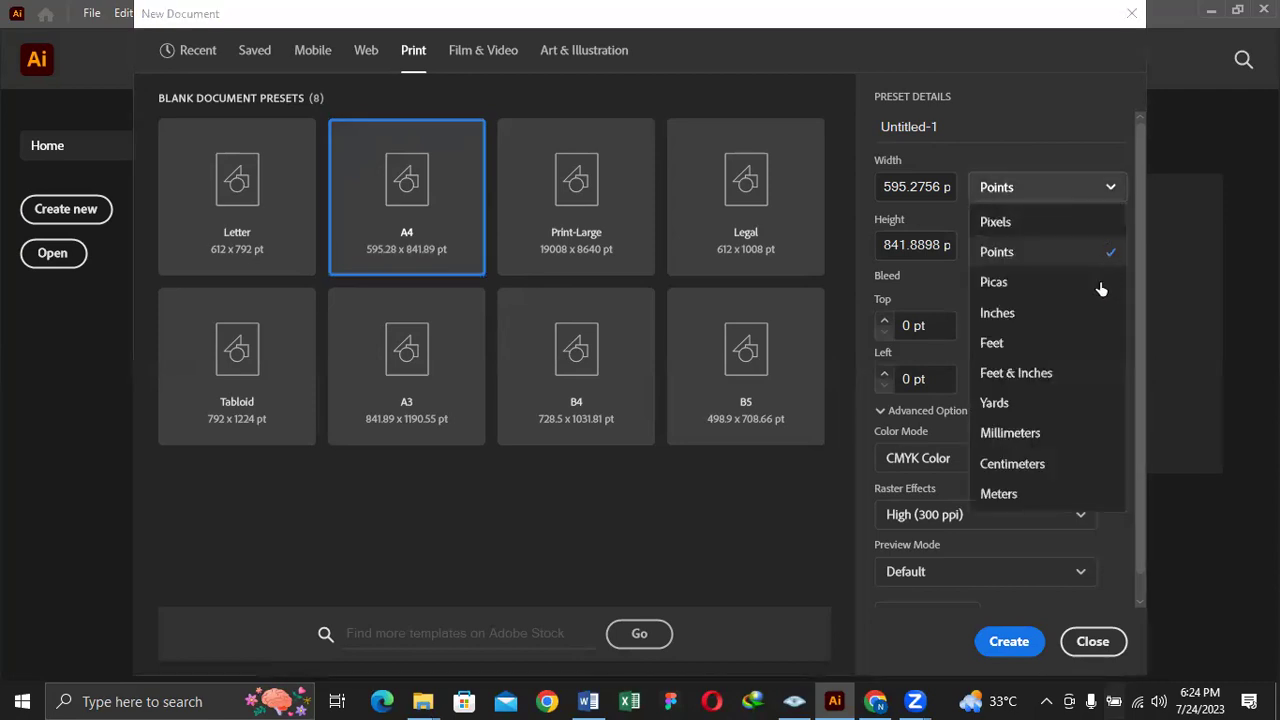
left_click(1042, 313)
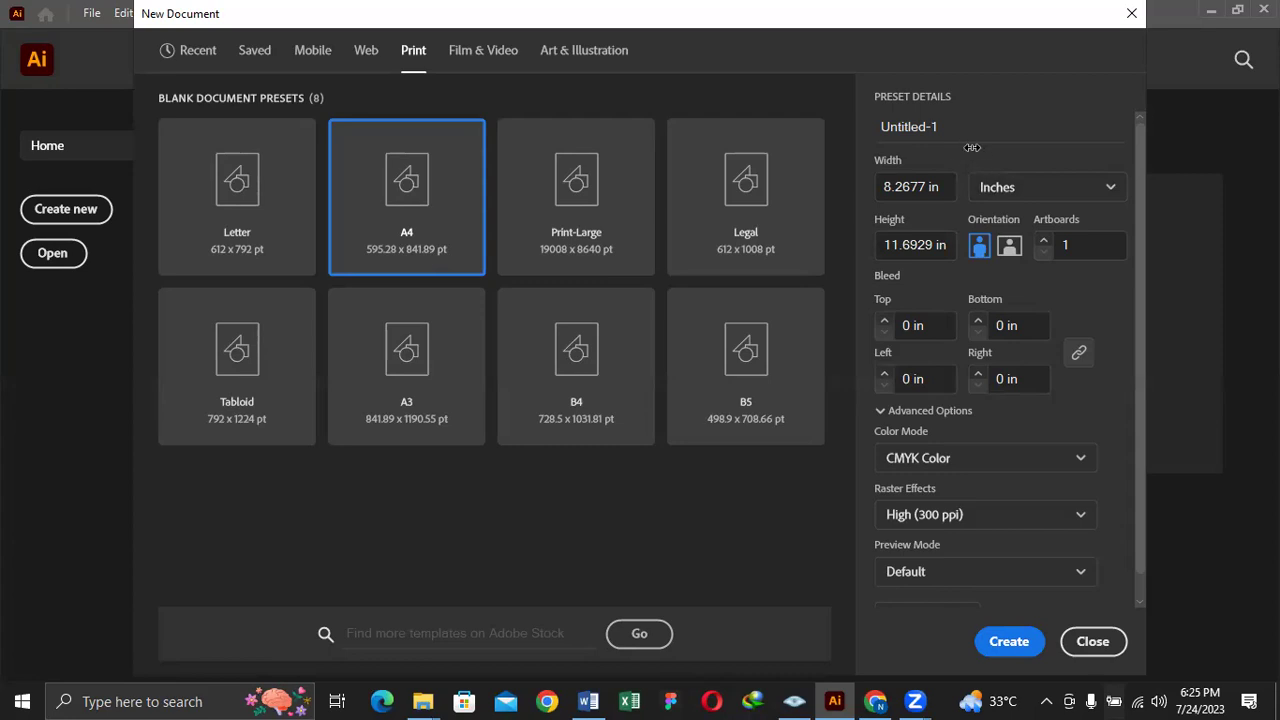
left_click(1010, 248)
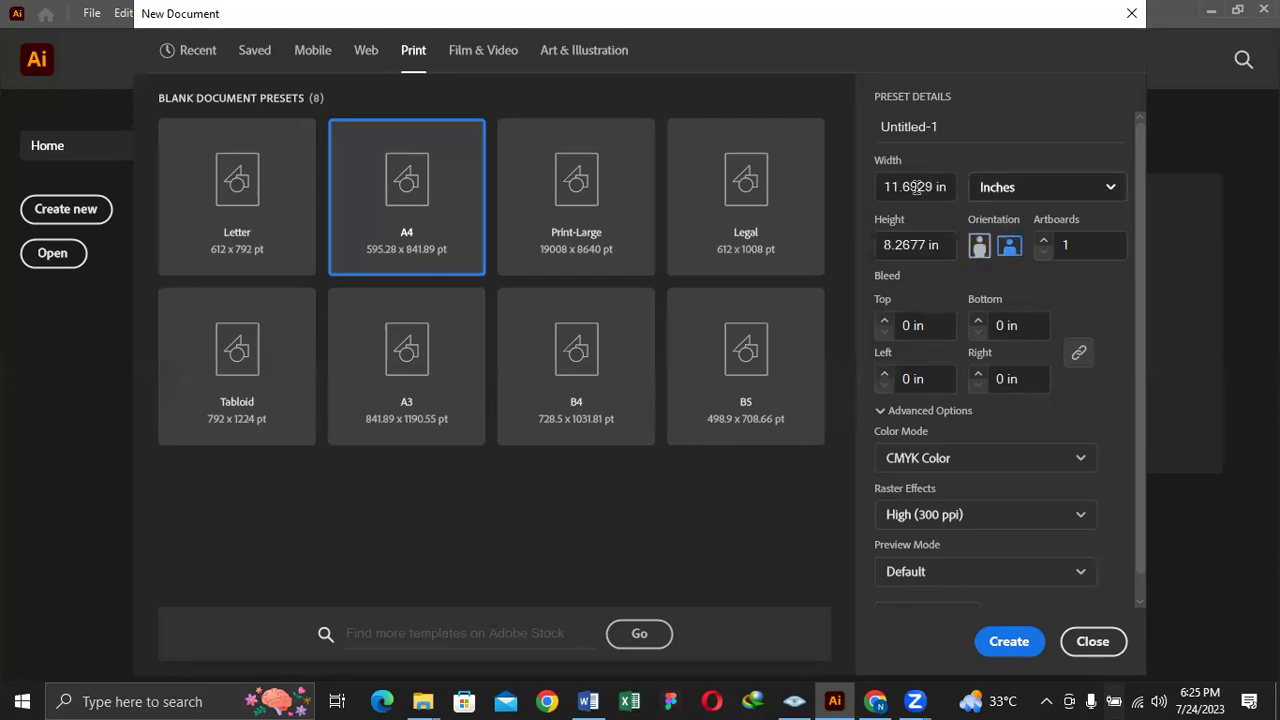
left_click(983, 254)
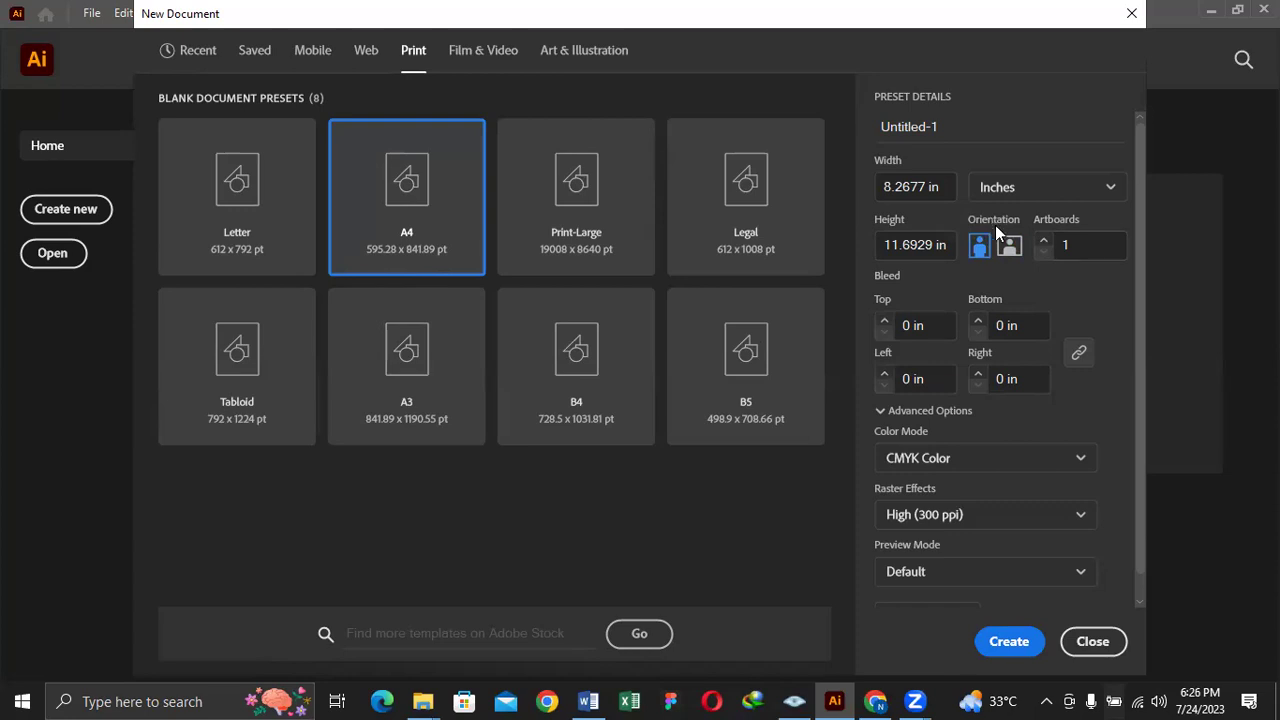
Set the new document's number of artboards to 2
left_click(1081, 247)
key("BackSpace")
type("2")
Set the bleed to 0.5 in and link it so it applies to all four sides
left_click(918, 326)
key("BackSpace")
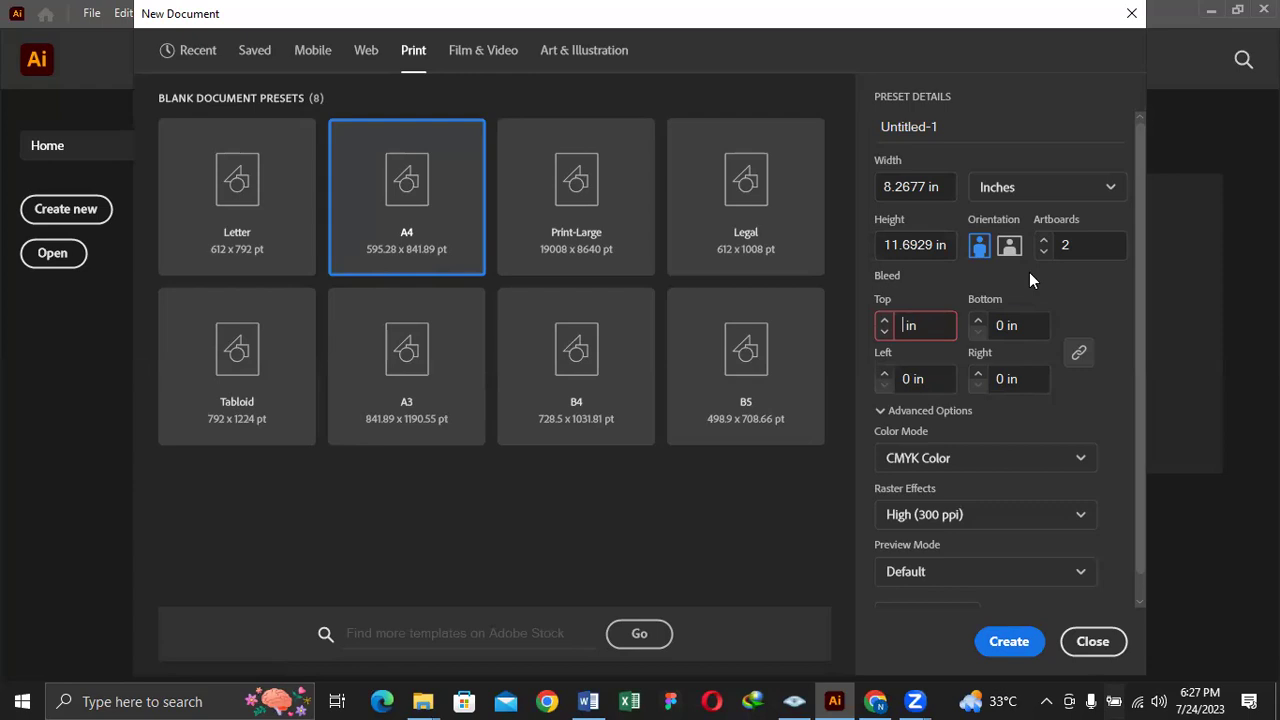
type("05")
key("BackSpace")
type(".5")
left_click(1079, 356)
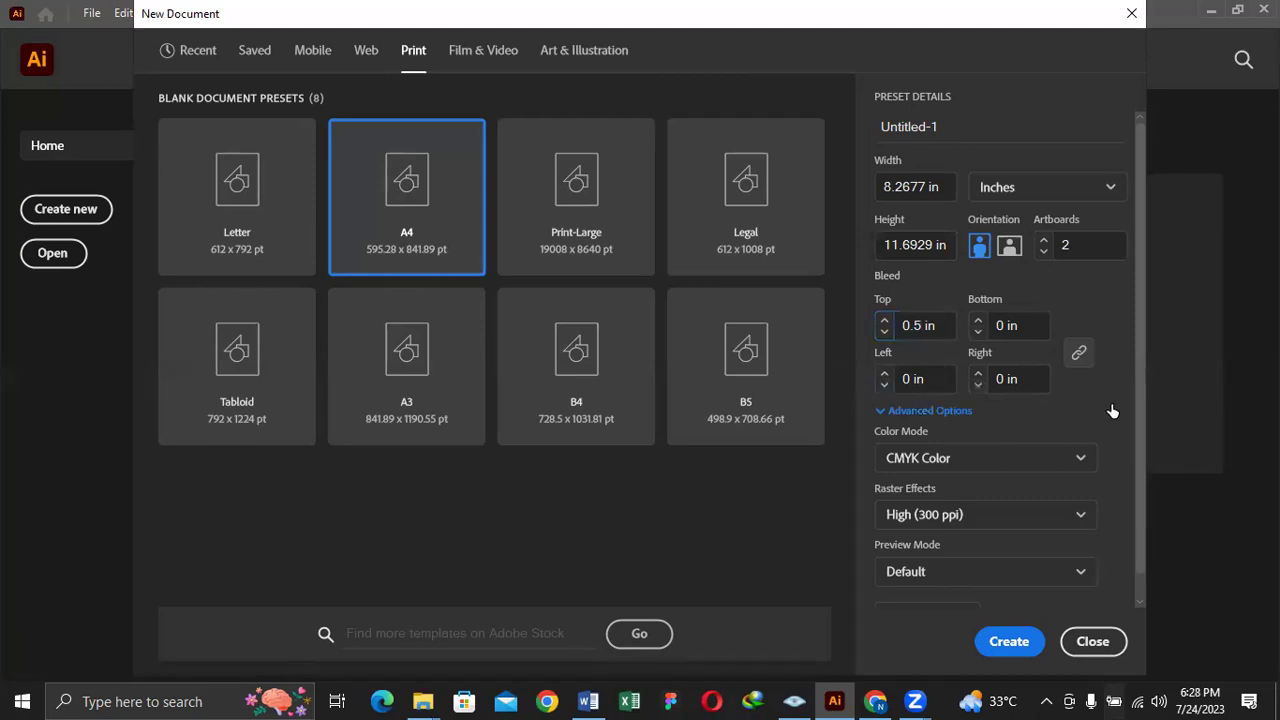
left_click(1078, 352)
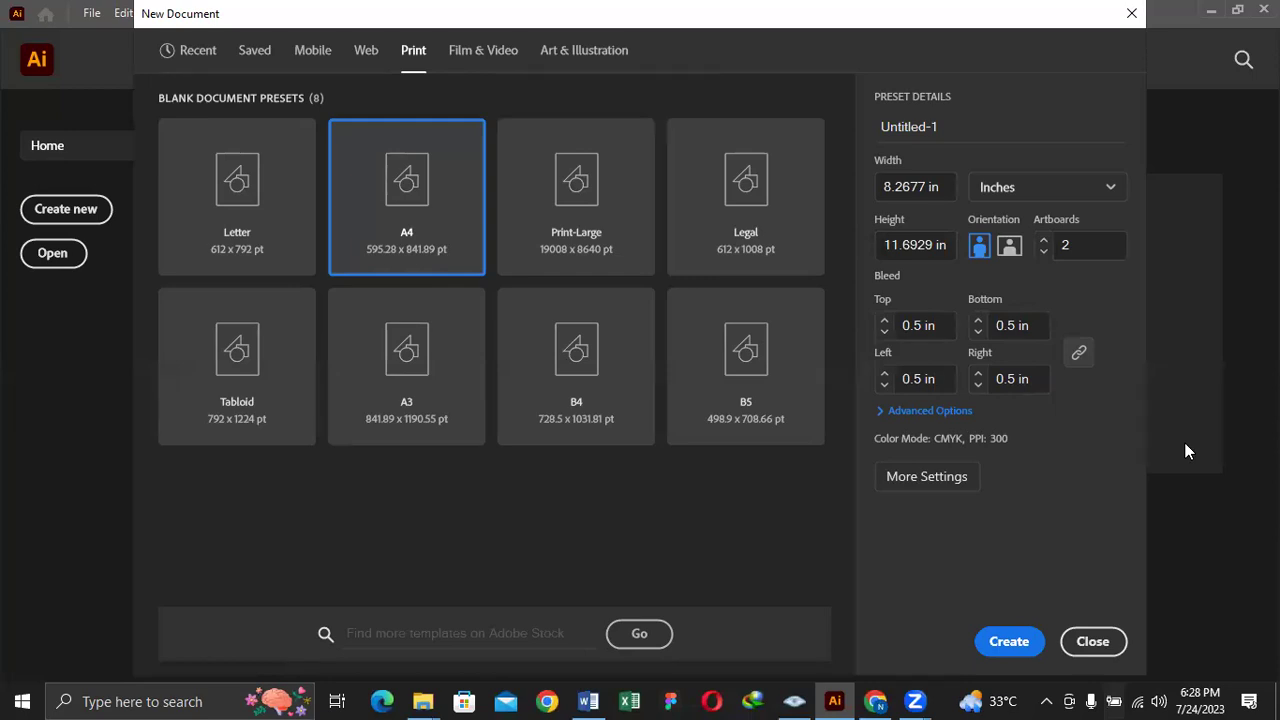
Create the document with the CMYK Color mode and High (300 ppi) raster effects
left_click(890, 414)
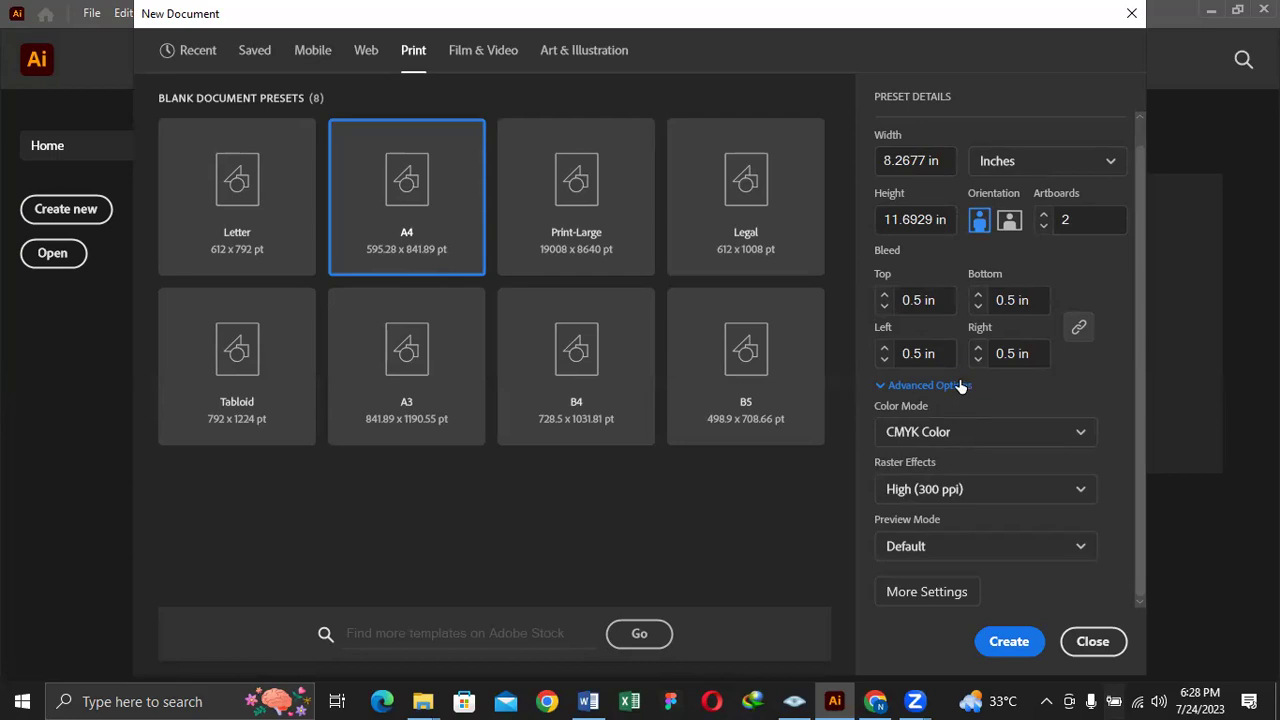
left_click(958, 442)
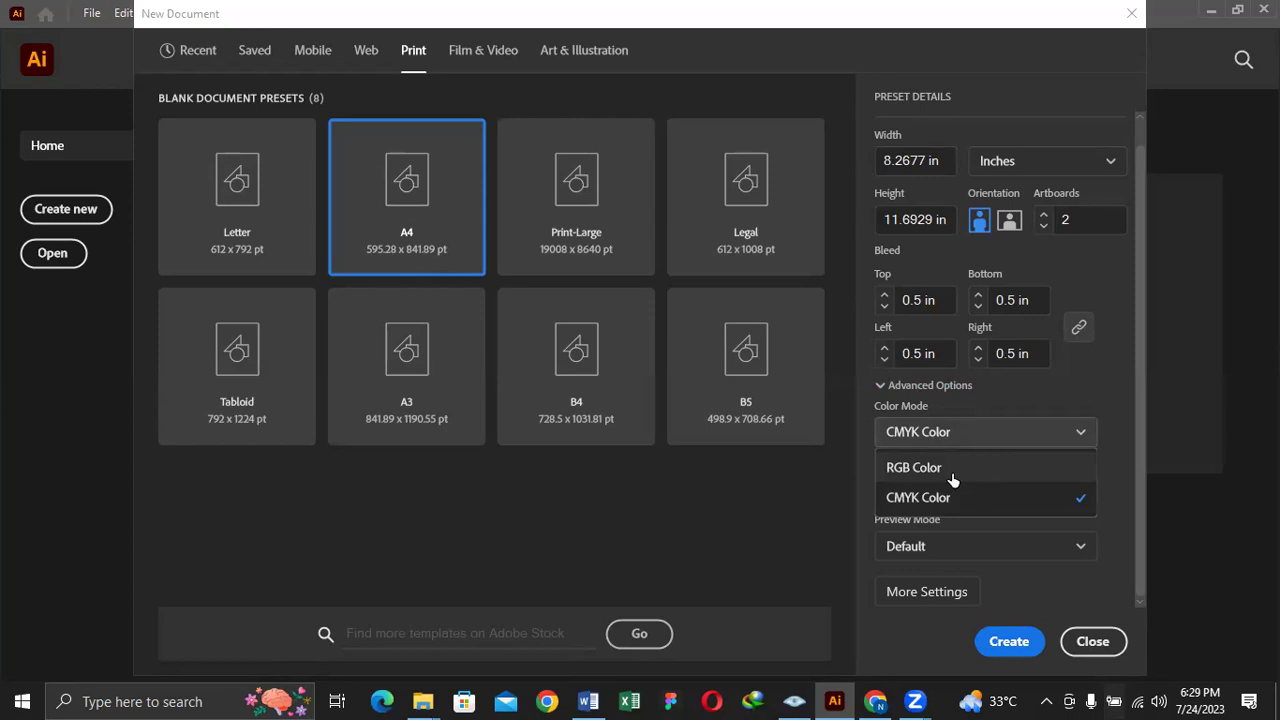
left_click(1010, 432)
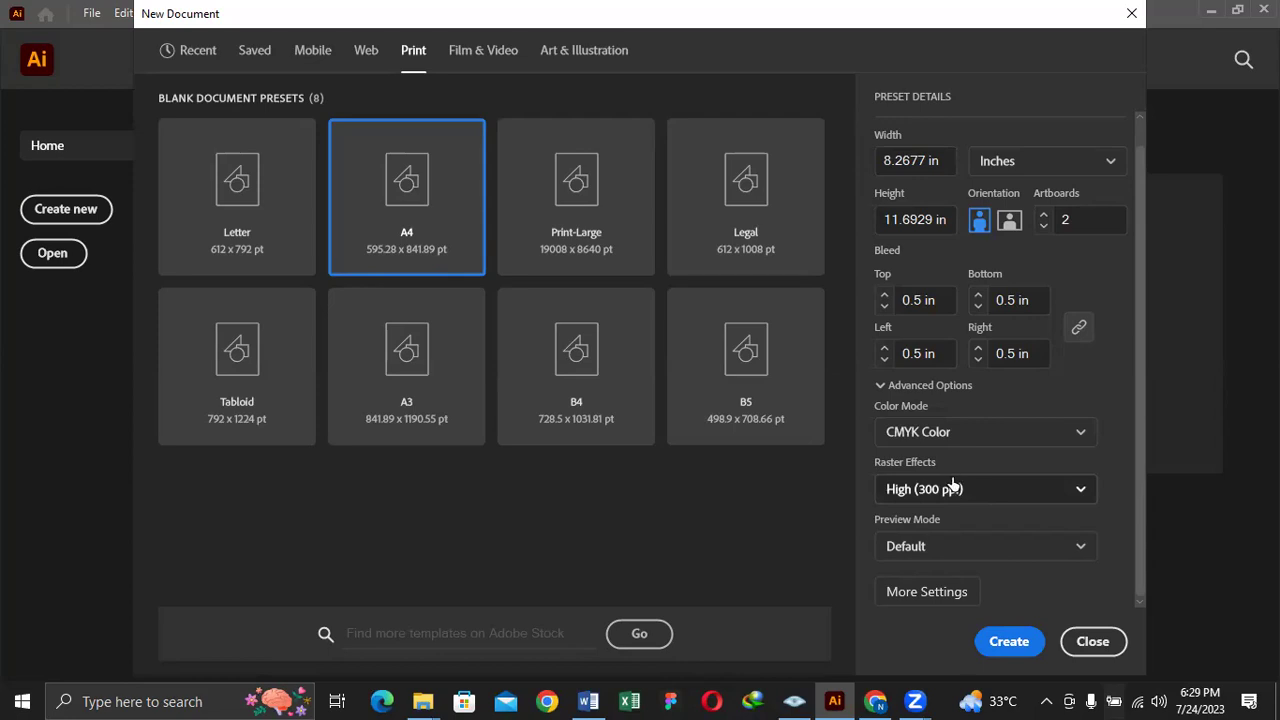
left_click(903, 500)
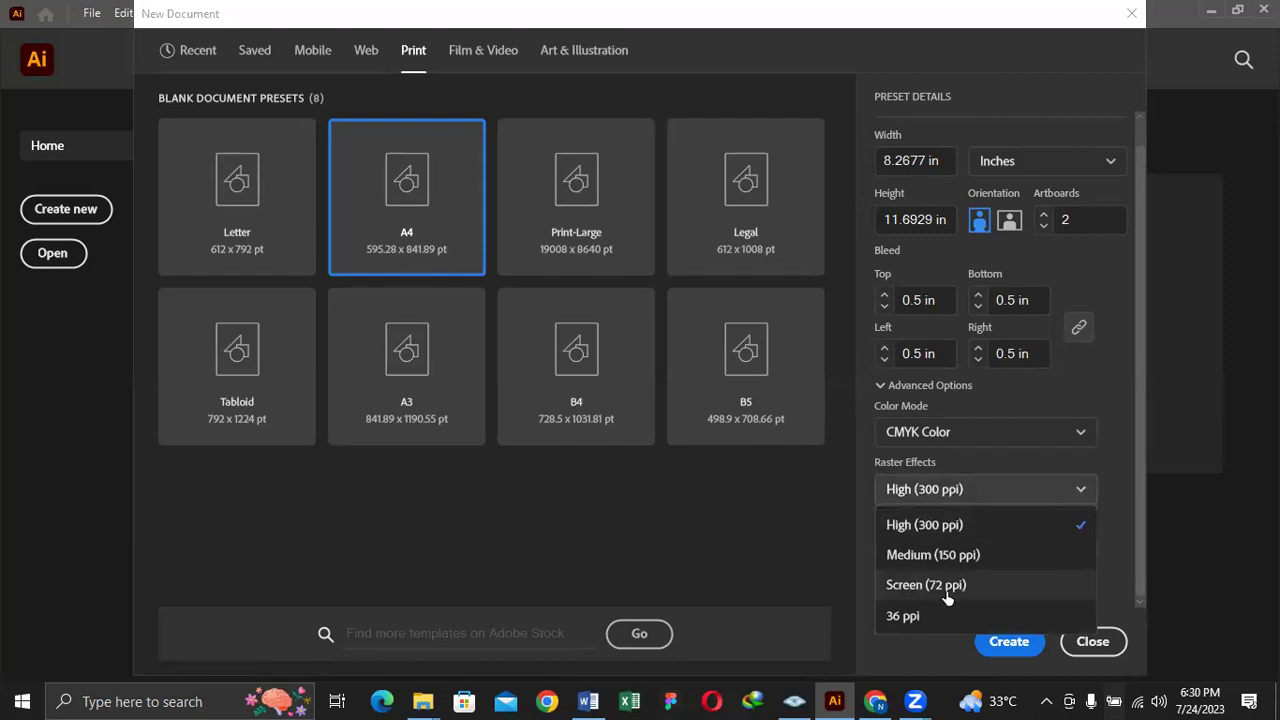
left_click(967, 528)
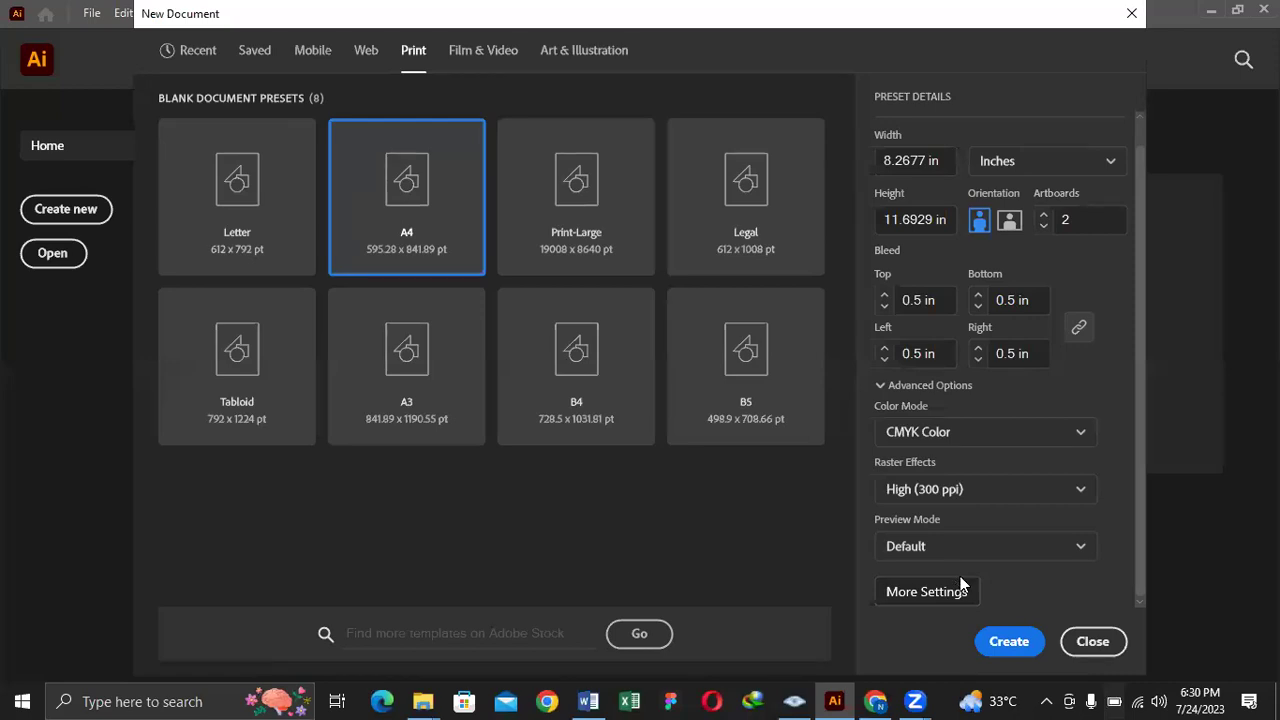
left_click(1008, 643)
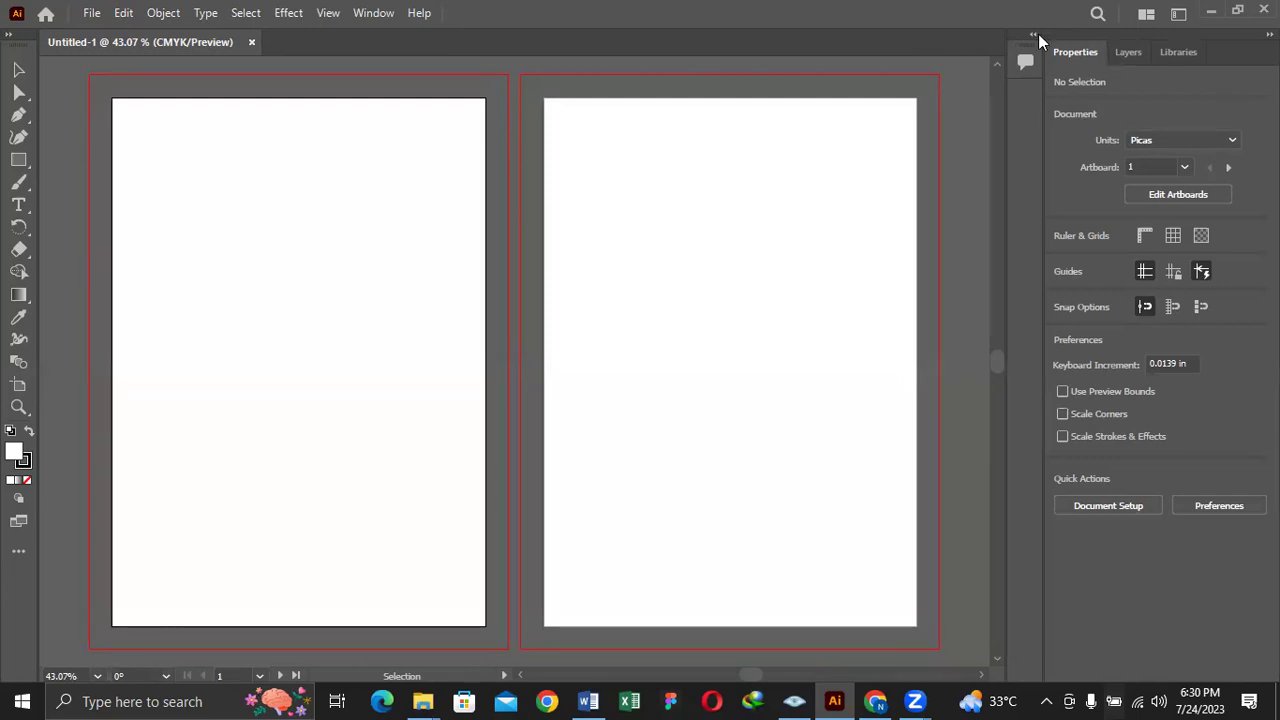
Change the workspace to Essentials Classic
left_click(374, 14)
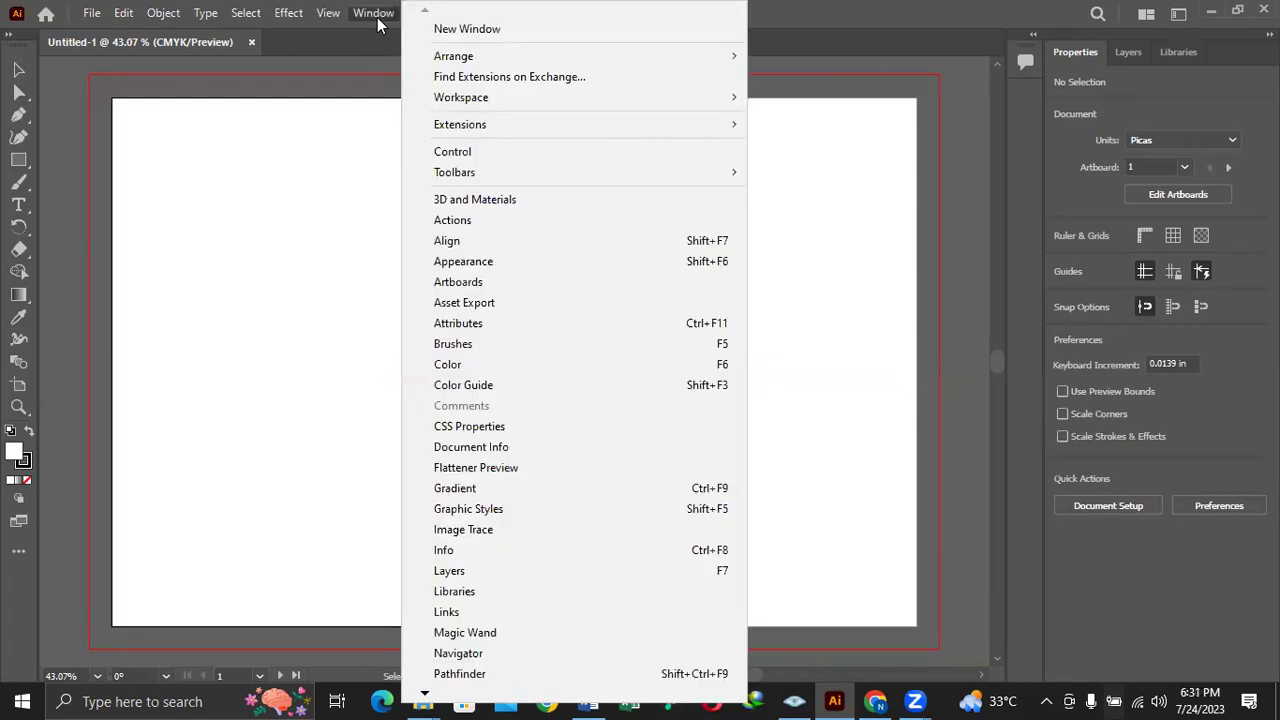
mouse_move(537, 103)
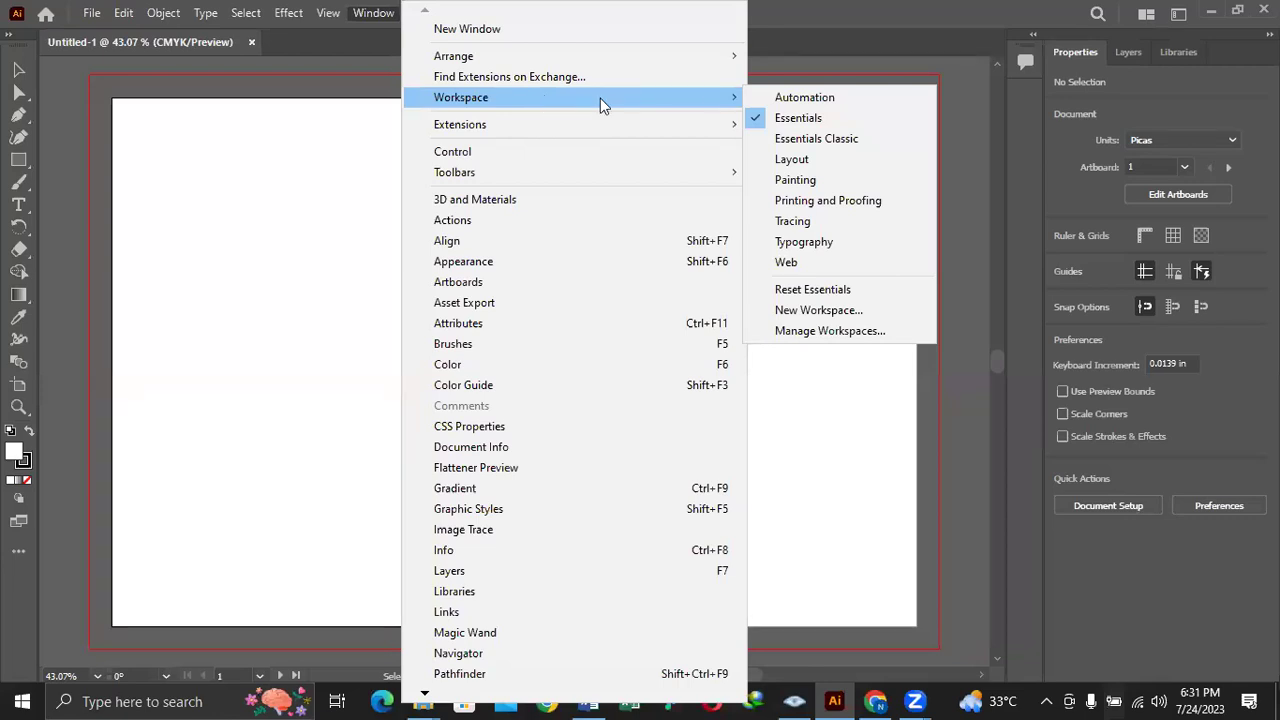
left_click(881, 144)
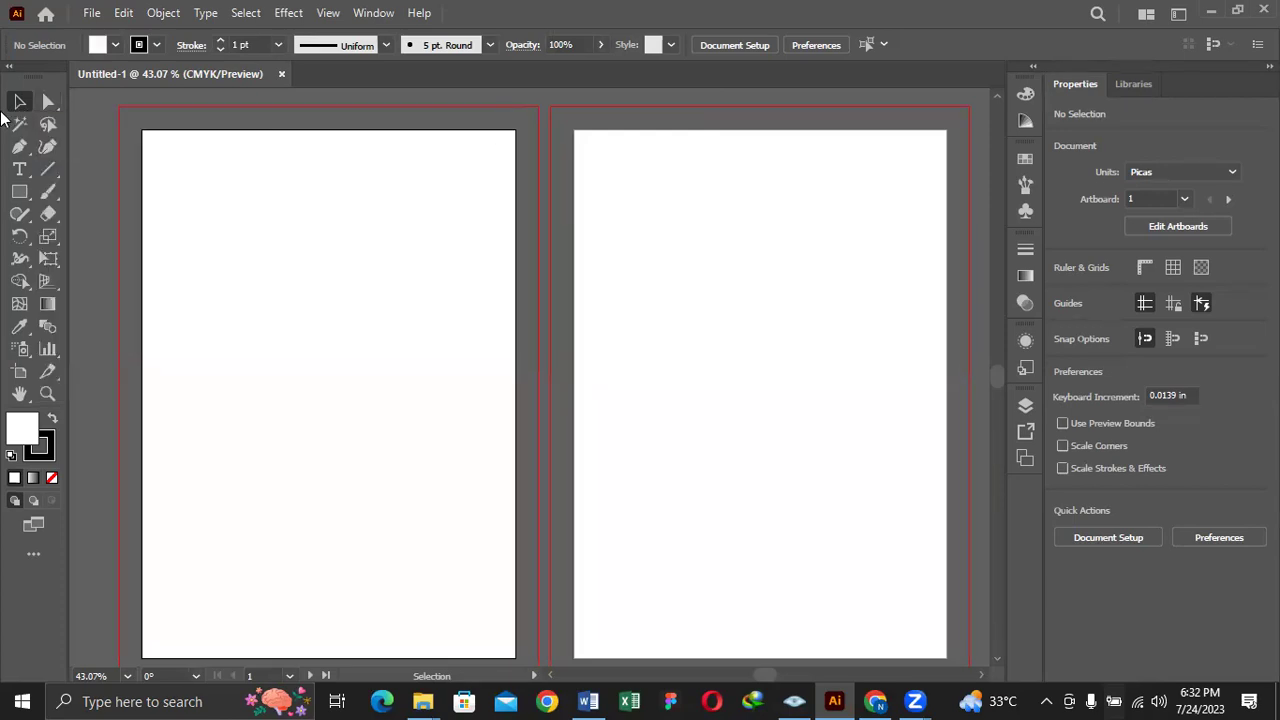
Draw an ellipse about 4.33 by 6.34 in on the first artboard and a circle about 4.88 in across on the second
left_click(49, 102)
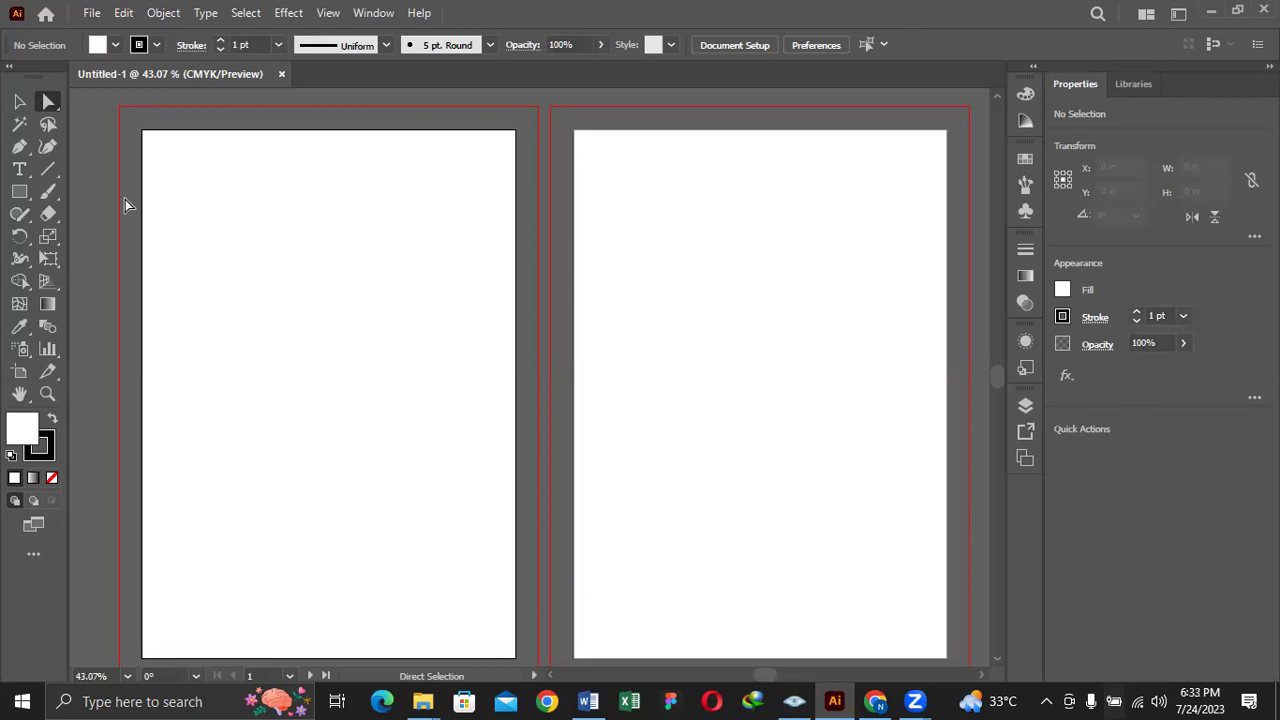
left_click(28, 197)
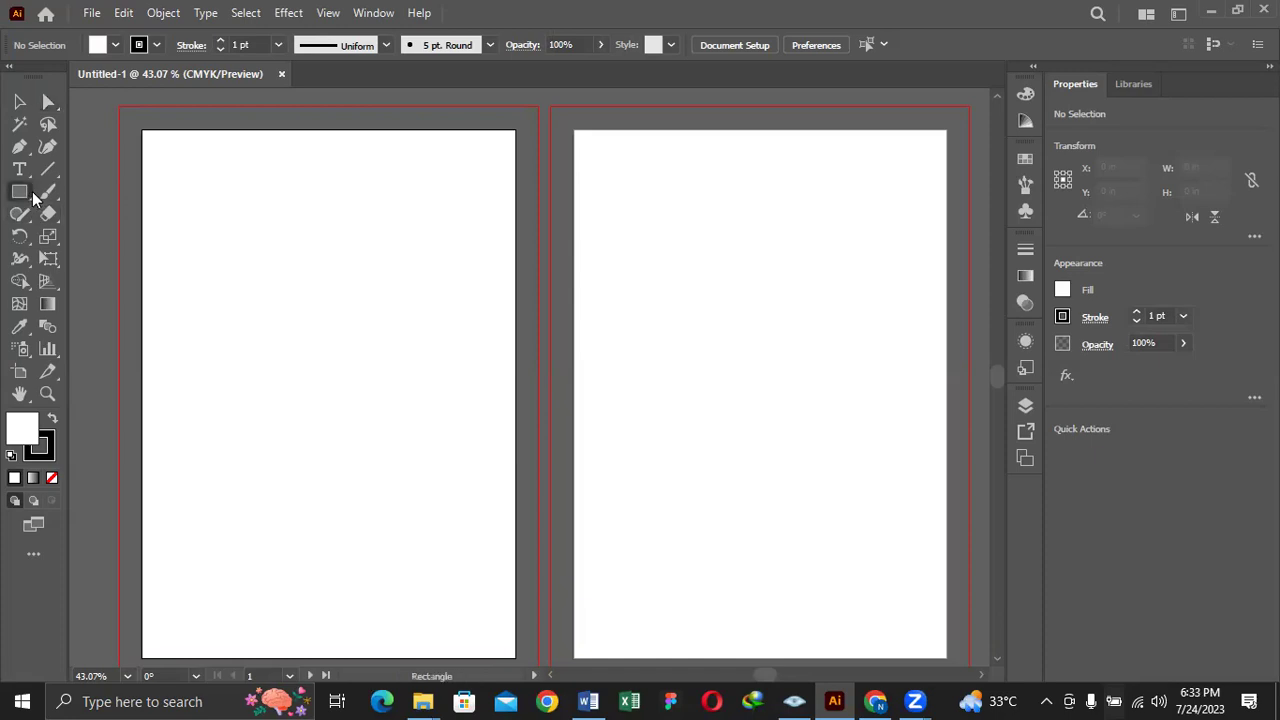
left_click(28, 197)
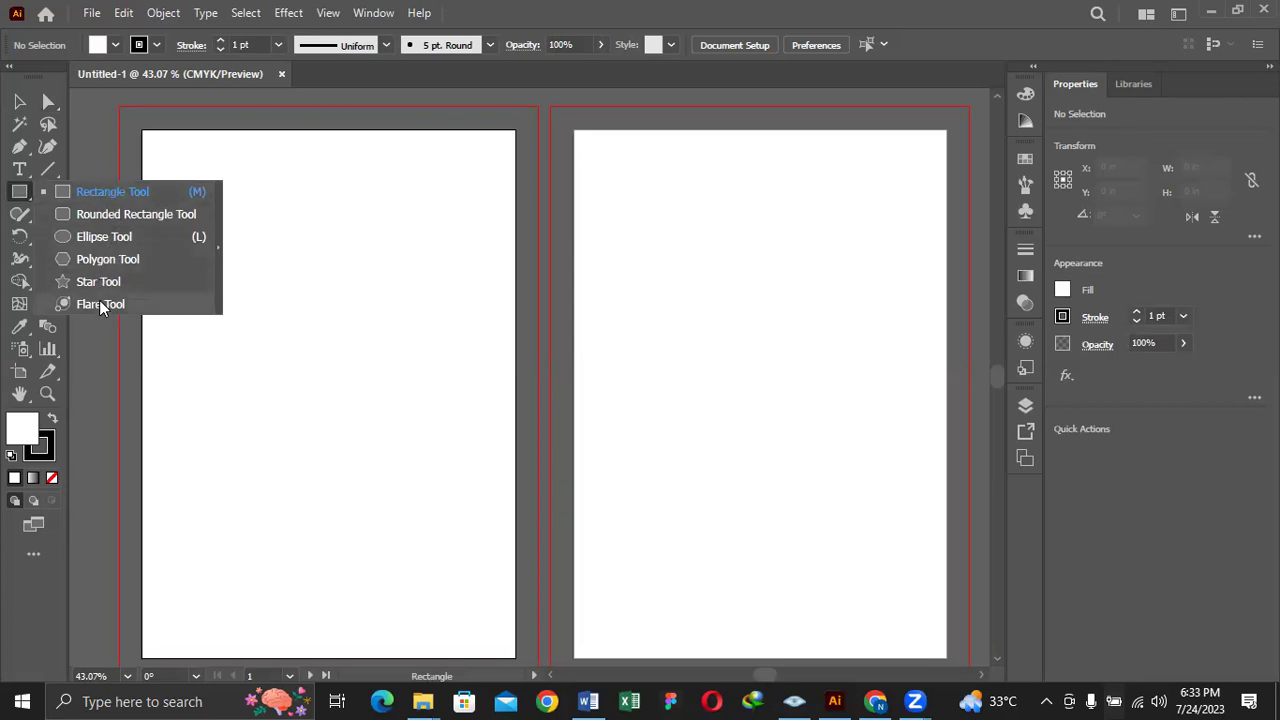
left_click(99, 238)
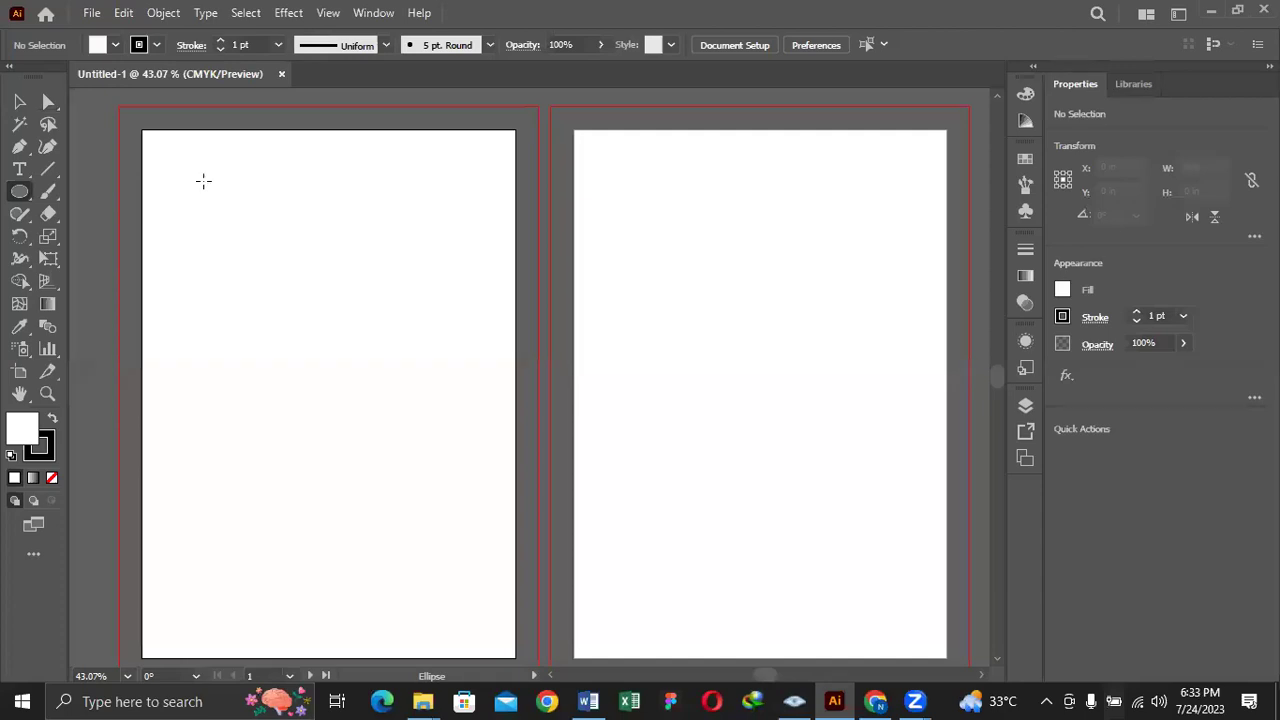
left_click_drag(206, 183, 400, 468)
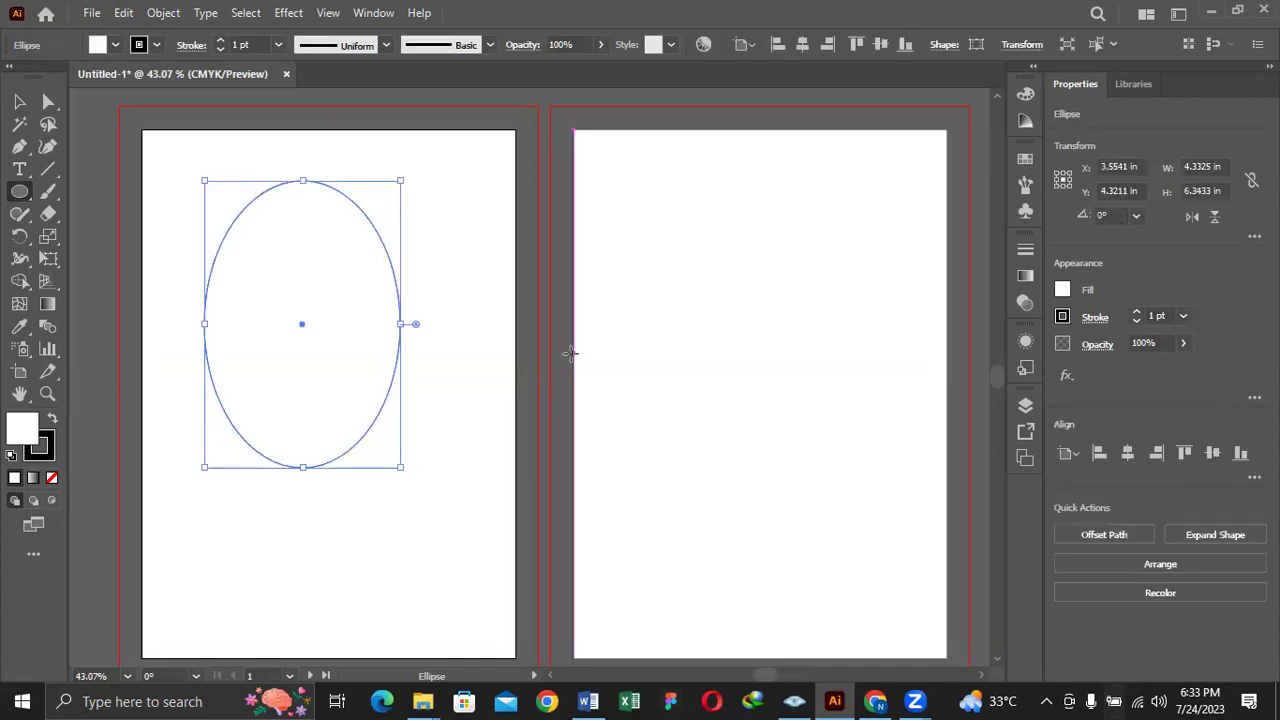
left_click_drag(622, 172, 772, 392)
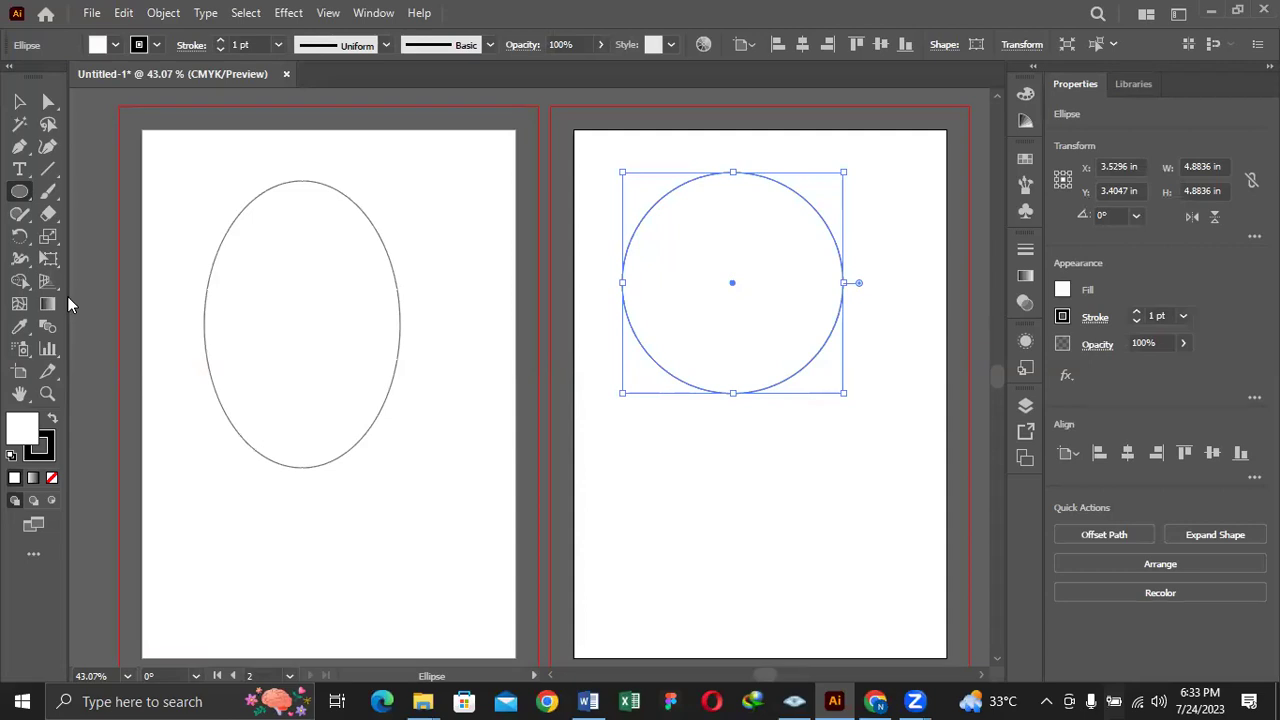
Fill the circle on the second artboard with dark red #8E0303
key("v")
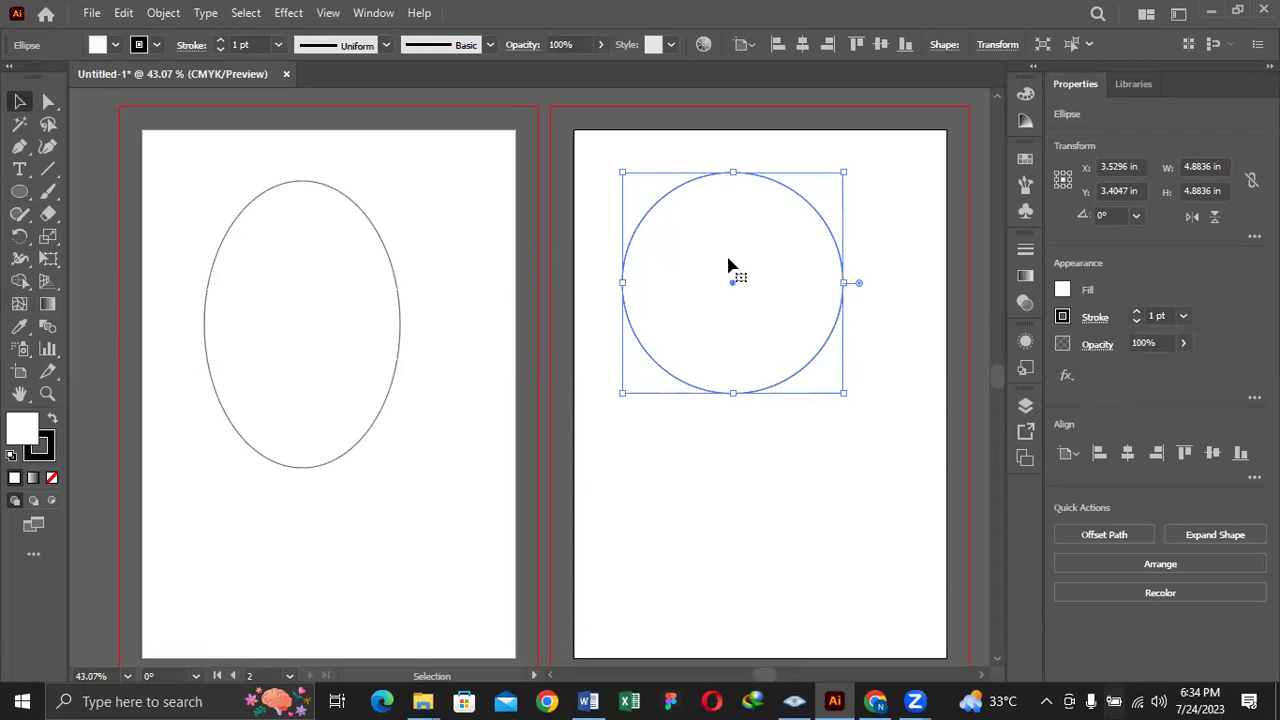
double_click(14, 434)
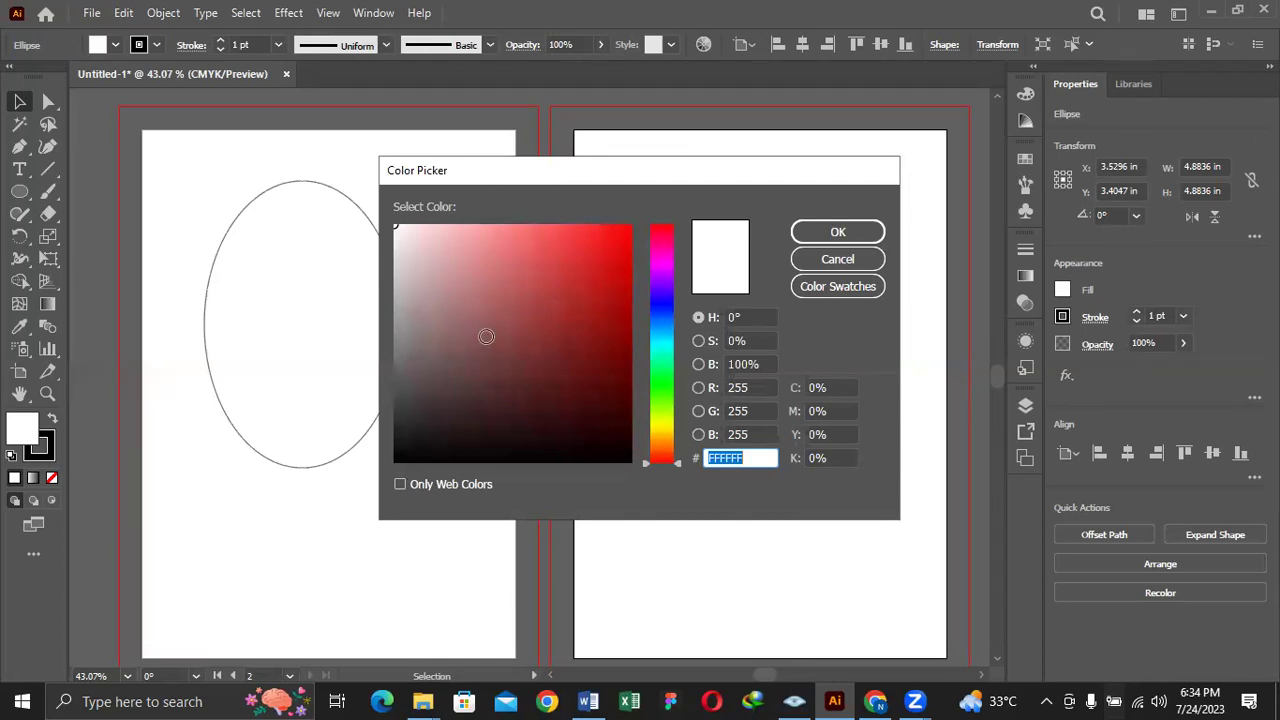
left_click_drag(526, 309, 639, 218)
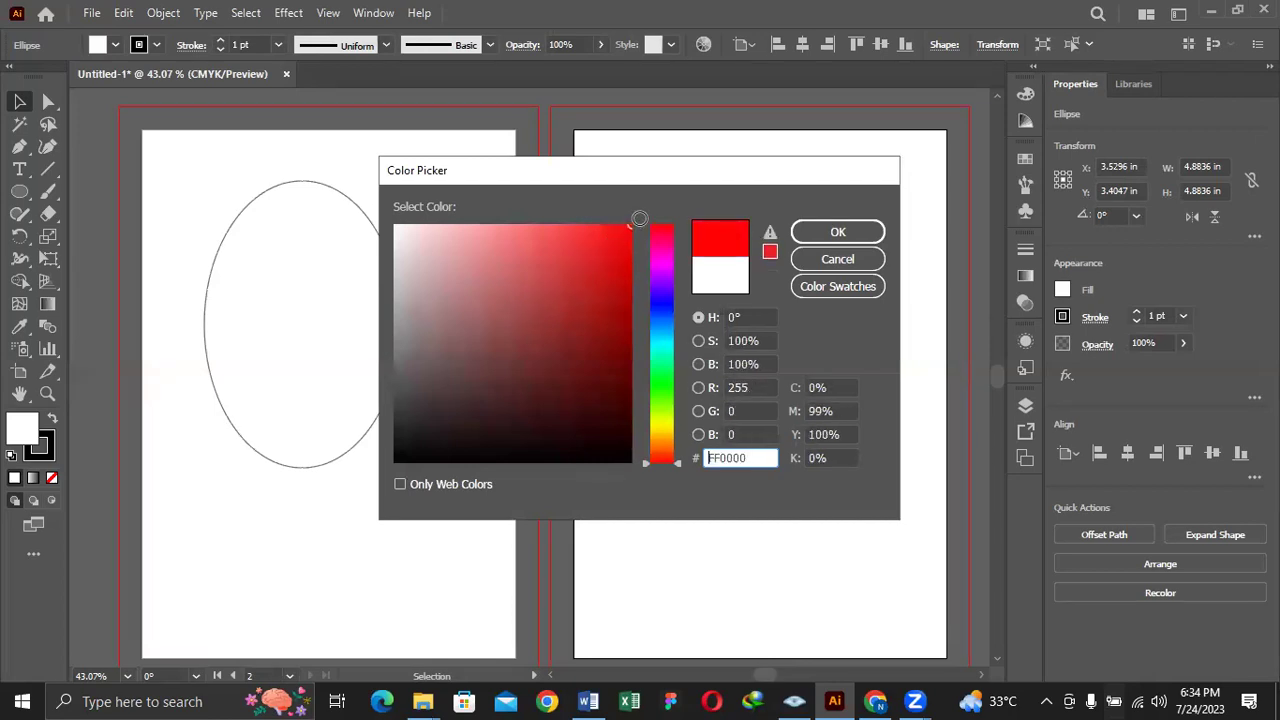
left_click(663, 291)
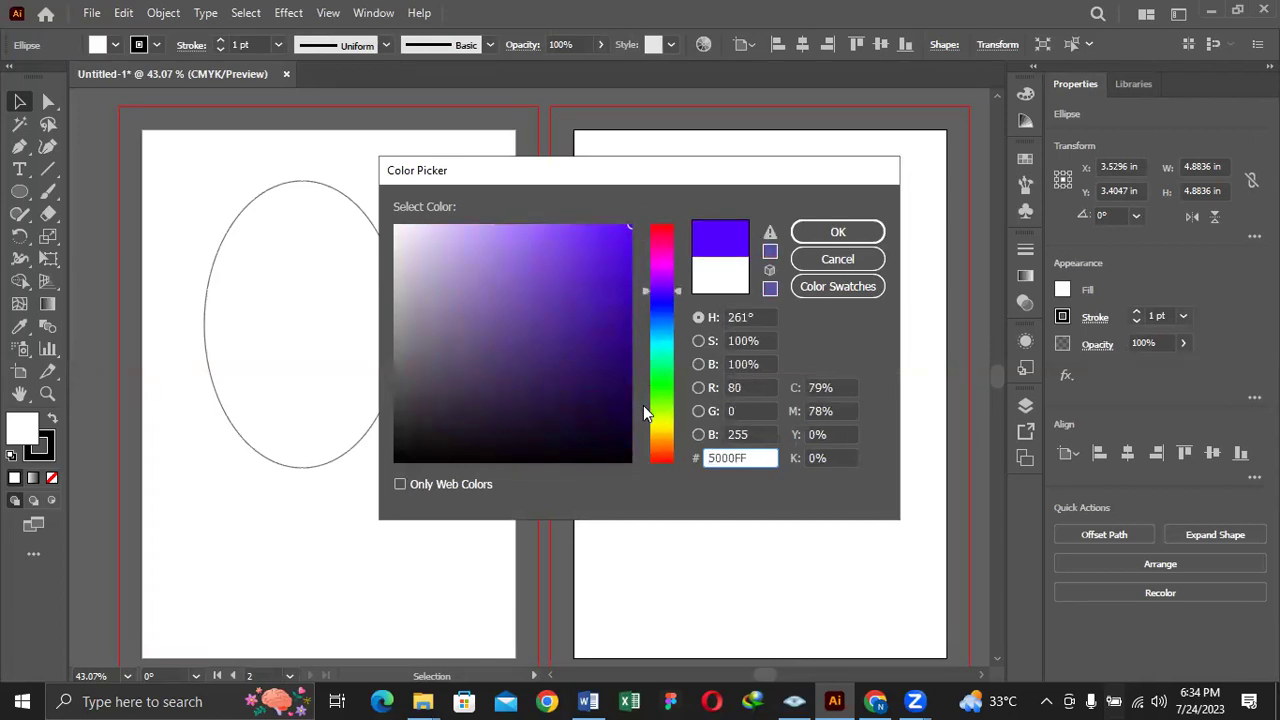
left_click(664, 345)
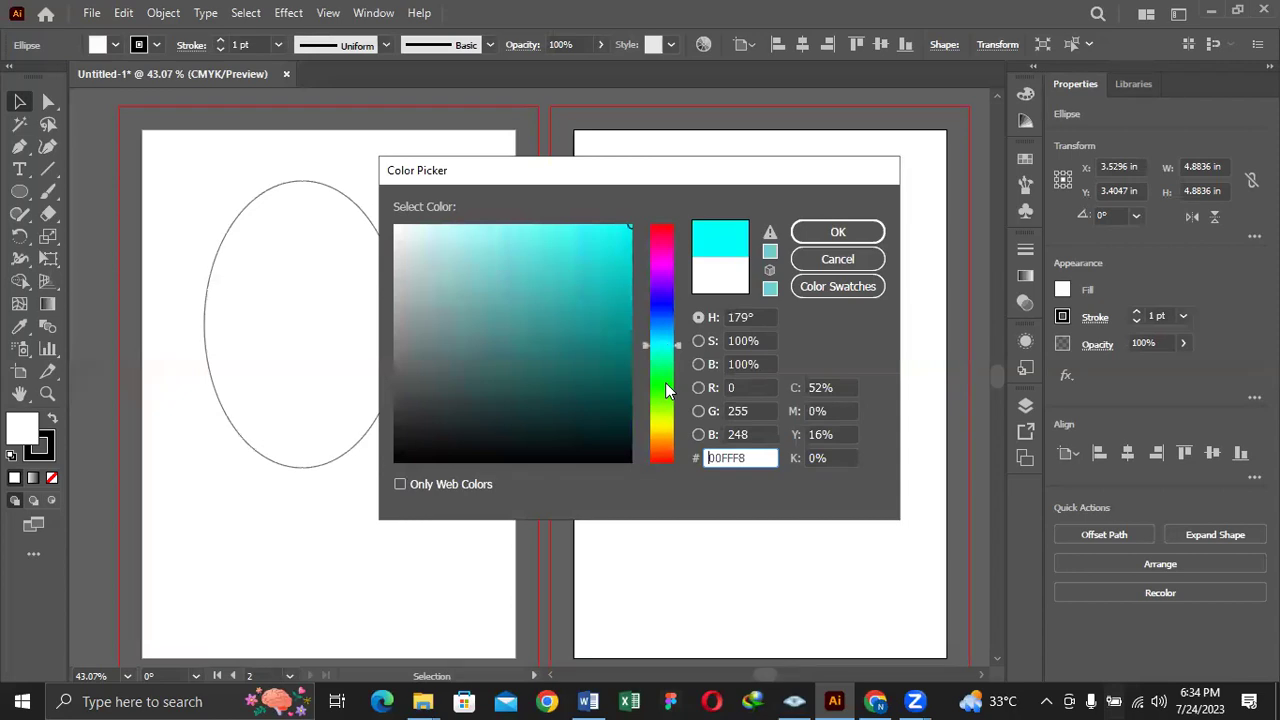
left_click(667, 373)
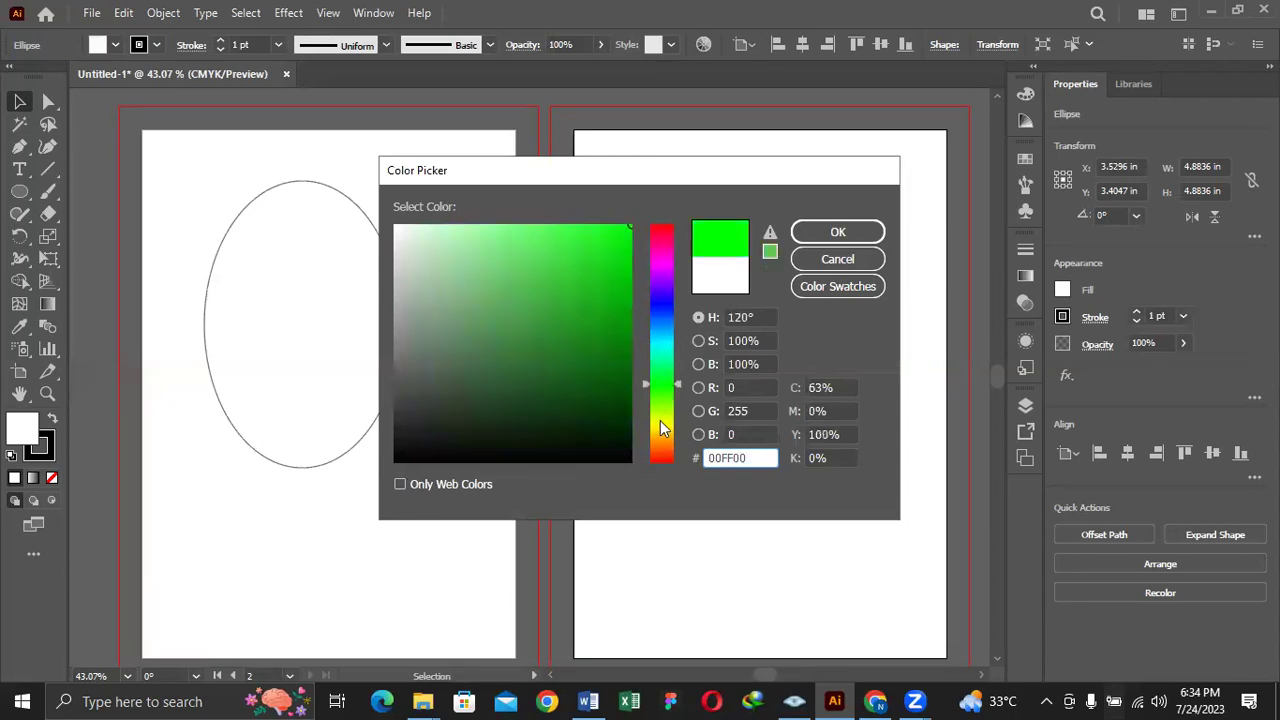
left_click(664, 425)
left_click(664, 460)
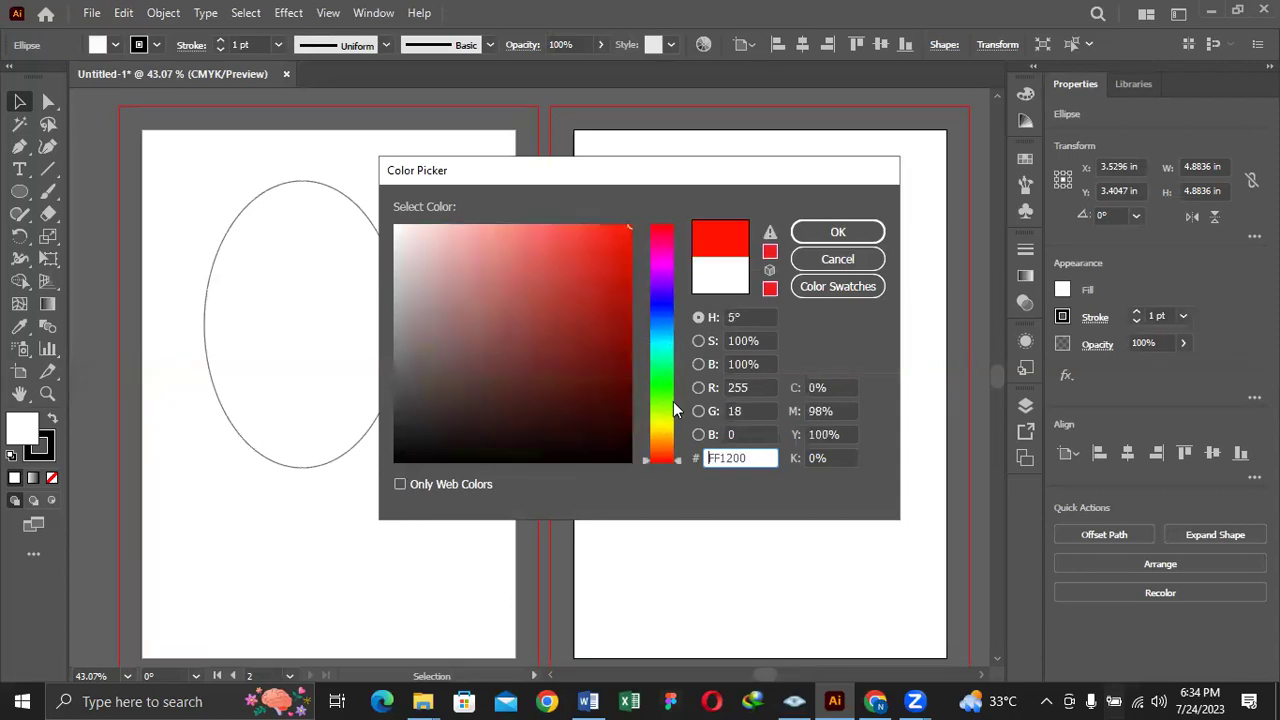
left_click(668, 261)
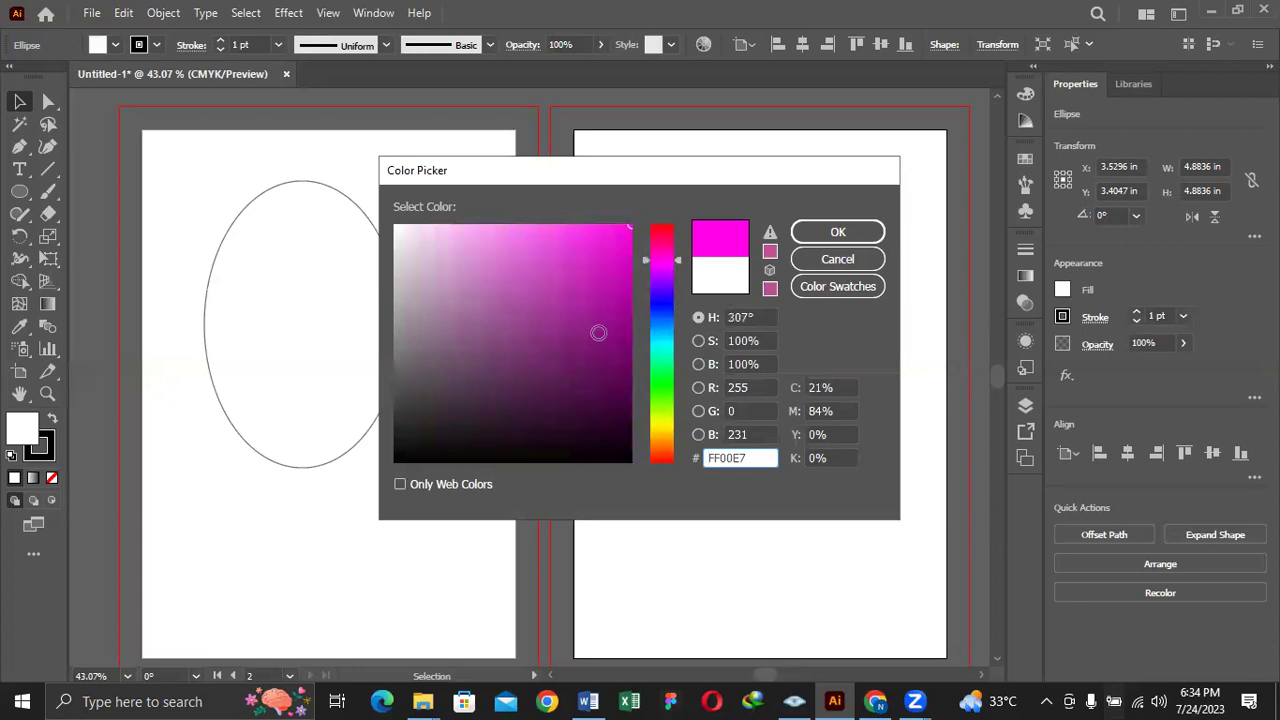
left_click(671, 229)
left_click(668, 225)
left_click(626, 330)
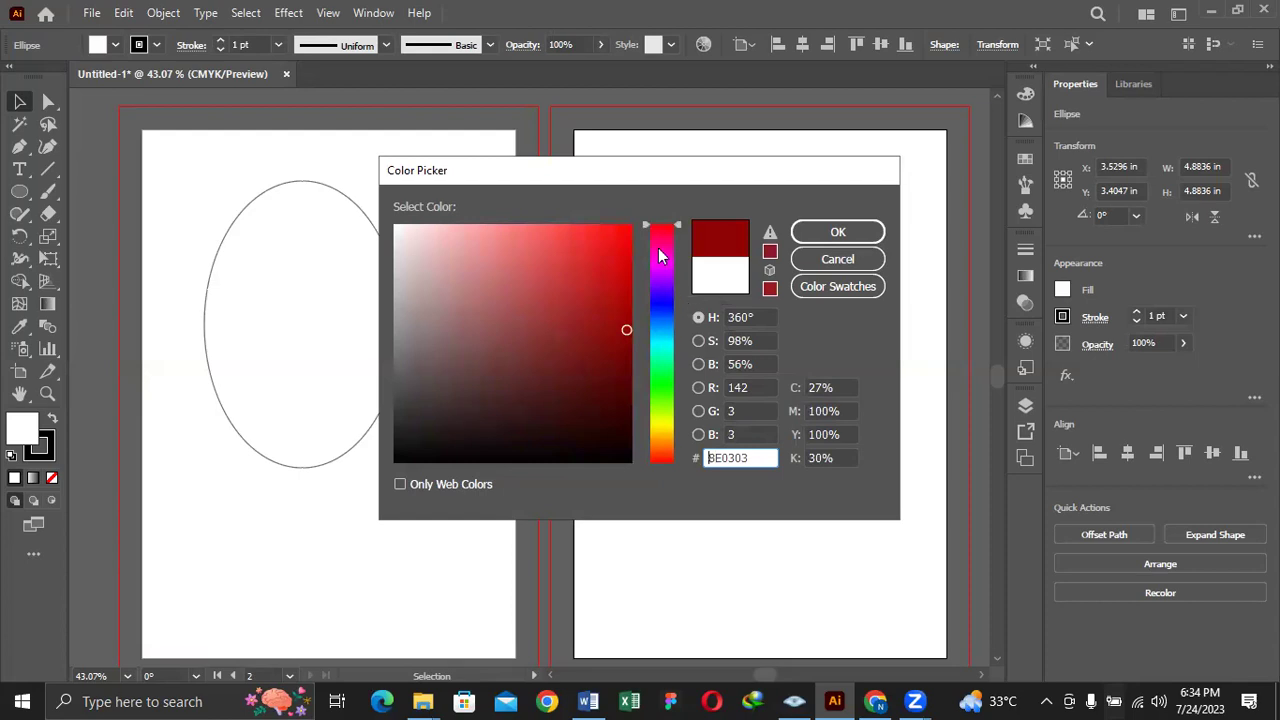
left_click(825, 242)
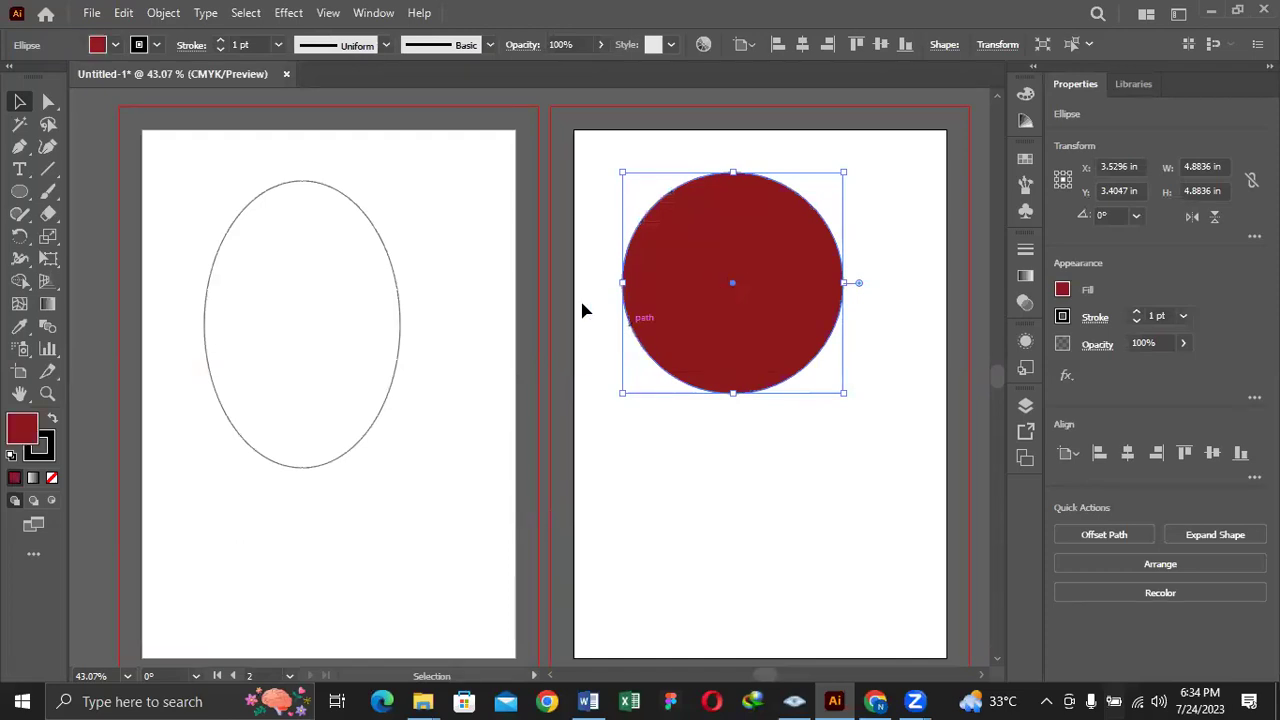
left_click(555, 302)
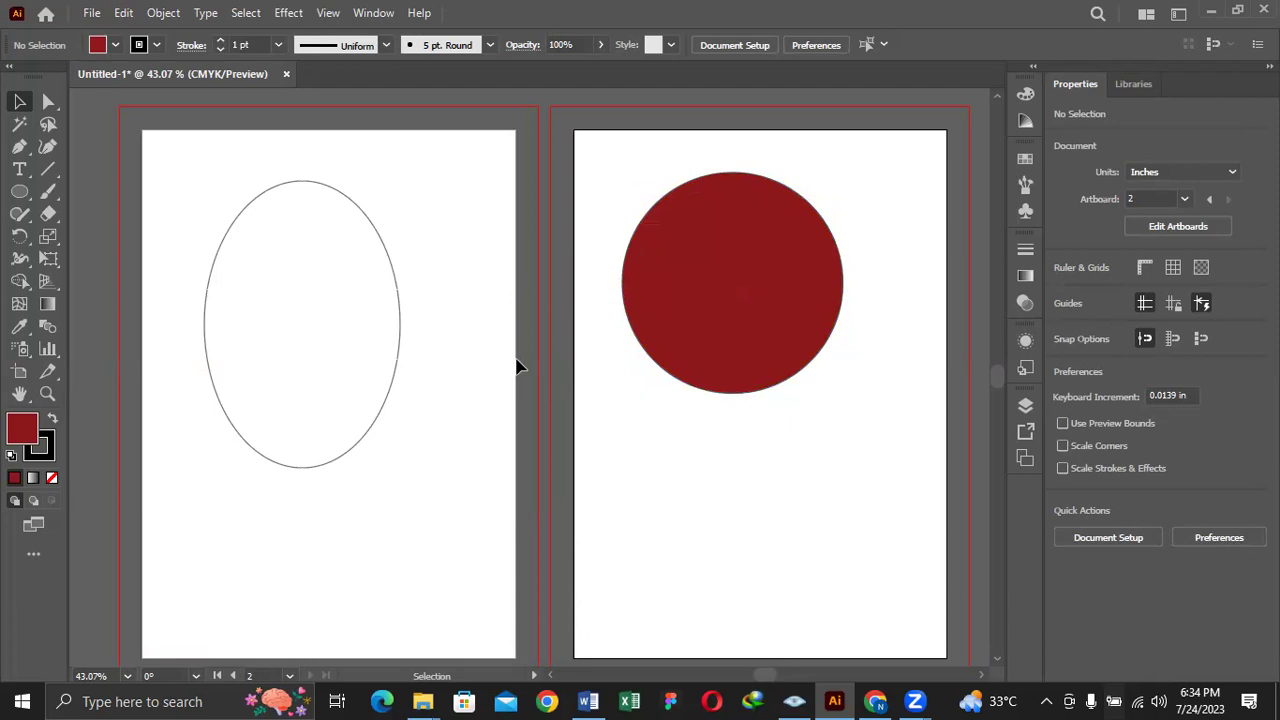
Set the red circle's stroke color to blue #0031FF
left_click(718, 318)
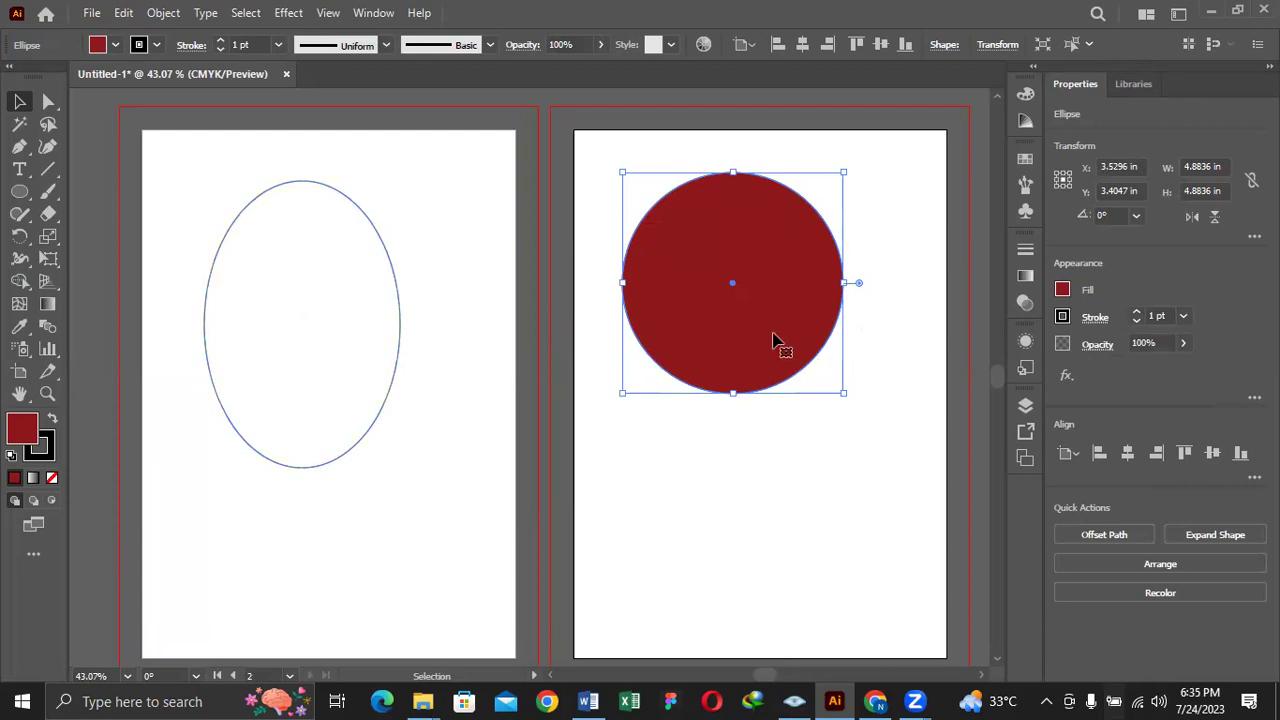
double_click(45, 457)
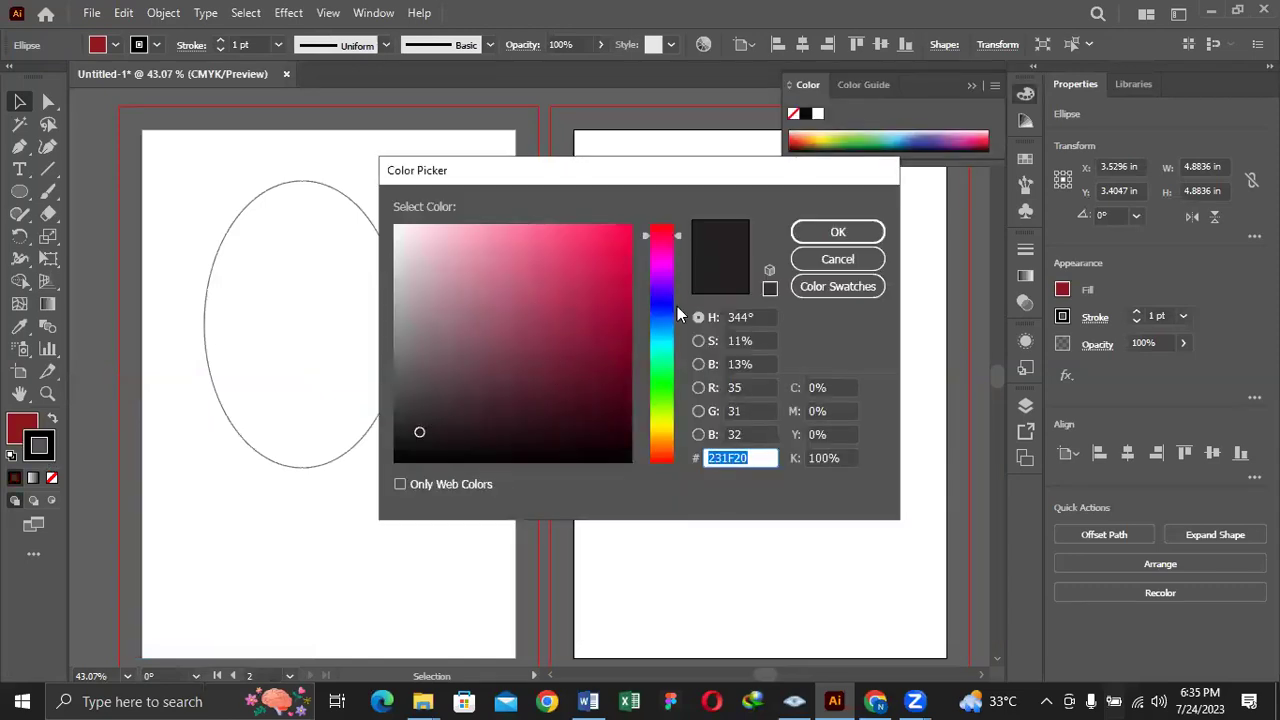
left_click(660, 310)
mouse_move(575, 279)
left_mouse_down()
mouse_move(603, 243)
mouse_move(765, 226)
left_mouse_up()
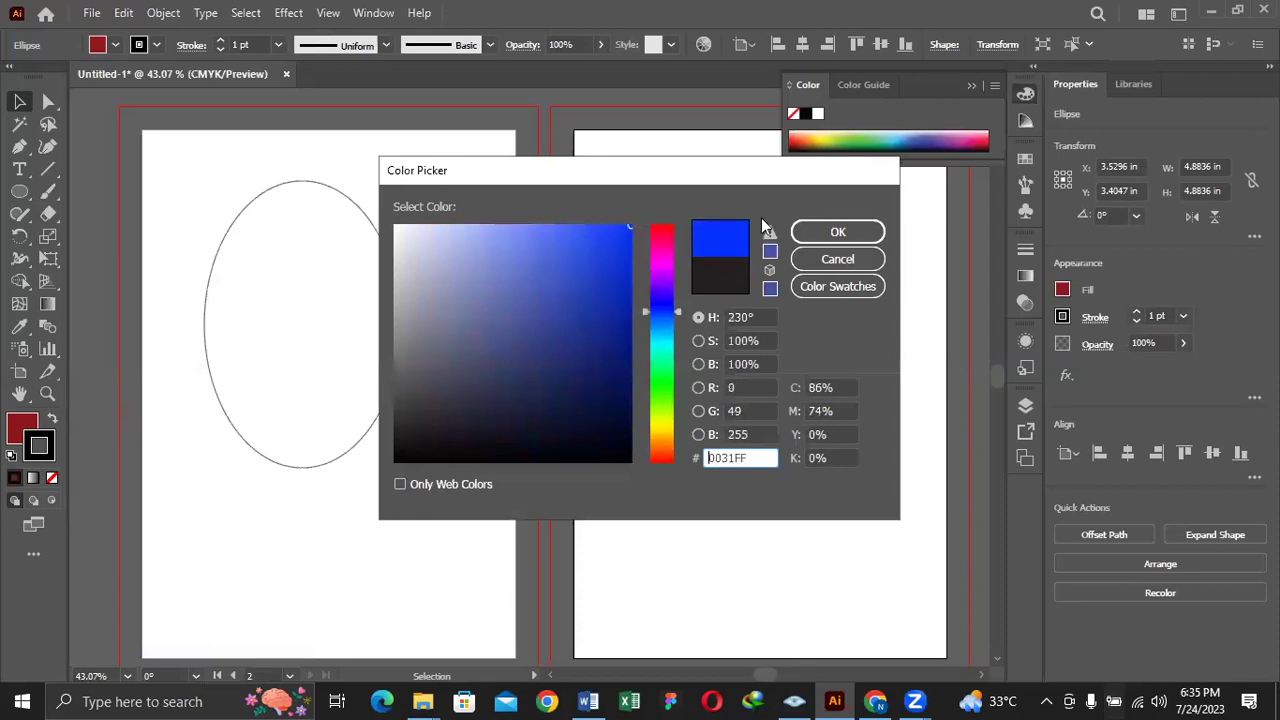
left_click(868, 231)
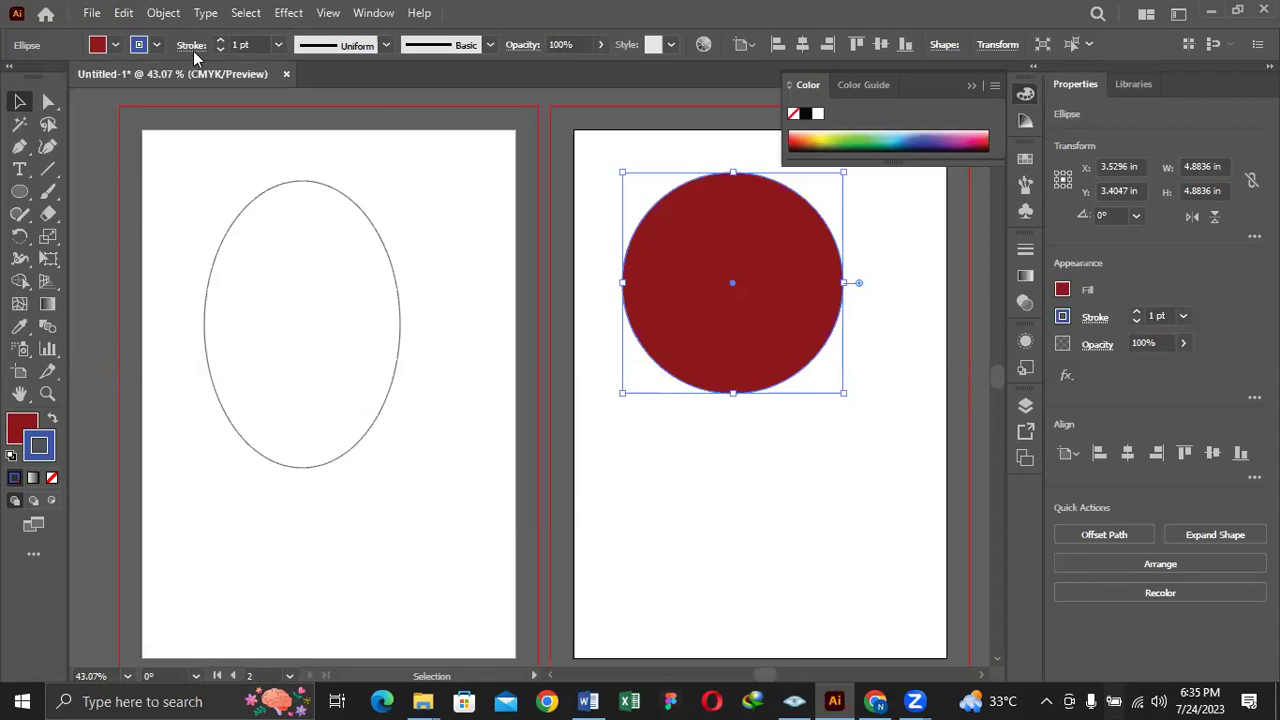
Thicken the red circle's blue outline to a 5 pt stroke weight
left_click(278, 44)
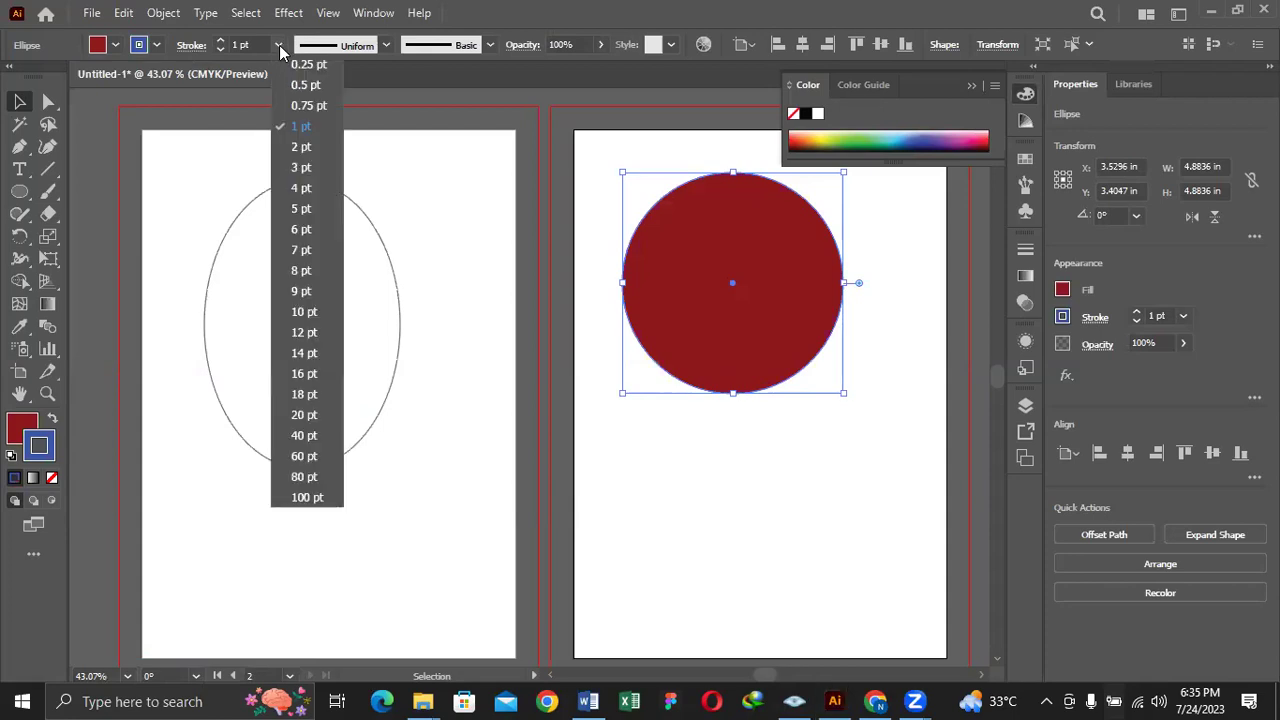
left_click(300, 188)
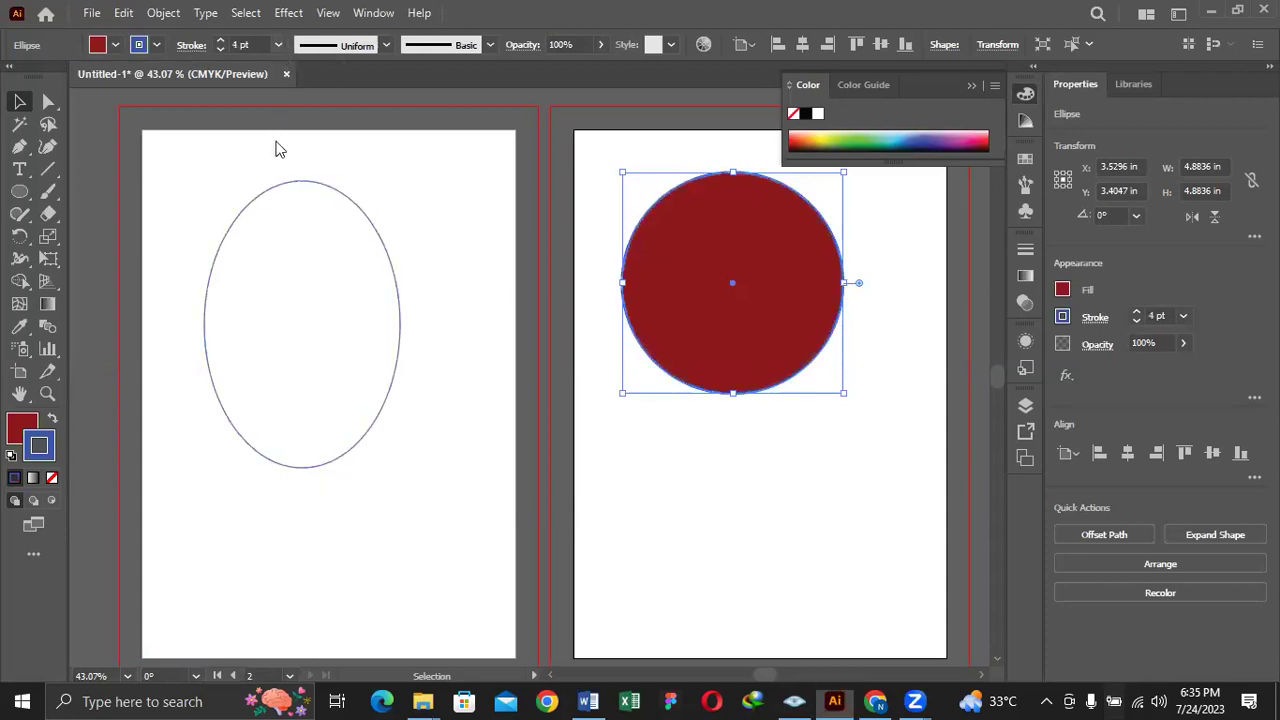
left_click(278, 44)
left_click(300, 208)
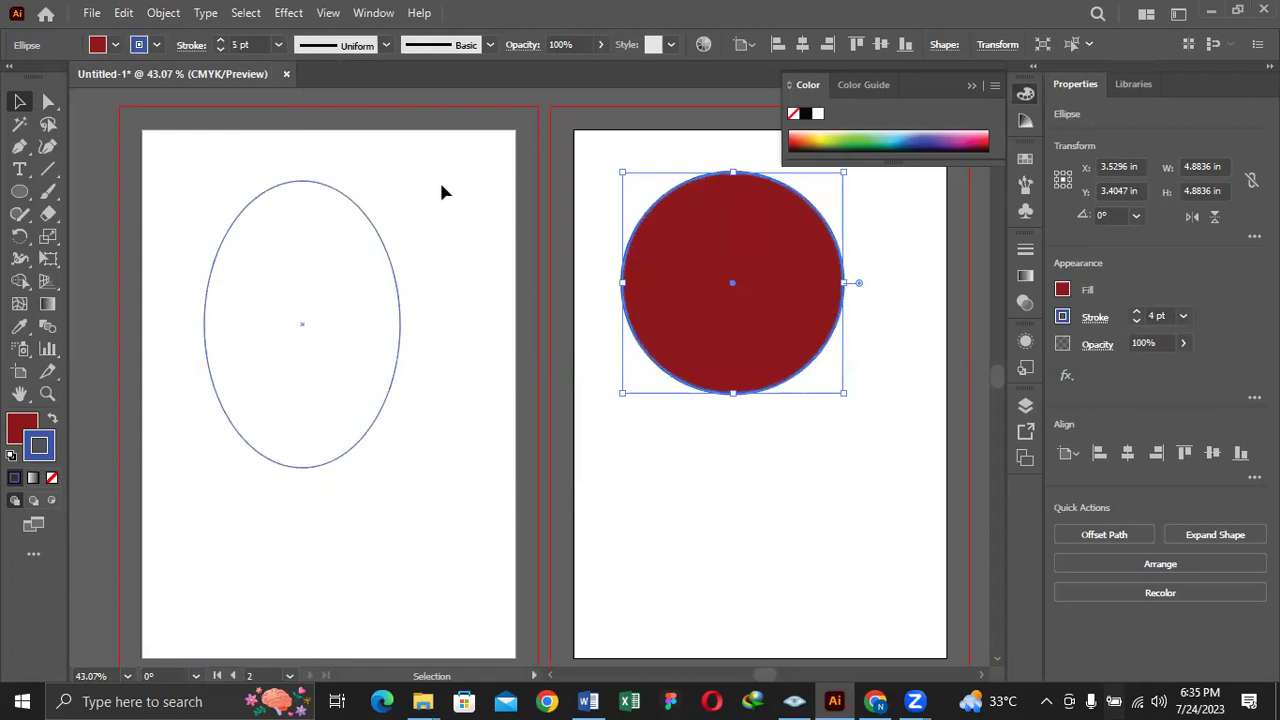
left_click(508, 268)
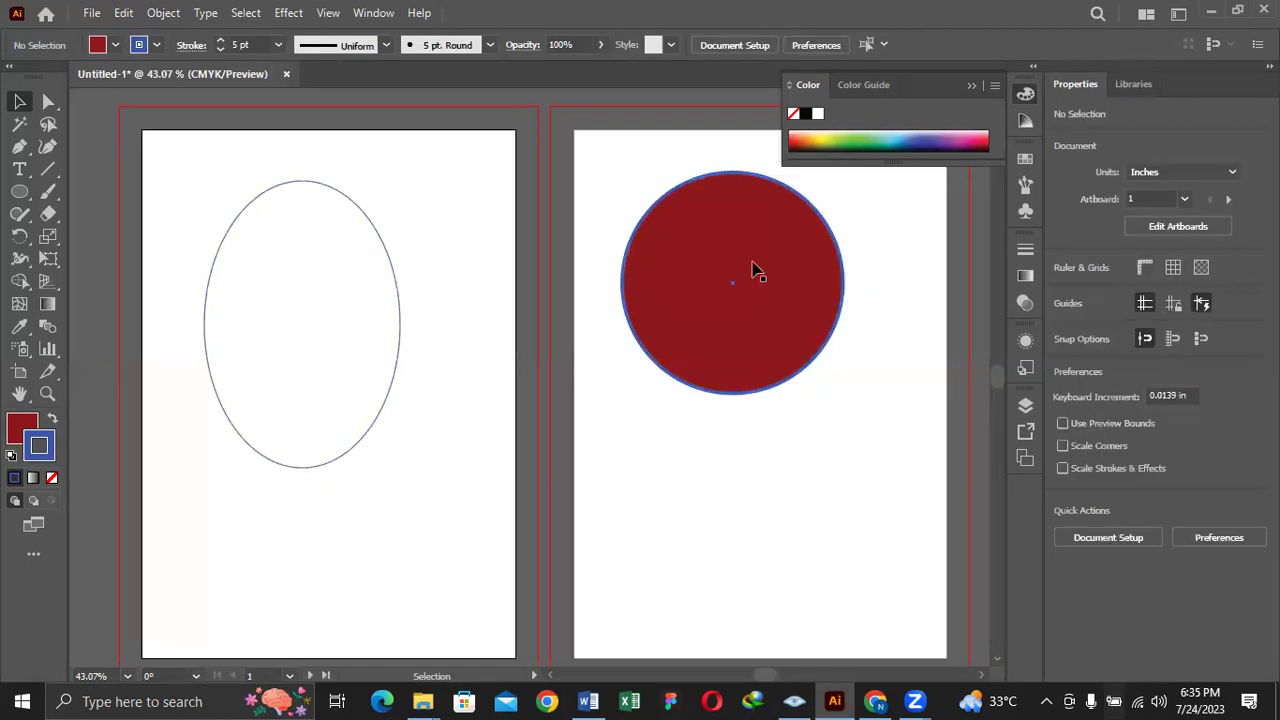
Scale the circle down proportionally to about 1.04 in across and move it into the second artboard's top-left corner
left_click(814, 302)
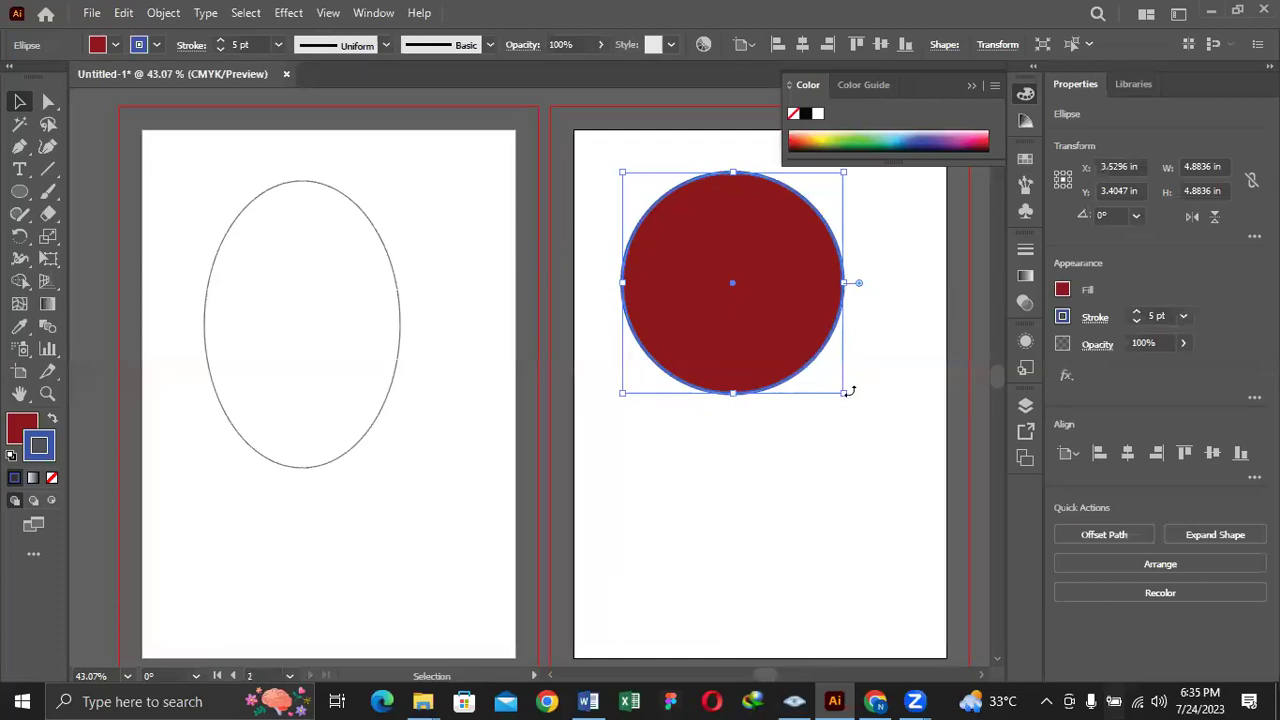
left_click_drag(844, 393, 748, 275)
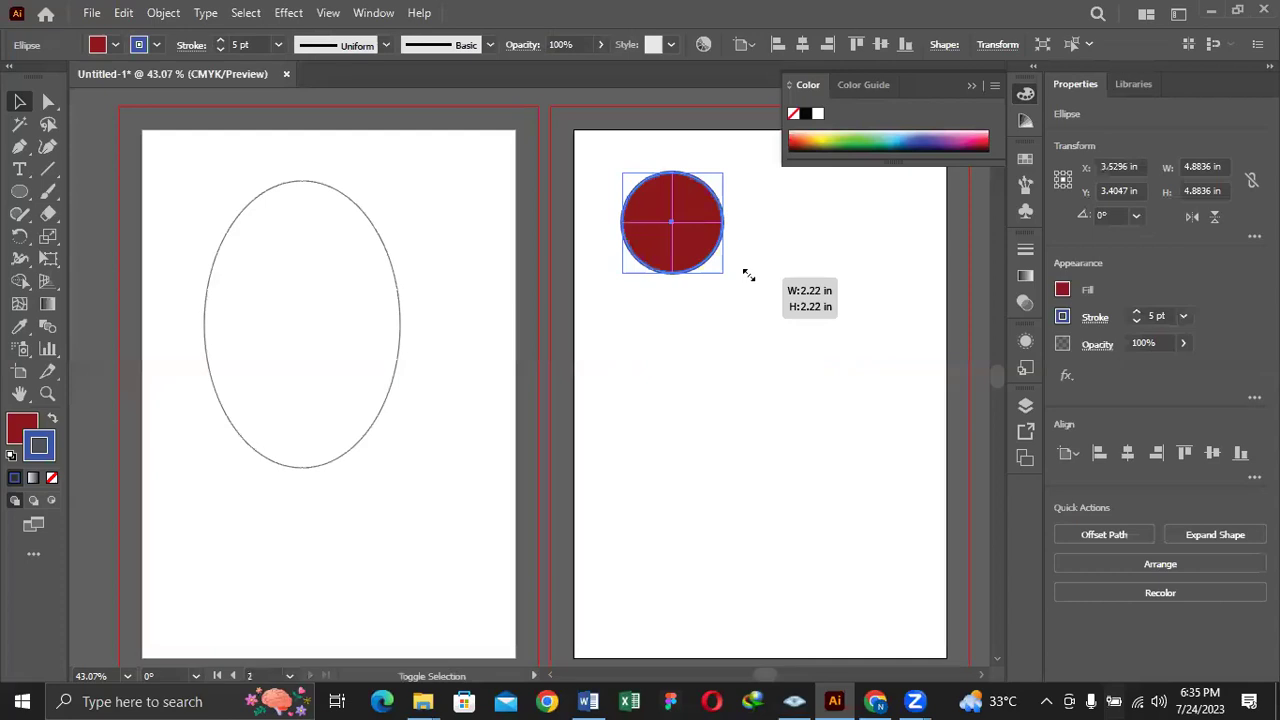
left_click_drag(748, 275, 613, 162)
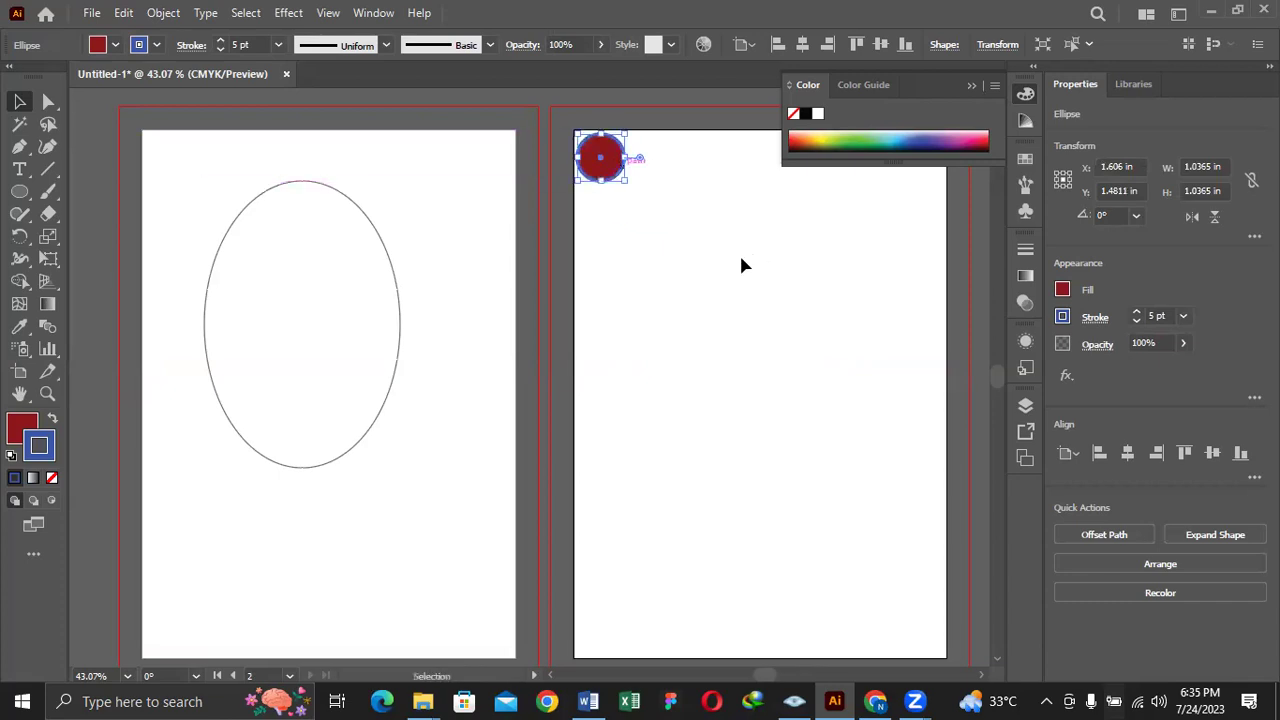
left_click(741, 265)
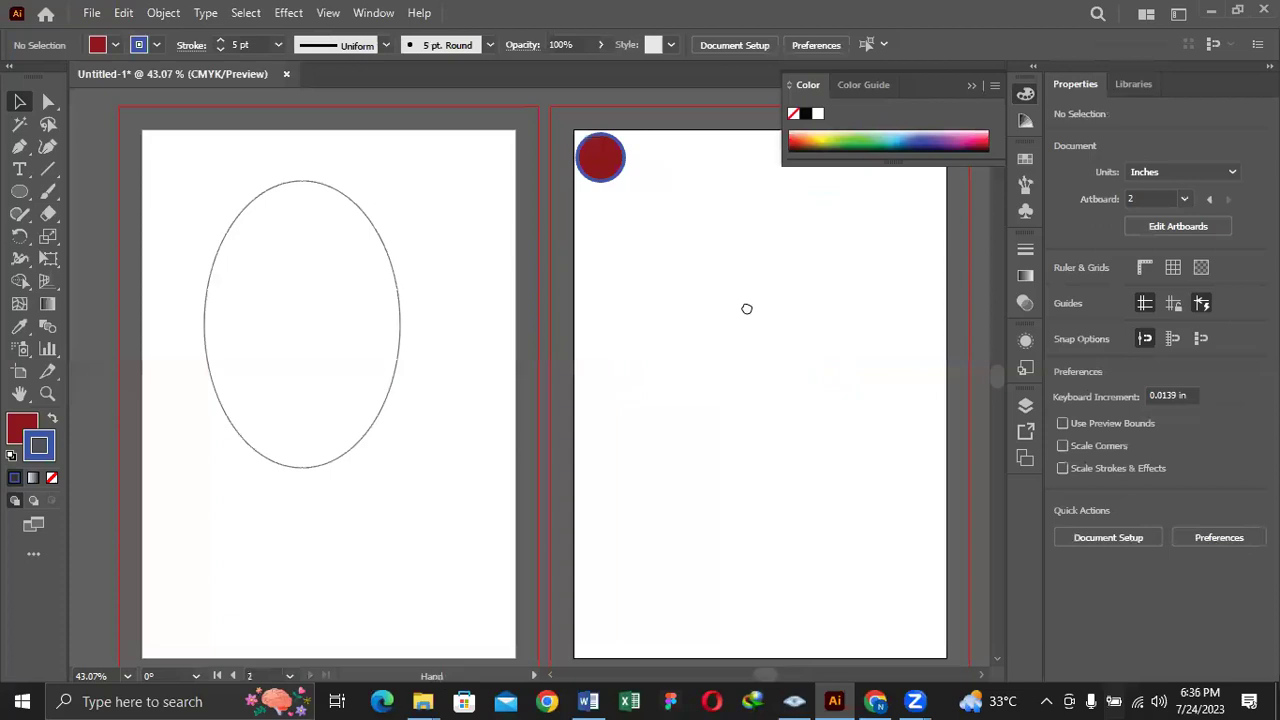
Try duplicating the small circle so the copy partly overlaps its right side, and undo the copy
key("space")
left_click_drag(660, 297, 271, 286)
left_click_drag(557, 440, 525, 419)
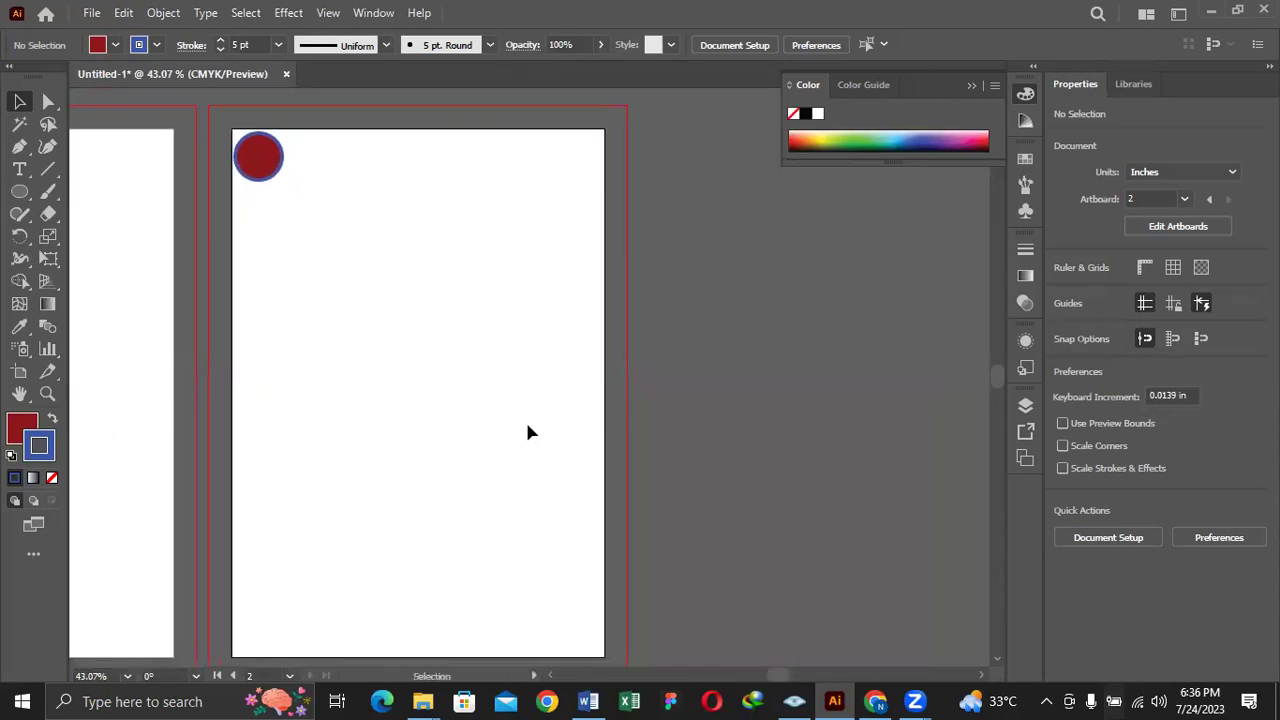
left_click(262, 170)
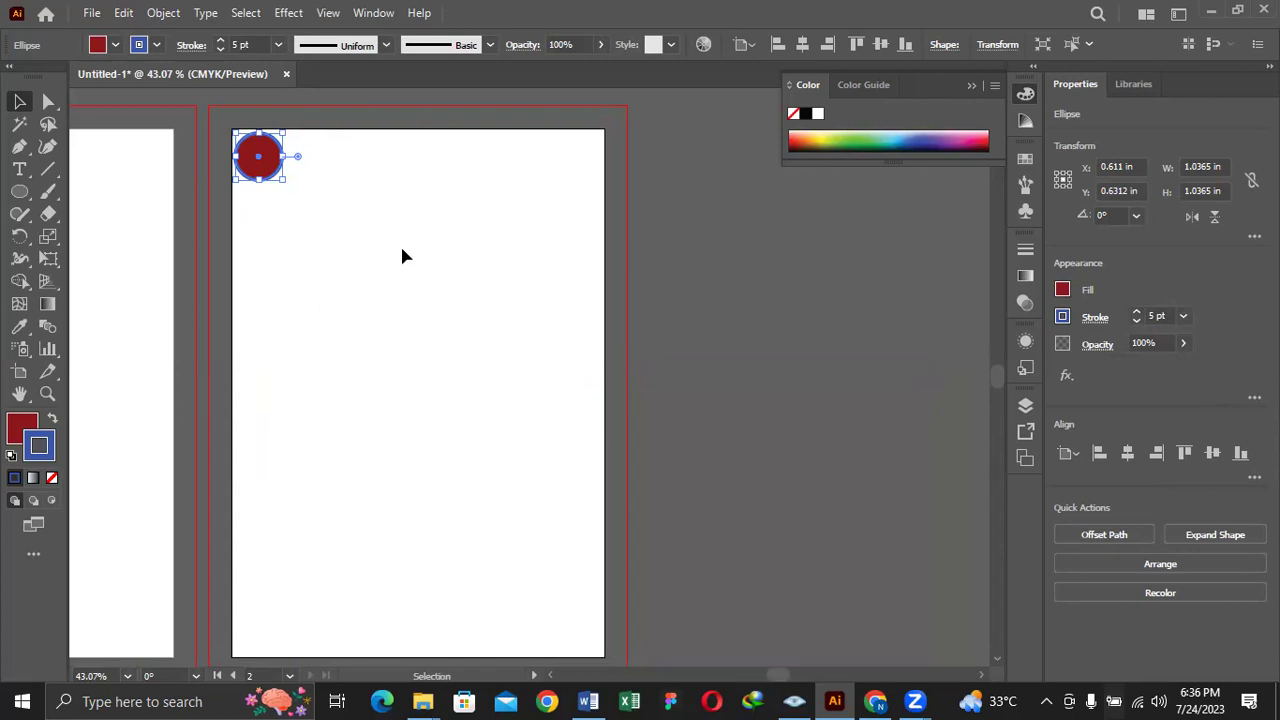
key("a")
key("v")
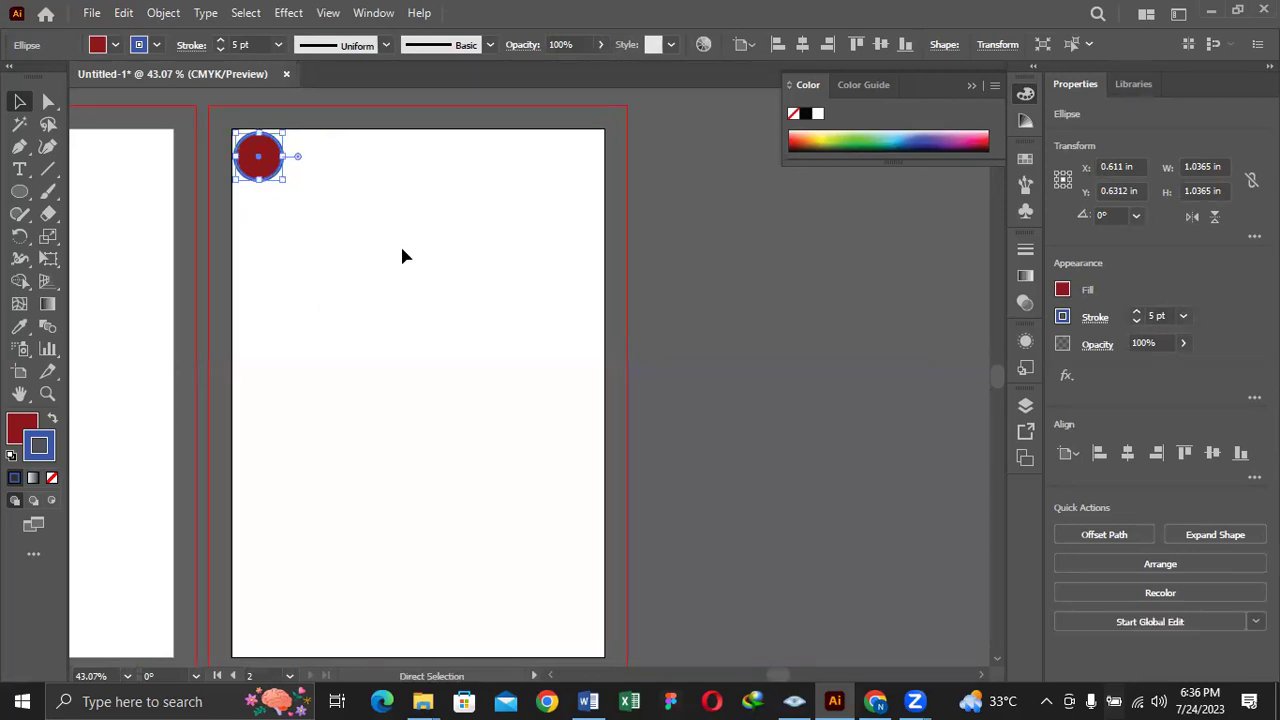
left_click_drag(281, 162, 318, 166)
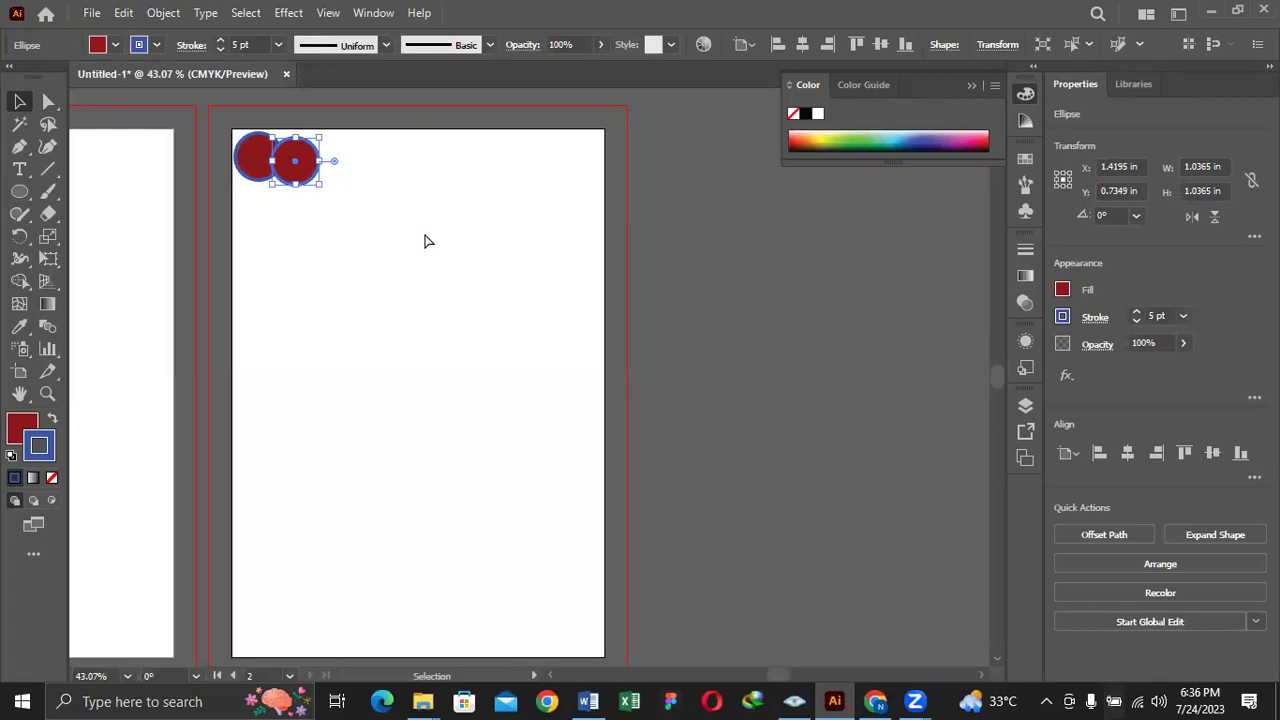
key("ctrl+z")
key("v")
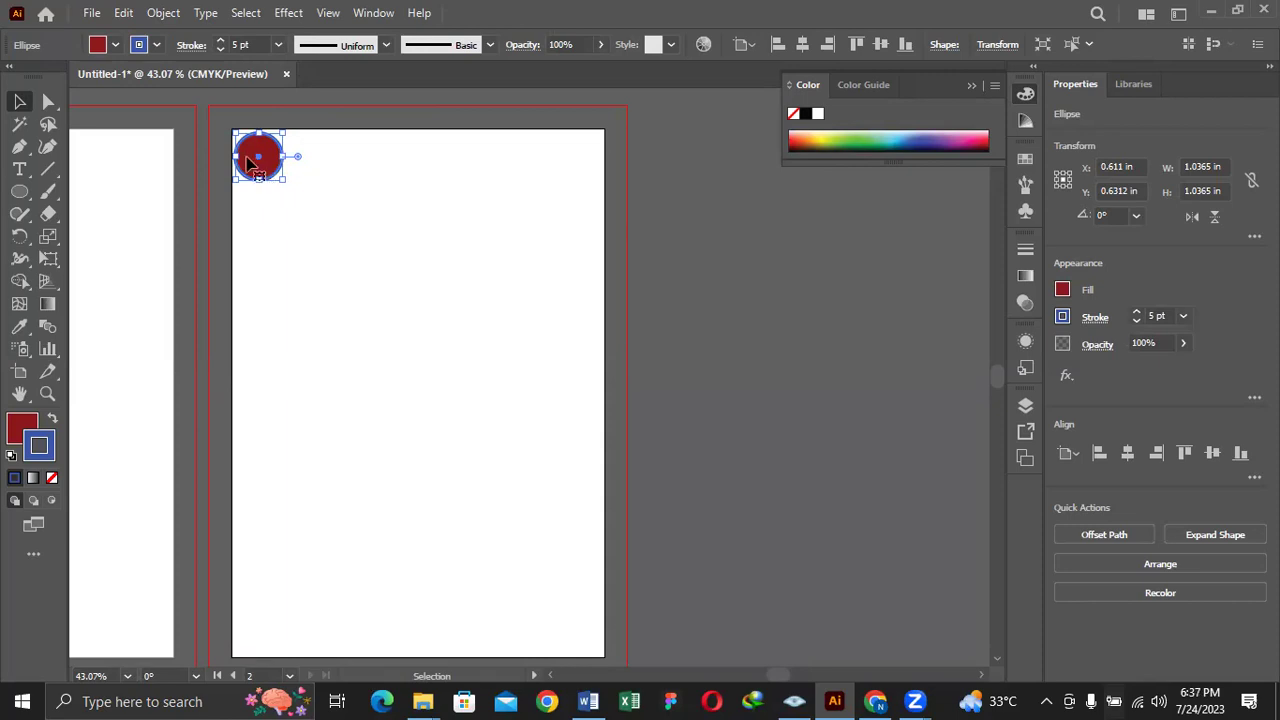
Copy the small circle horizontally about 1.12 in to its right and repeat the copy twice to get four circles
left_click_drag(263, 178, 318, 173)
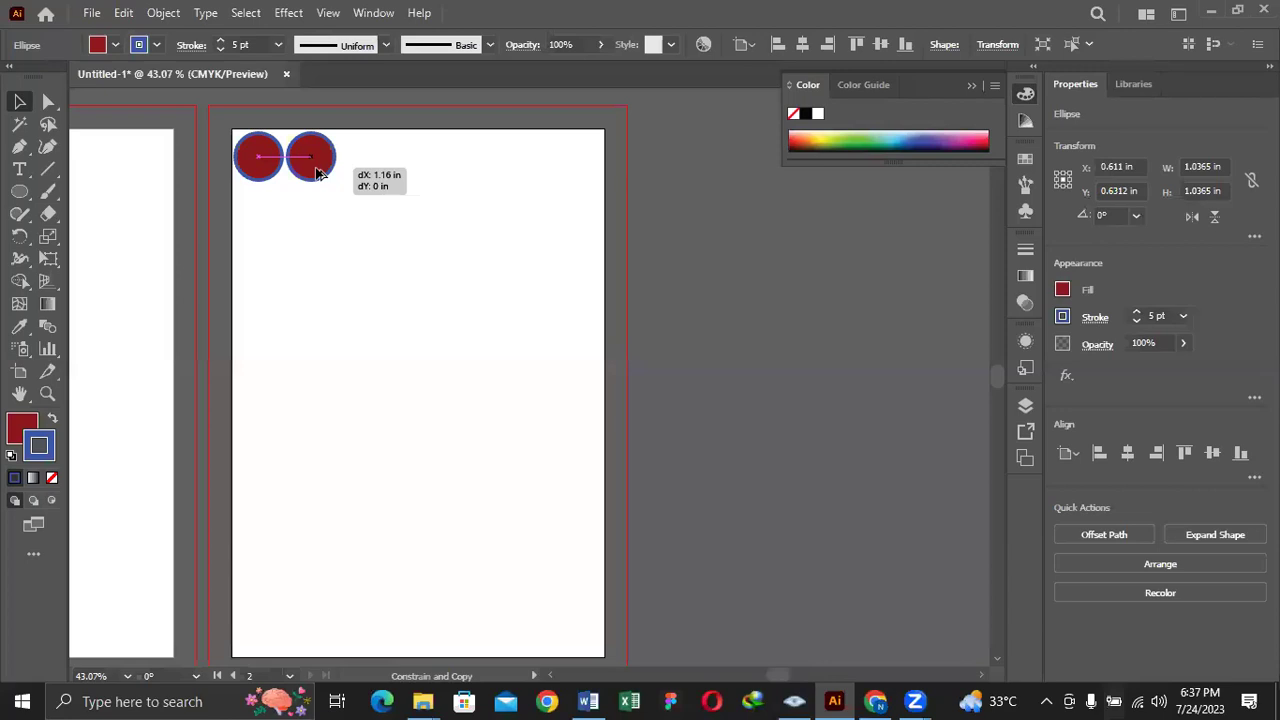
left_click_drag(318, 173, 318, 173)
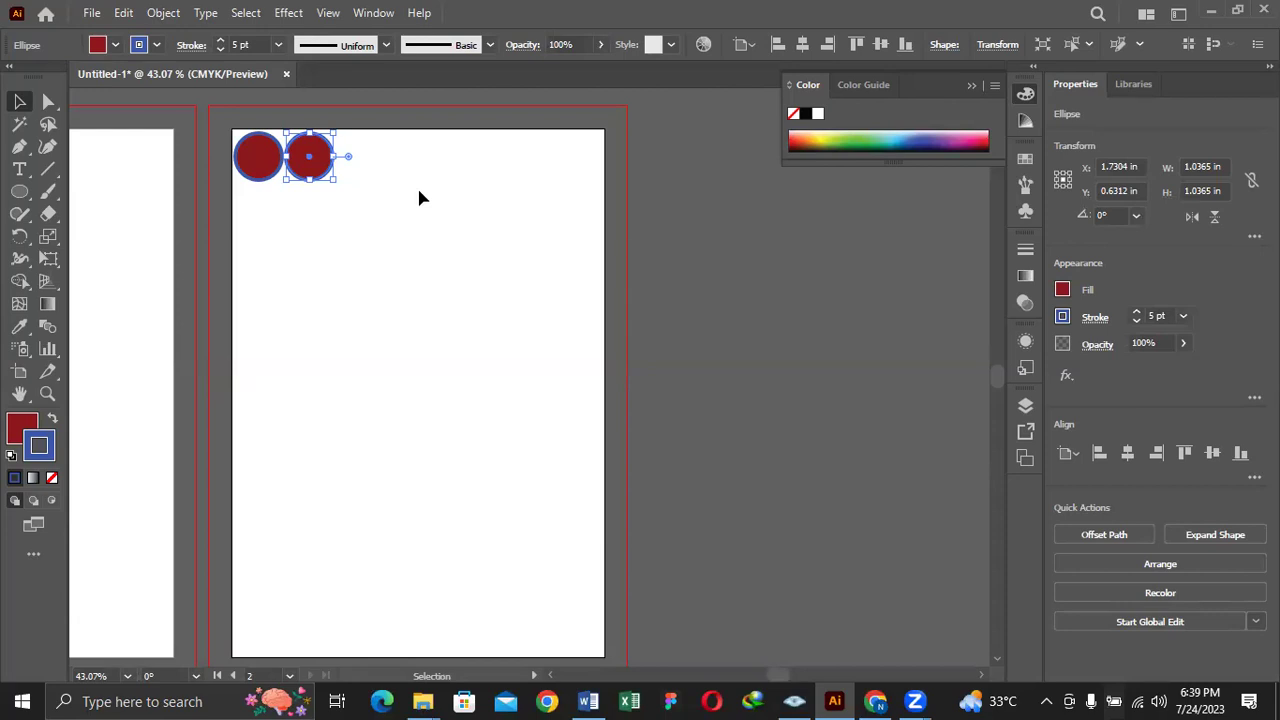
key("ctrl+d")
key("ctrl+d")
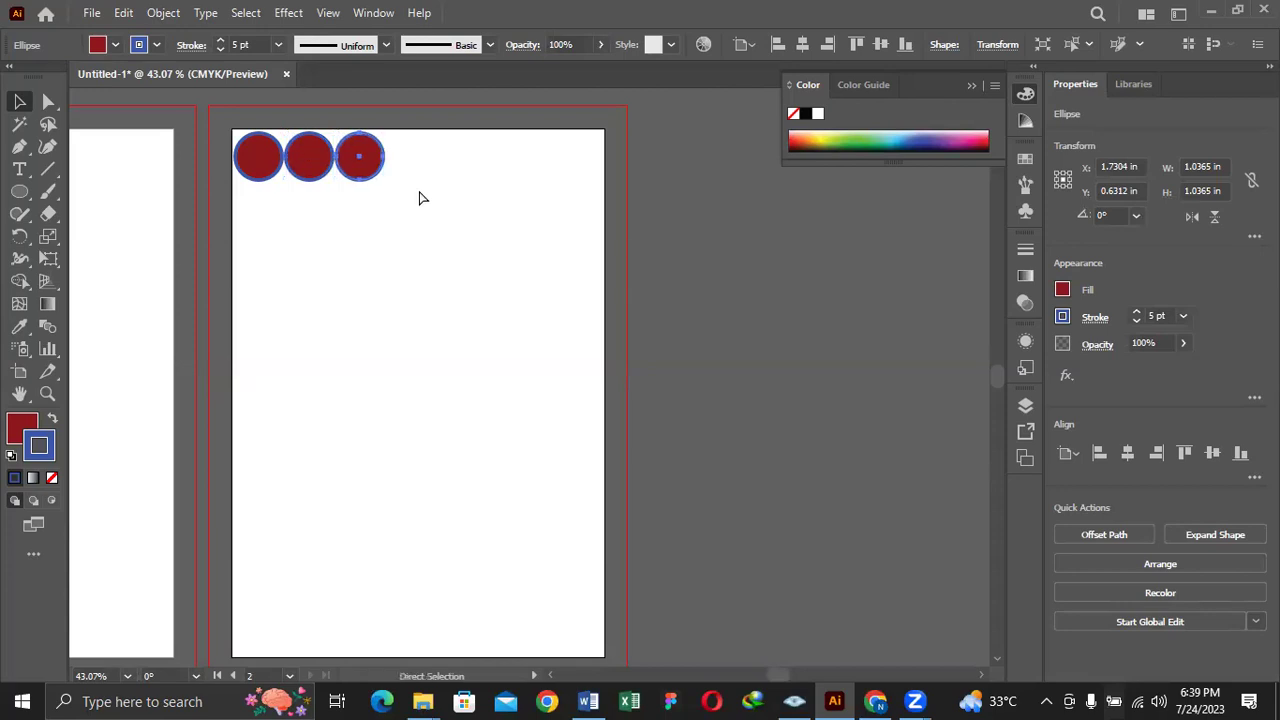
left_click(421, 198)
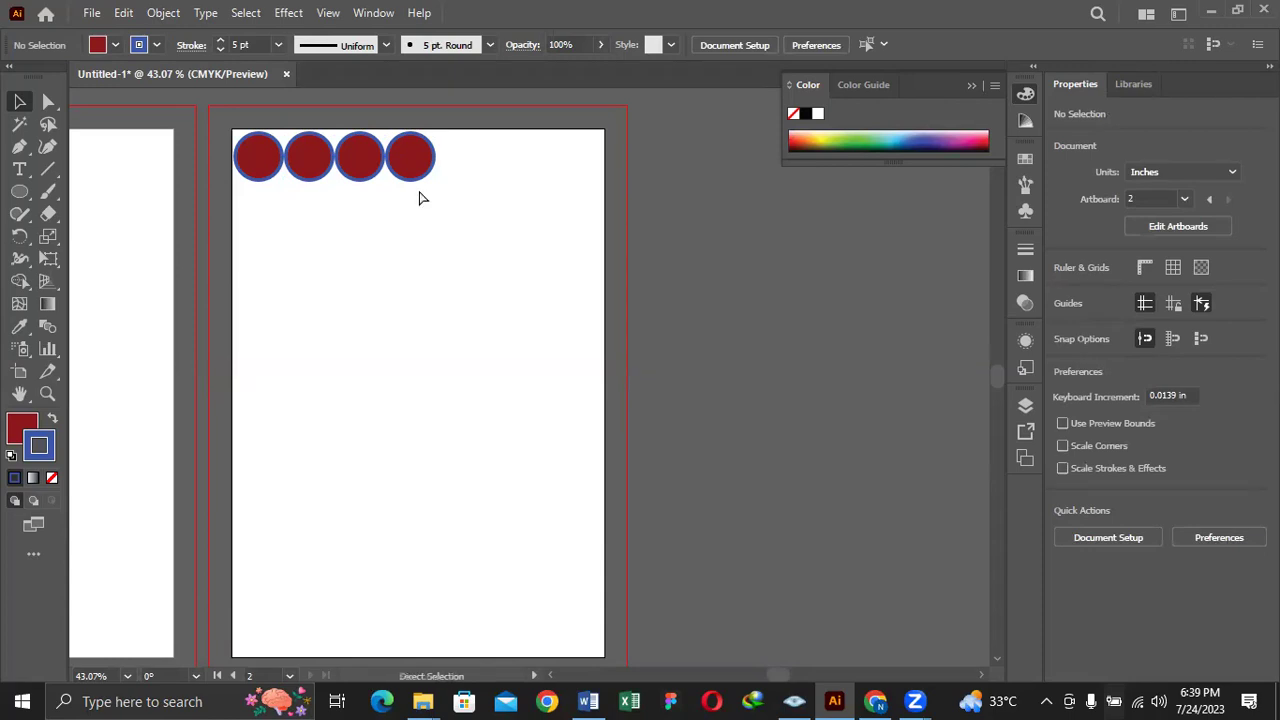
Undo the last copy and repeat the duplication four times to complete a row of seven circles across the artboard
key("ctrl+z")
key("ctrl+d")
key("ctrl+d")
key("ctrl+d")
key("ctrl+d")
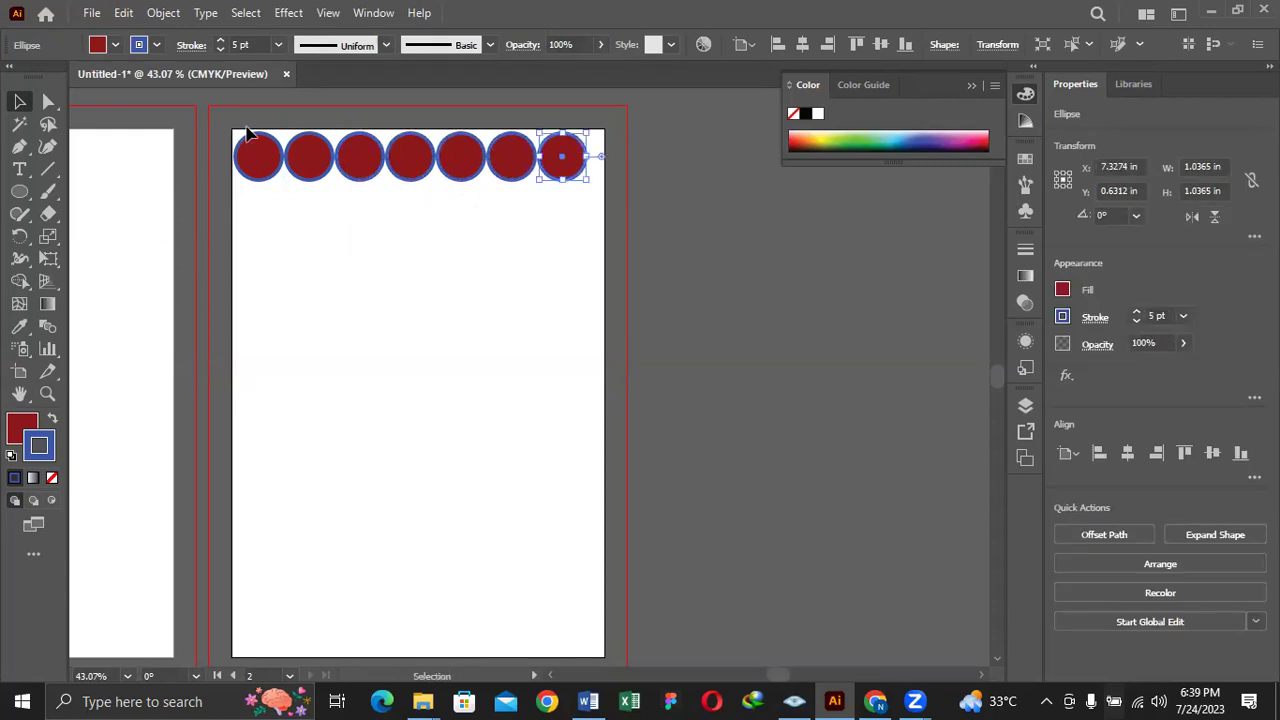
Select all seven circles in the second artboard's top row and group them
left_click(215, 129)
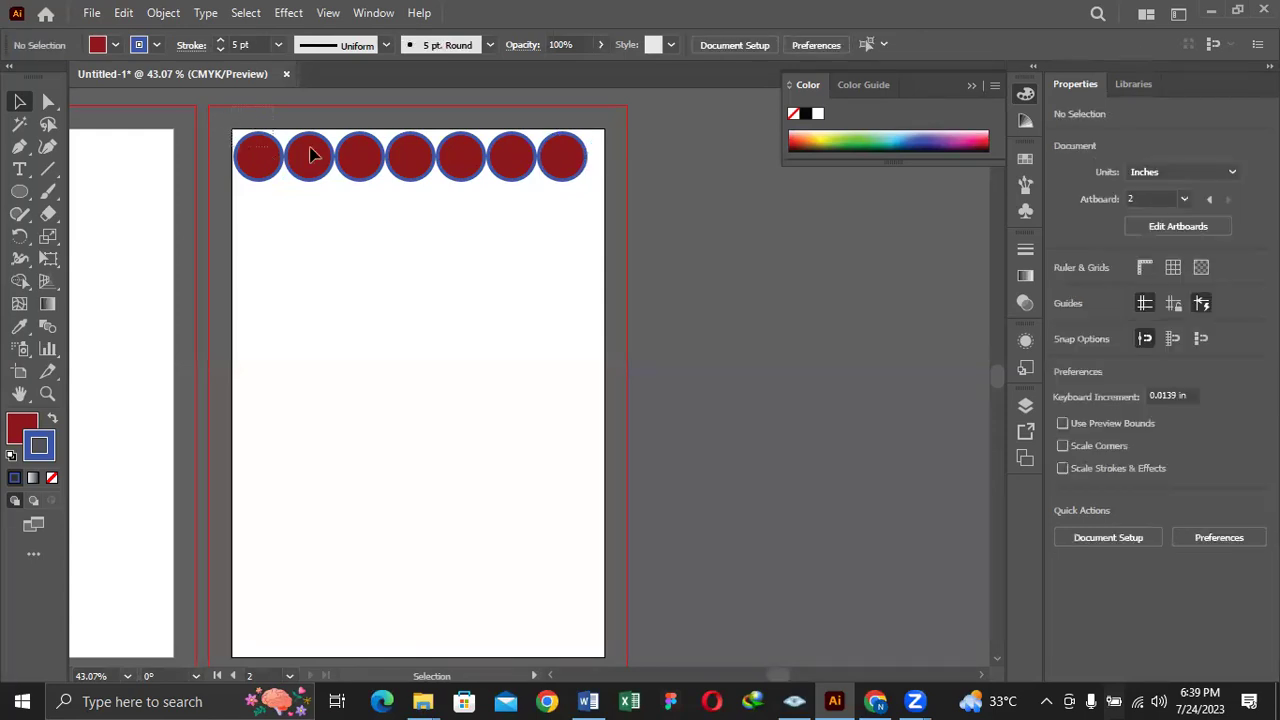
left_click_drag(613, 171, 74, 172)
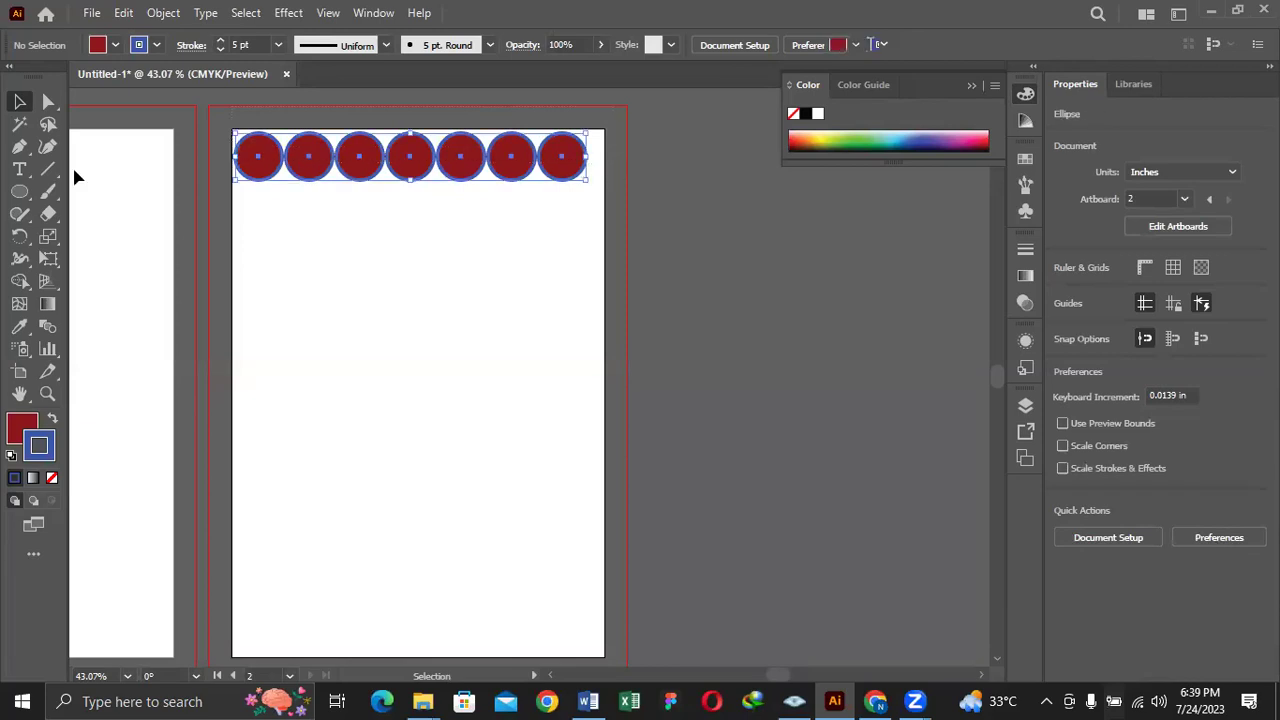
left_click(222, 122)
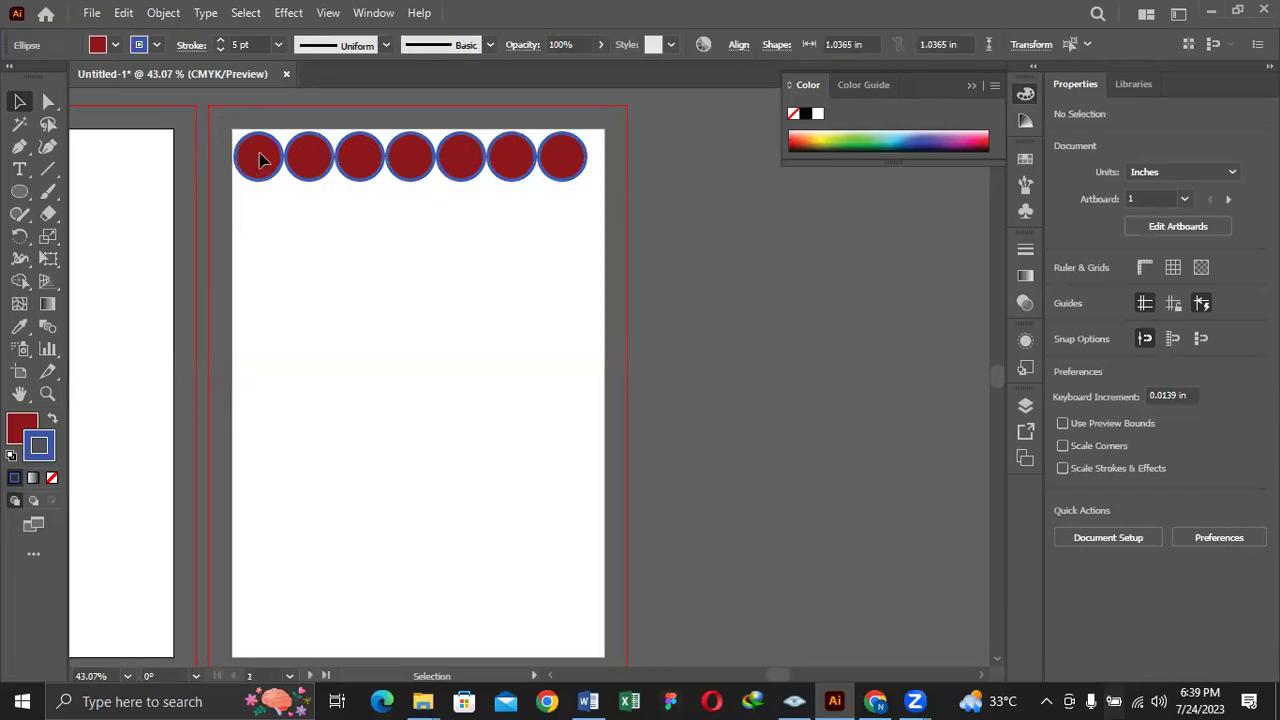
left_click_drag(396, 218, 638, 196)
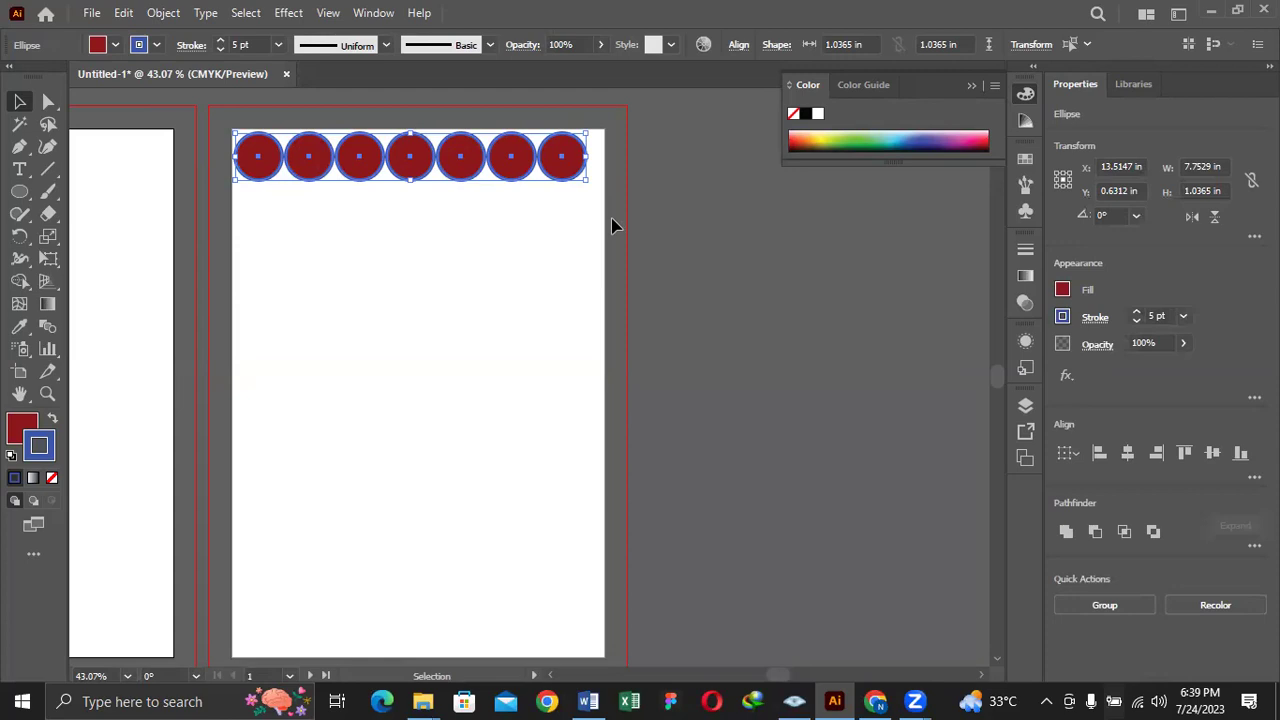
key("ctrl+g")
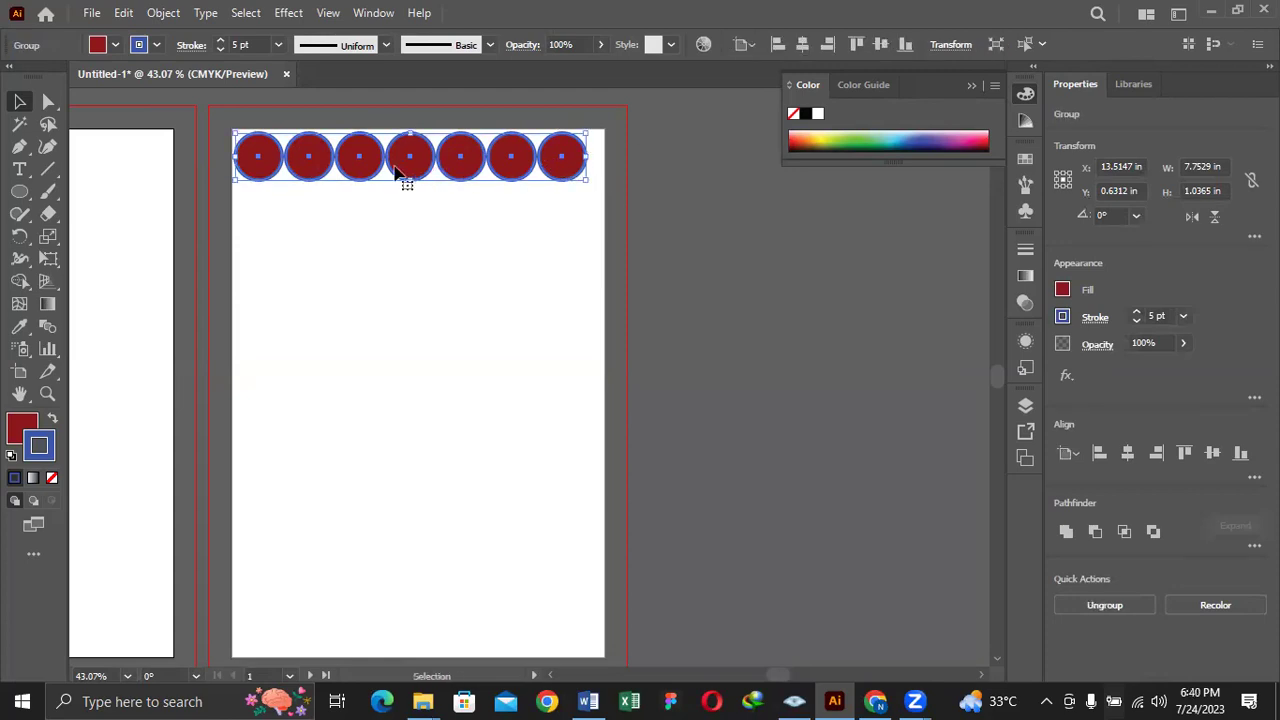
Copy the grouped circle row straight down by about 1.04 in and repeat the copy nine times to fill the artboard with eleven rows
left_click_drag(410, 172, 411, 223)
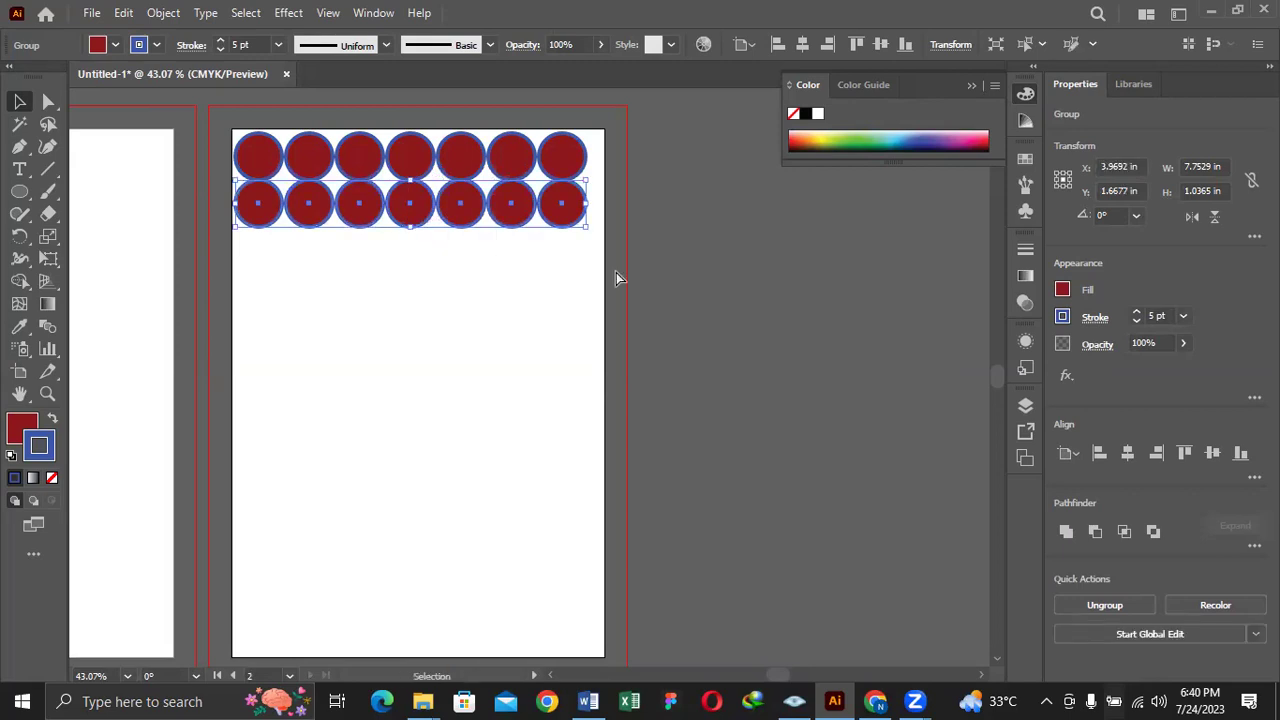
key("ctrl+d")
key("ctrl+d")
key("ctrl+d")
key("ctrl+d")
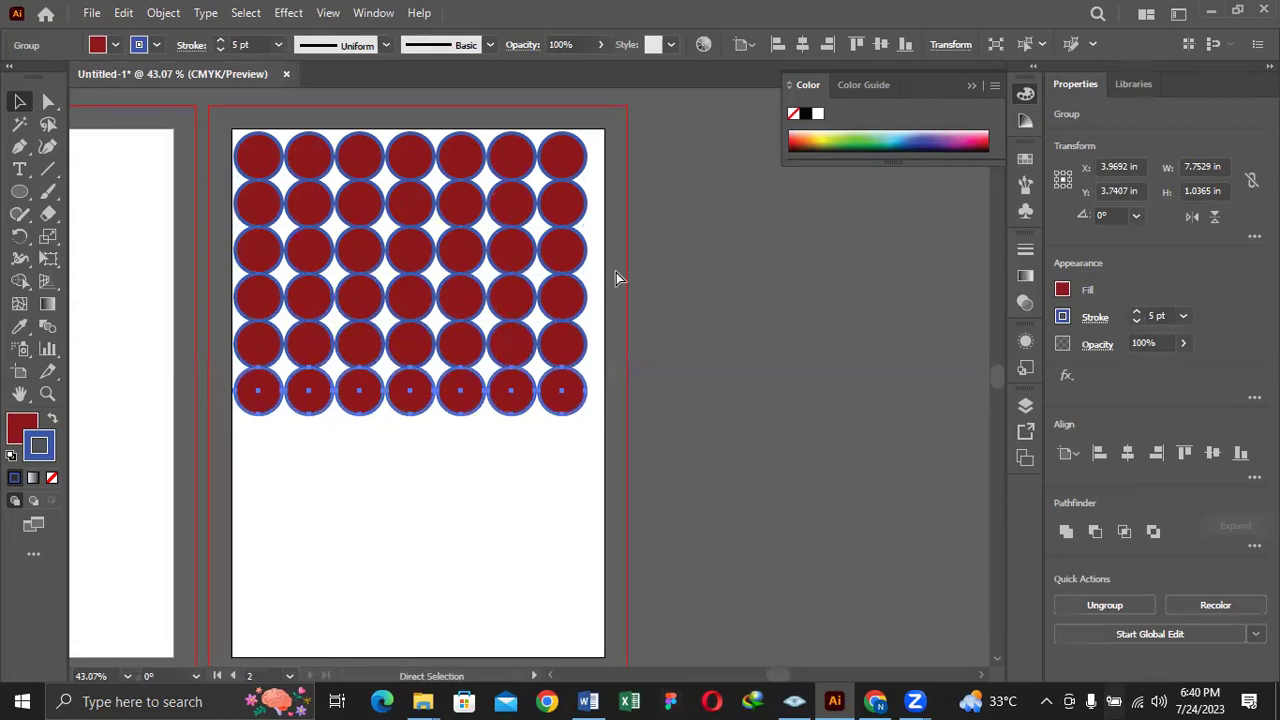
key("ctrl+d")
key("ctrl+d")
key("ctrl+d")
key("ctrl+d")
key("ctrl+d")
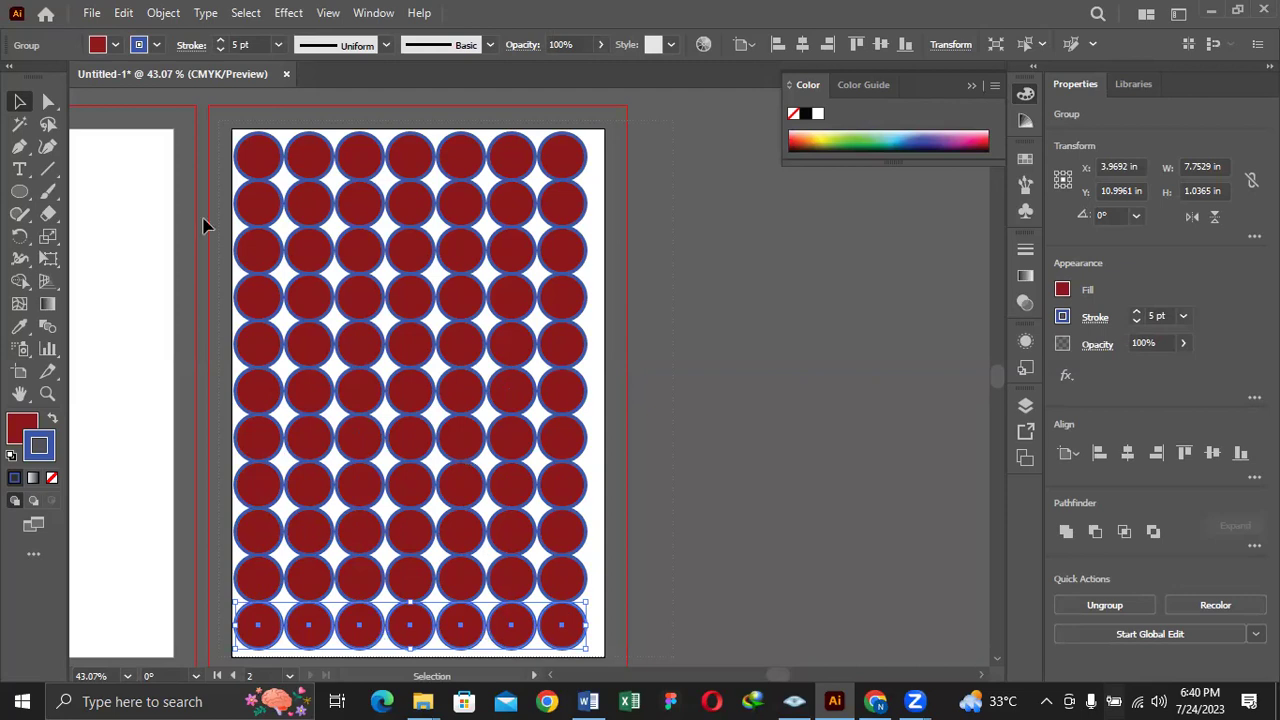
Delete all the circle rows from the second artboard
key("ctrl+shift+a")
left_click(557, 437)
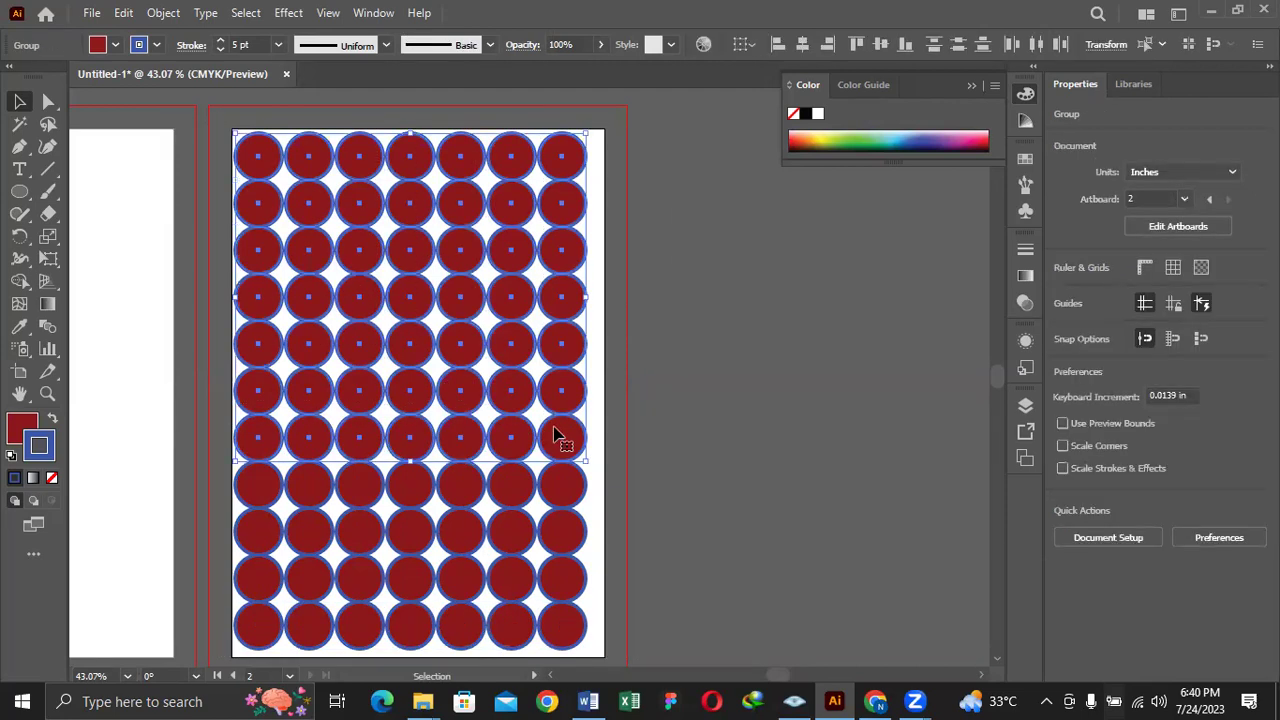
key("Delete")
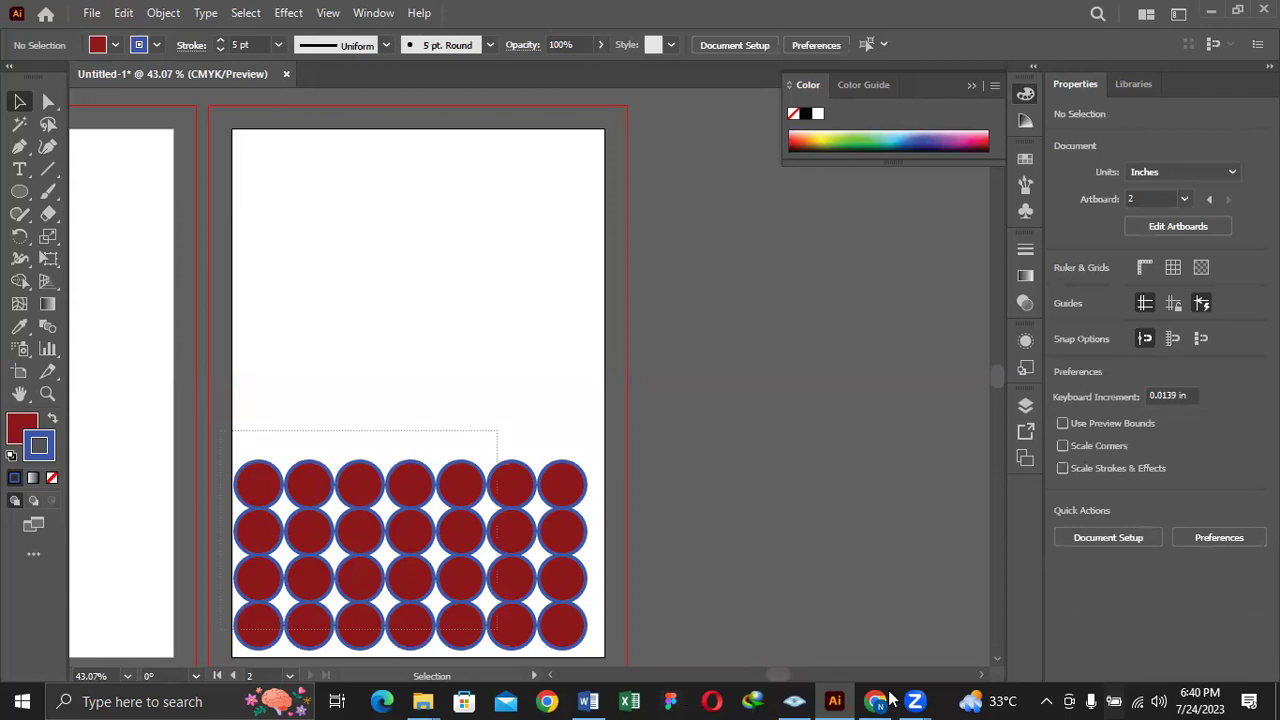
key("ctrl+a")
key("Delete")
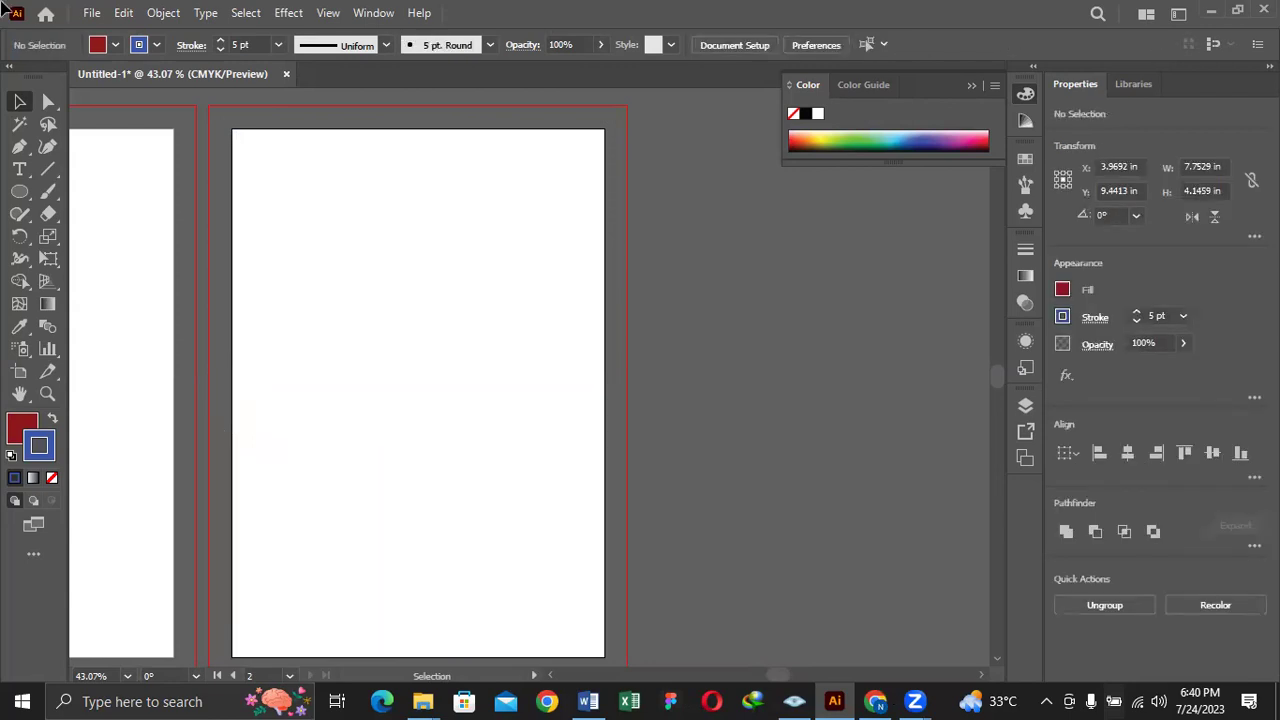
Create a three-sided polygon with a 0.6944 in radius and move it into the second artboard's top-left corner
left_click(24, 190)
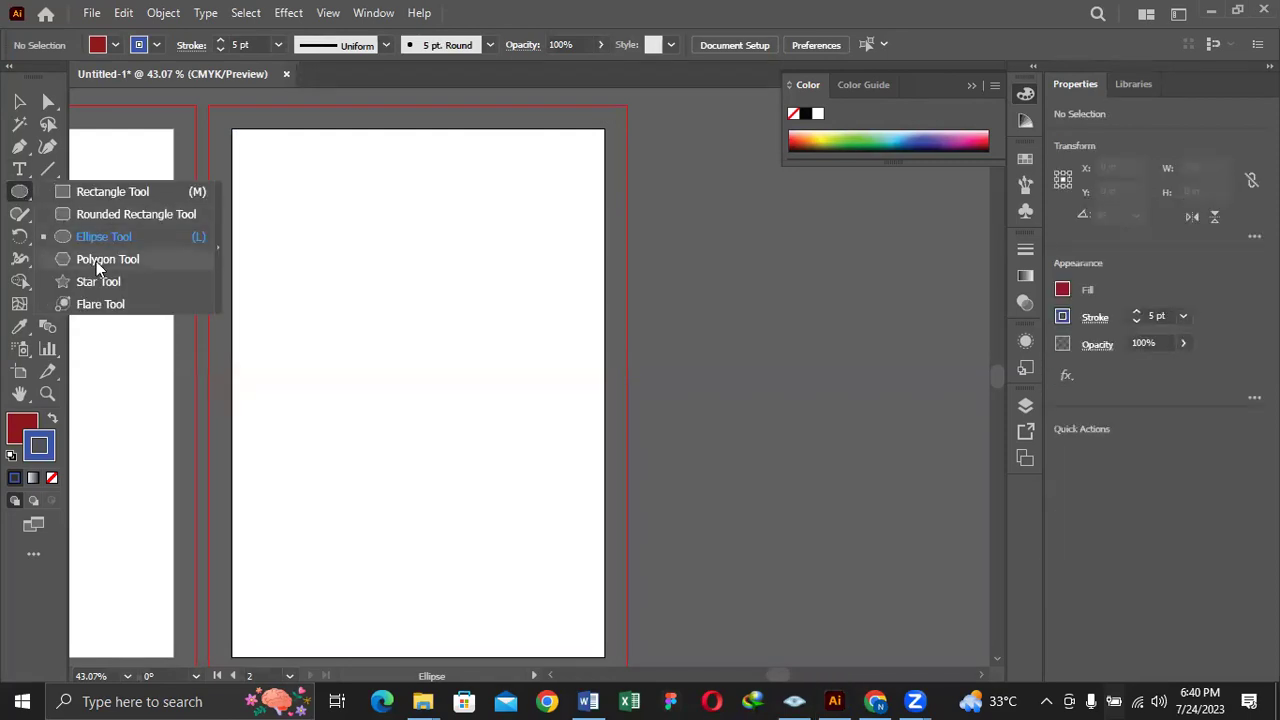
left_click(96, 261)
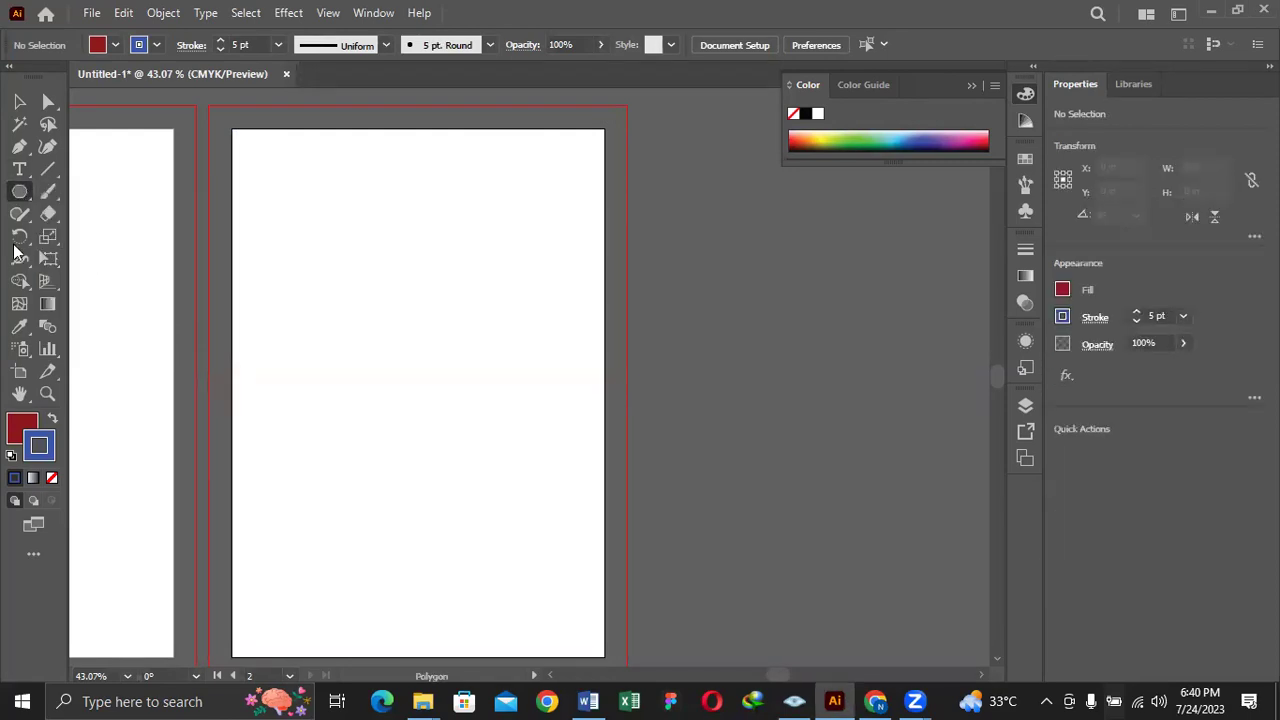
right_click(20, 192)
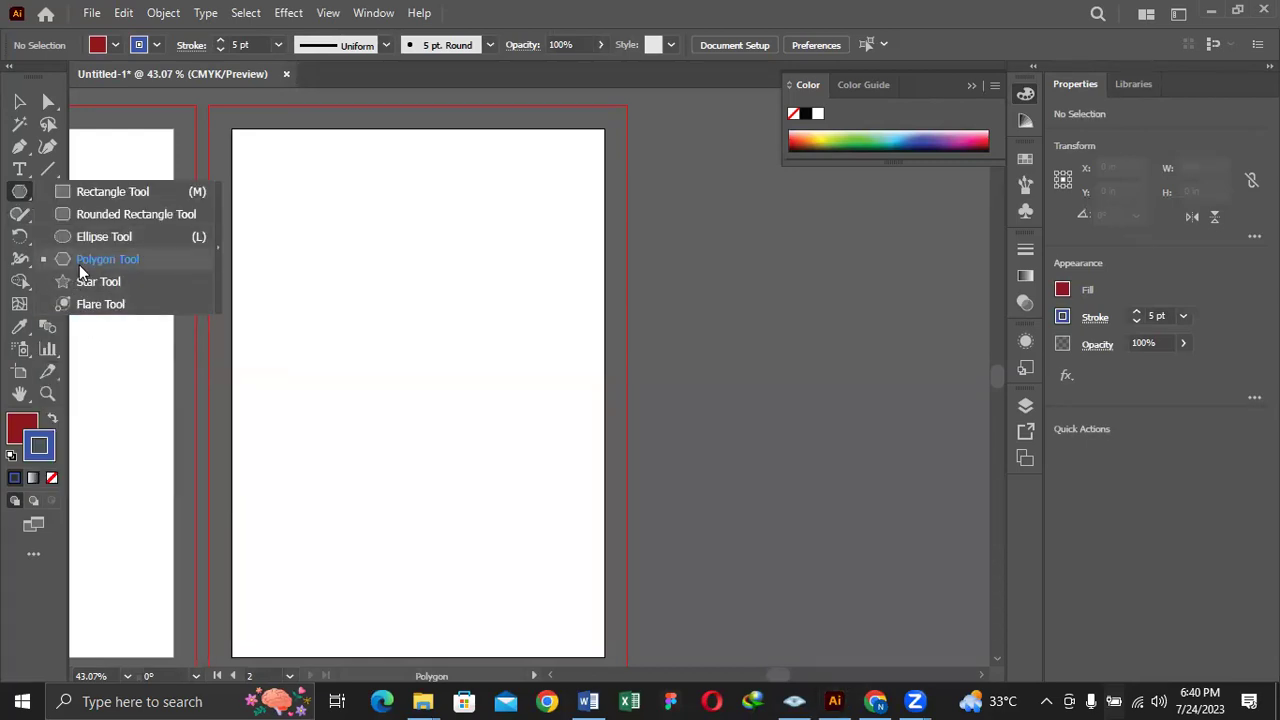
left_click(80, 262)
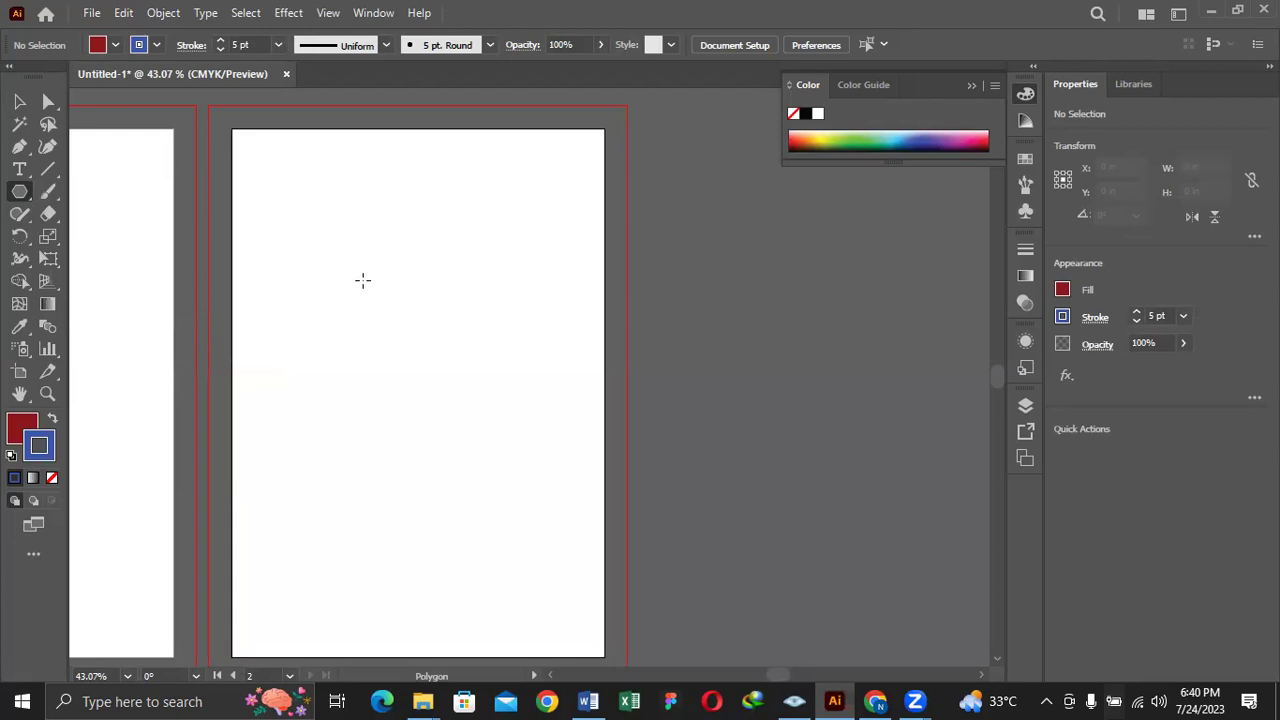
left_click(404, 323)
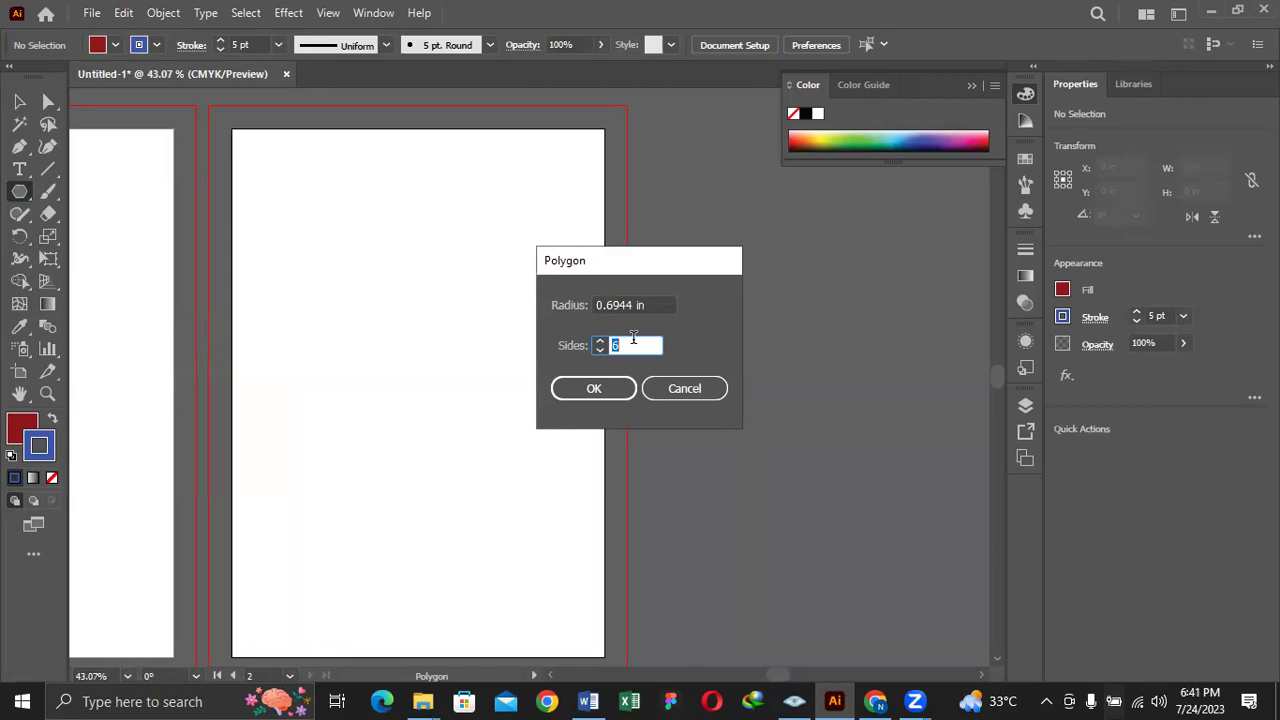
type("3")
left_click(591, 387)
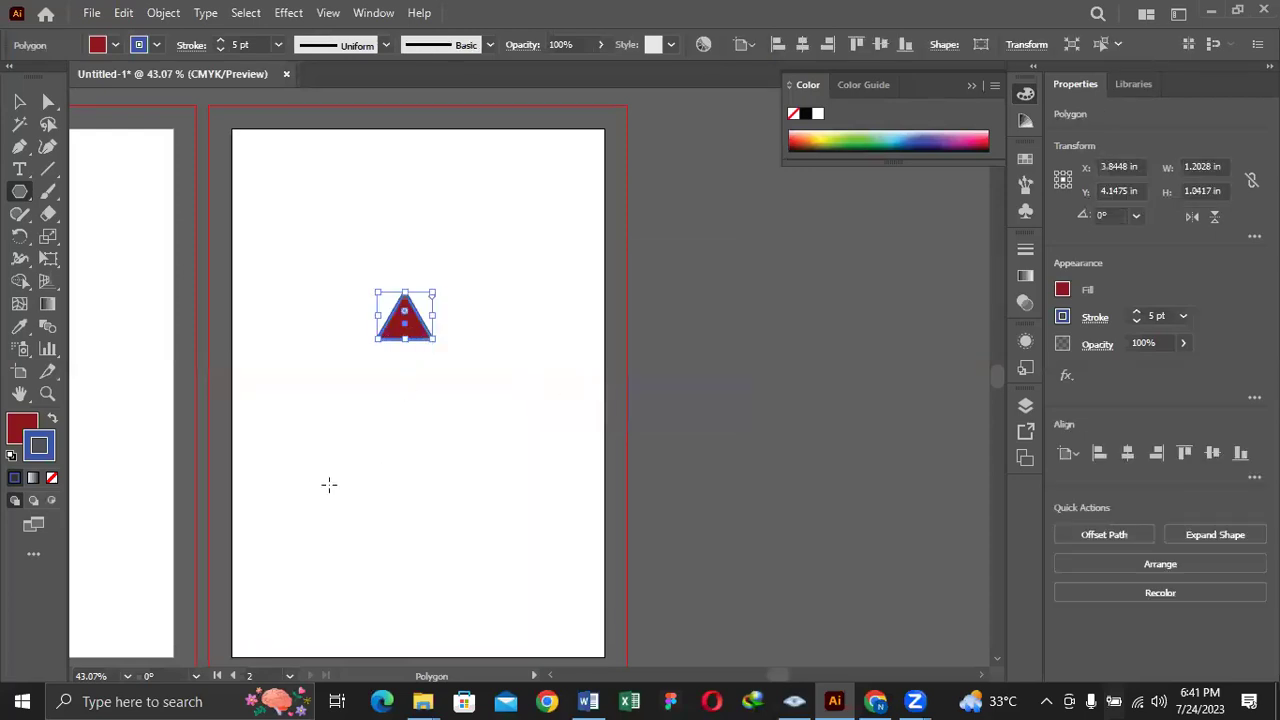
left_click(19, 101)
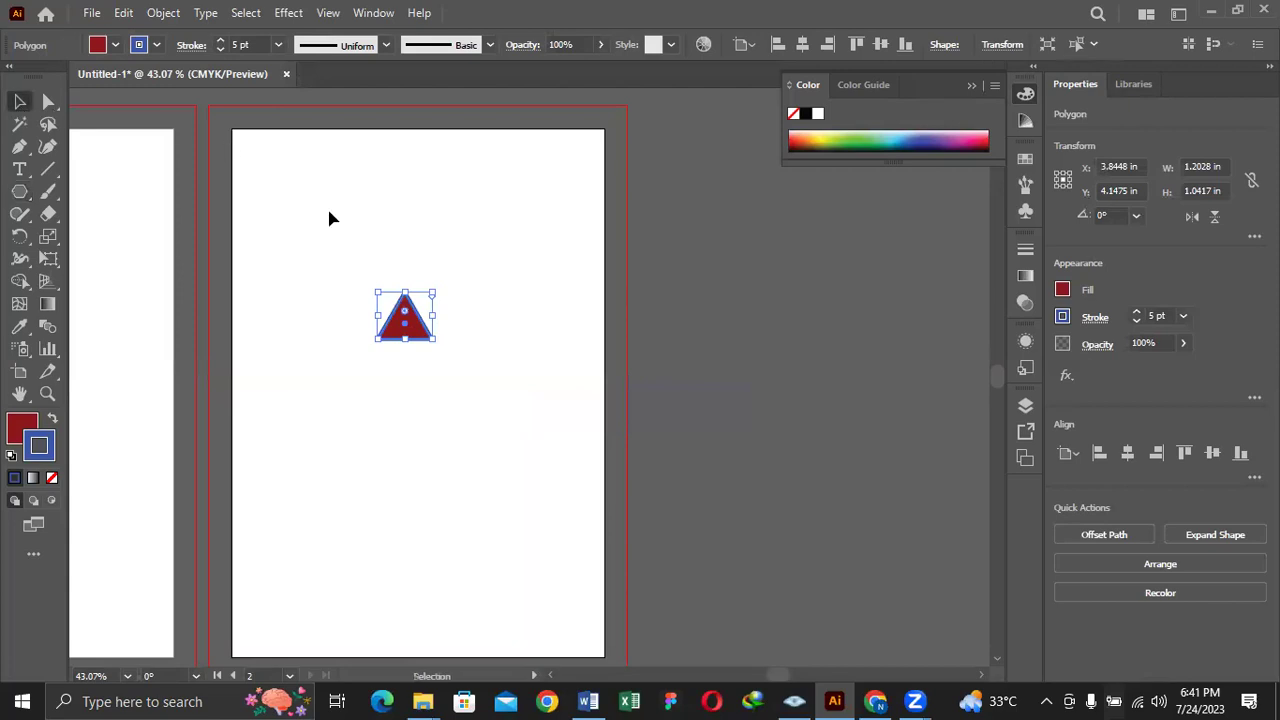
left_click_drag(427, 333, 294, 189)
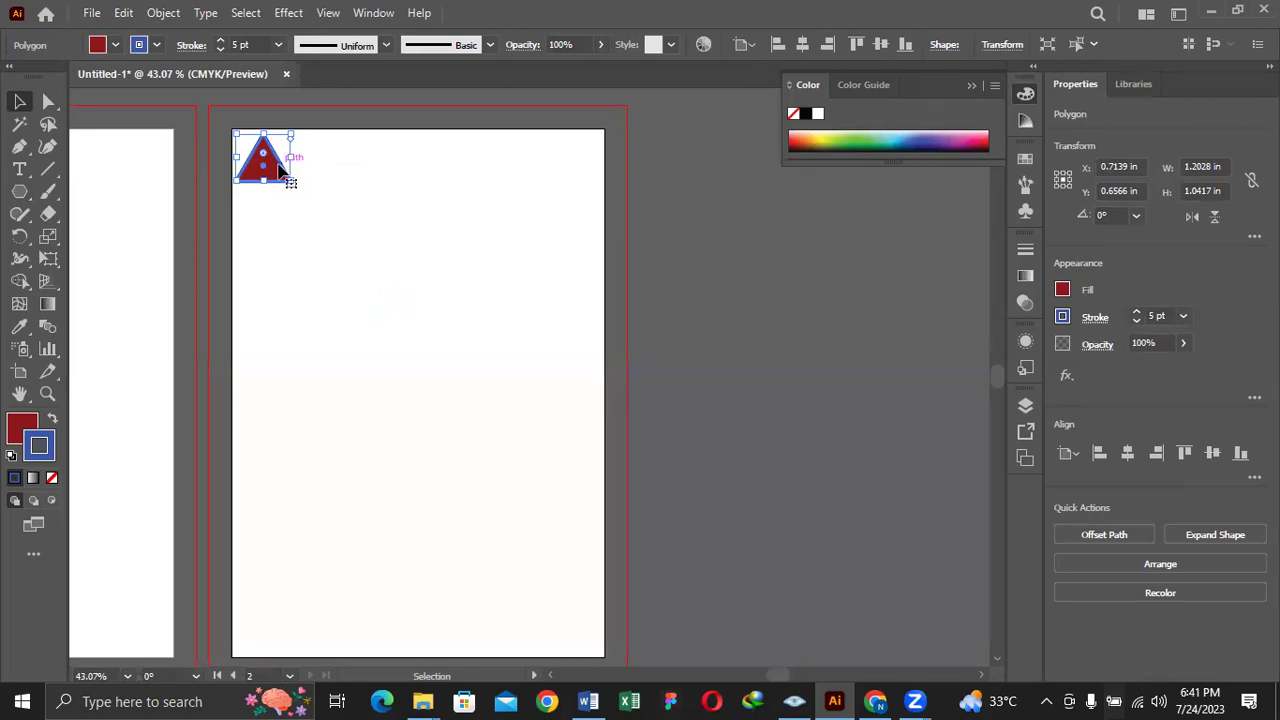
Copy the triangle horizontally 1.2 in to its right and repeat the copy six times to make a row of eight
left_click_drag(279, 170, 336, 168)
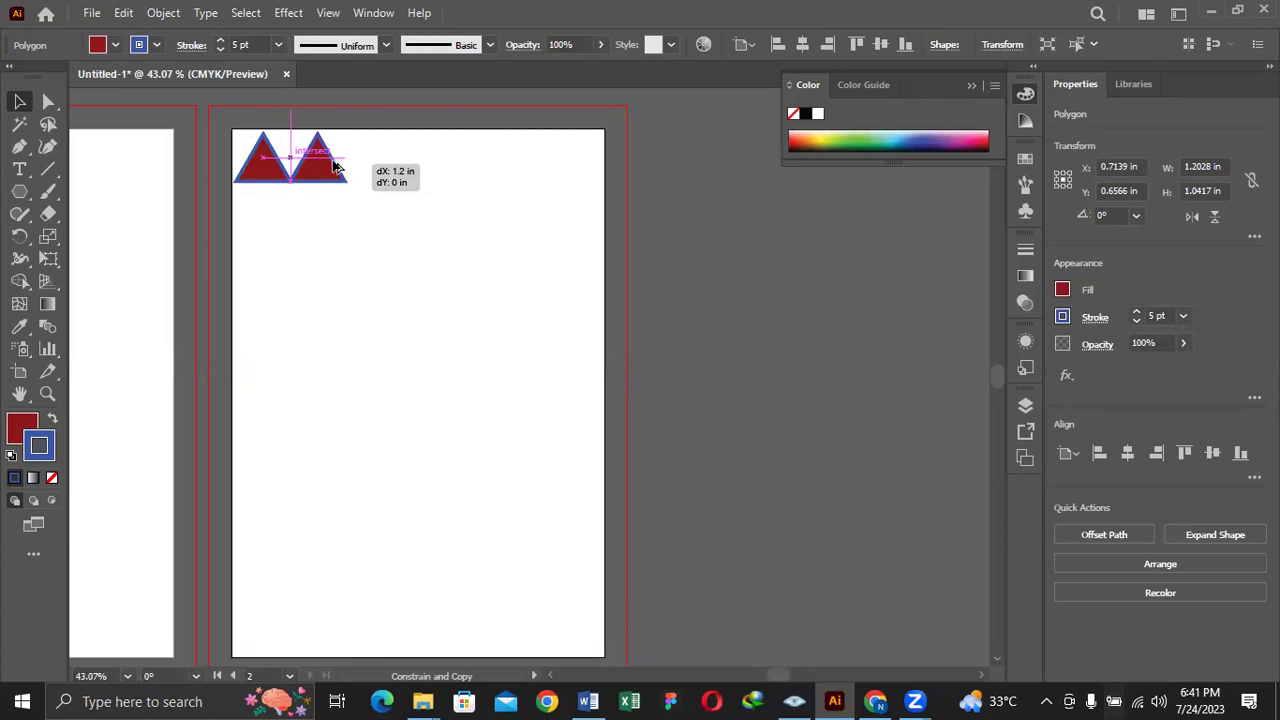
left_click_drag(336, 168, 335, 170)
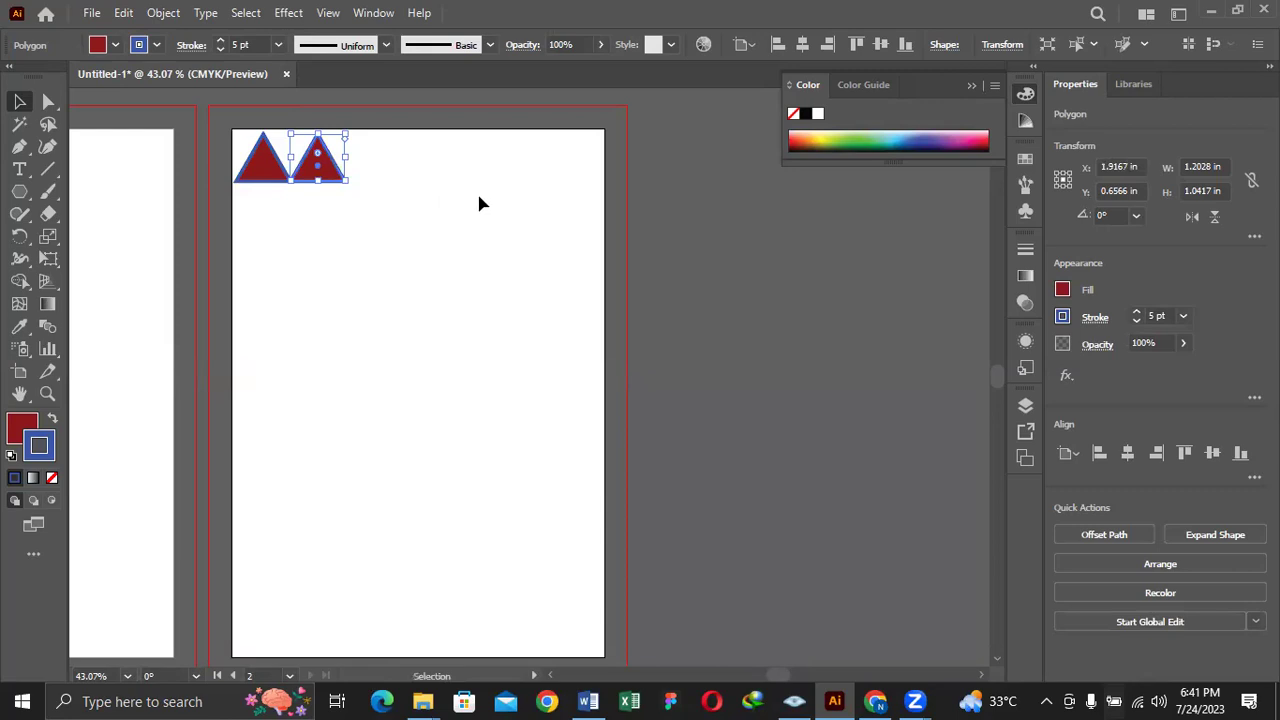
key("a")
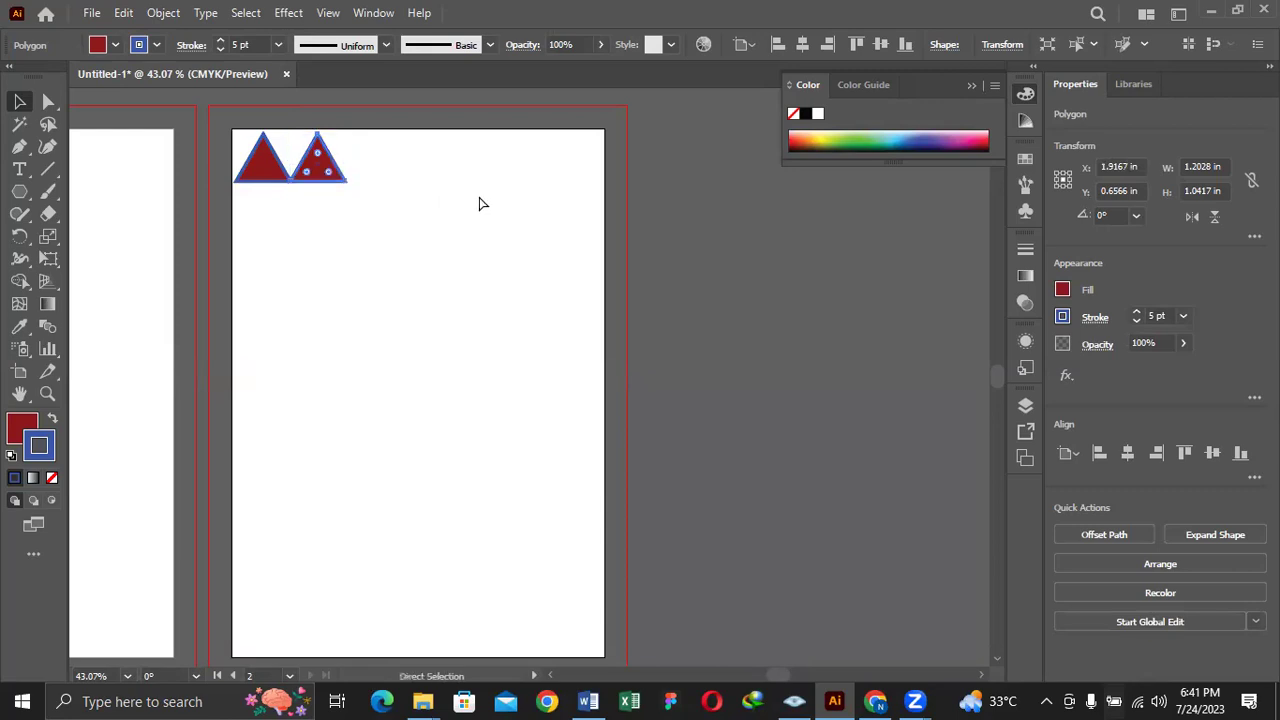
key("ctrl+d")
key("ctrl+d")
key("ctrl+d")
key("ctrl+d")
key("ctrl+d")
key("ctrl+d")
key("v")
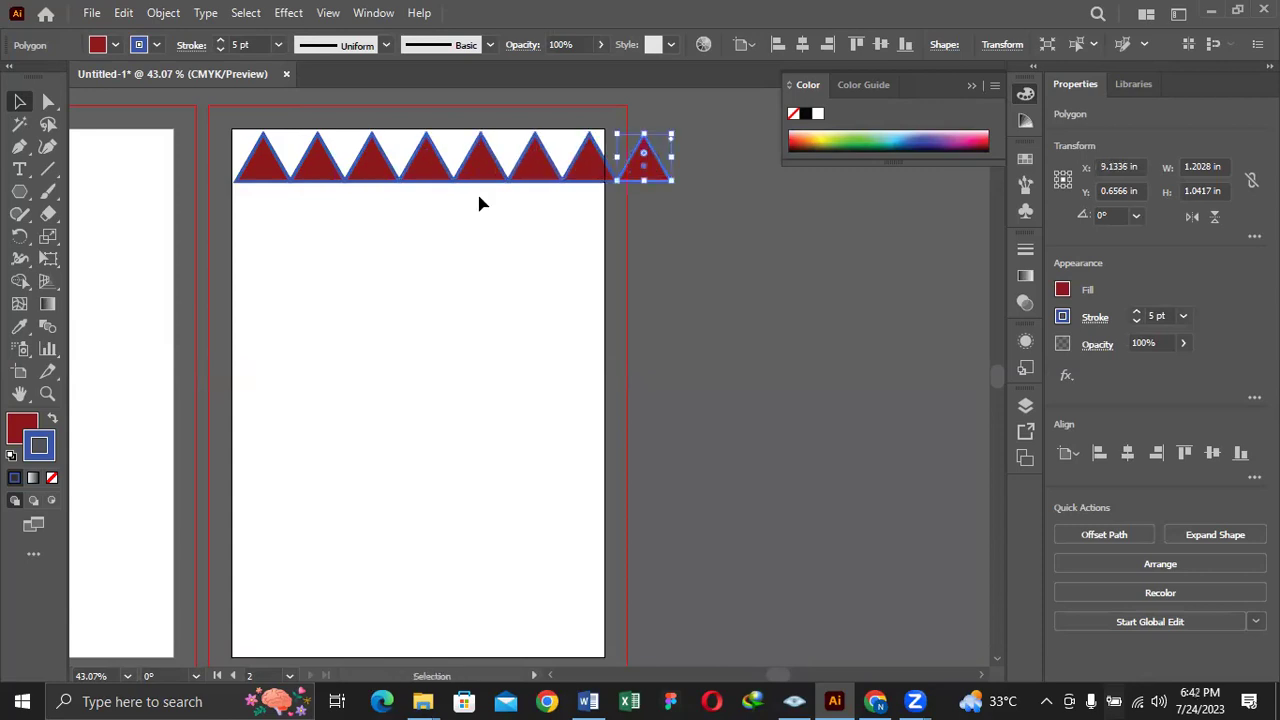
Group the eight triangles and create a reflected copy of the group across the horizontal axis
left_click_drag(227, 105, 723, 223)
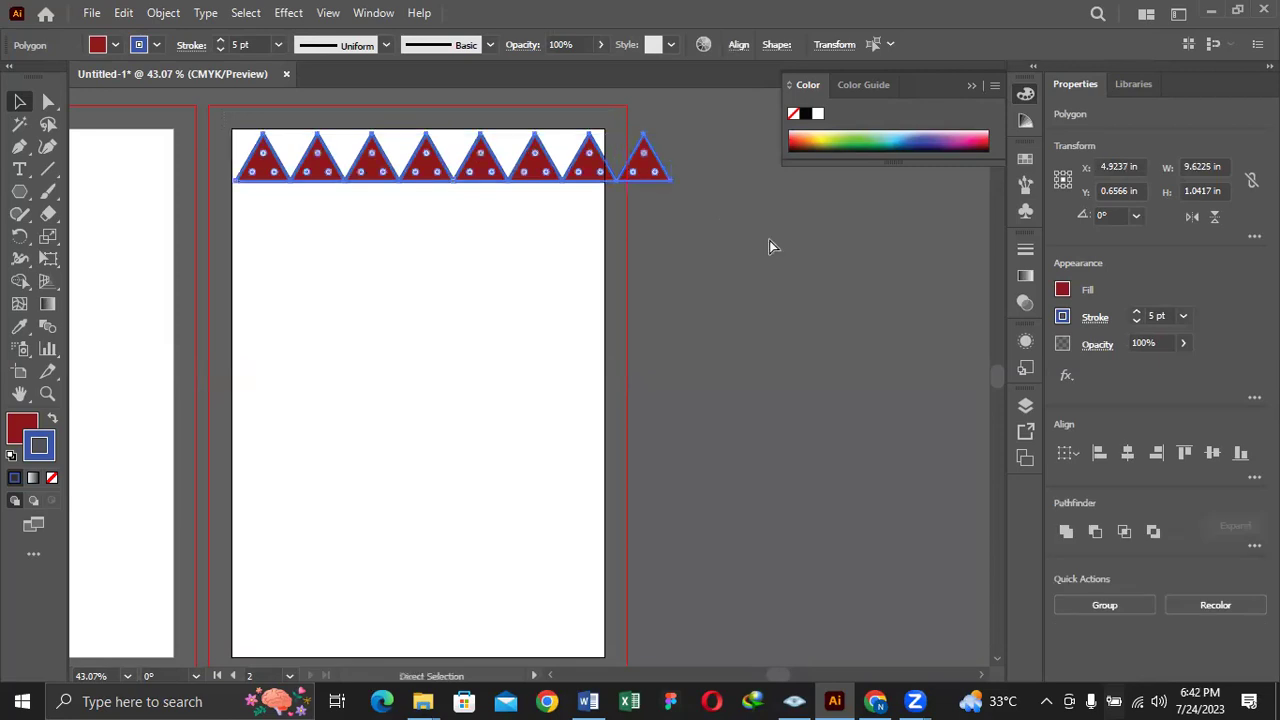
key("ctrl+g")
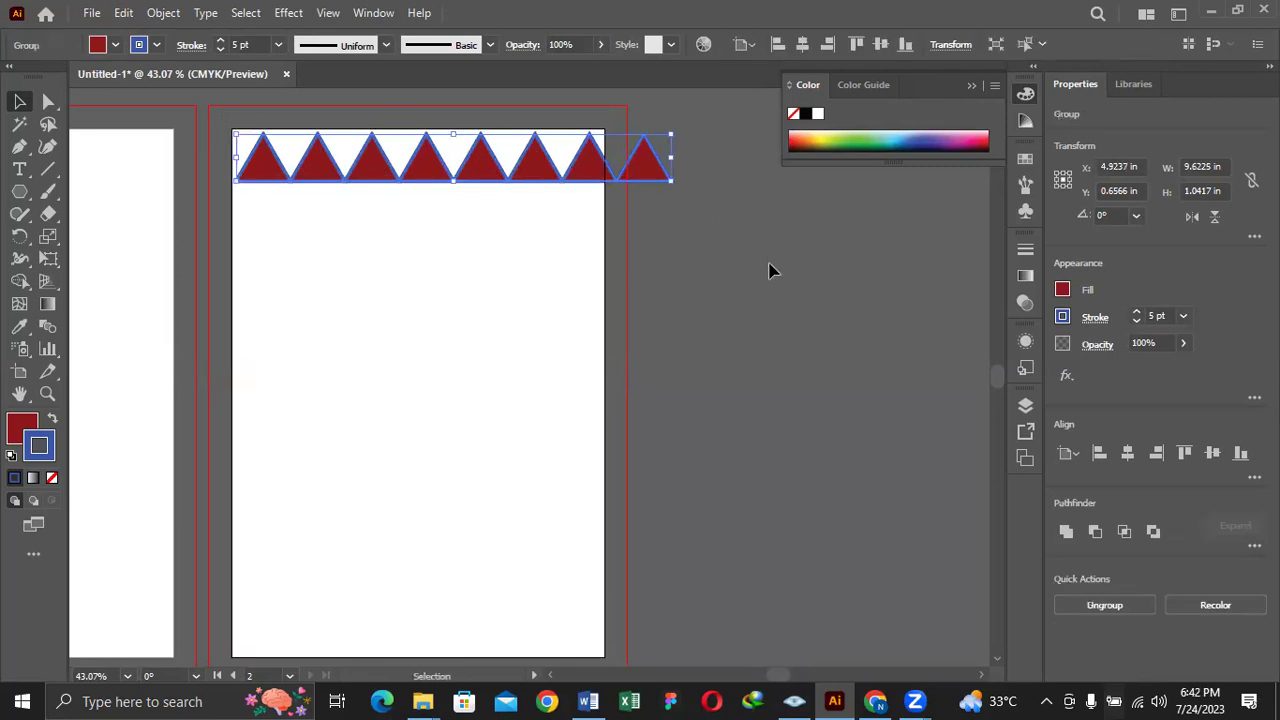
right_click(444, 174)
mouse_move(508, 382)
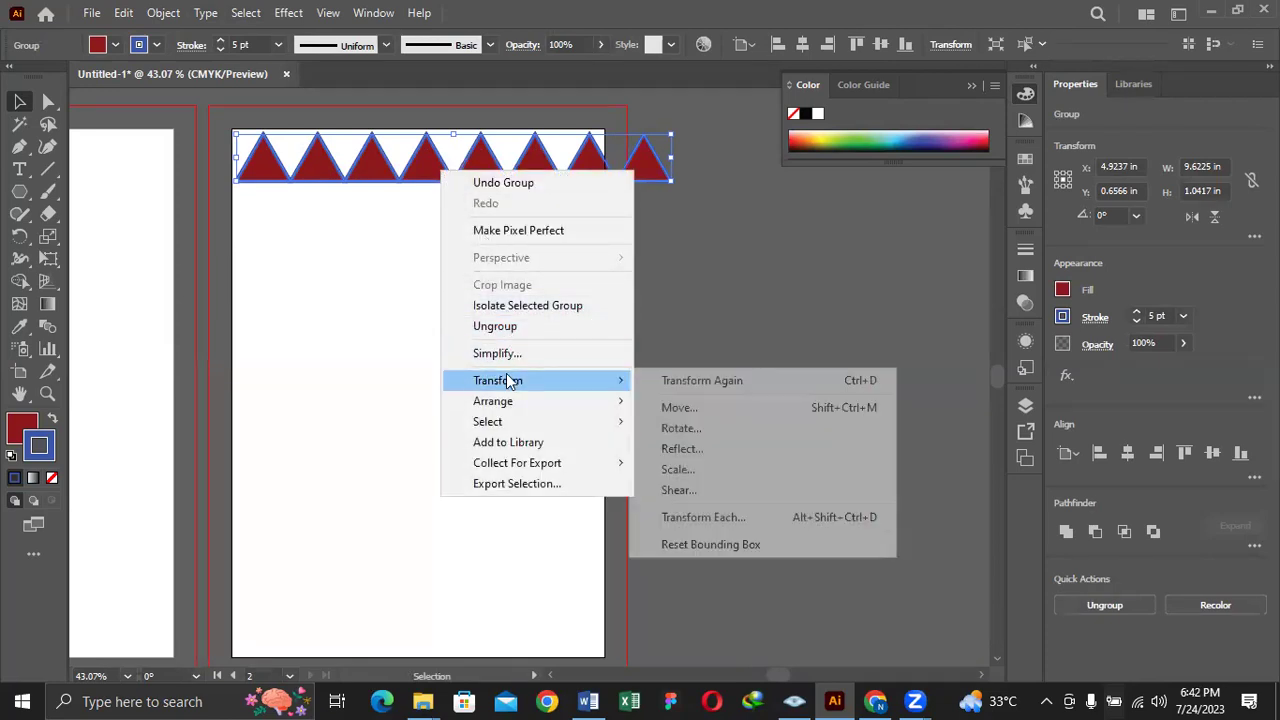
left_click(735, 452)
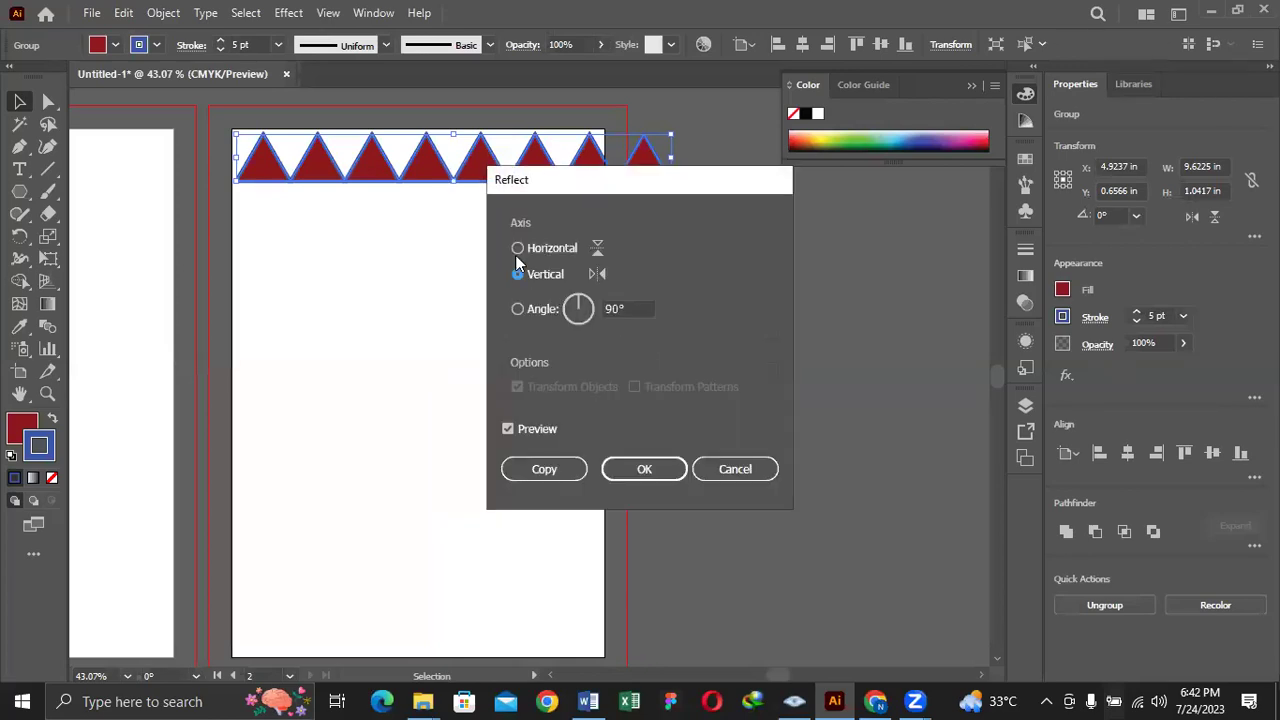
left_click(518, 250)
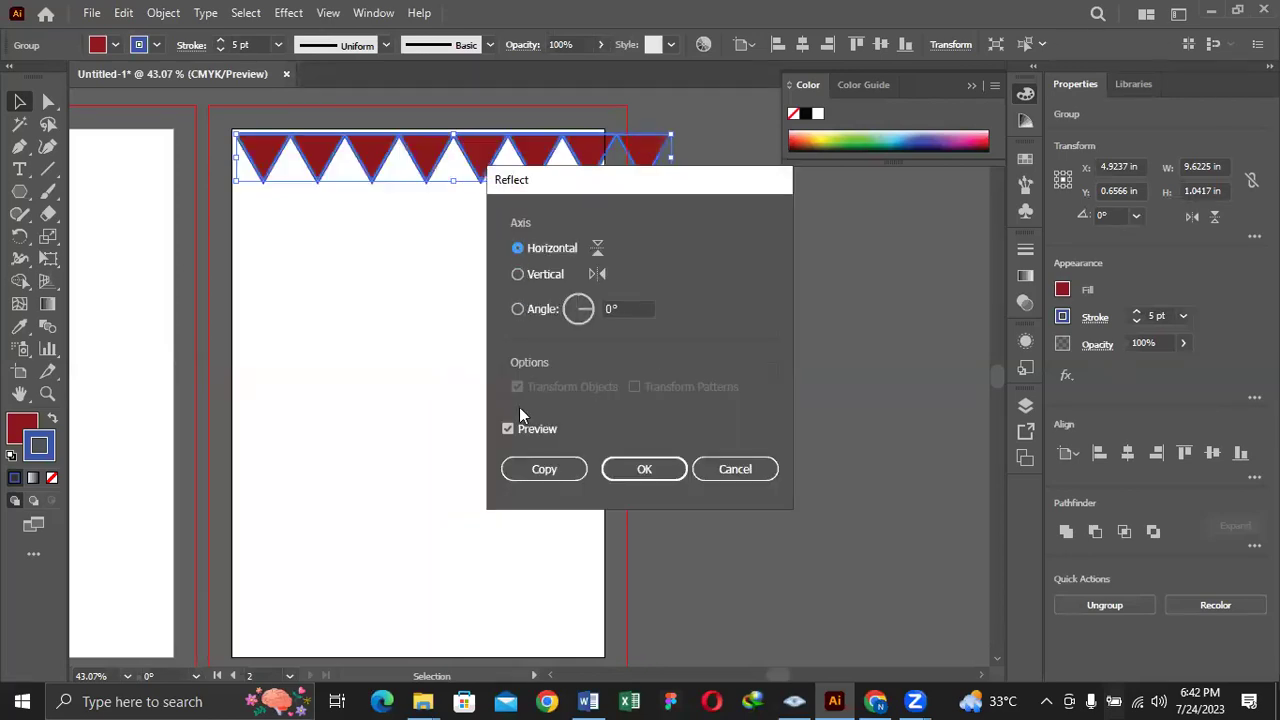
left_click(533, 481)
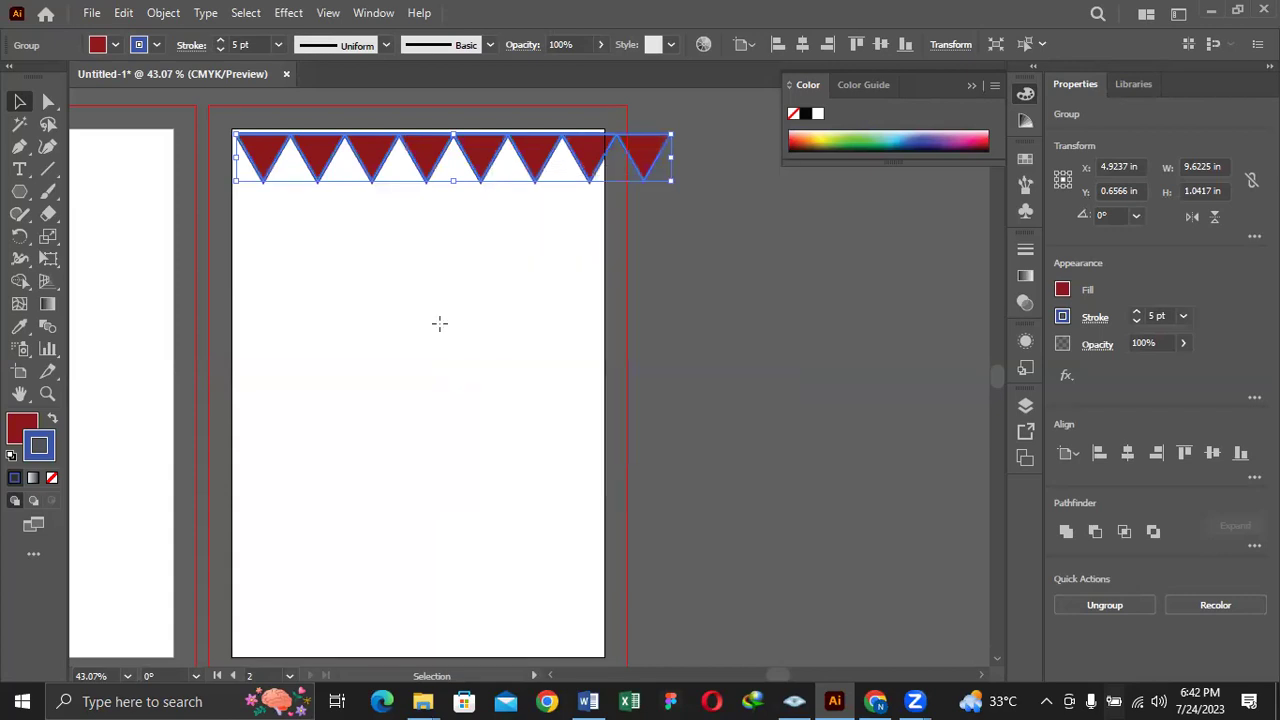
left_click(507, 354)
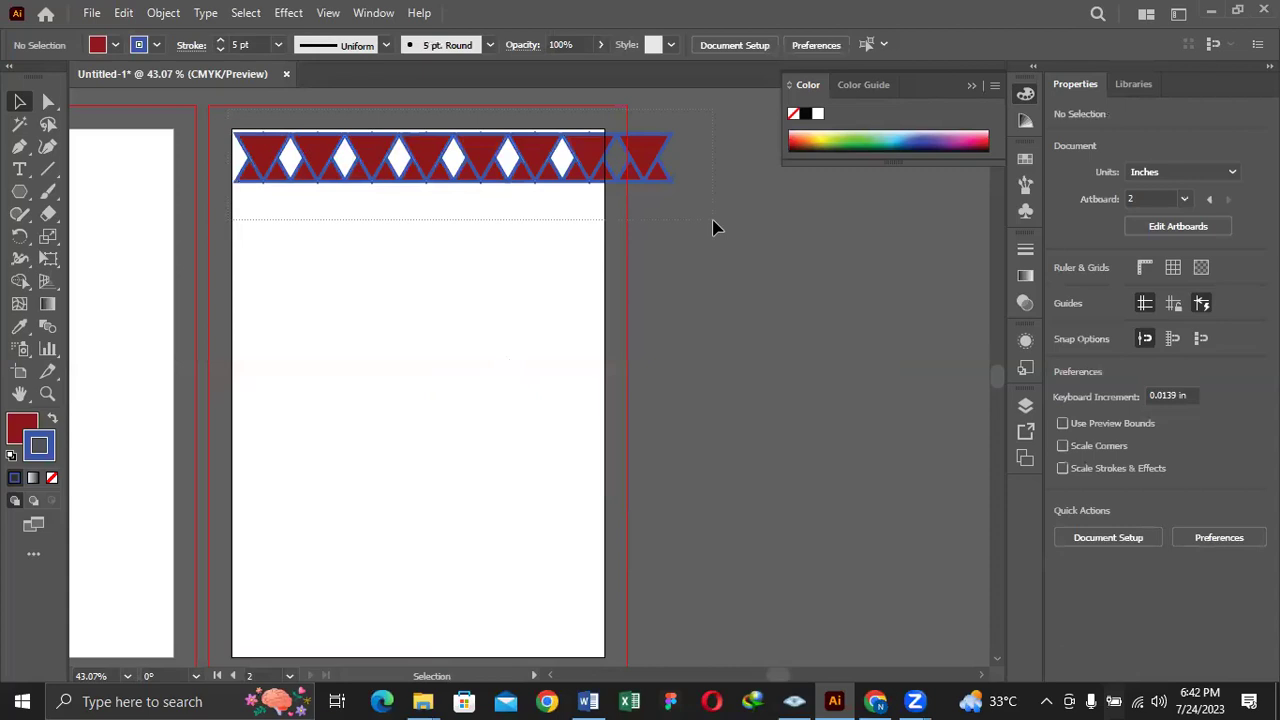
Copy both overlapping triangle groups straight down by about 1.04 in and repeat the copy nine times to form eleven rows
left_click(503, 176)
left_click_drag(483, 168, 482, 214)
key("ctrl+d")
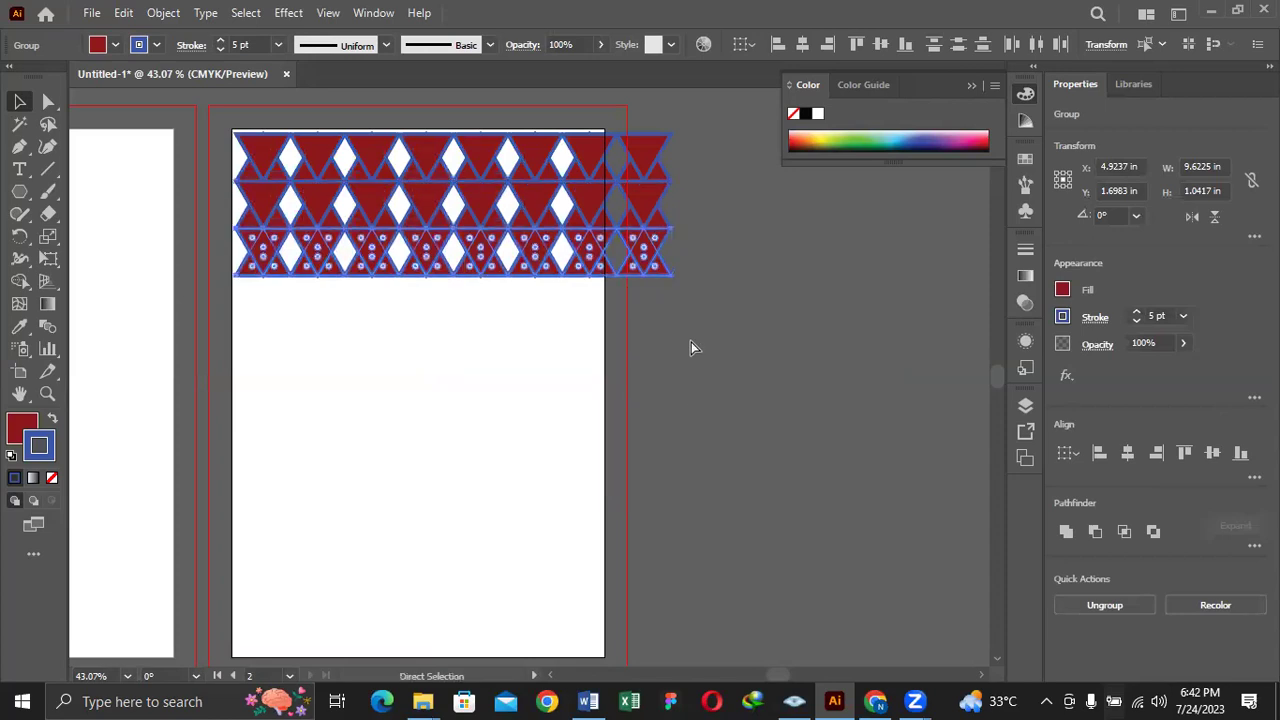
key("ctrl+d")
key("ctrl+d")
key("ctrl+d")
key("ctrl+d")
key("ctrl+d")
key("ctrl+d")
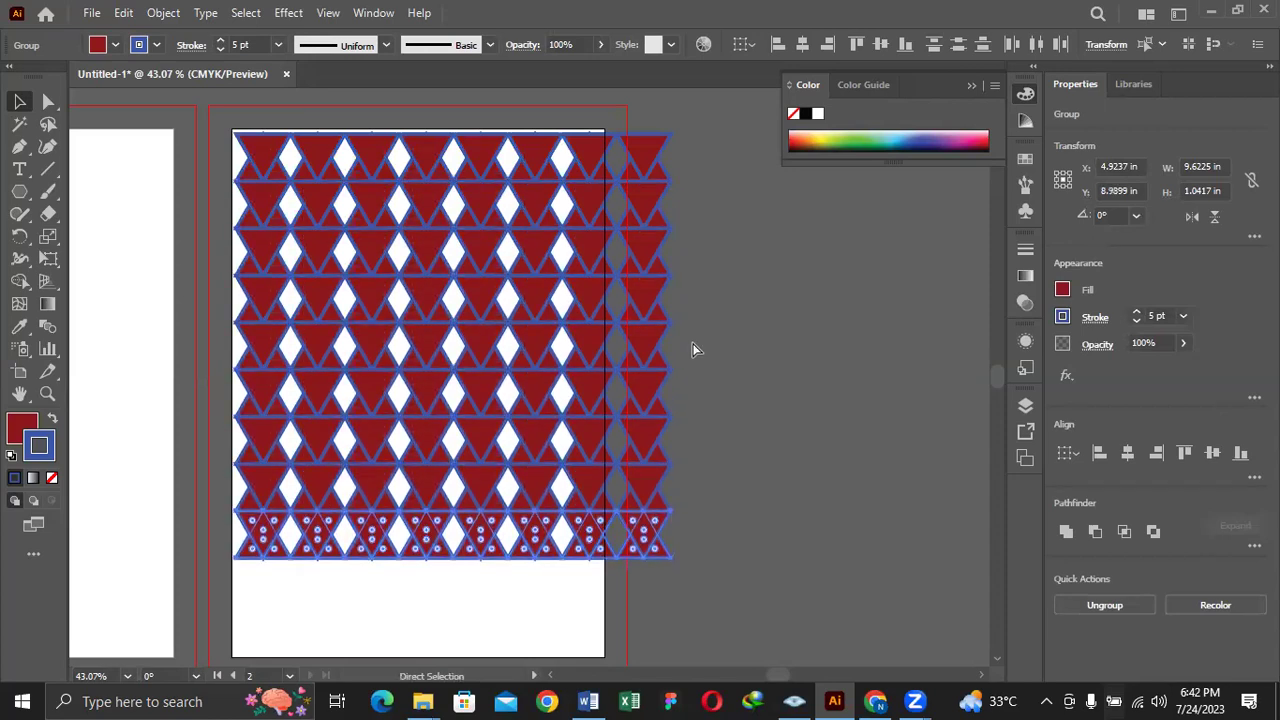
key("ctrl+d")
key("ctrl+d")
left_click(752, 361)
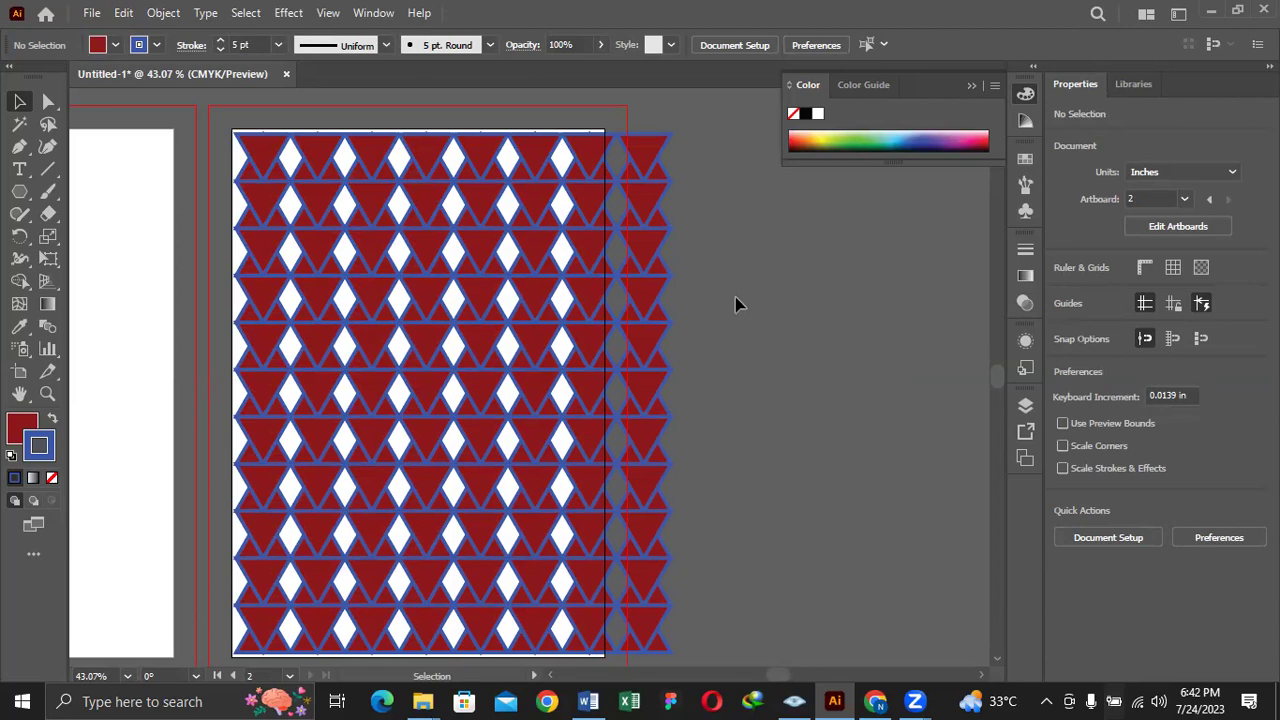
Delete the large white ellipse from the first artboard
key("space")
left_click_drag(223, 343, 648, 315)
left_click(458, 254)
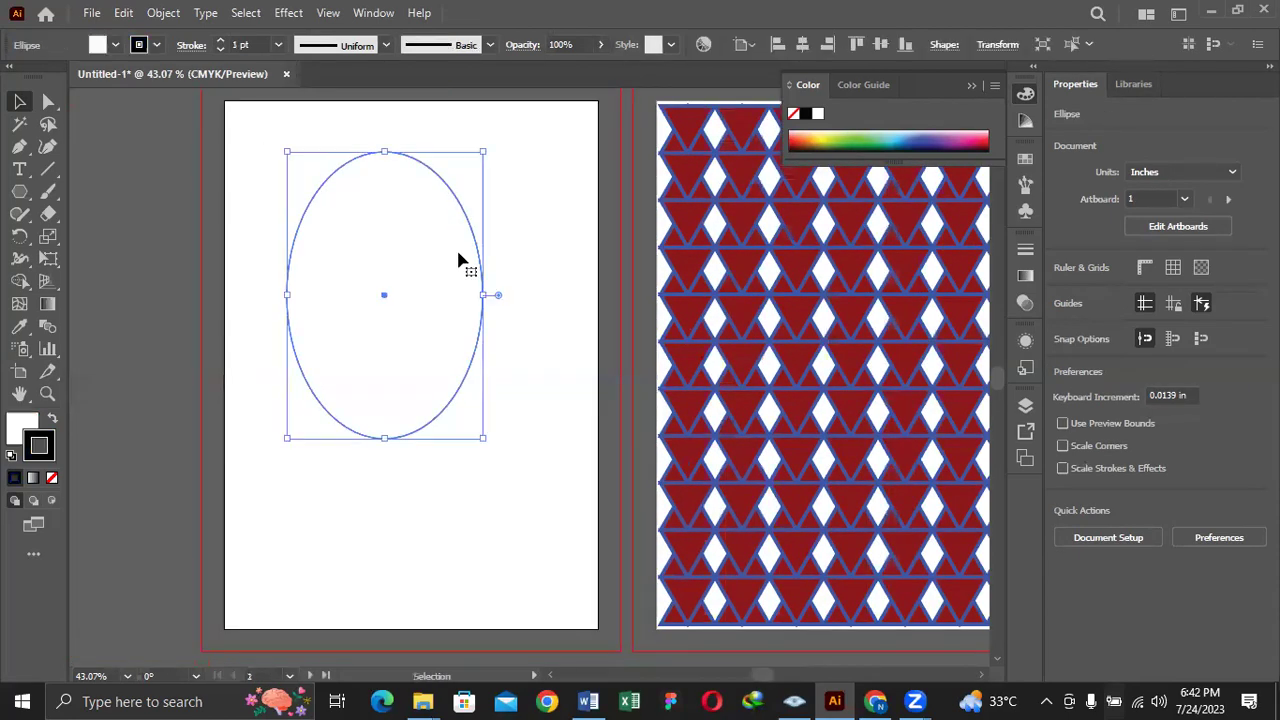
key("Delete")
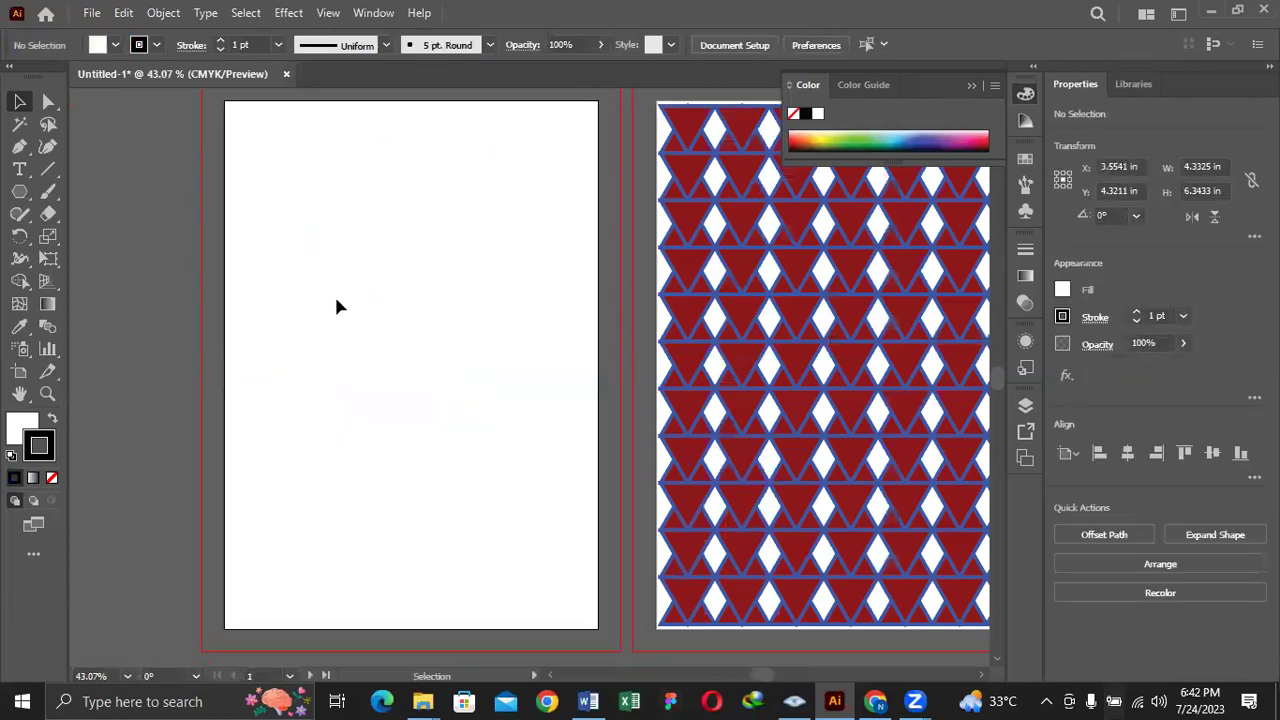
Draw a circle about 3.02 in wide in the upper part of the first artboard, with black fill and no stroke
left_click_drag(19, 191, 127, 246)
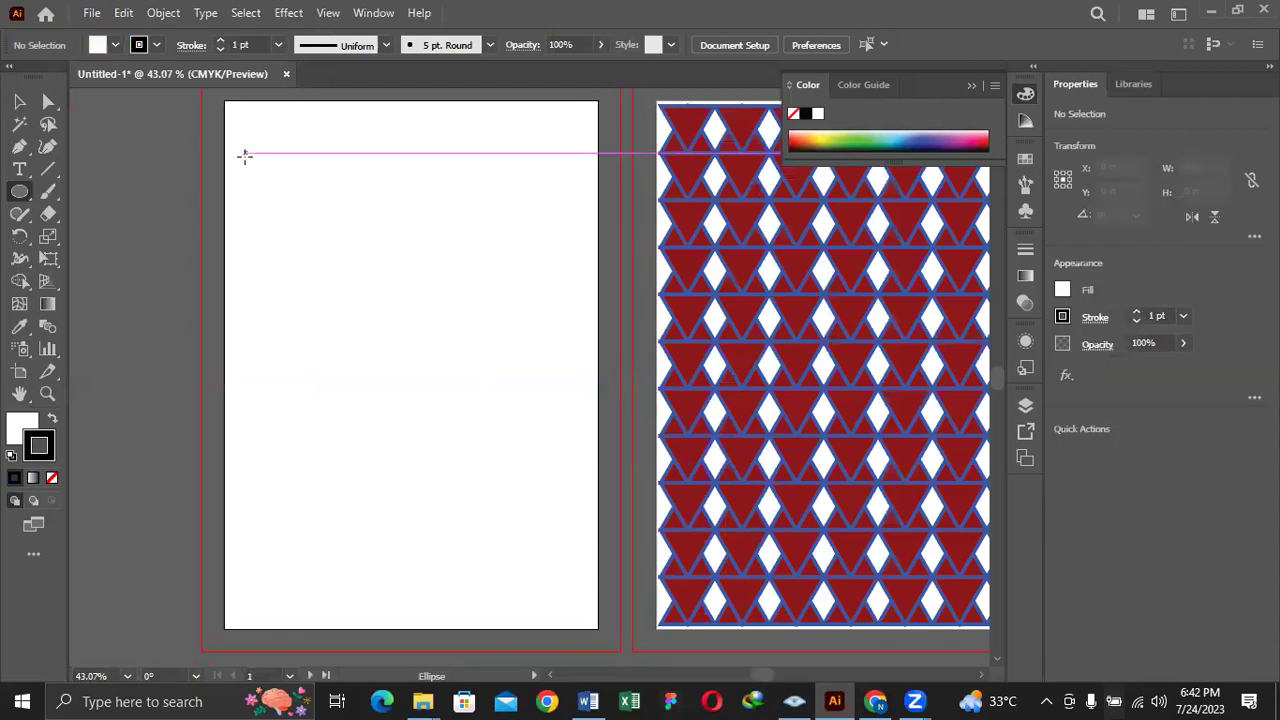
left_click_drag(244, 155, 341, 295)
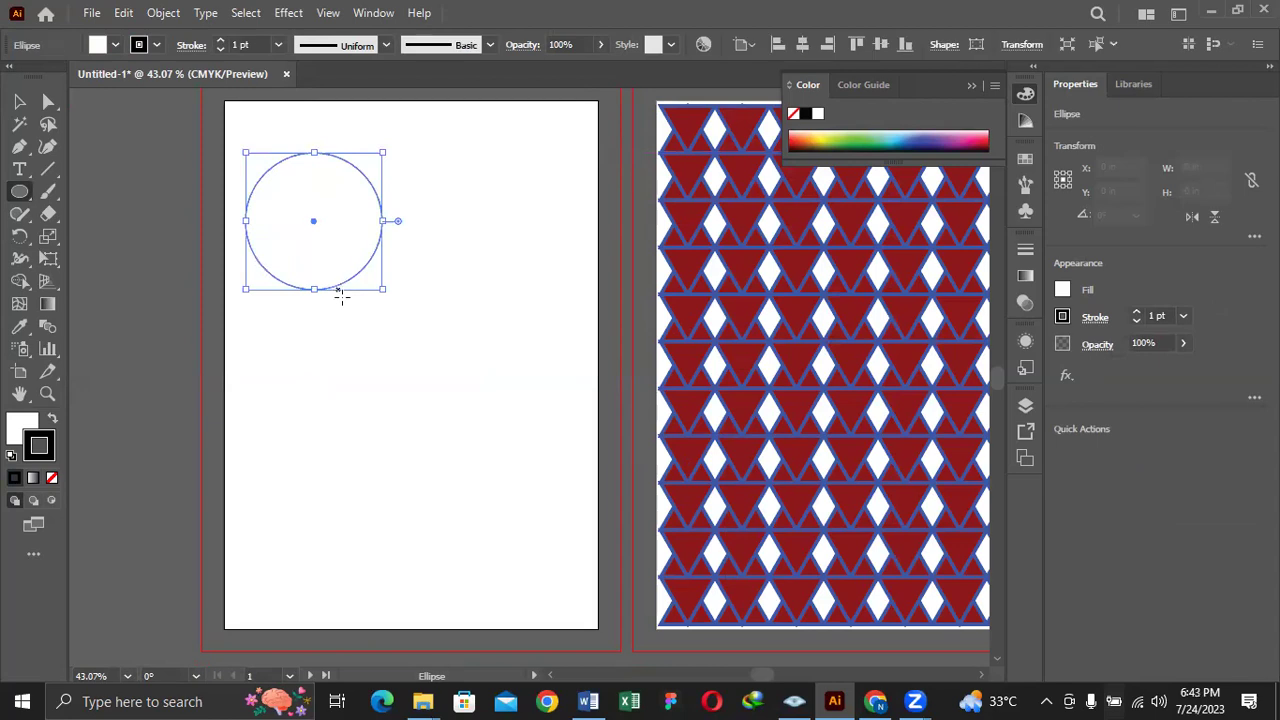
left_click(52, 418)
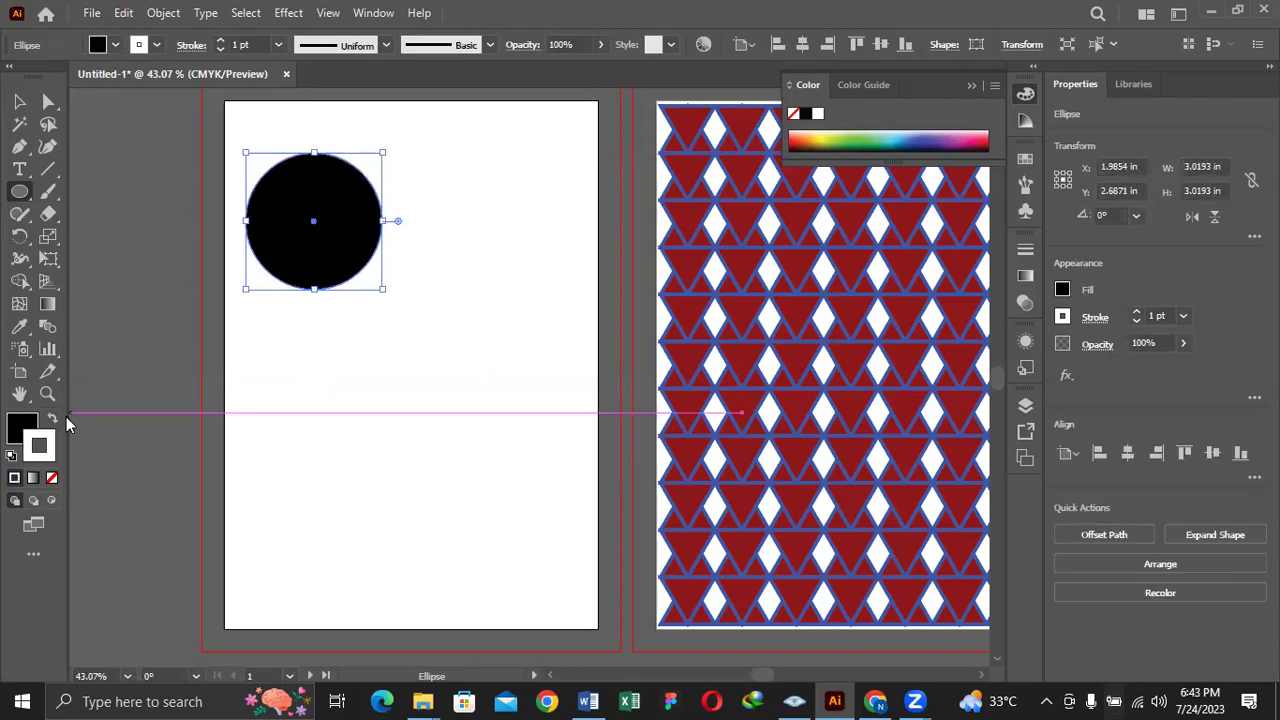
left_click(53, 478)
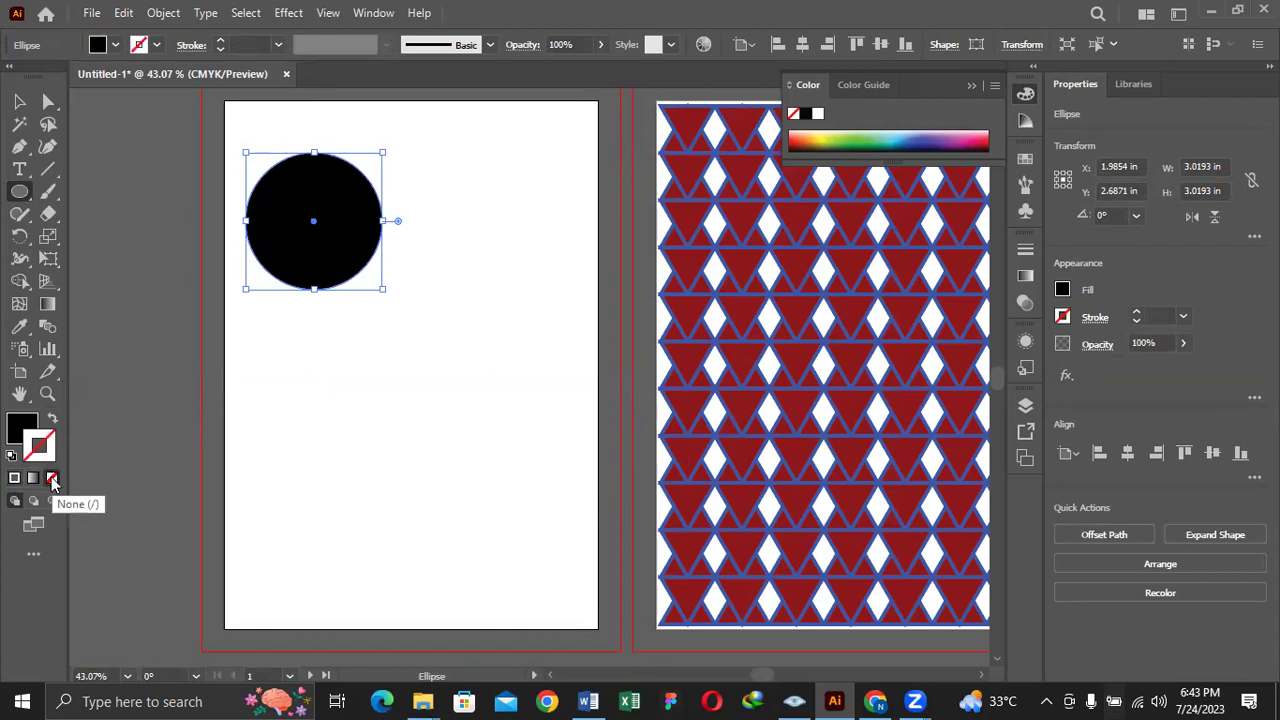
Copy the circle straight down by about 0.63 in and reduce the copy's opacity to 82%
left_click(19, 101)
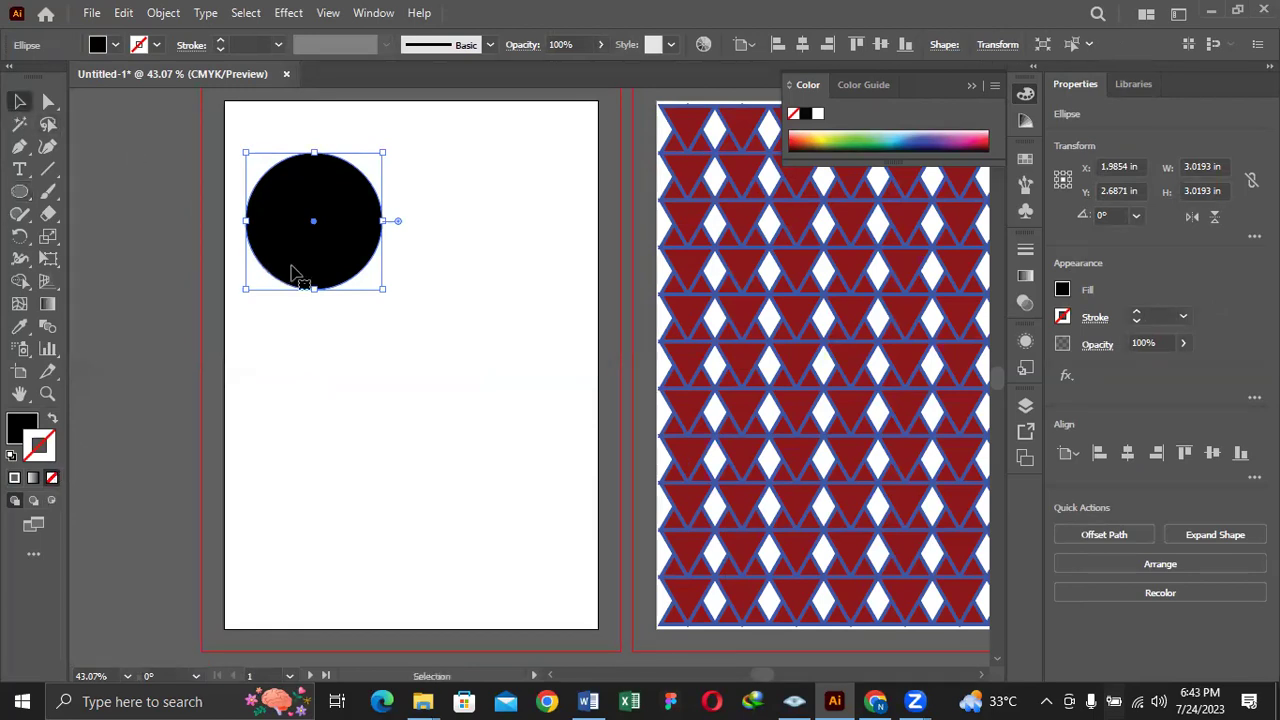
left_click_drag(306, 270, 309, 296)
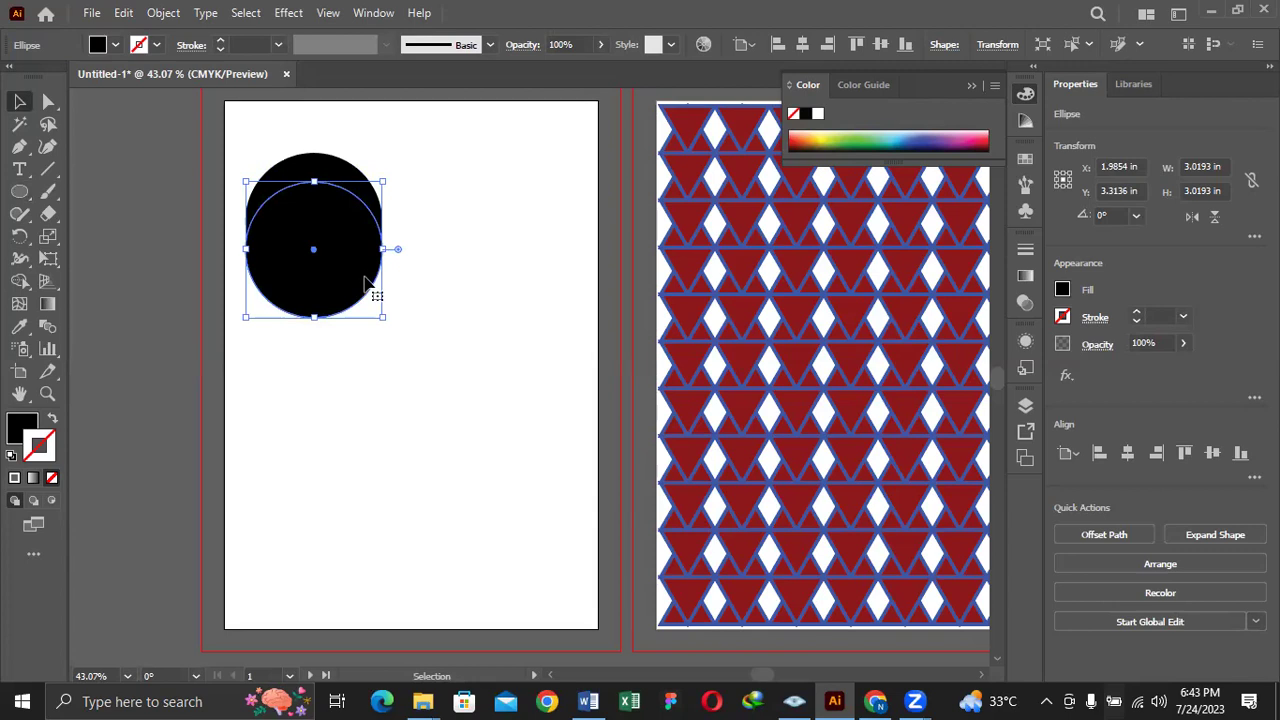
left_click(600, 45)
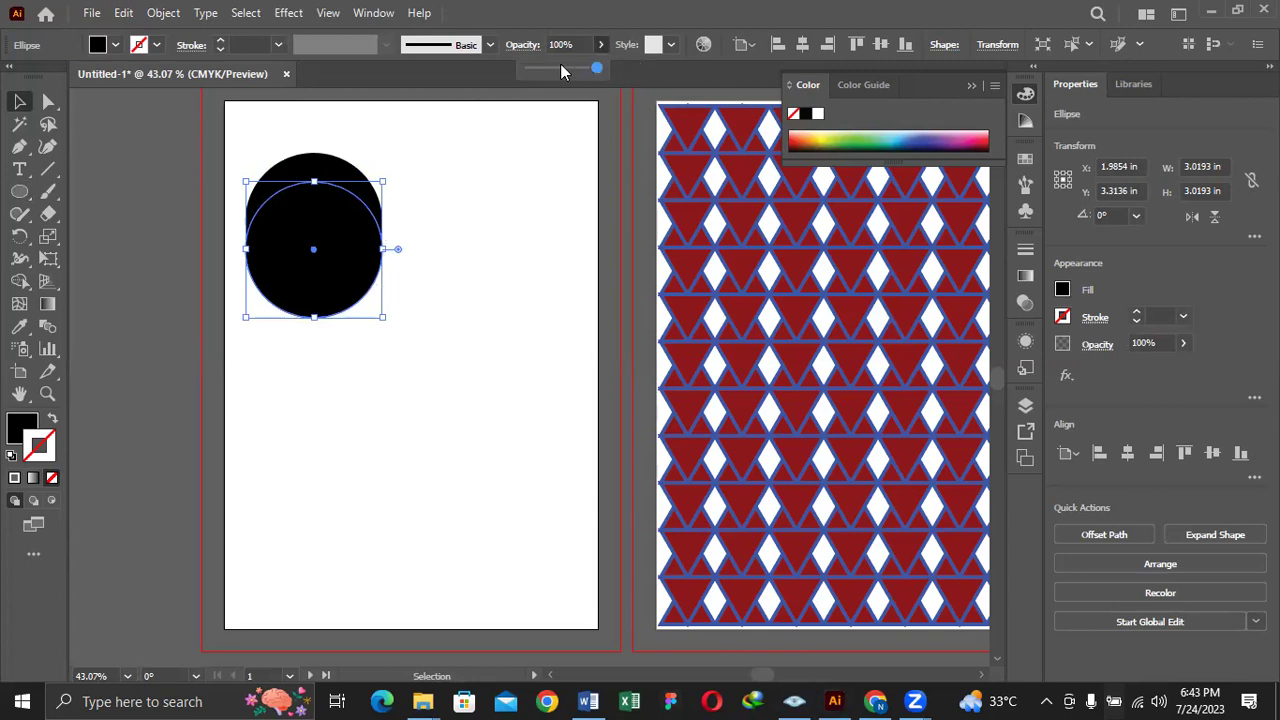
left_click(561, 69)
left_click_drag(561, 69, 586, 70)
left_click(471, 200)
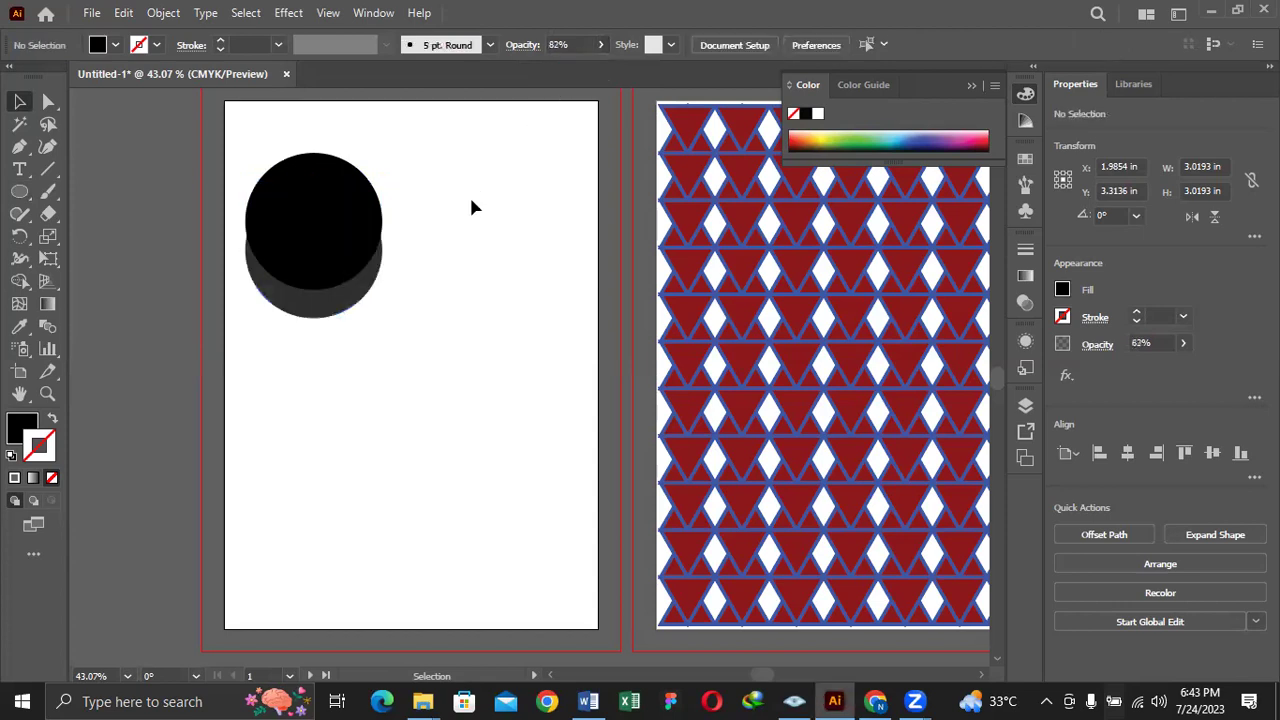
Reduce the original upper circle's opacity to 65%
left_click(366, 200)
left_click(598, 50)
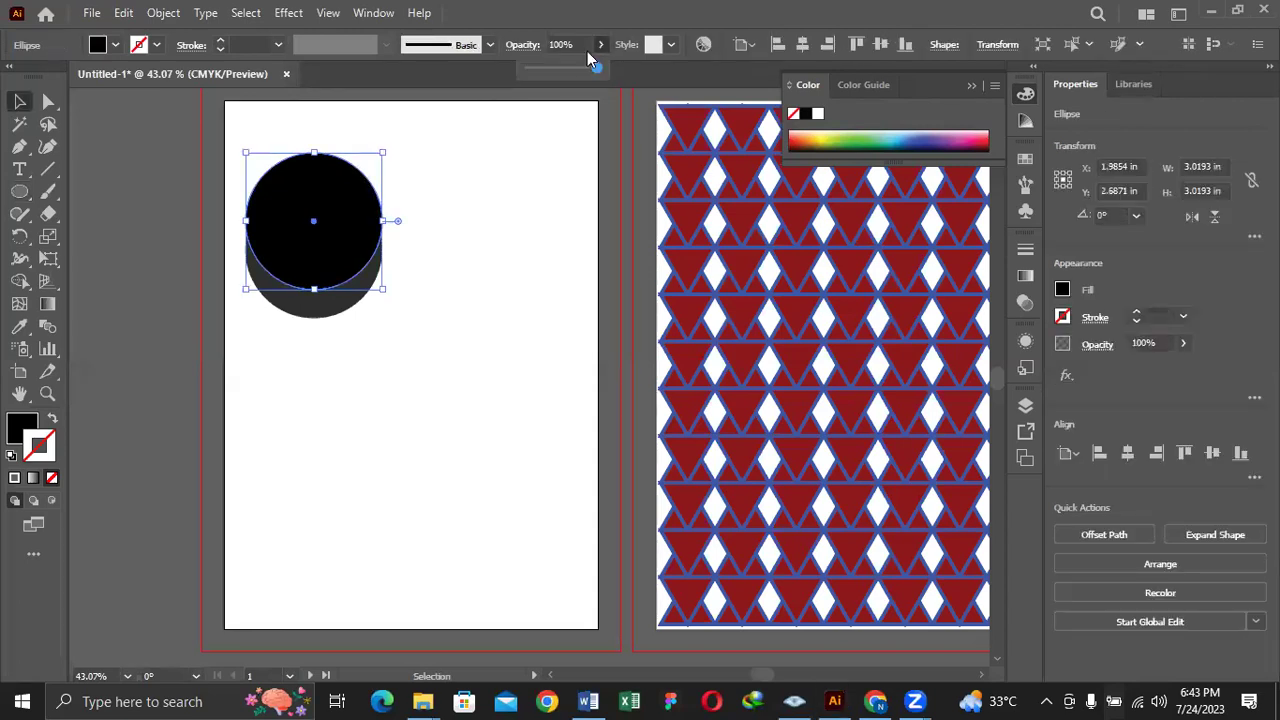
left_click_drag(573, 75, 572, 71)
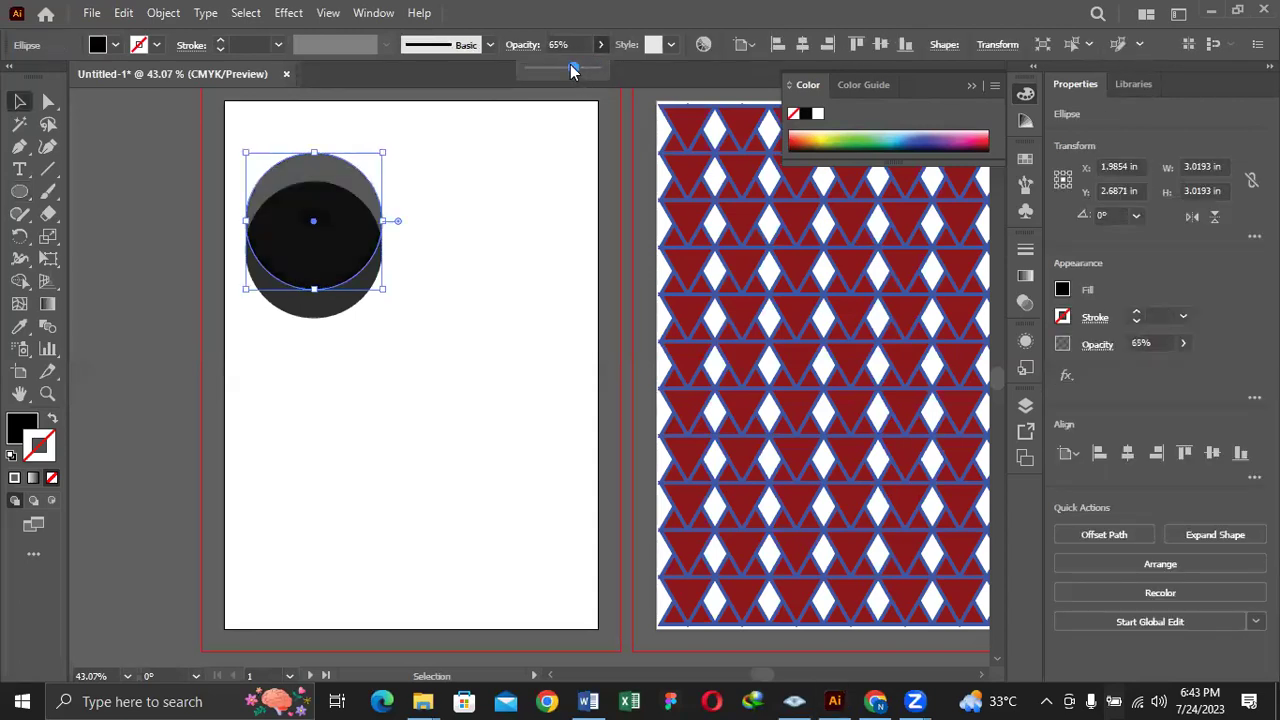
left_click(482, 207)
left_click(480, 207)
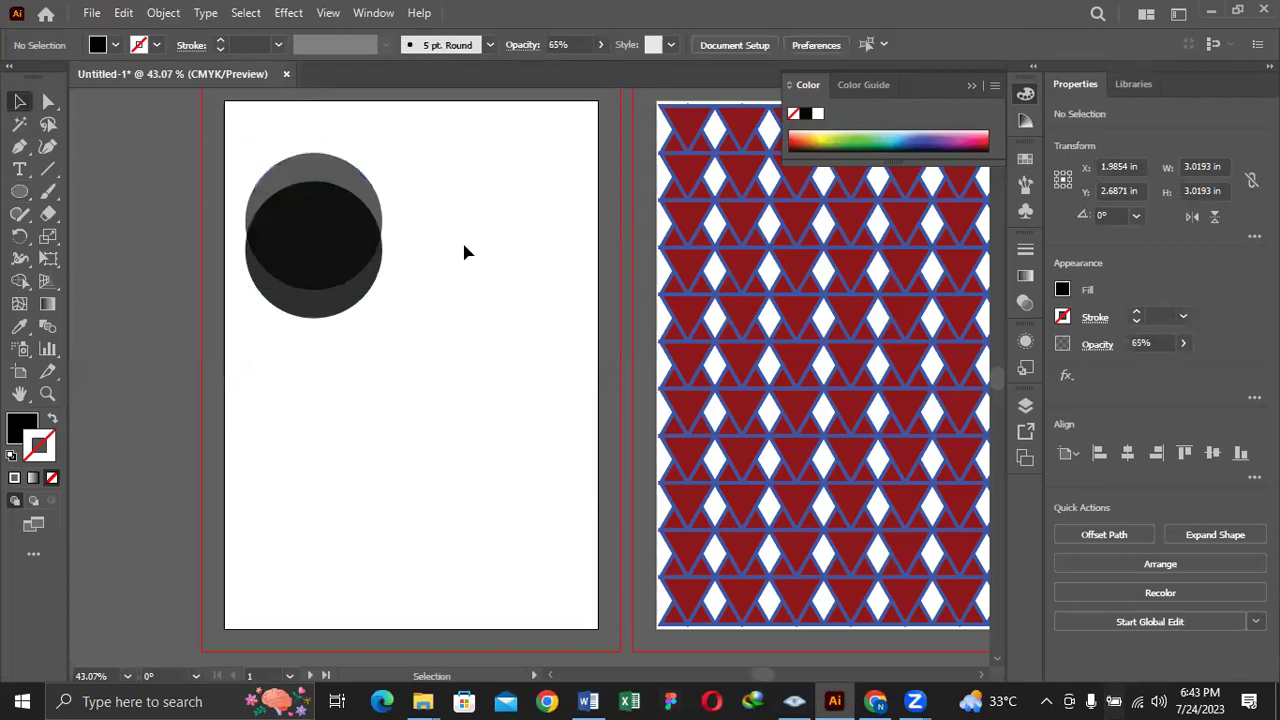
Match the upper circle's opacity to the lower circle's by setting it to 82%
left_click(355, 303)
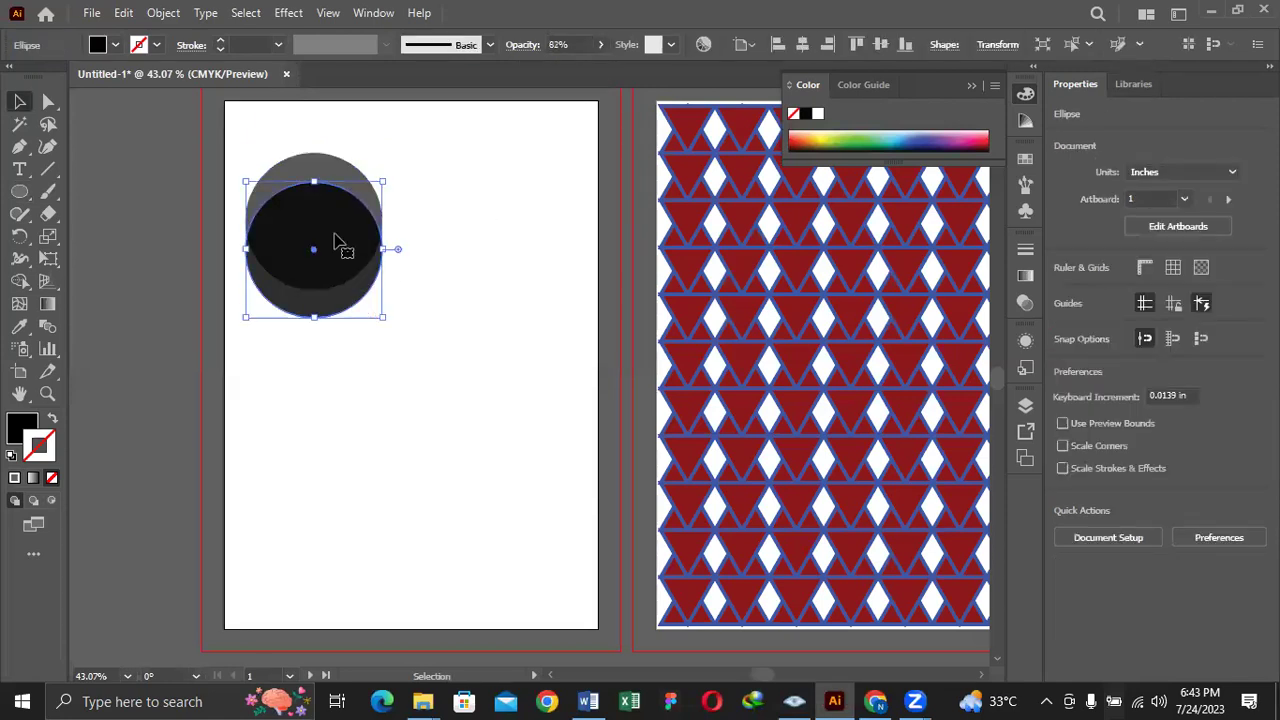
left_click(337, 171)
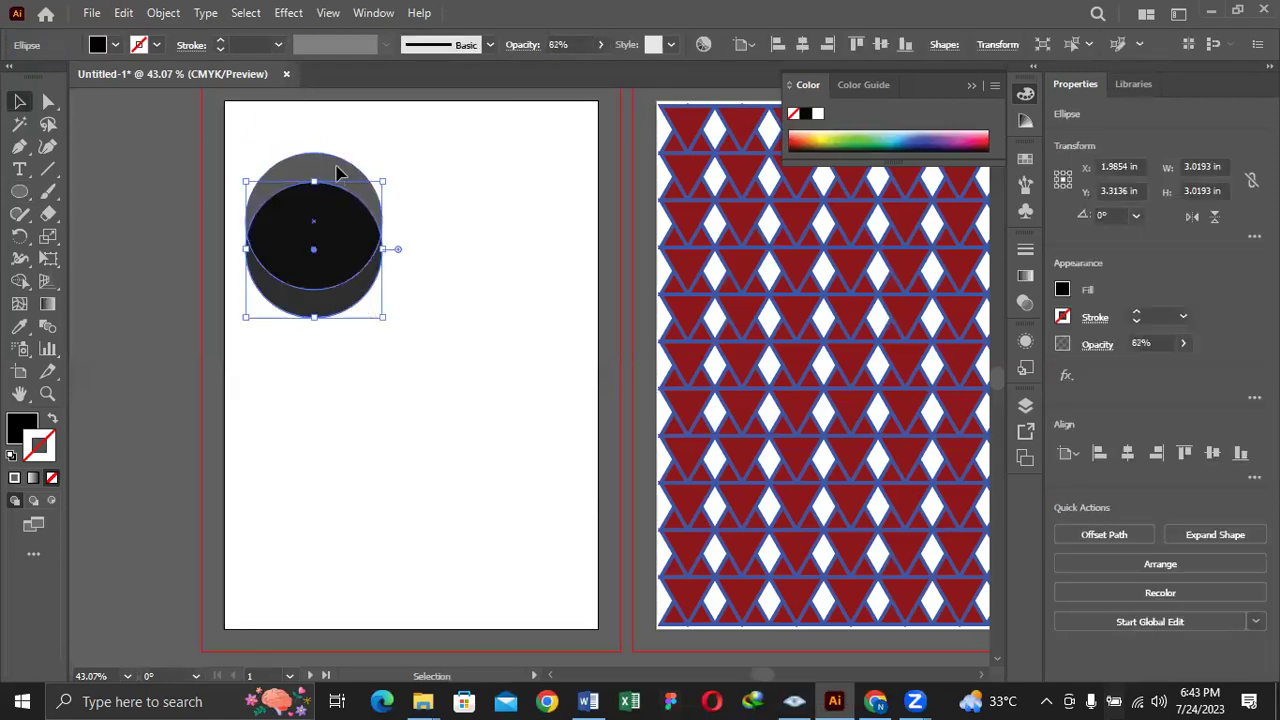
left_click(563, 44)
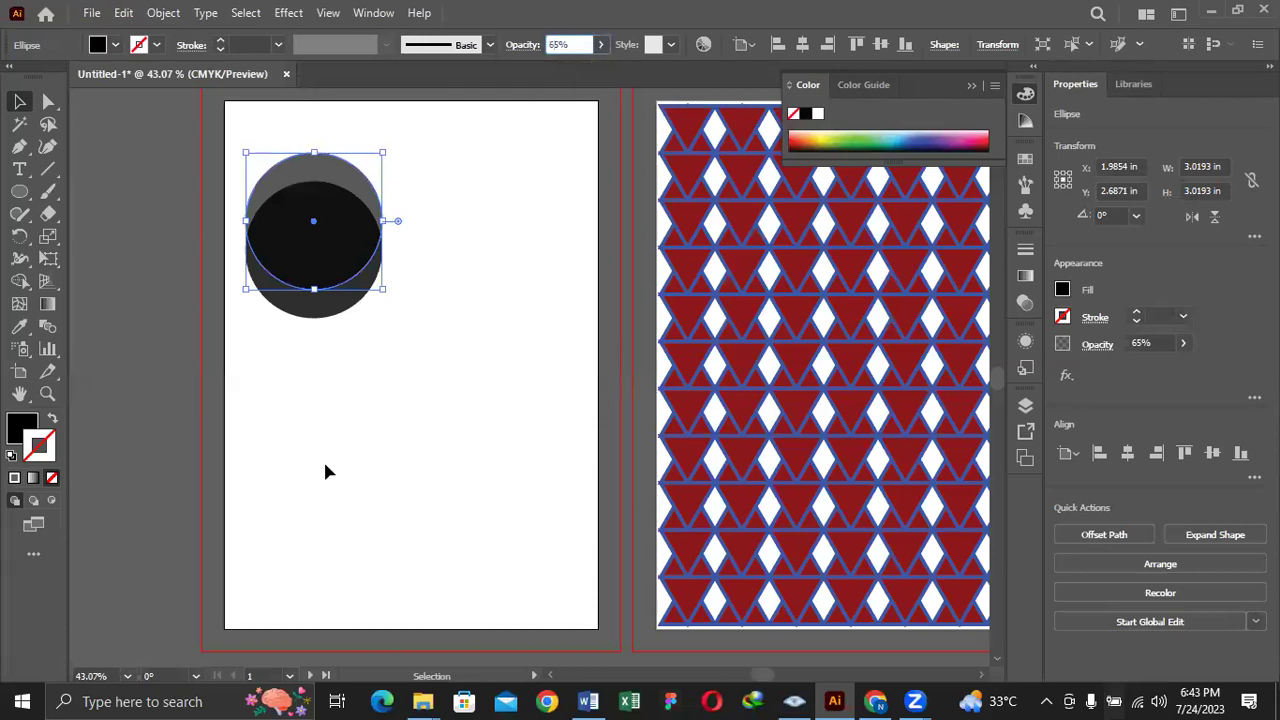
key("BackSpace")
type("82")
key("Return")
left_click(394, 453)
Scale both overlapping circles down to about 0.93 in wide, then group them and move the group to the first artboard's upper-left corner
left_click_drag(224, 120, 434, 355)
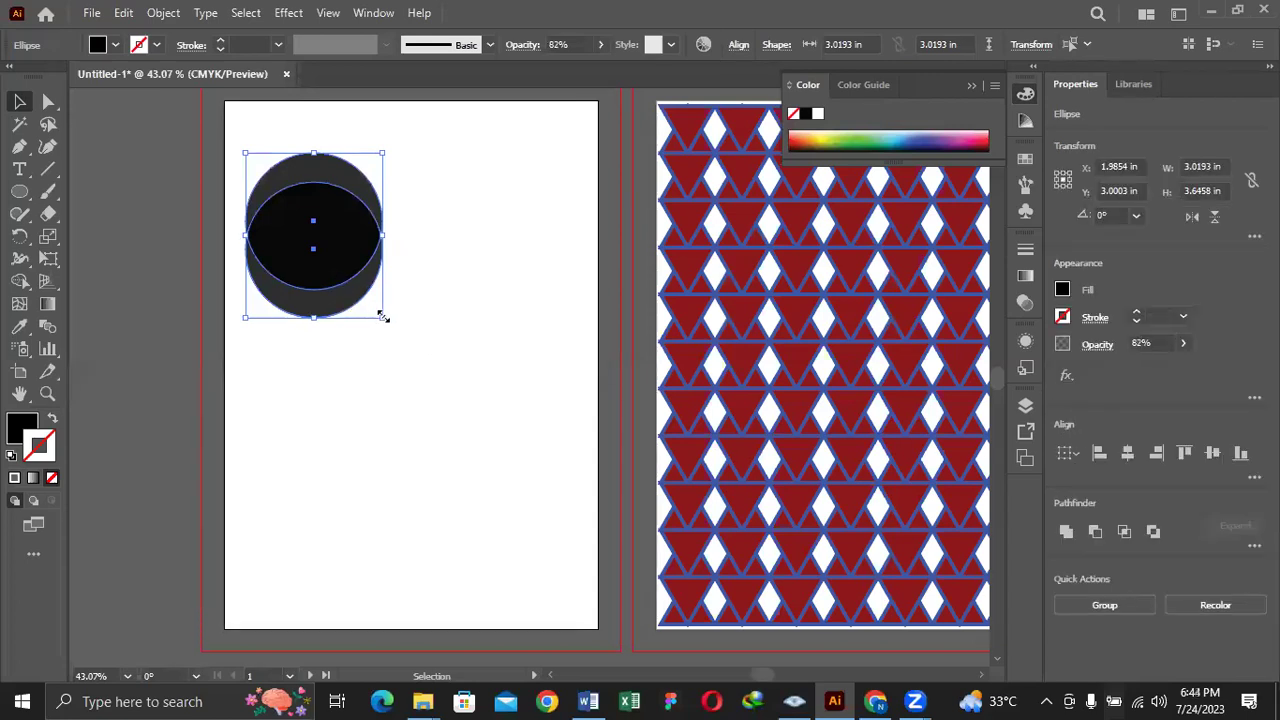
left_click_drag(385, 318, 318, 222)
left_click_drag(322, 229, 271, 193)
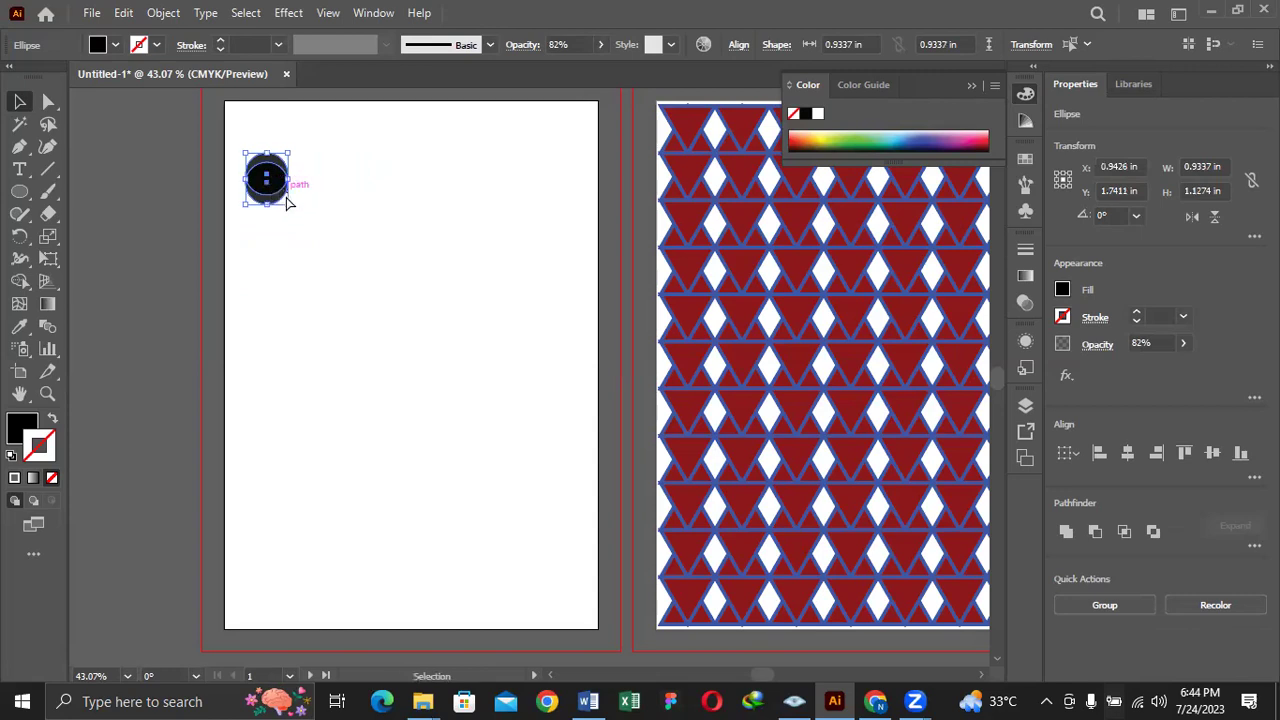
left_click(273, 183)
left_click_drag(273, 183, 255, 141)
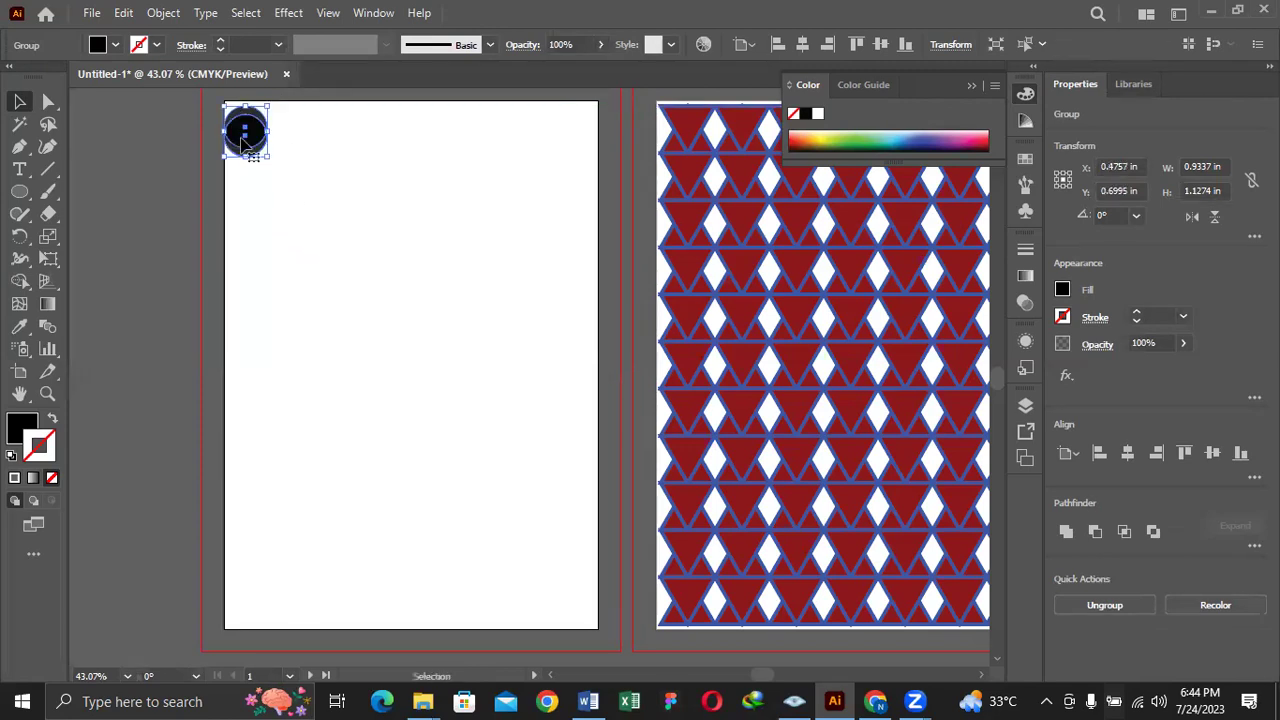
Copy the circle group horizontally by about 0.93 in and repeat the copy seven times to make a row of nine
left_click_drag(255, 137, 293, 137)
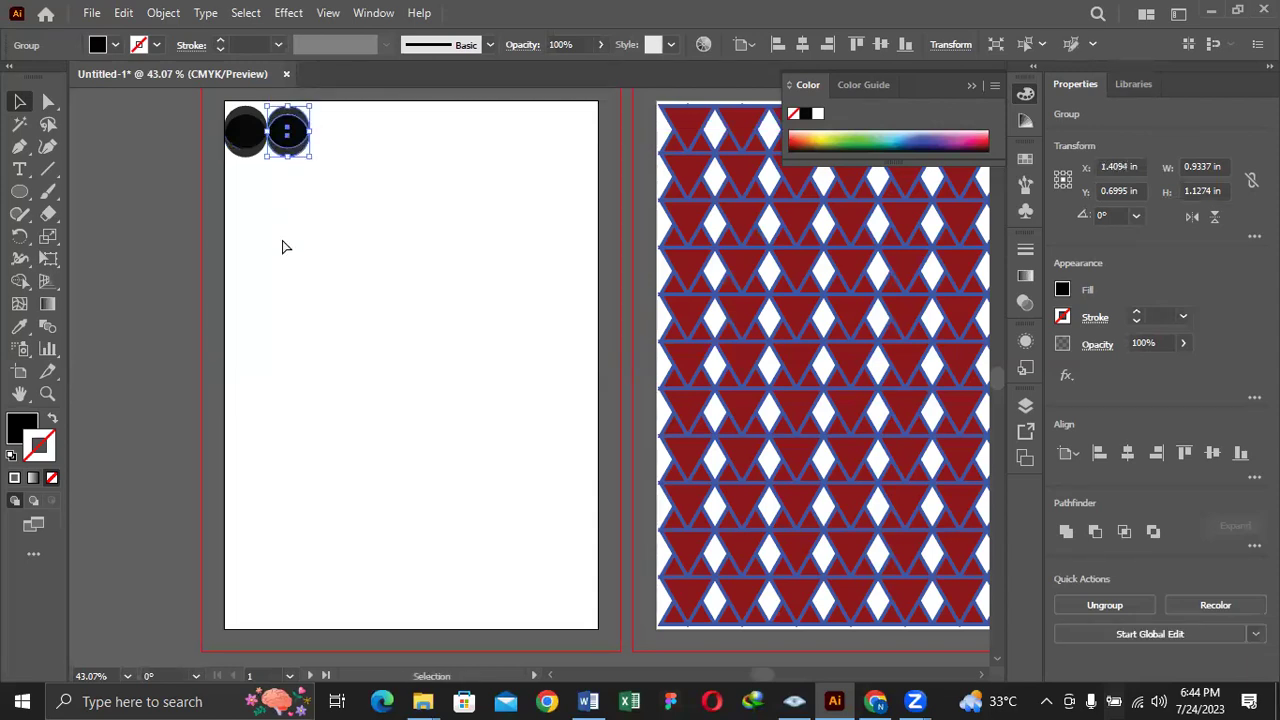
key("ctrl+d")
key("ctrl+d")
key("ctrl+d")
key("ctrl+d")
key("ctrl+d")
key("ctrl+d")
key("ctrl+d")
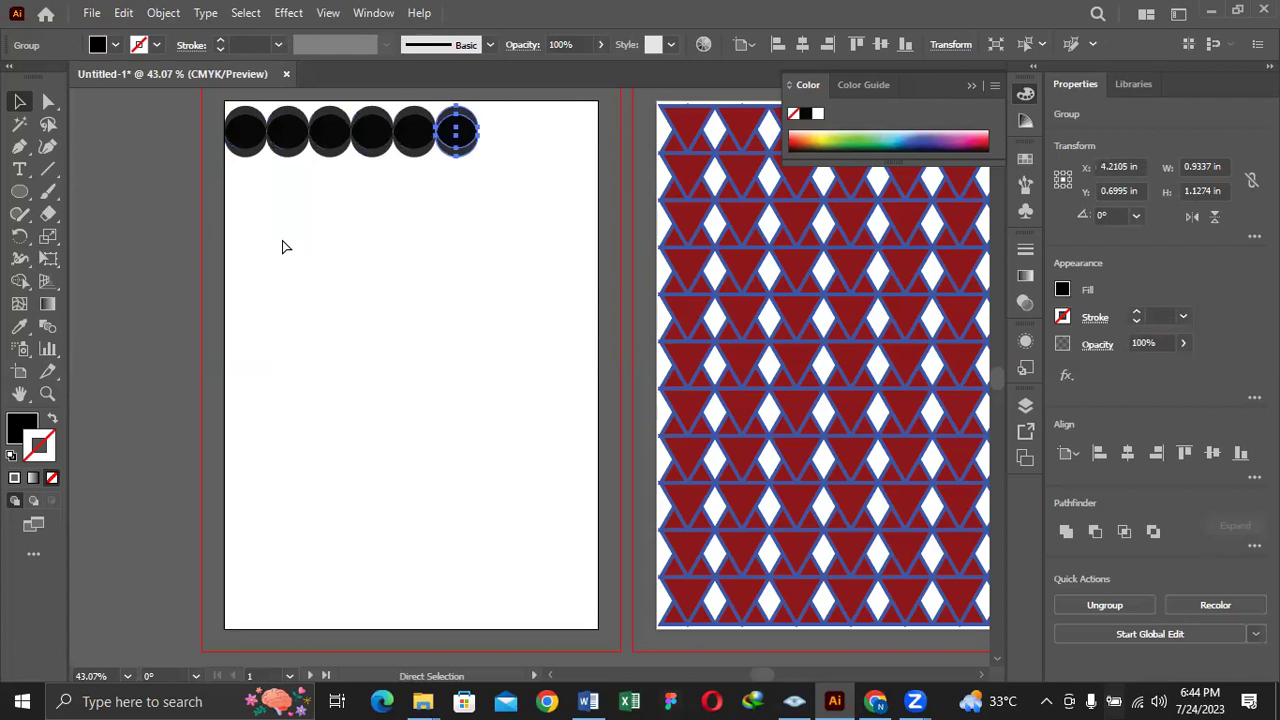
left_click(172, 145)
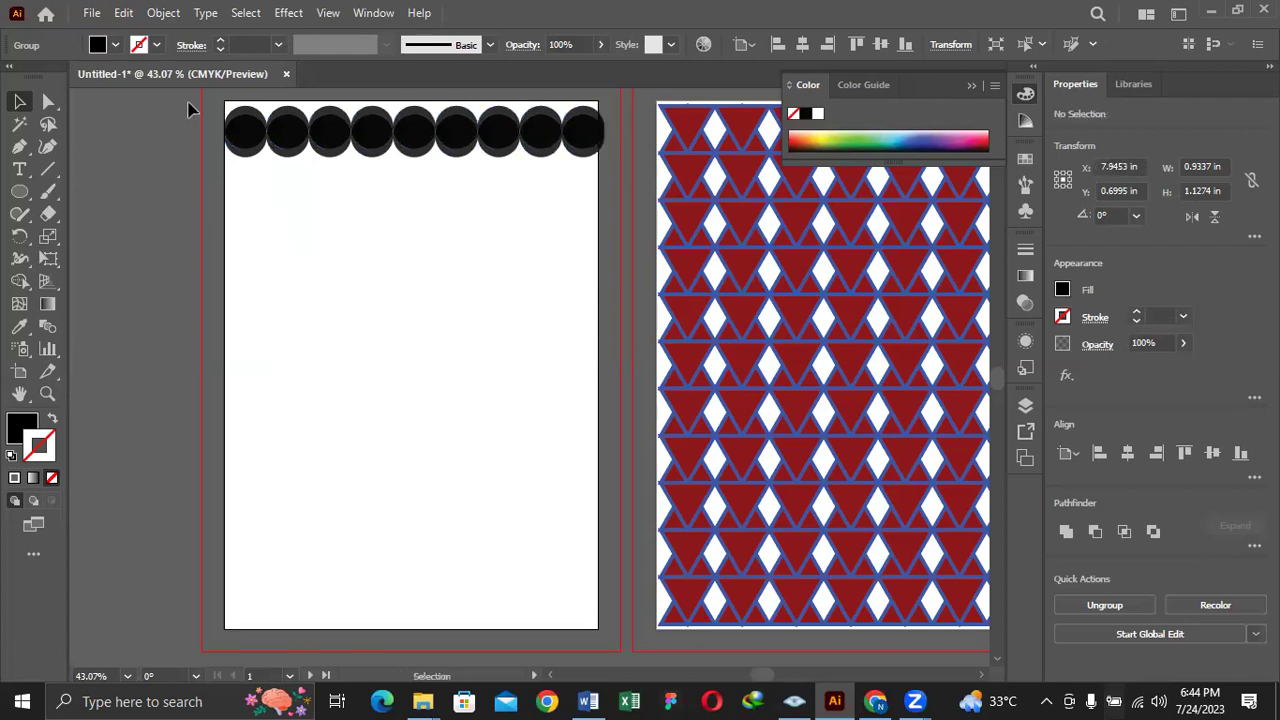
Copy the whole row of circle groups straight down by about 1.13 in and repeat the copy eight times to form ten rows
left_click(462, 142)
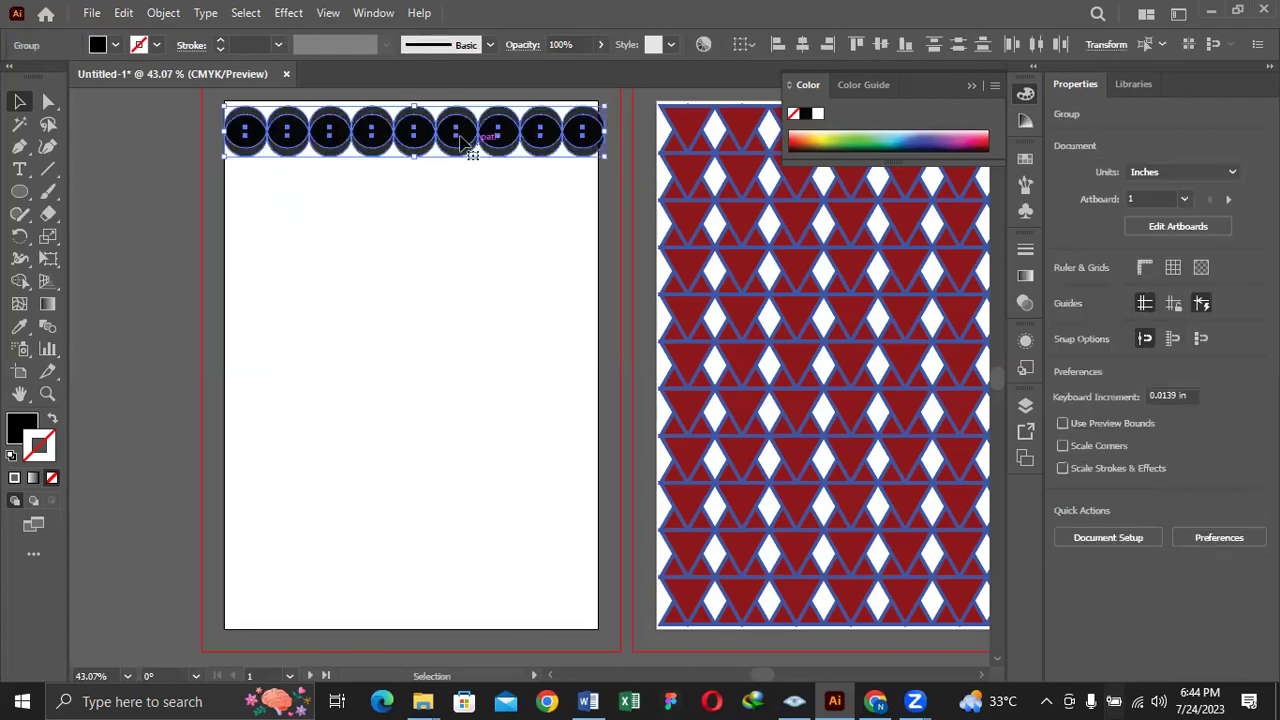
left_click_drag(462, 142, 451, 192)
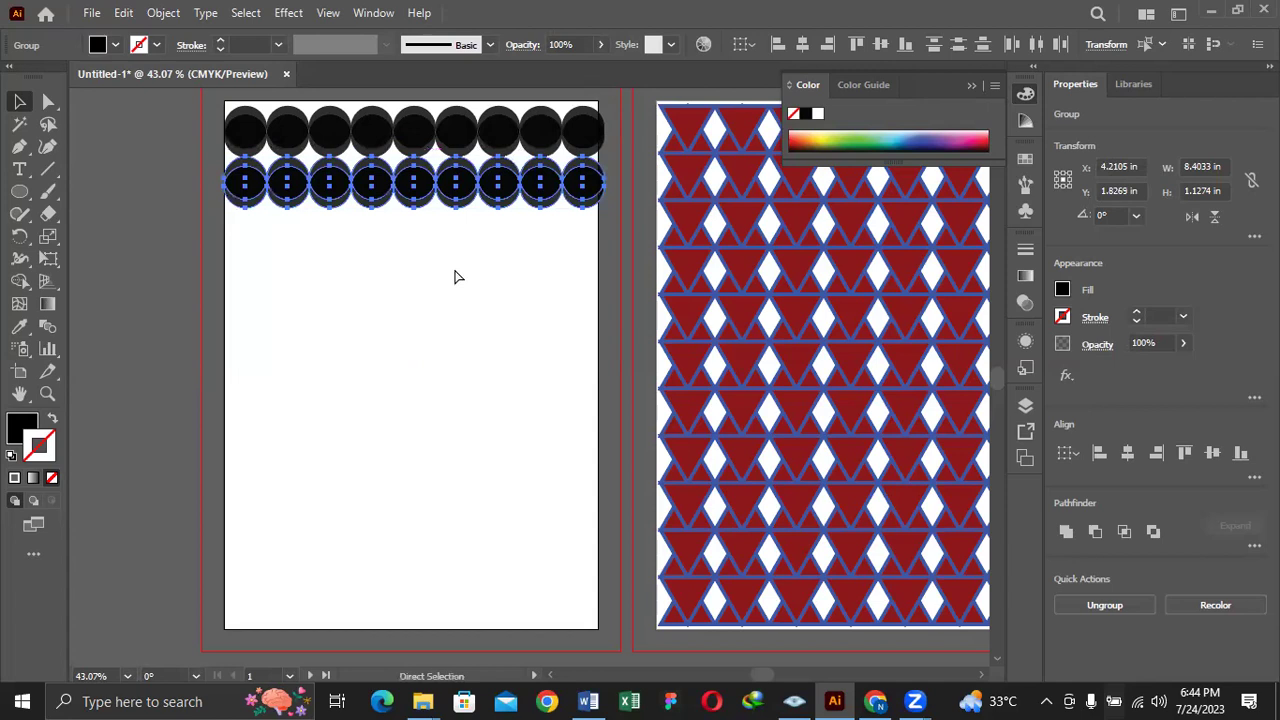
key("ctrl+d")
key("ctrl+d")
key("ctrl+d")
key("ctrl+d")
key("ctrl+d")
key("ctrl+d")
key("ctrl+d")
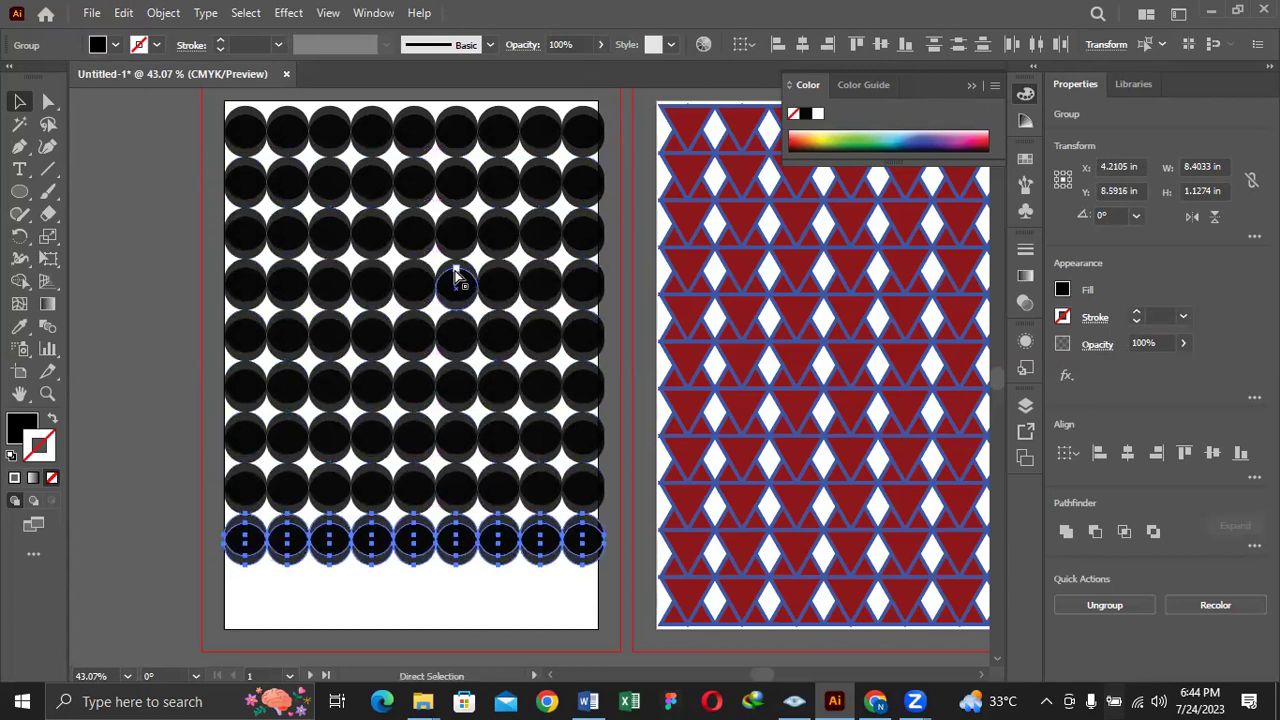
key("ctrl+d")
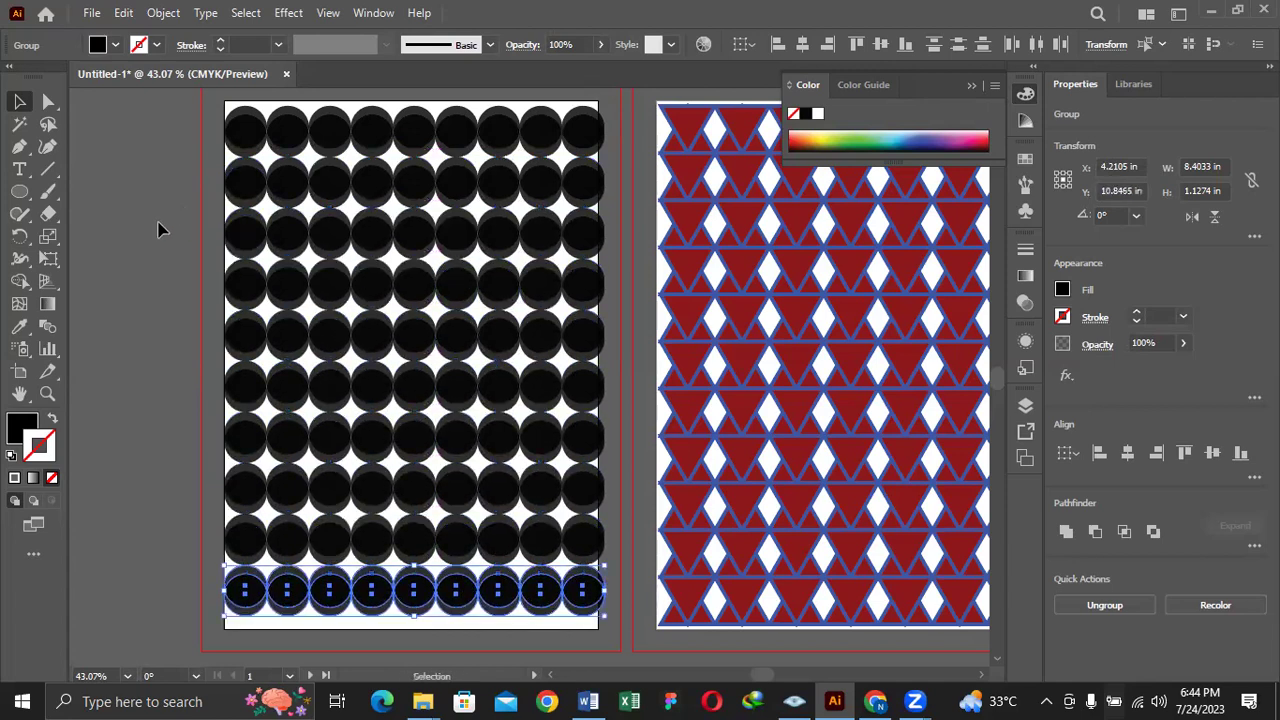
left_click(158, 230)
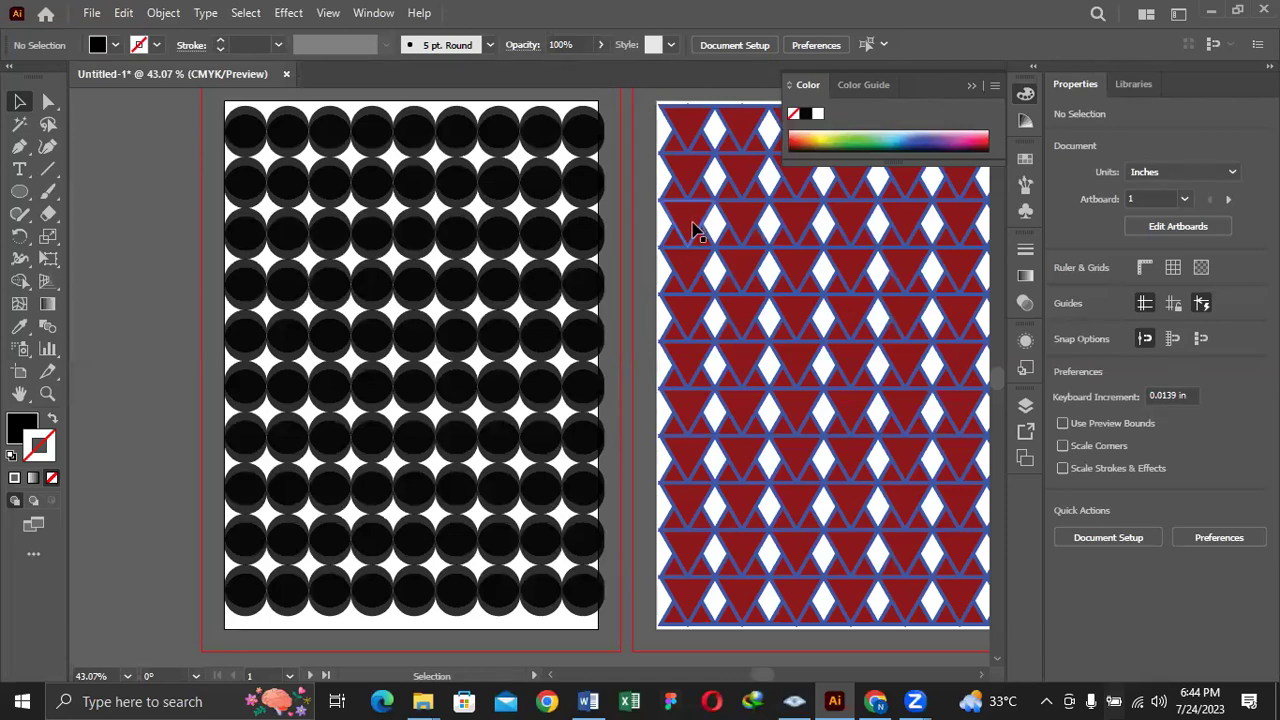
Use the Magic Wand to select all the red triangles, then all the black circles
left_click(18, 125)
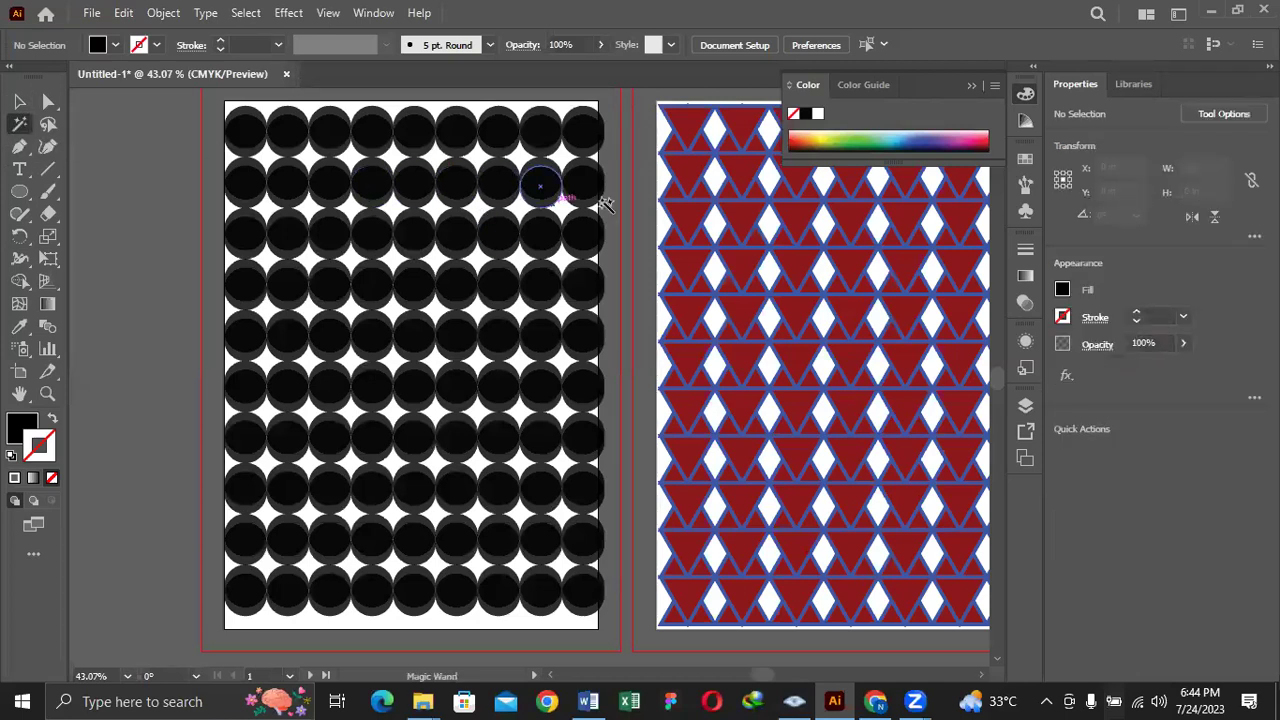
left_click(697, 168)
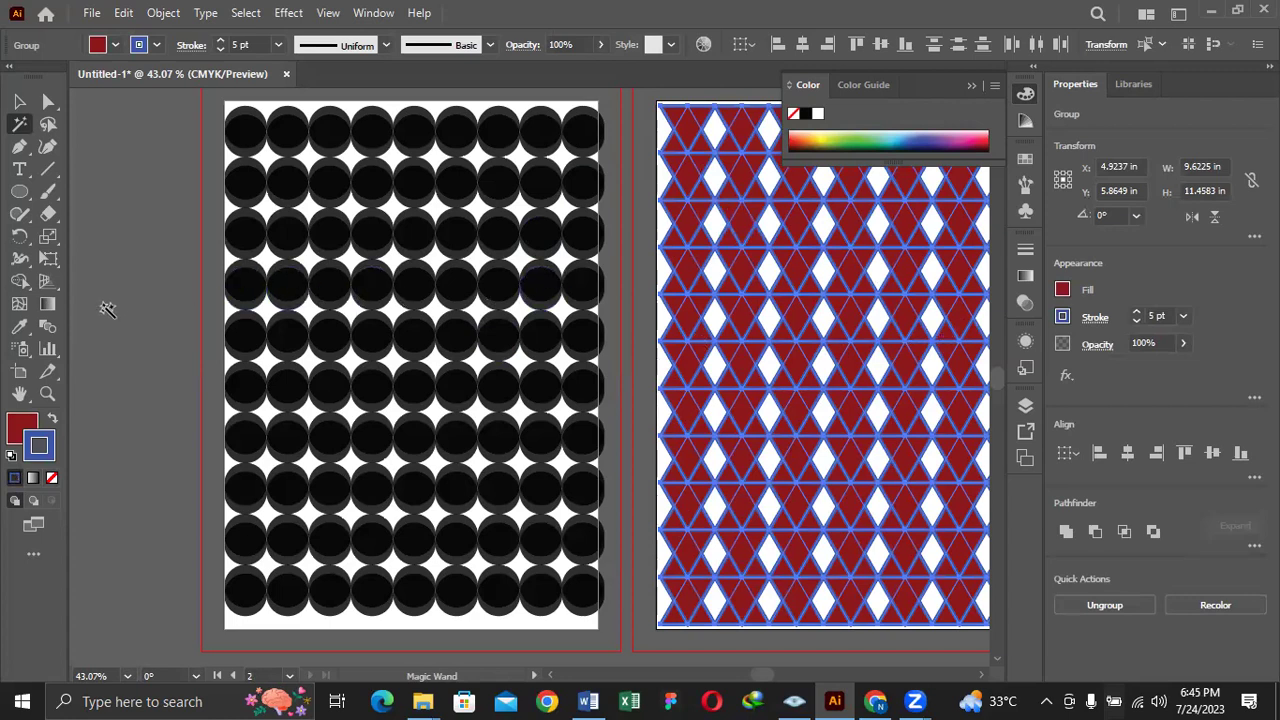
left_click(249, 189)
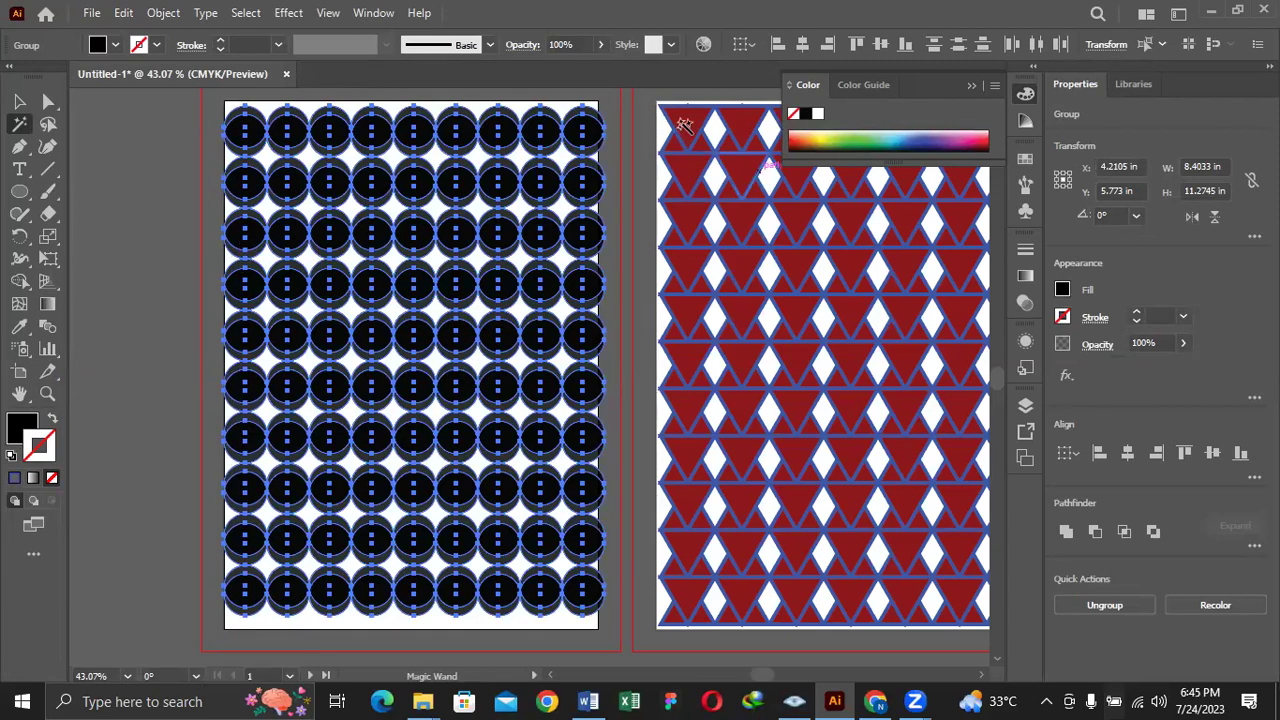
Select all the red triangles with the Magic Wand and change their fill to pink F4B0B4
left_click(690, 115)
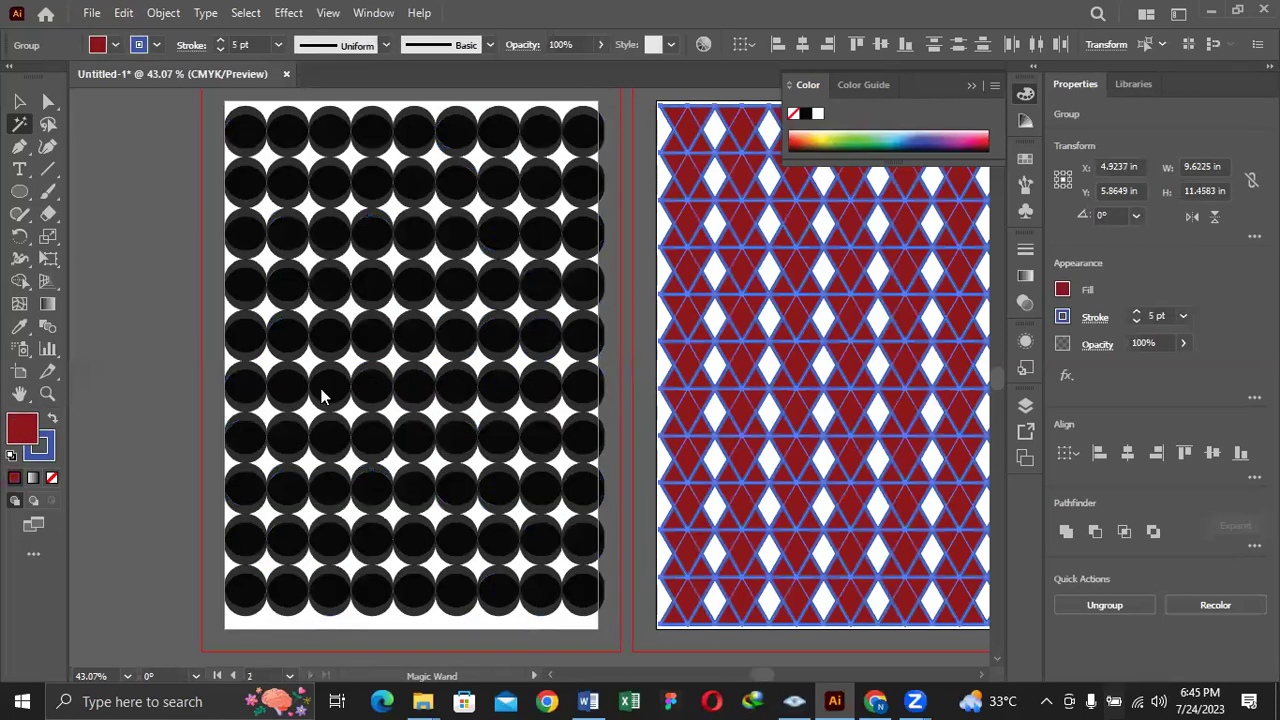
double_click(22, 430)
type("F4B0B4")
left_click(828, 237)
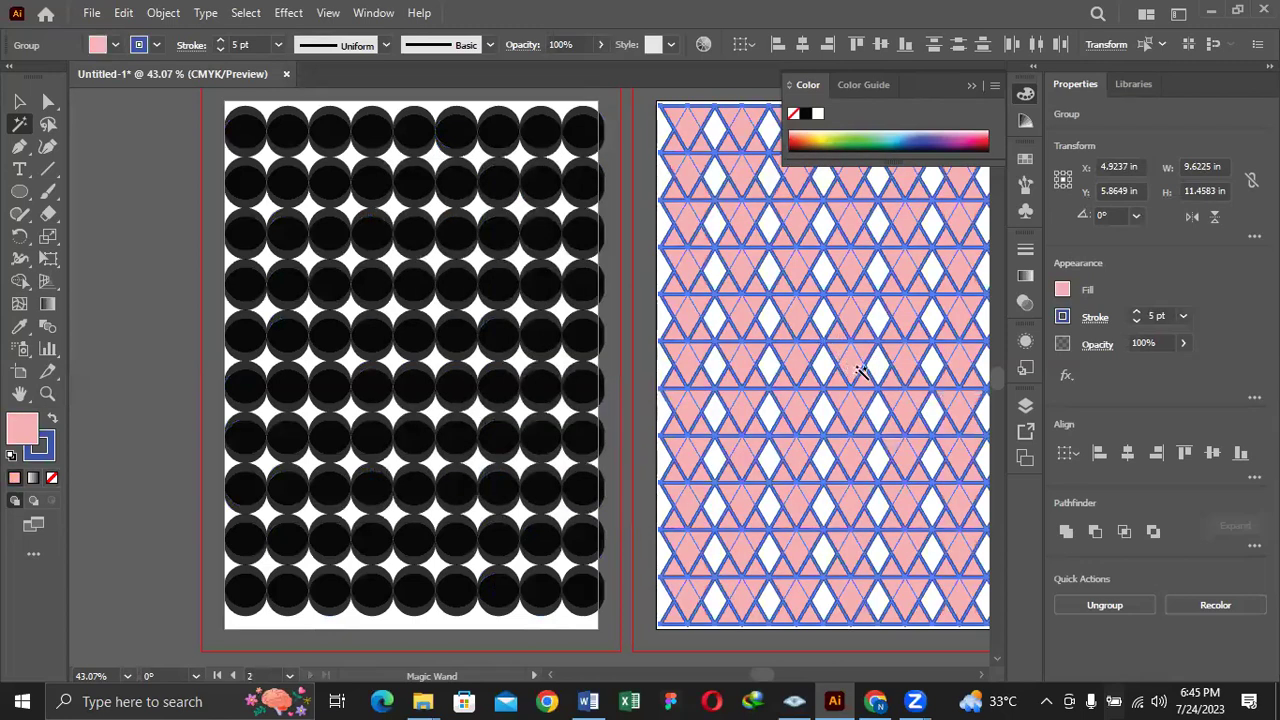
left_click(19, 101)
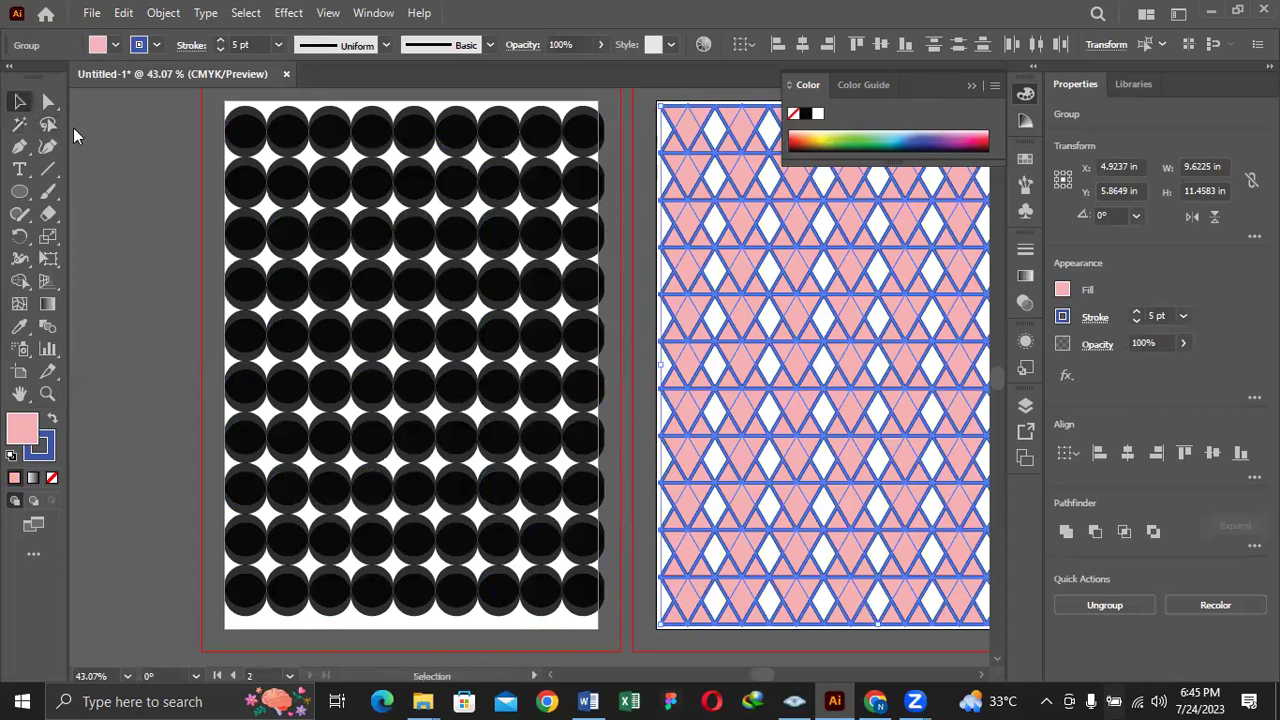
left_click(162, 176)
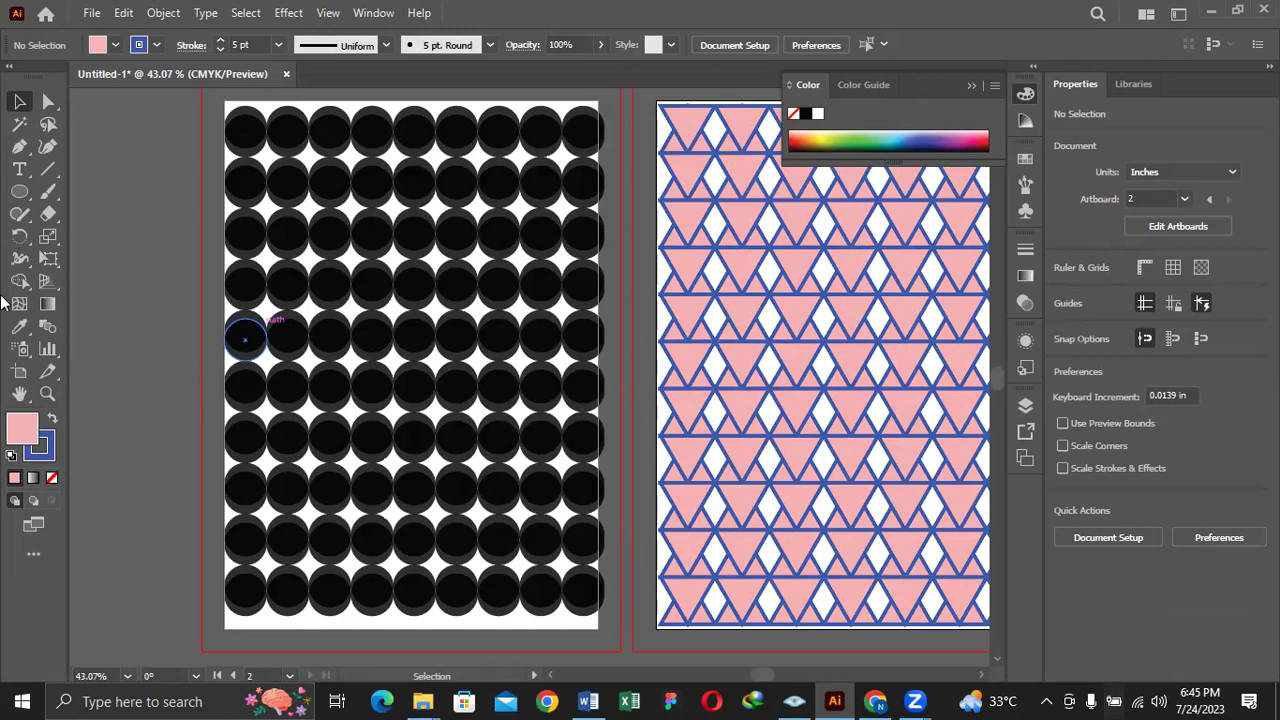
Select all the pink triangles with the Magic Wand and change their fill to dark blue 00006D
left_click(19, 123)
left_click(689, 168)
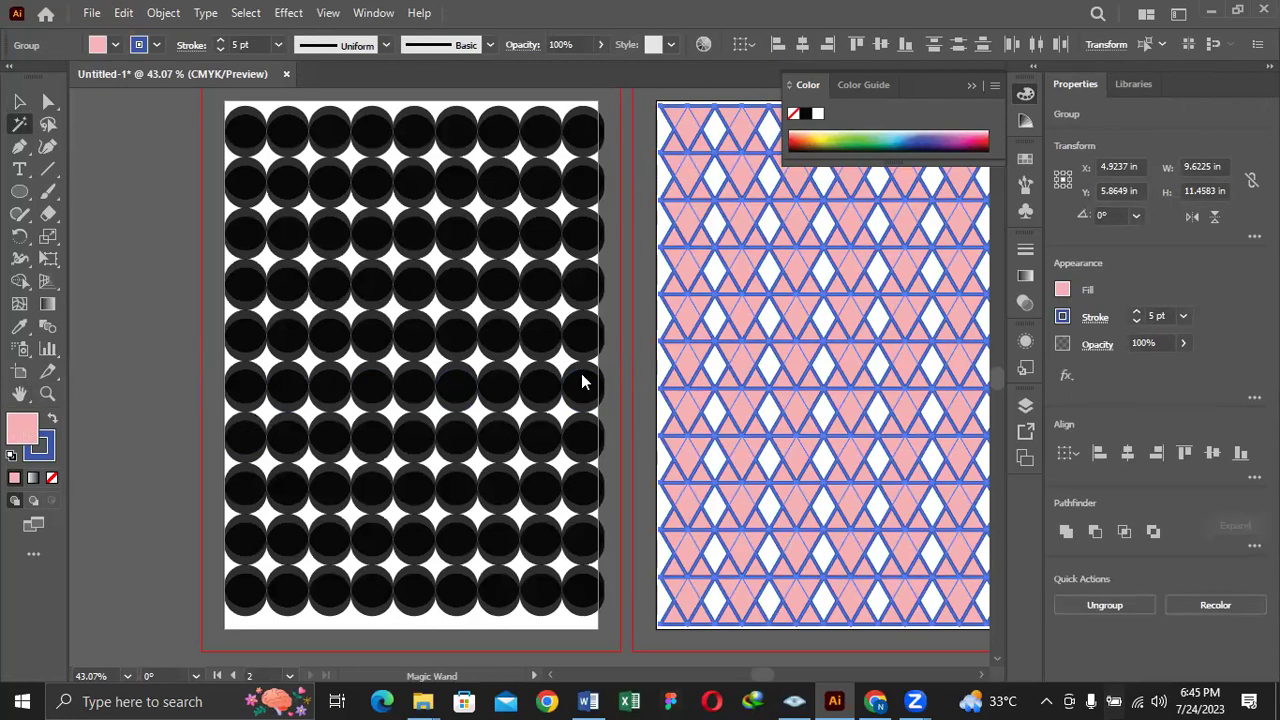
double_click(27, 430)
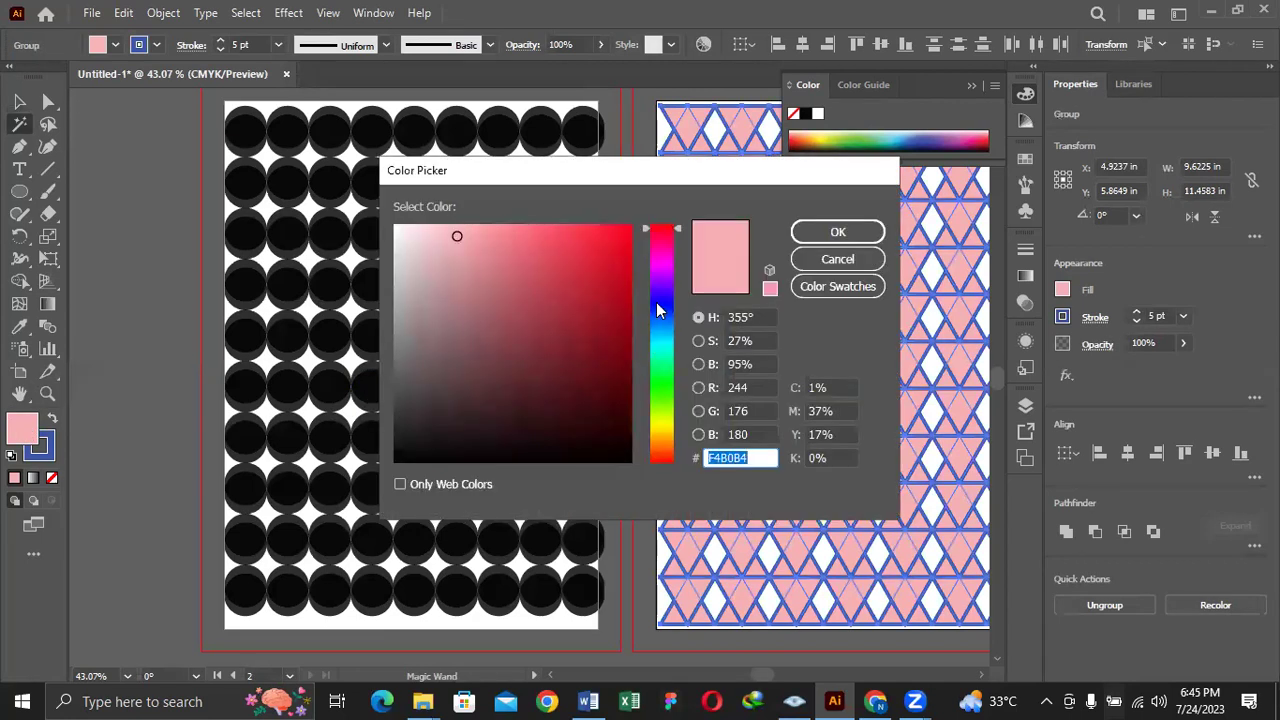
left_click(656, 302)
left_click_drag(612, 336, 630, 361)
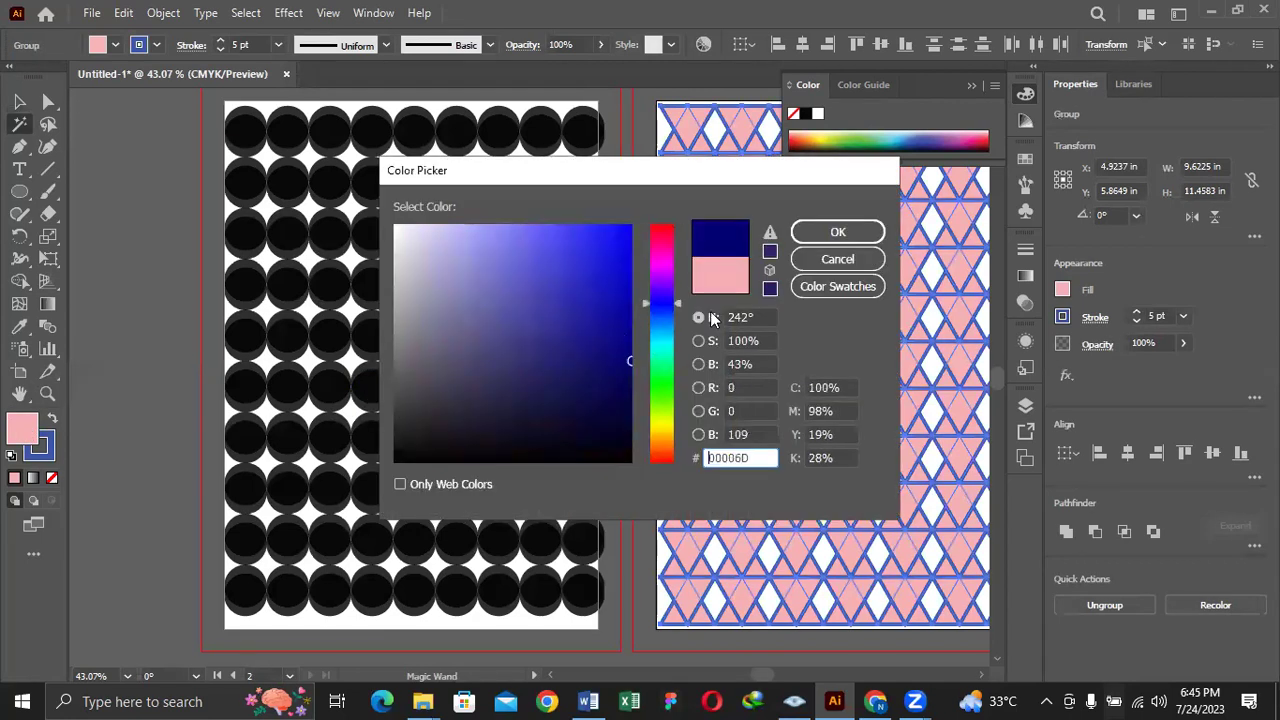
left_click(838, 231)
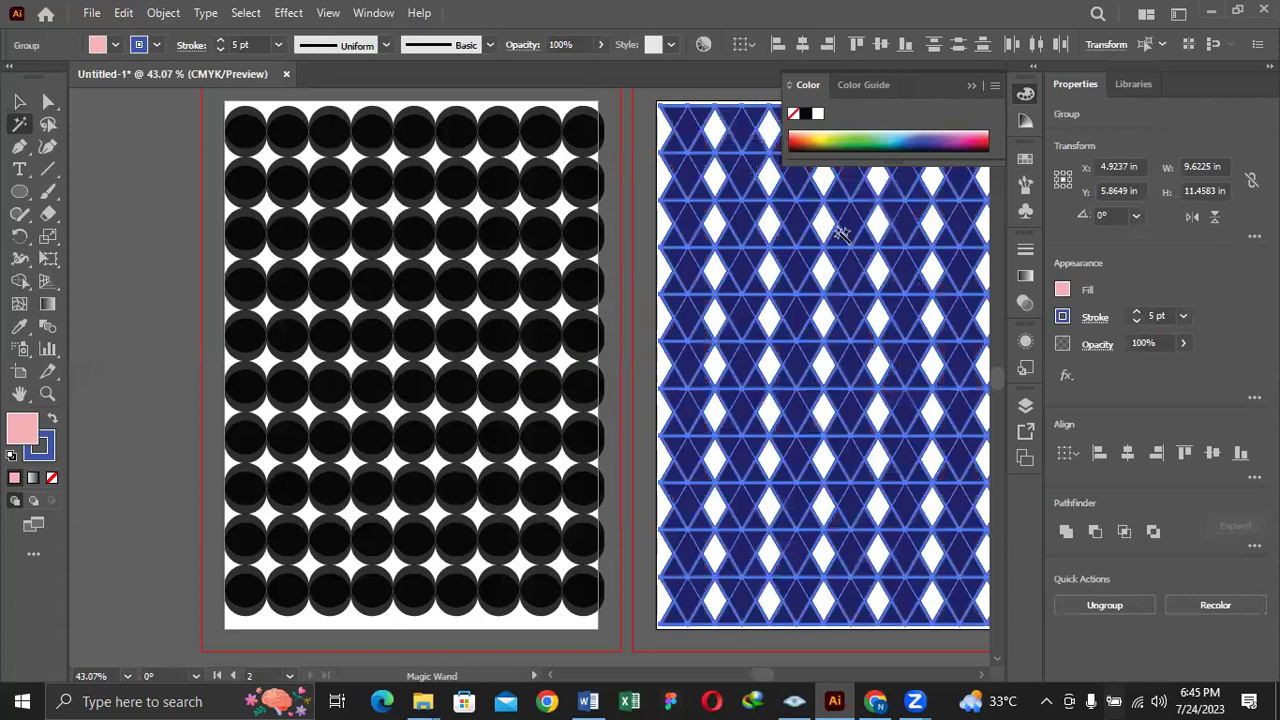
left_click(19, 101)
left_click(207, 153)
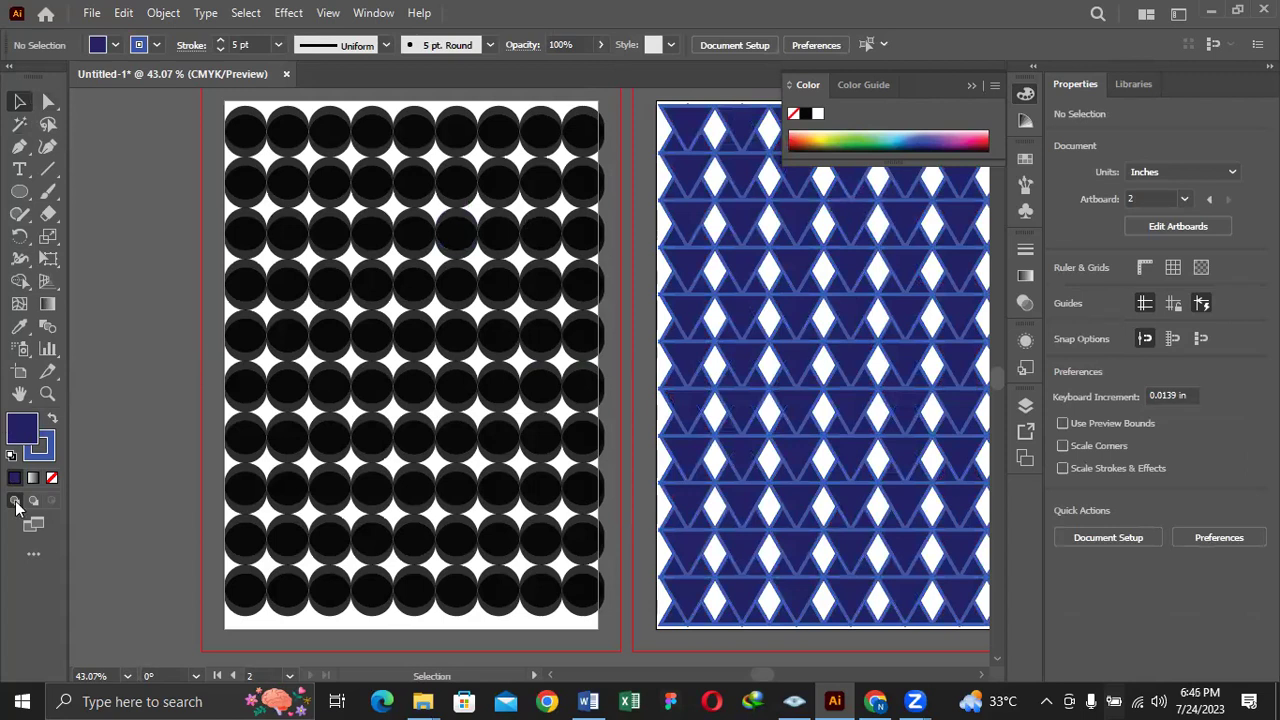
Select the upper seven triangle rows, extend the selection to every dark blue triangle with the Magic Wand, and deselect
left_click_drag(250, 412, 126, 429)
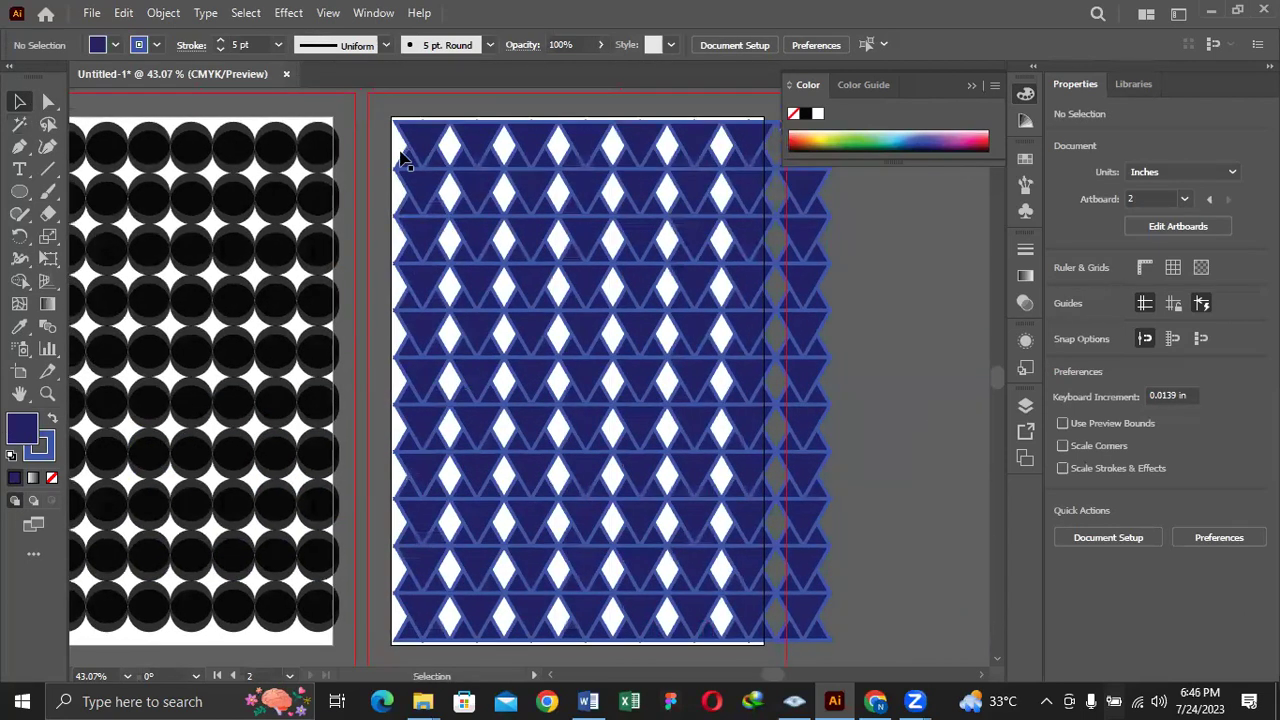
left_click_drag(385, 107, 850, 380)
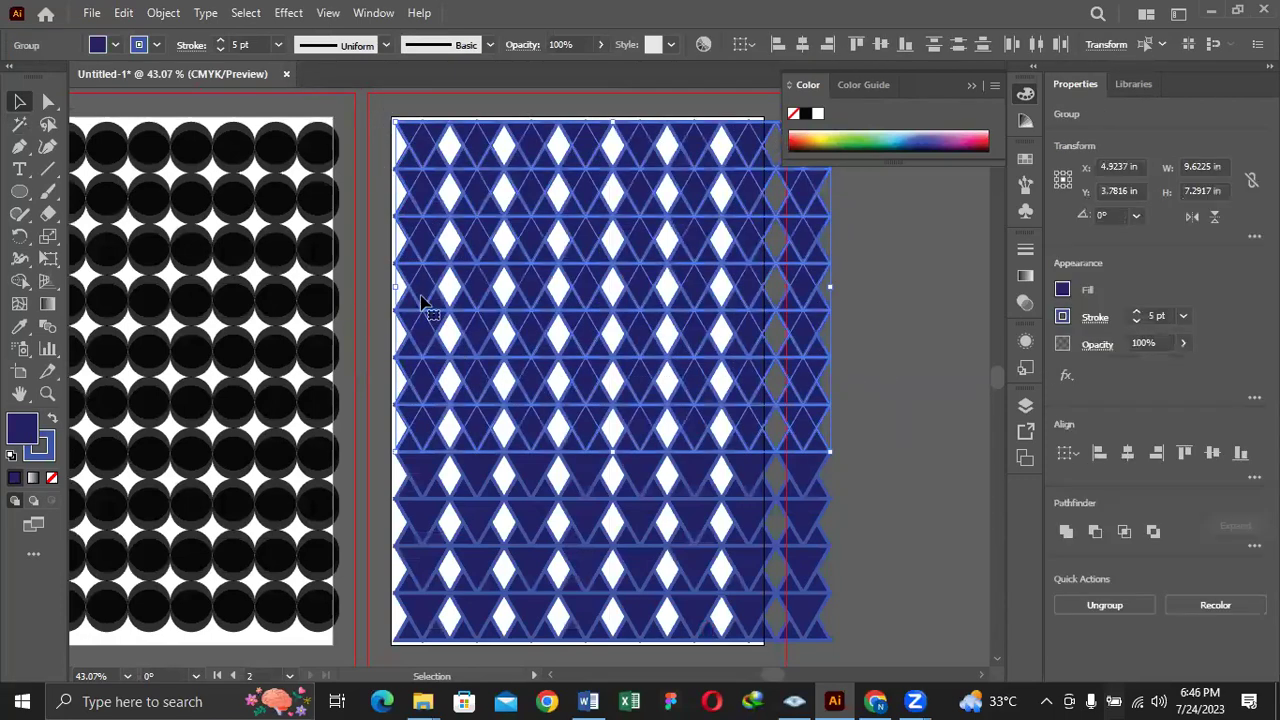
left_click(19, 124)
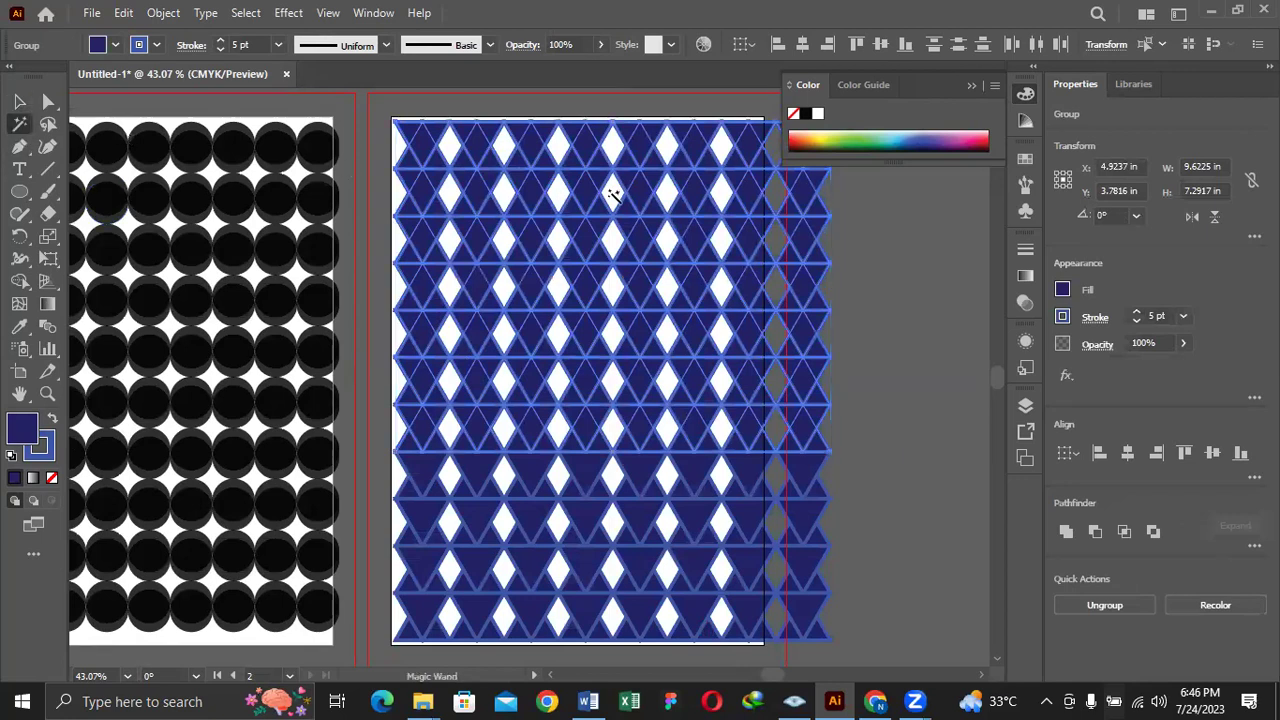
left_click(420, 143)
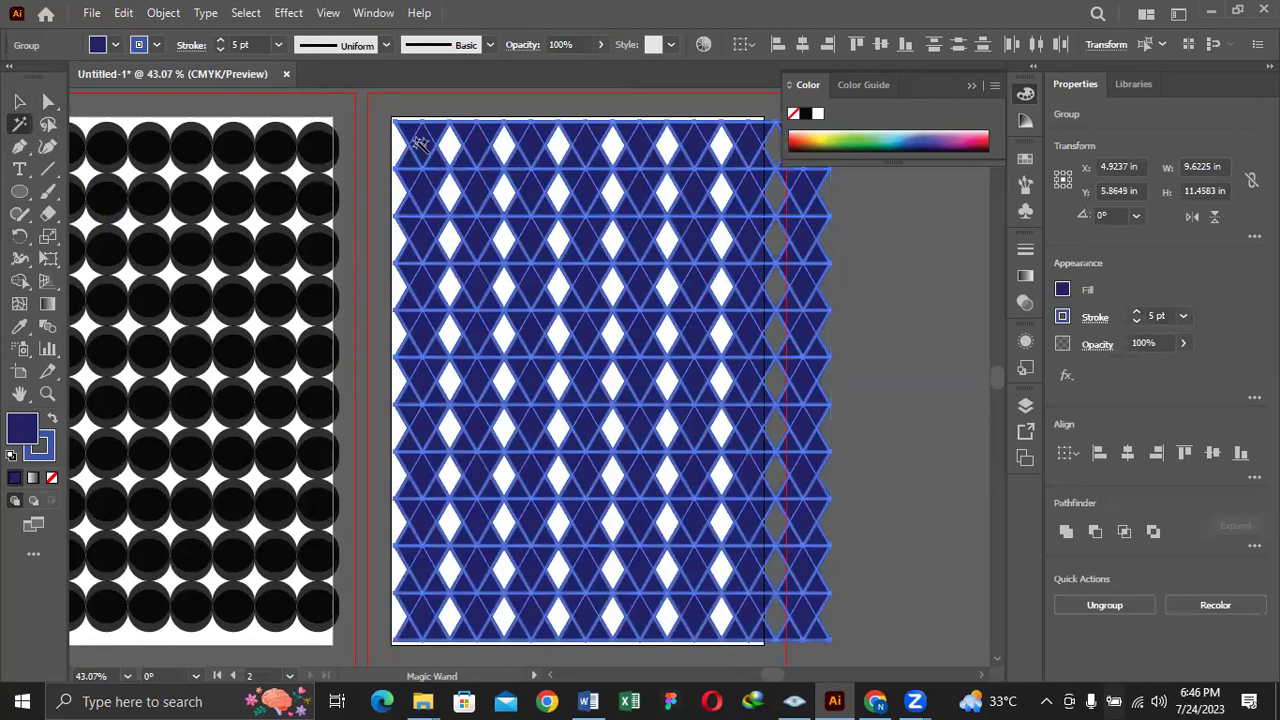
key("v")
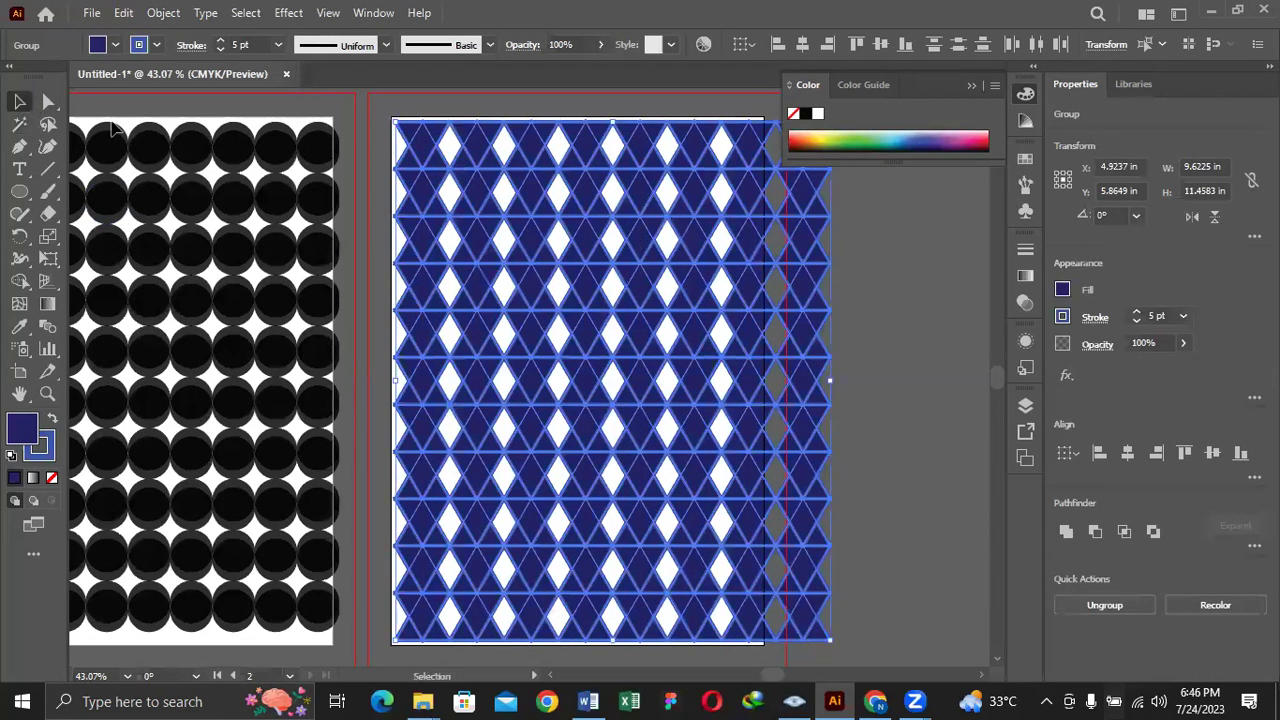
left_click(366, 103)
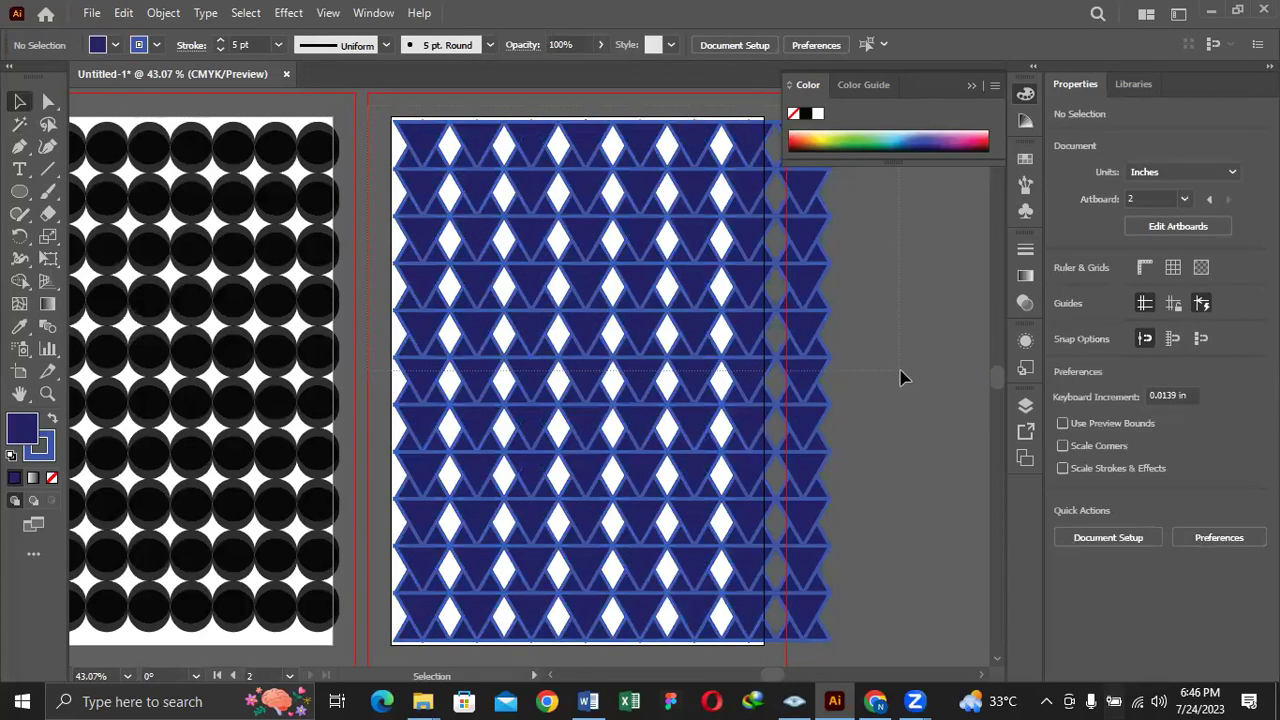
Select the upper six rows of triangles and change their fill to red FF0000
left_click(757, 365)
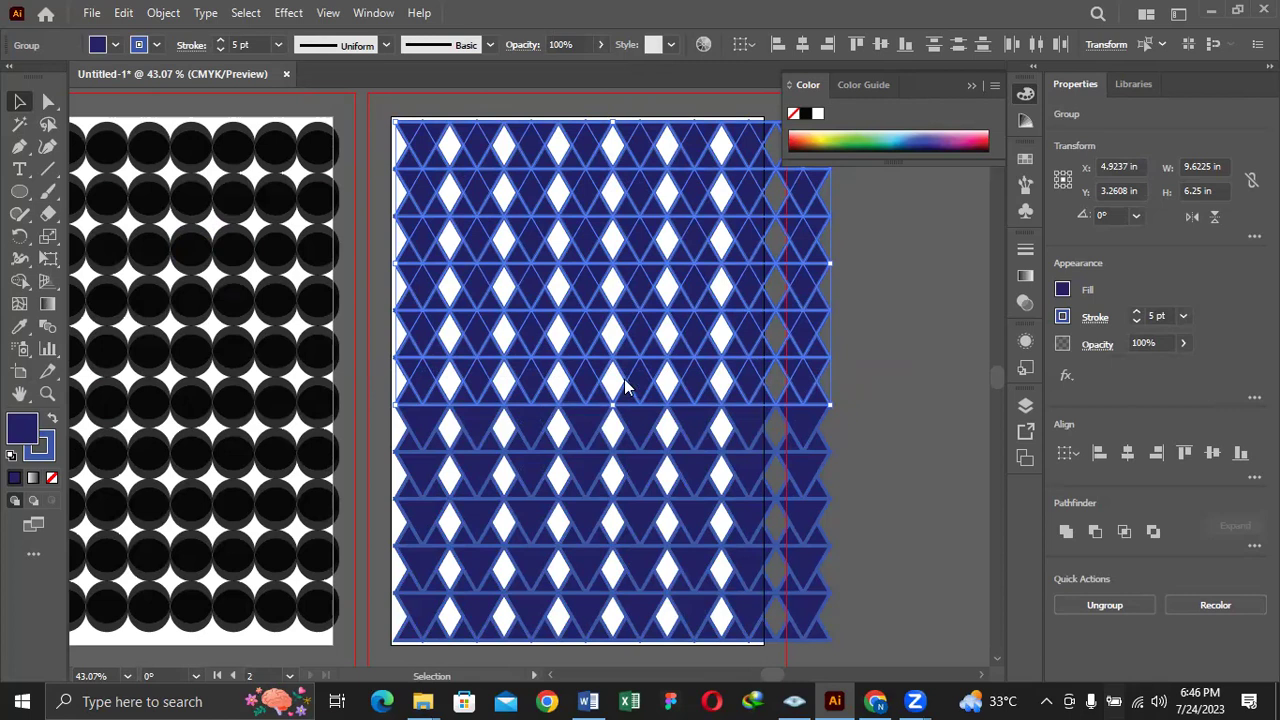
mouse_move(645, 302)
left_mouse_down()
mouse_move(648, 218)
mouse_move(661, 218)
left_mouse_up()
left_click(836, 231)
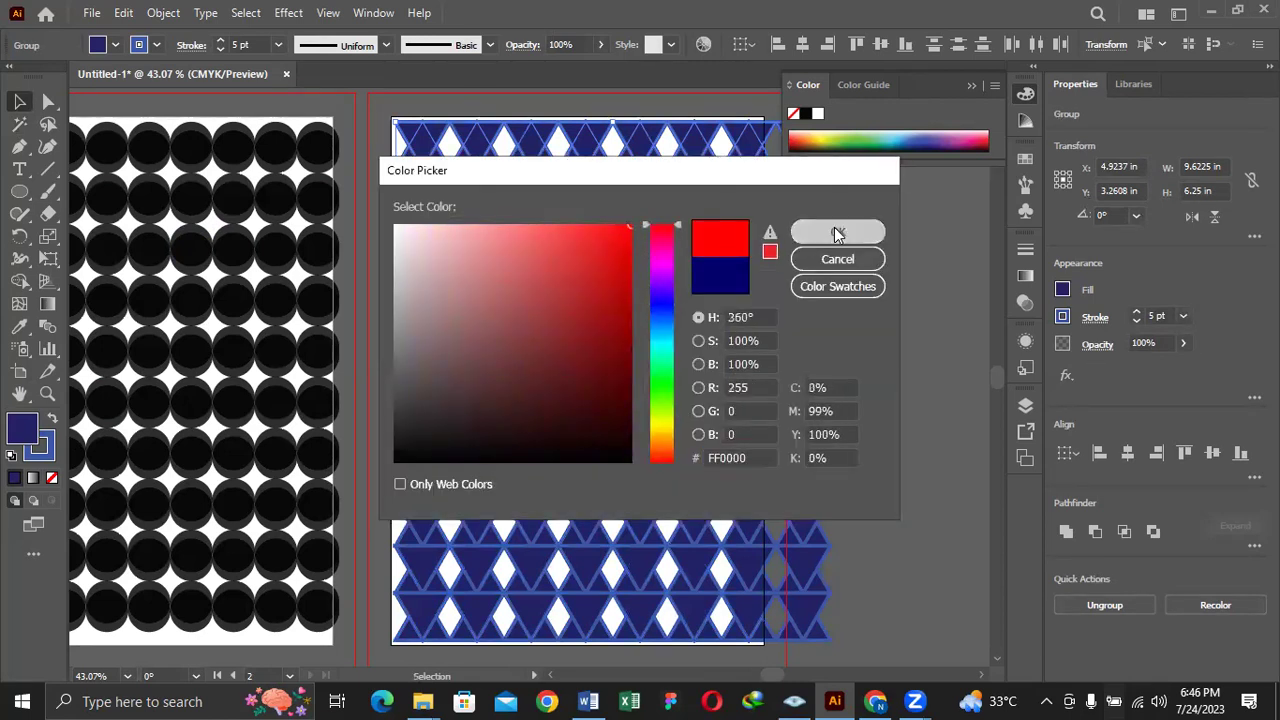
left_click(923, 337)
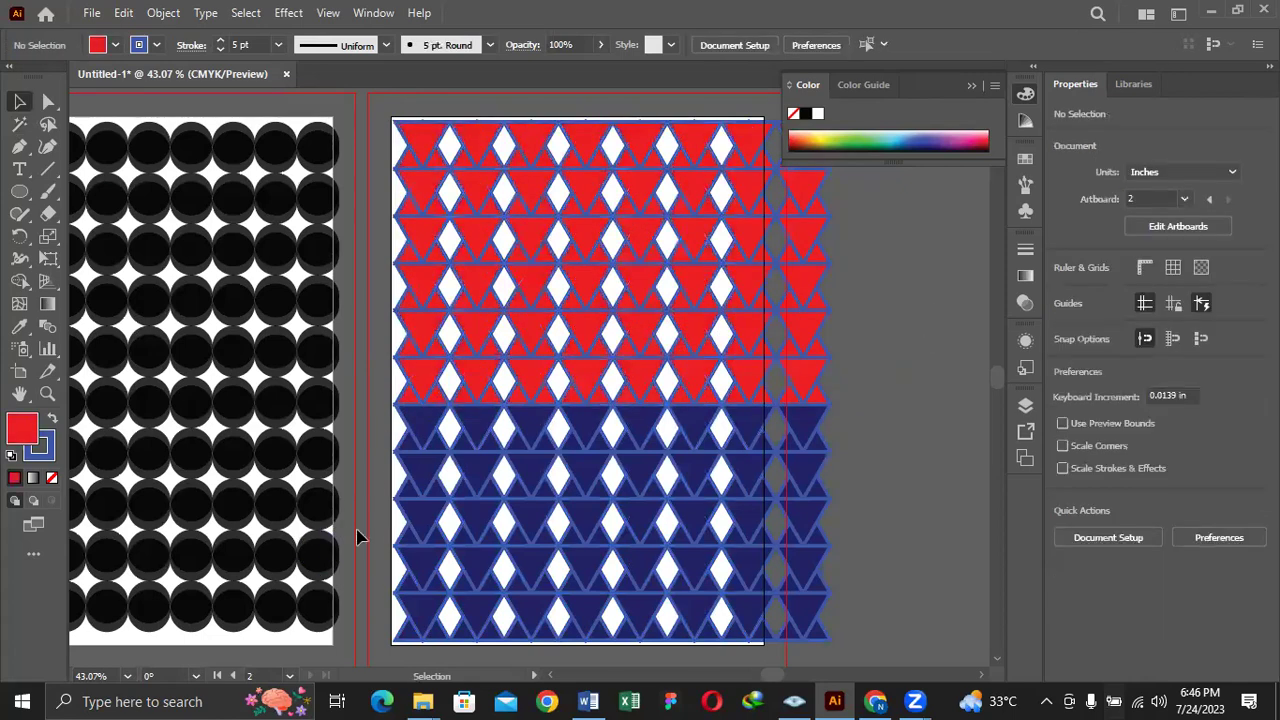
Select the lowest two rows of triangles and change their fill to green
left_click_drag(388, 565, 802, 640)
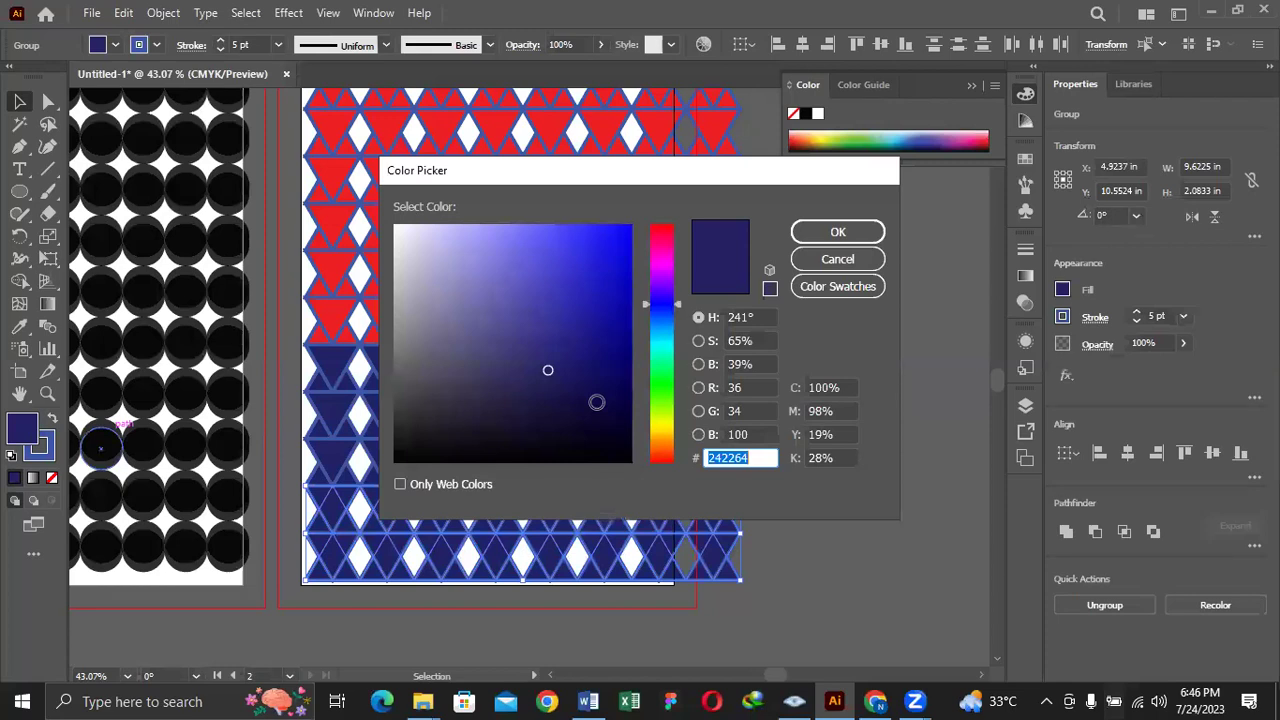
left_click_drag(670, 303, 665, 399)
left_click(630, 228)
left_click(838, 232)
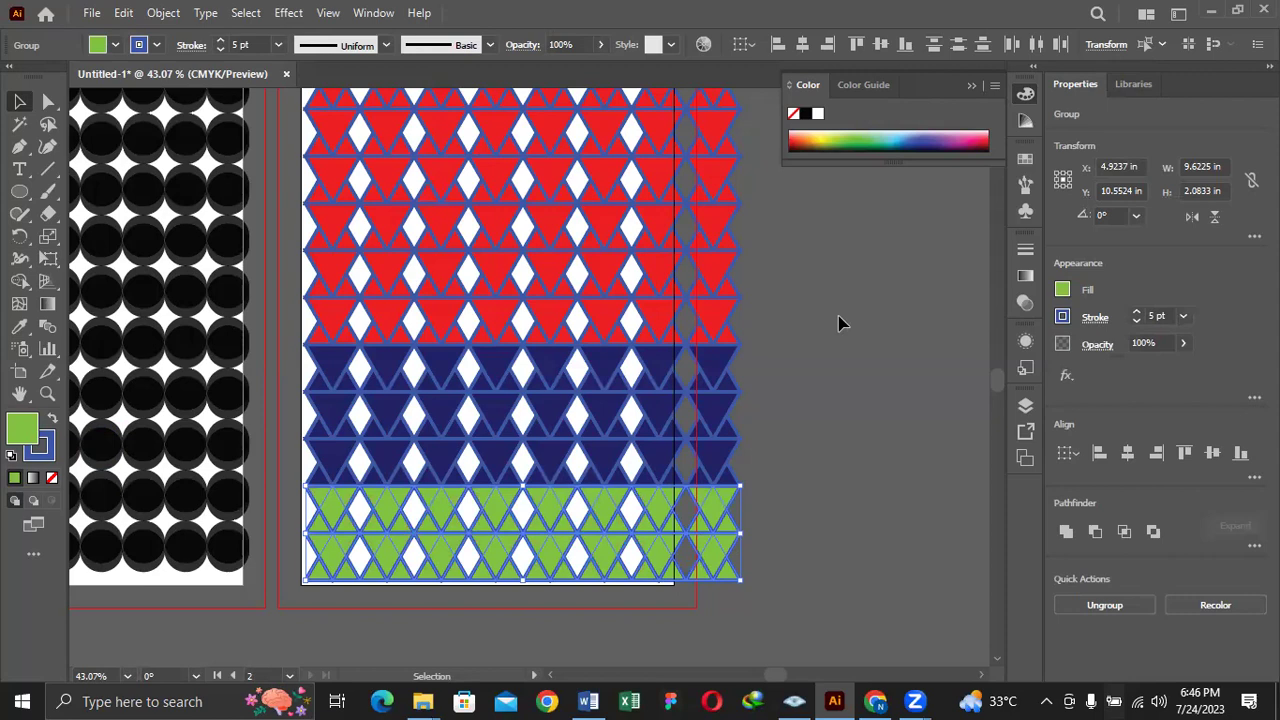
left_click(840, 322)
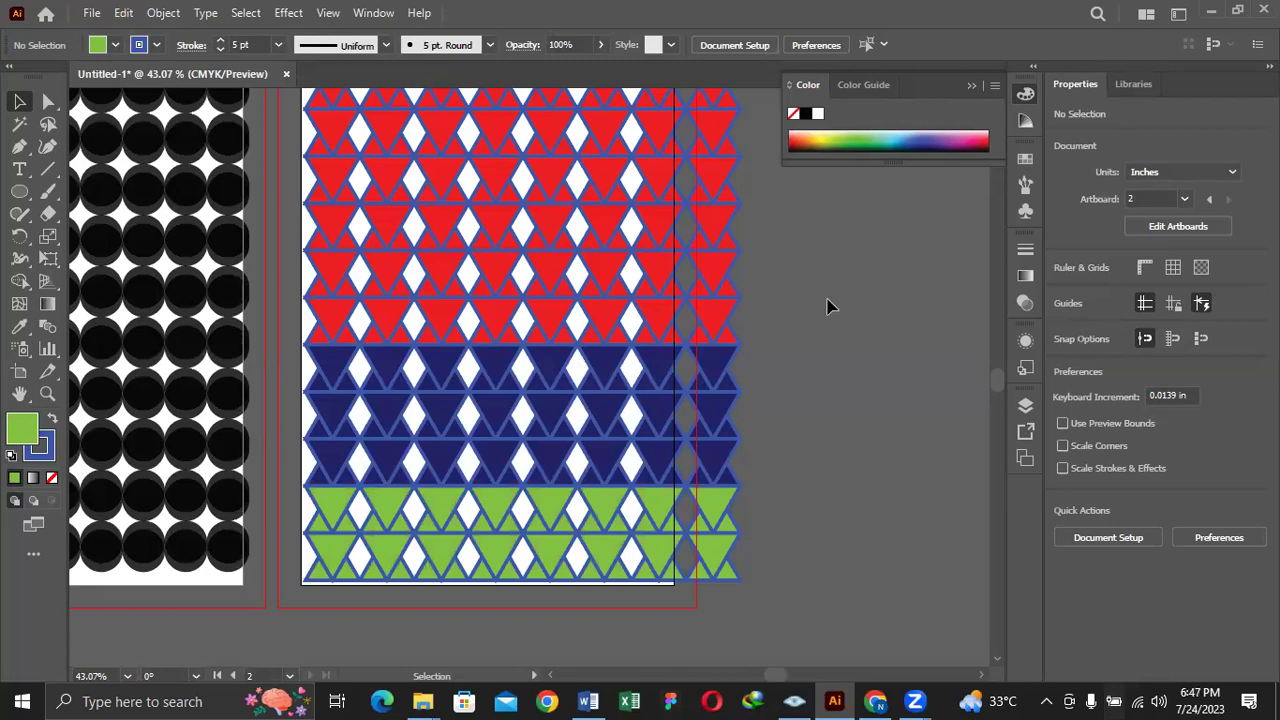
Use the Magic Wand to select only the dark blue triangles in the three middle rows, and clear the selection
left_click(21, 125)
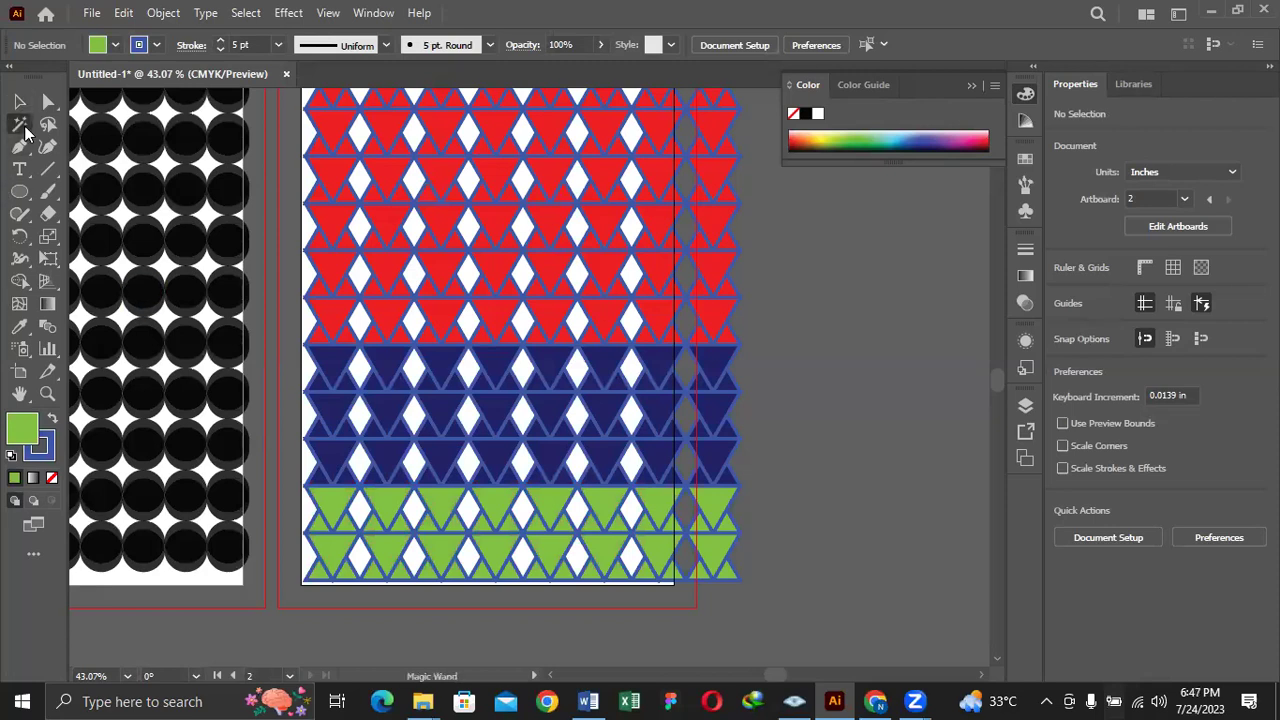
left_click(440, 369)
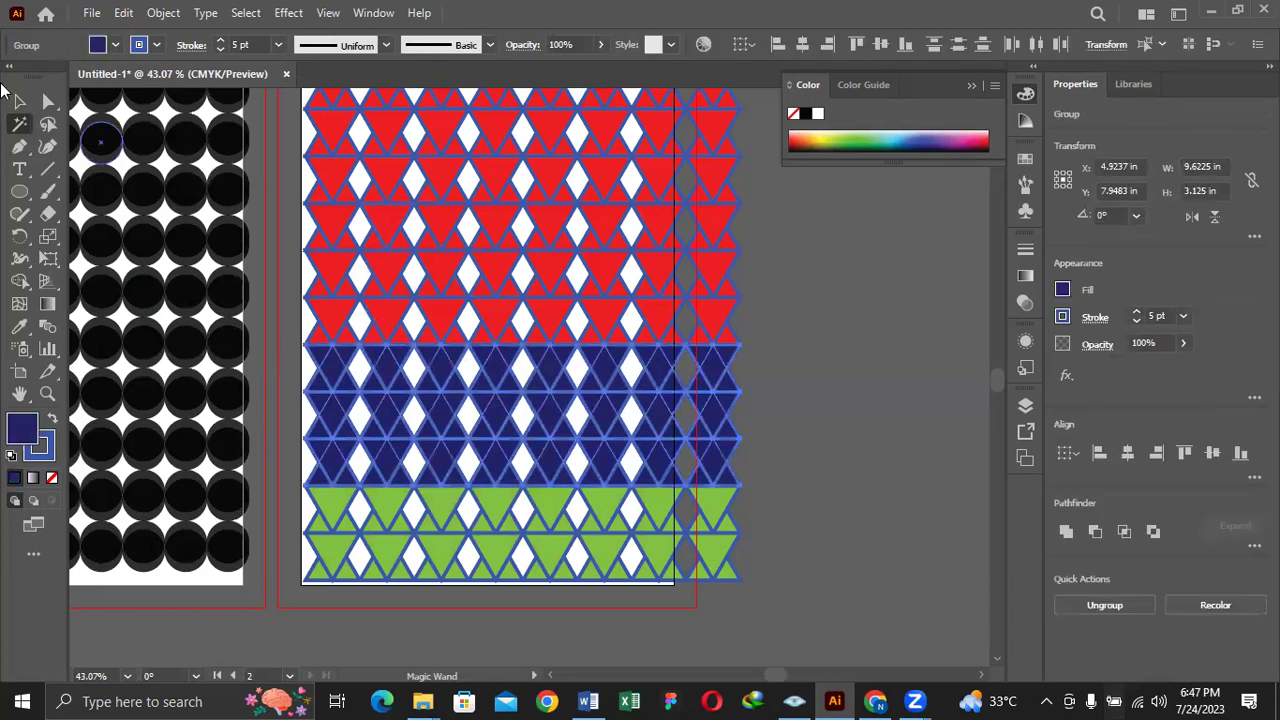
left_click(19, 101)
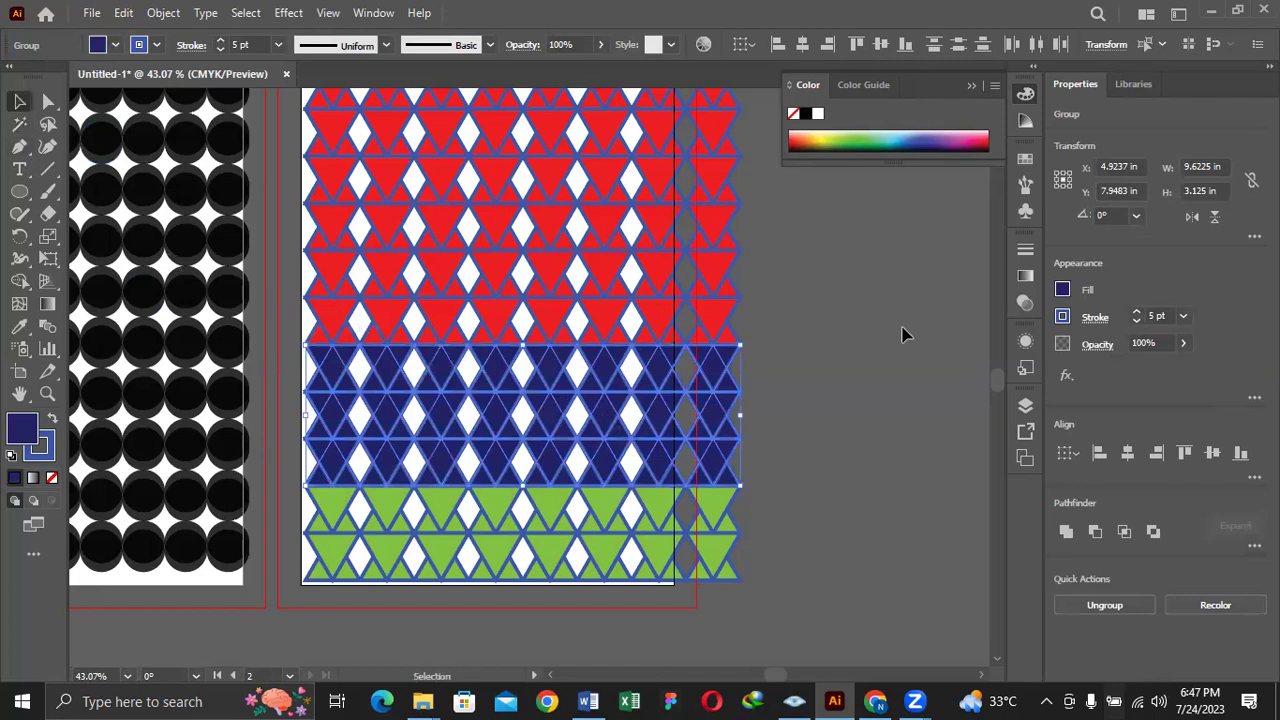
left_click(822, 342)
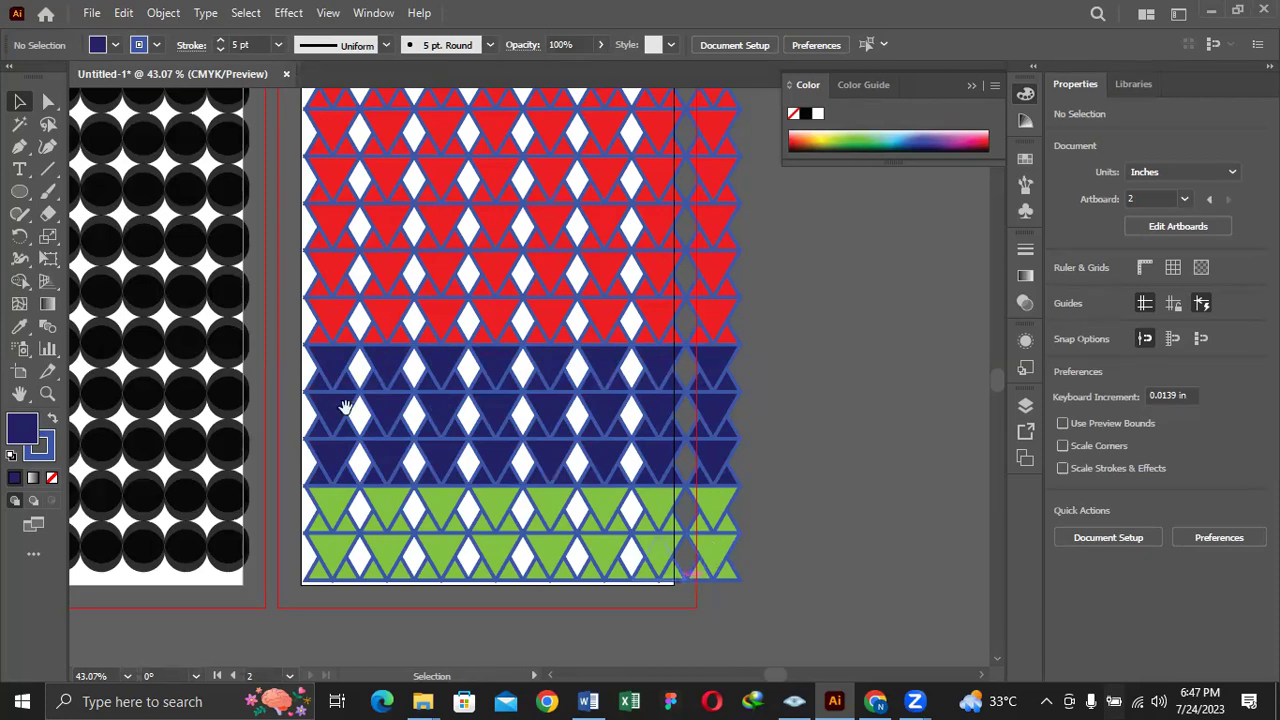
Move the whole black circle pattern off the first artboard onto the canvas to its left
left_click_drag(318, 360, 702, 389)
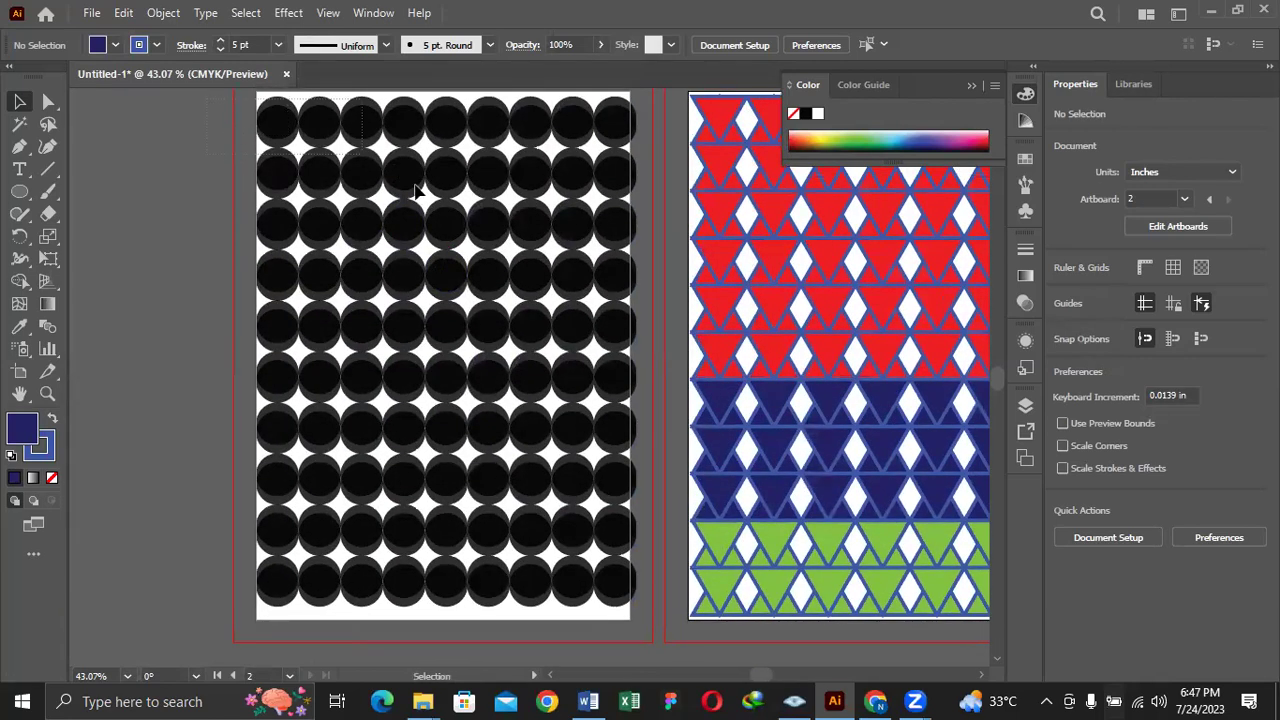
left_click_drag(634, 606, 108, 430)
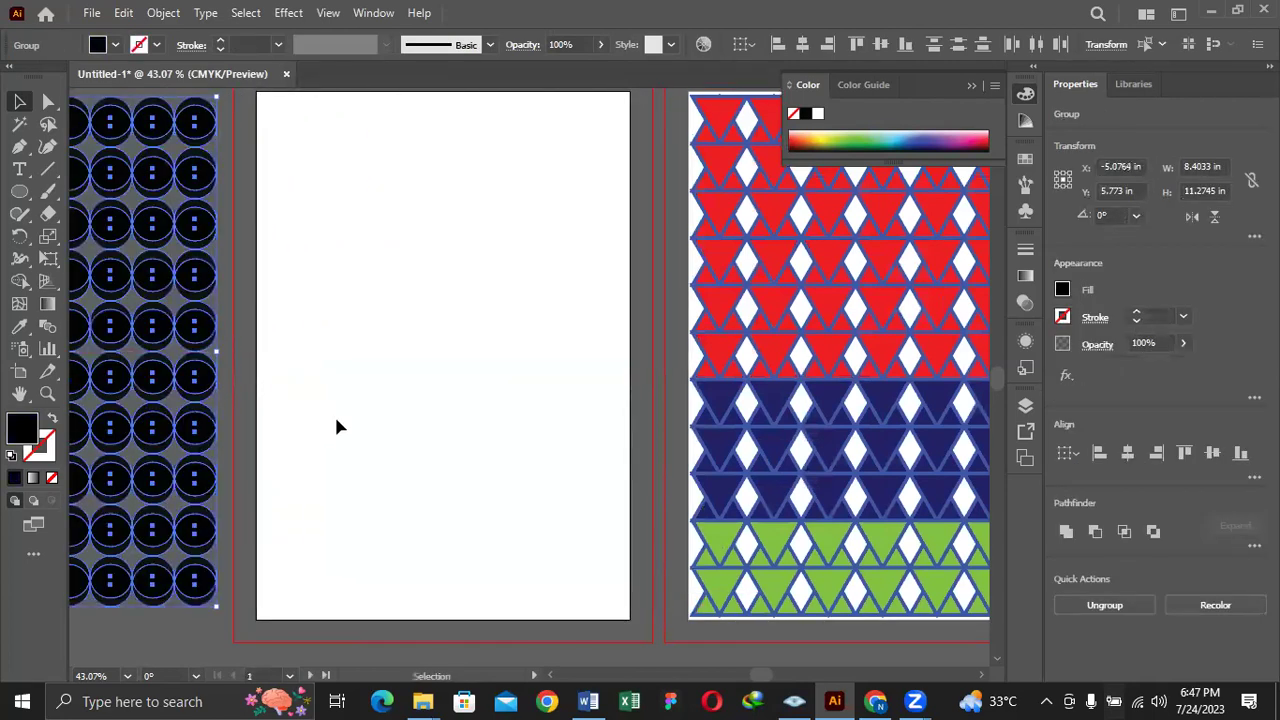
left_click(338, 428)
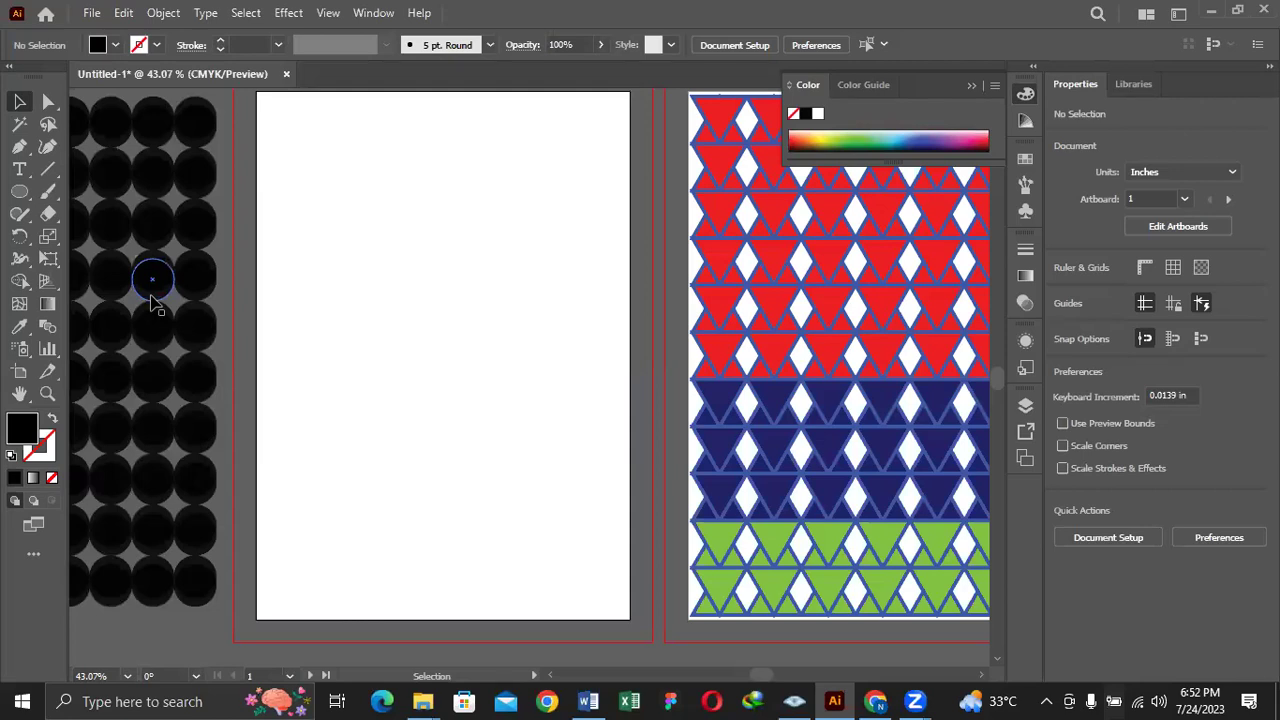
Draw a black circle about 5.53 in in diameter on the empty first artboard and inspect its anchor points with Direct Selection
left_click(31, 188)
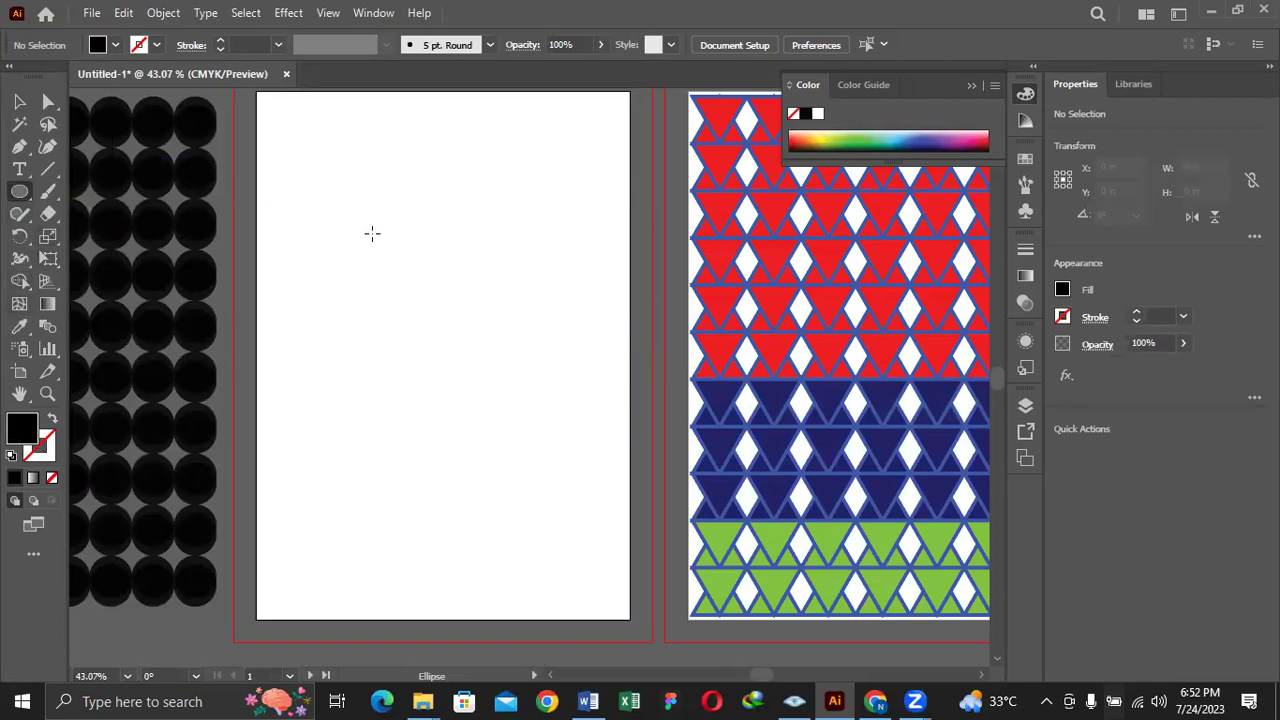
left_click_drag(337, 219, 572, 468)
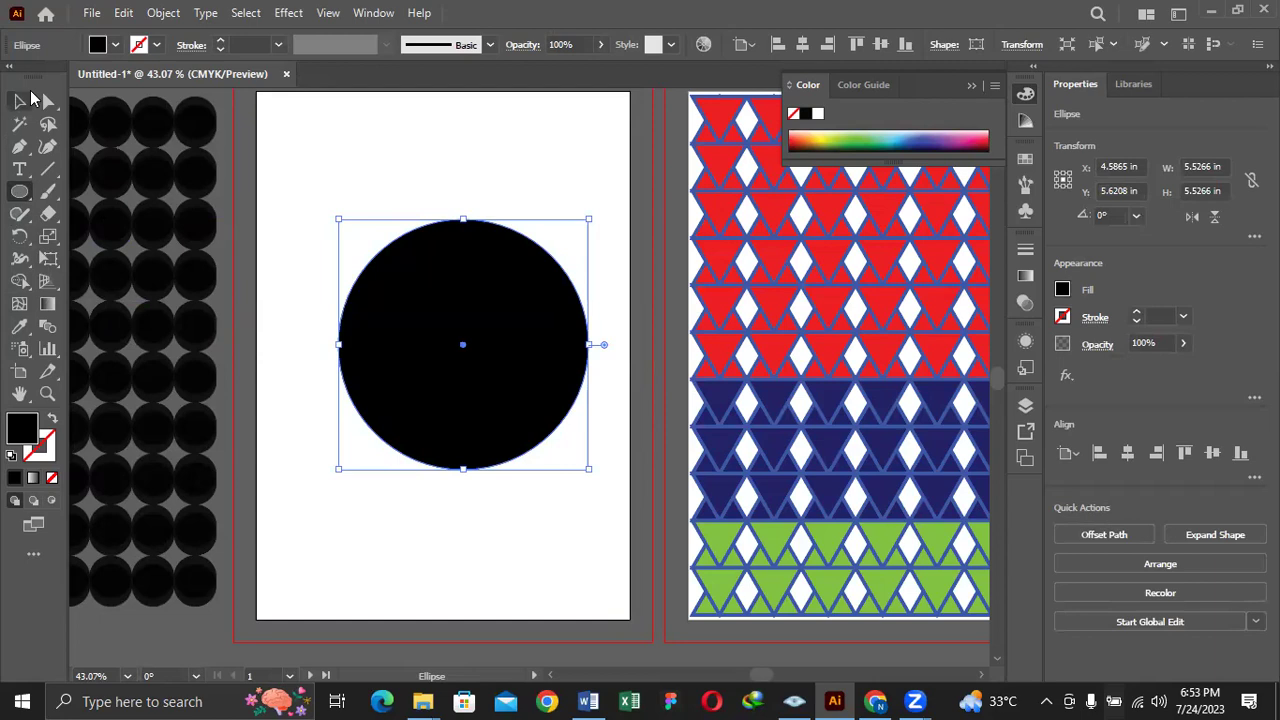
left_click(47, 102)
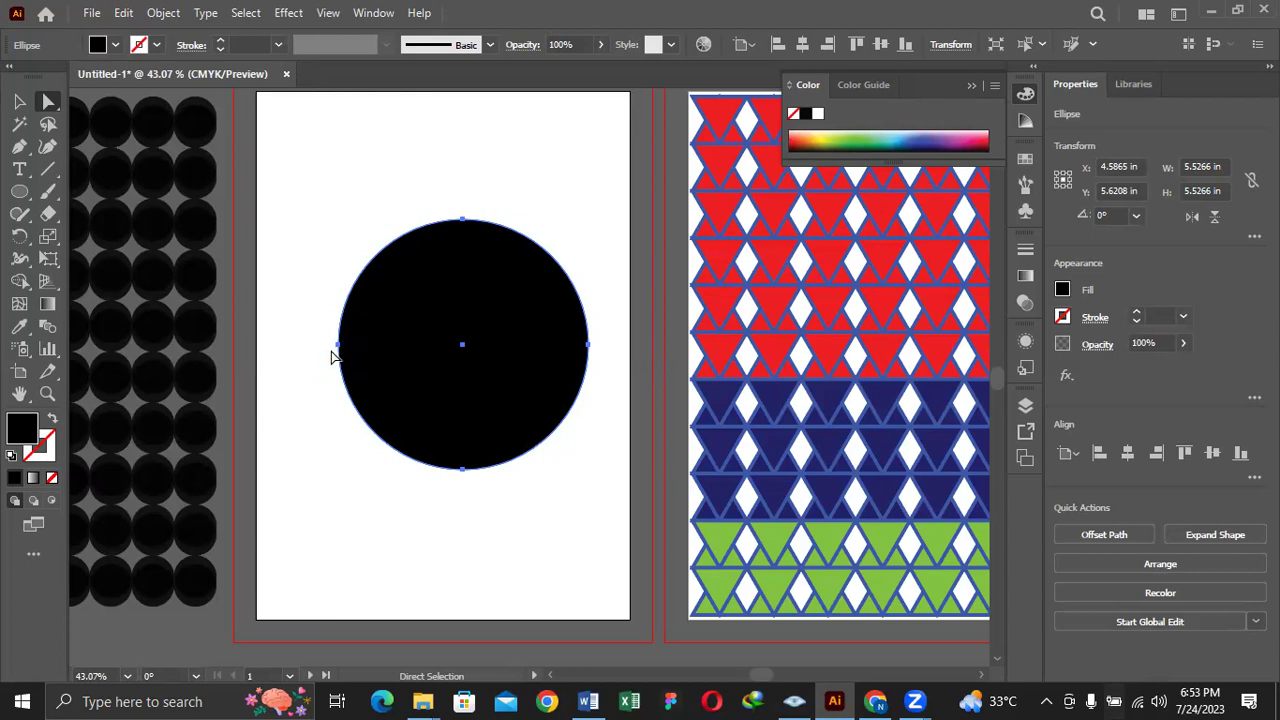
left_click(464, 220)
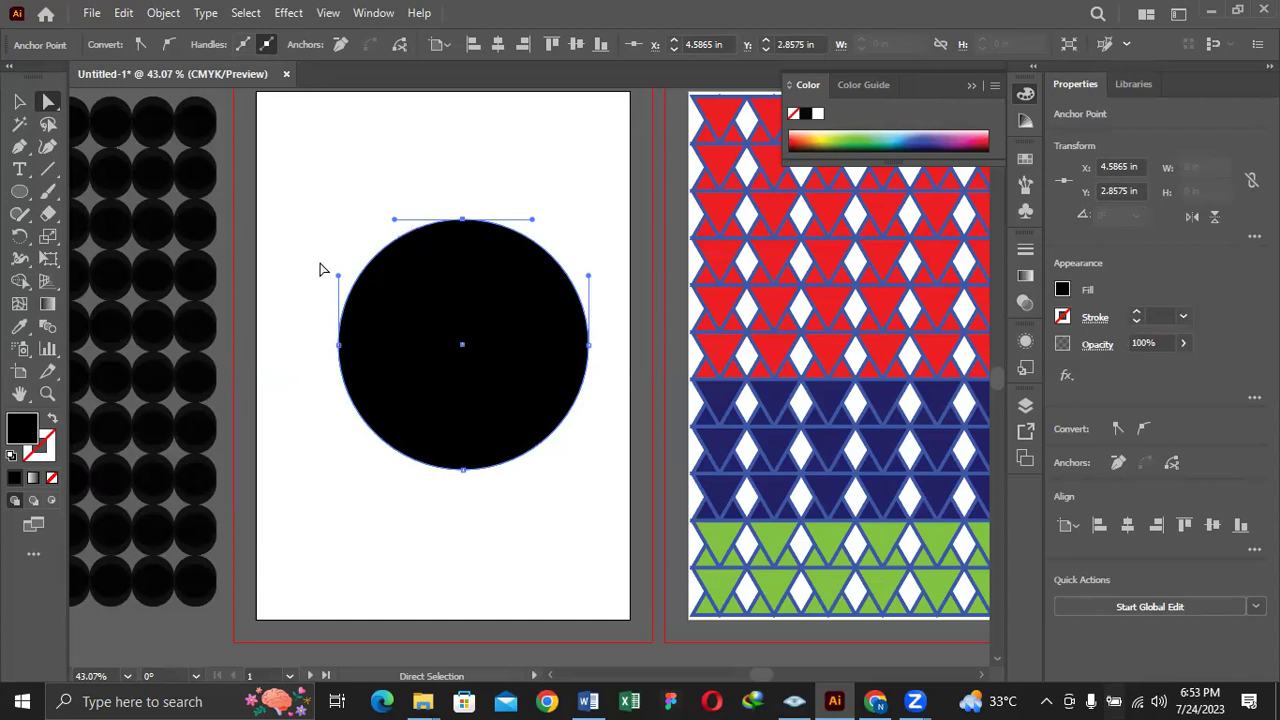
left_click(317, 206)
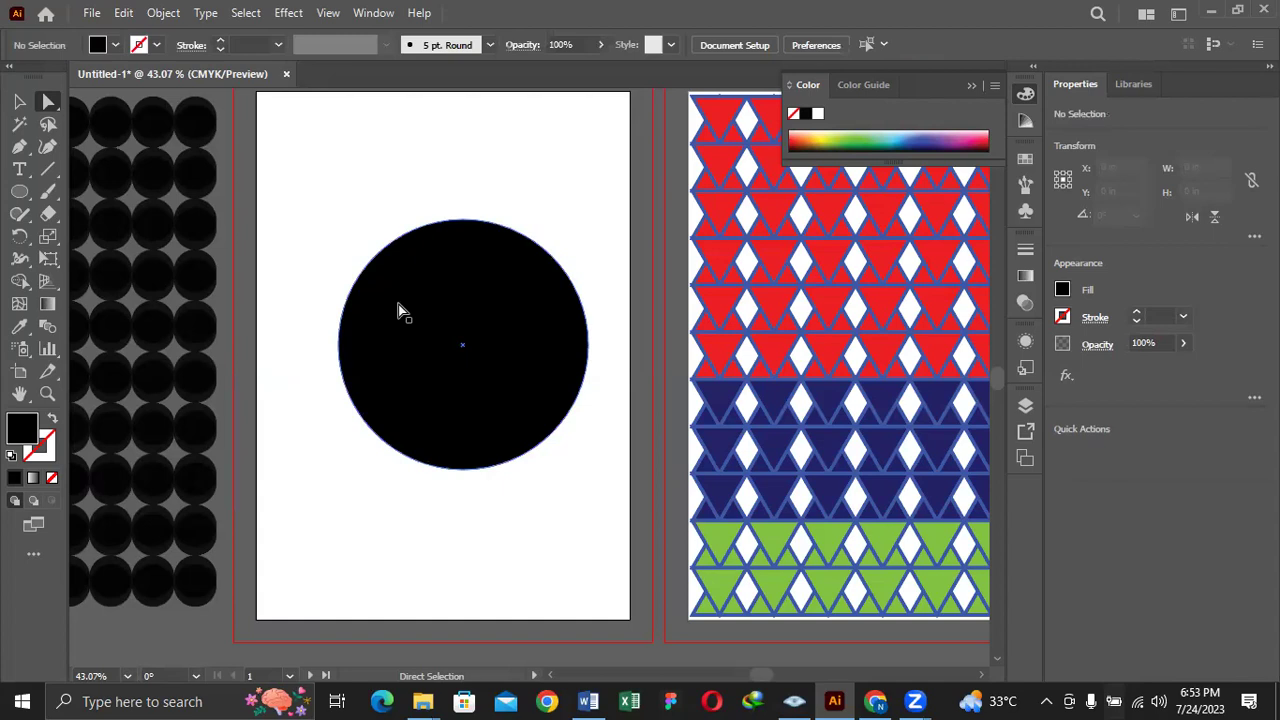
left_click(398, 308)
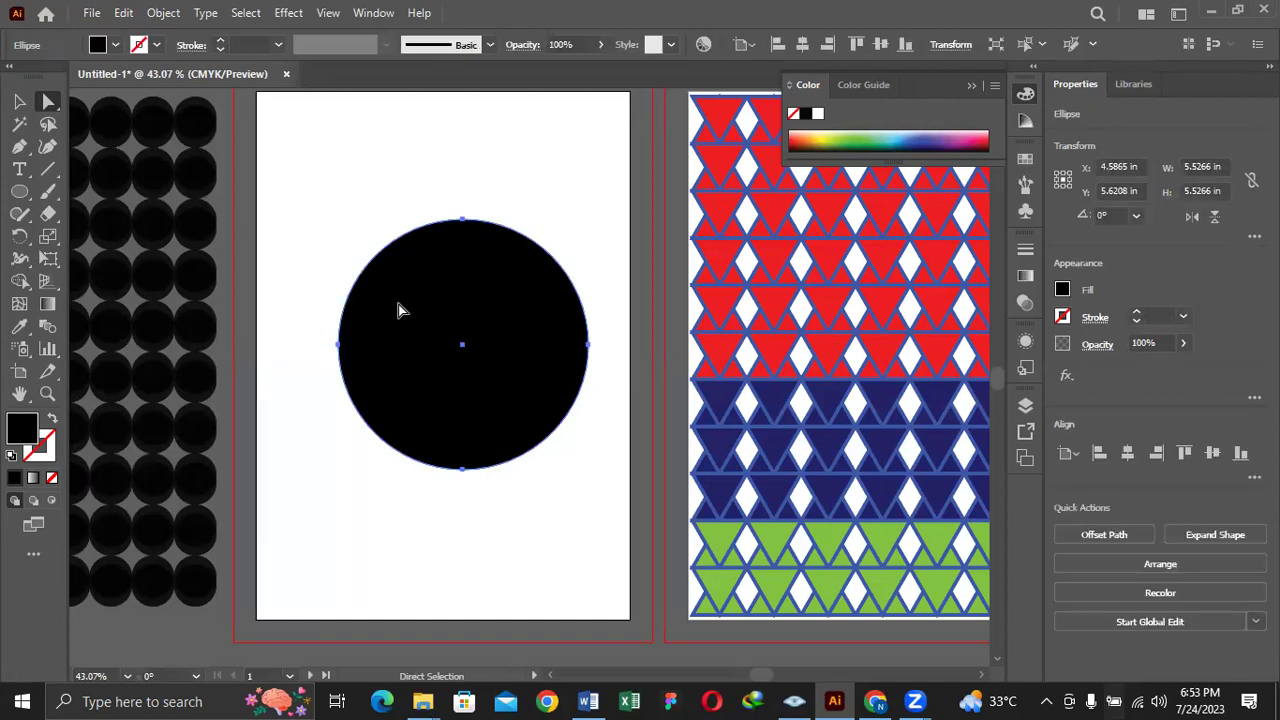
Try to reshape the circle with the left direction handle of its top anchor point, and undo the change
left_click(464, 221)
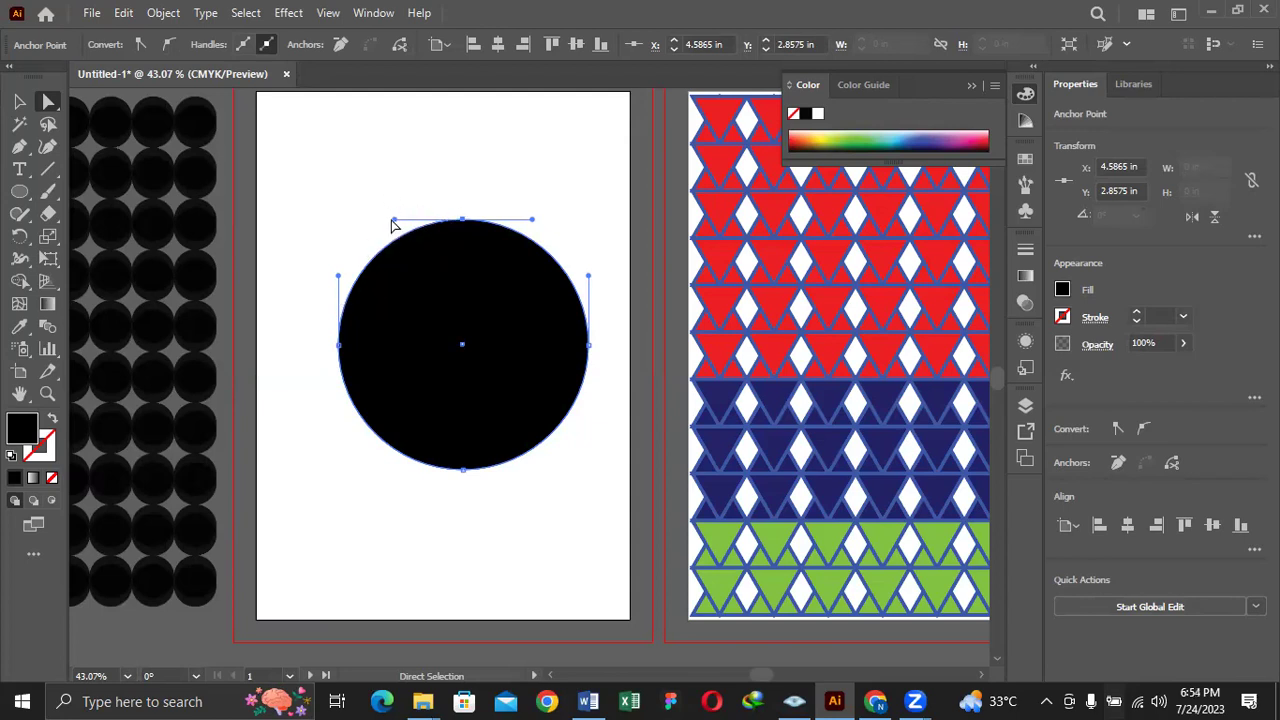
mouse_move(394, 218)
left_mouse_down()
mouse_move(340, 216)
mouse_move(412, 260)
mouse_move(372, 226)
left_mouse_up()
left_click_drag(307, 190, 409, 220)
left_click(522, 335)
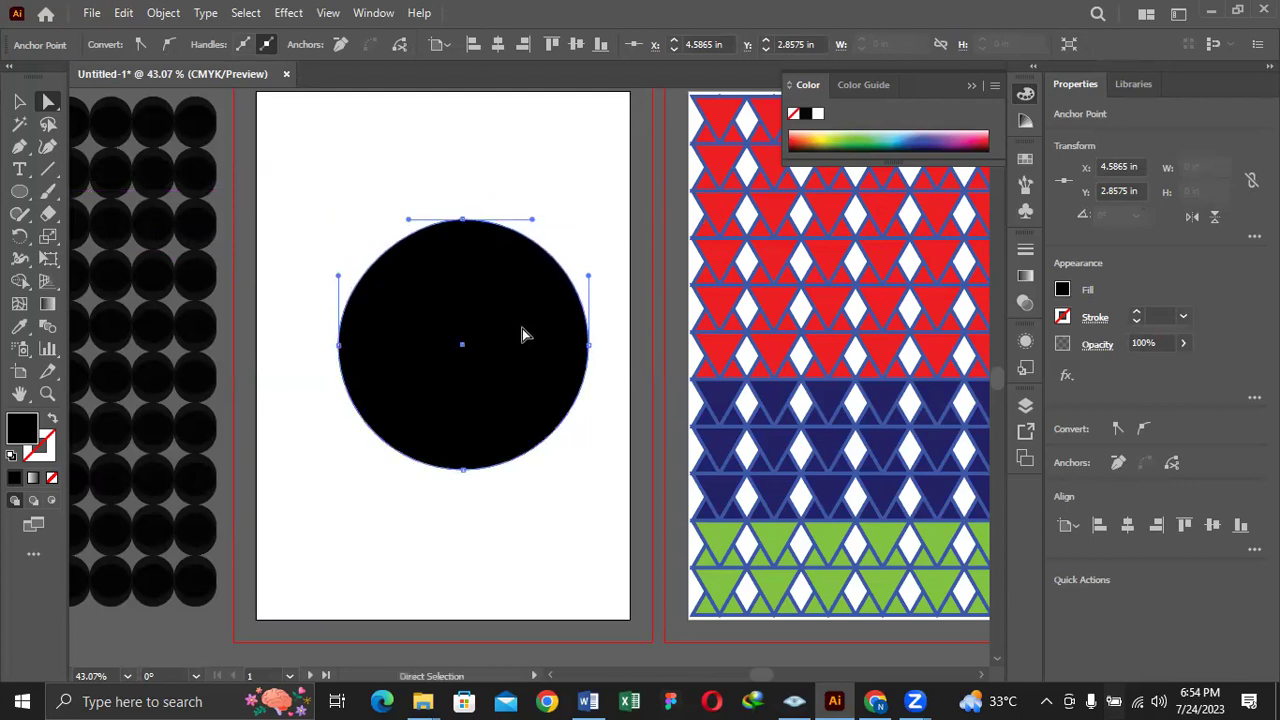
key("ctrl+z")
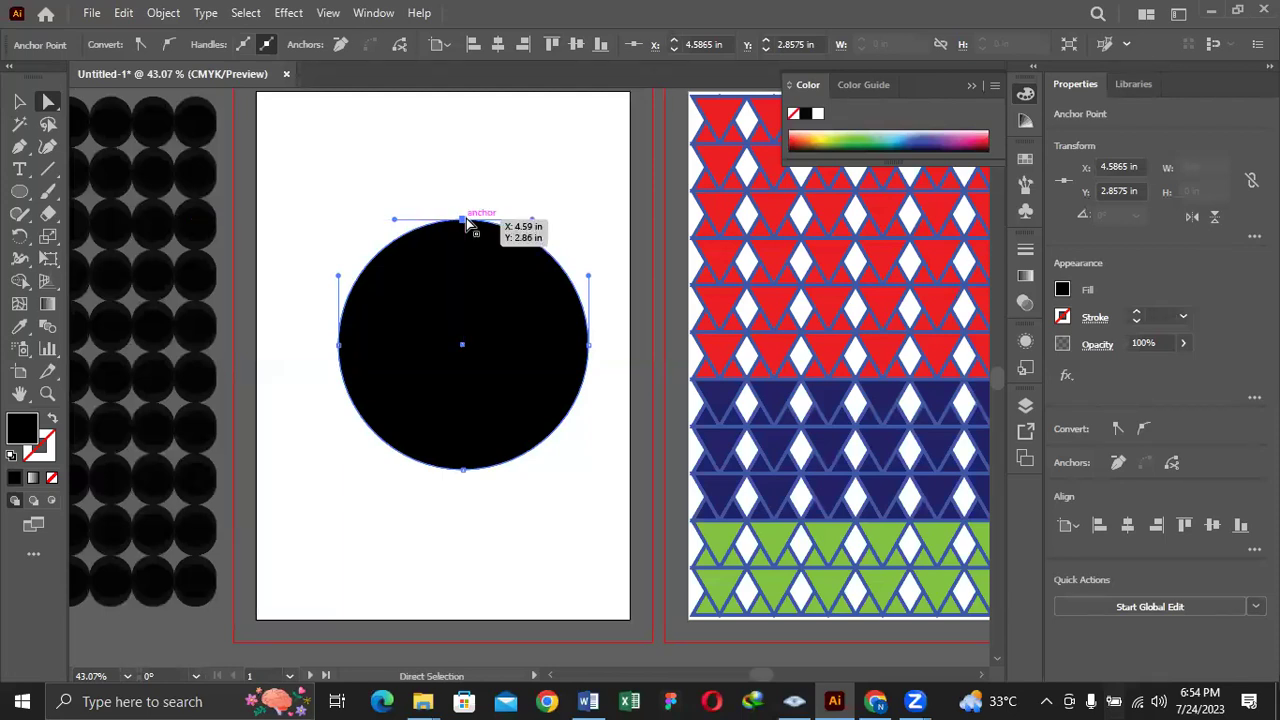
Stretch the circle into a tall oval by moving its top anchor up and its bottom anchor down to about Y 10.75 in
left_click_drag(466, 222, 463, 127)
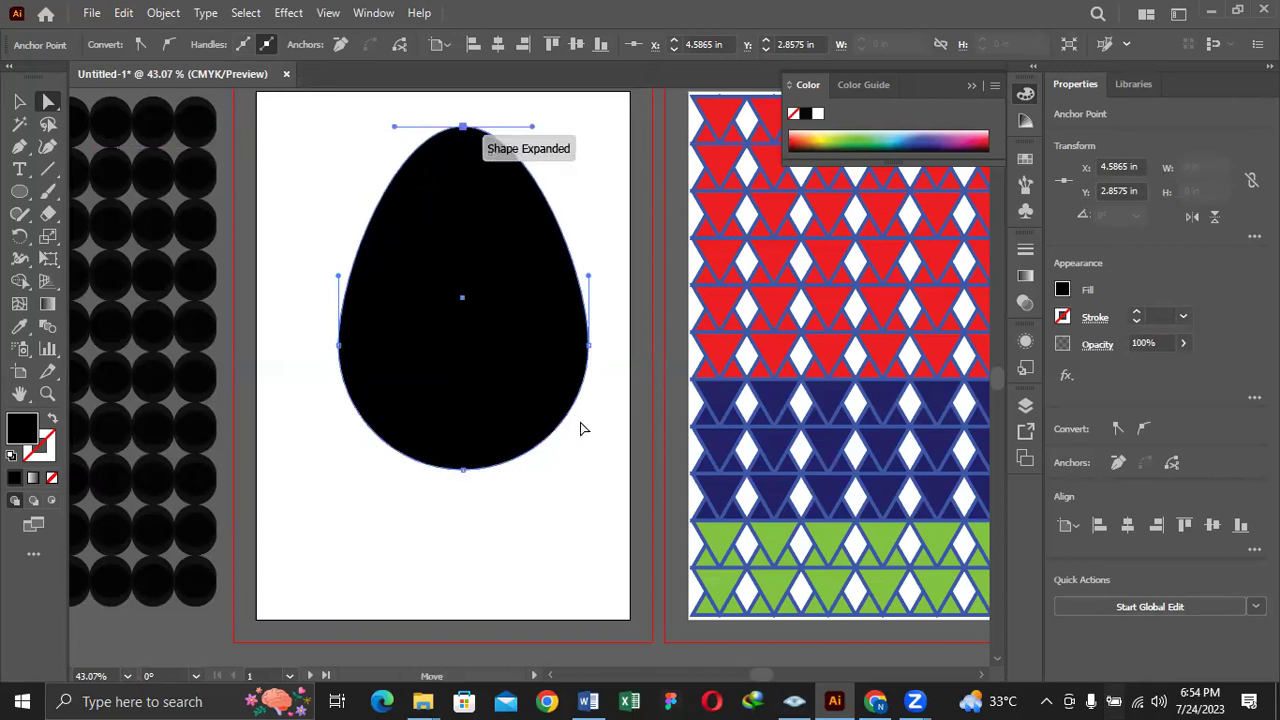
left_click(464, 470)
left_click_drag(465, 478, 465, 580)
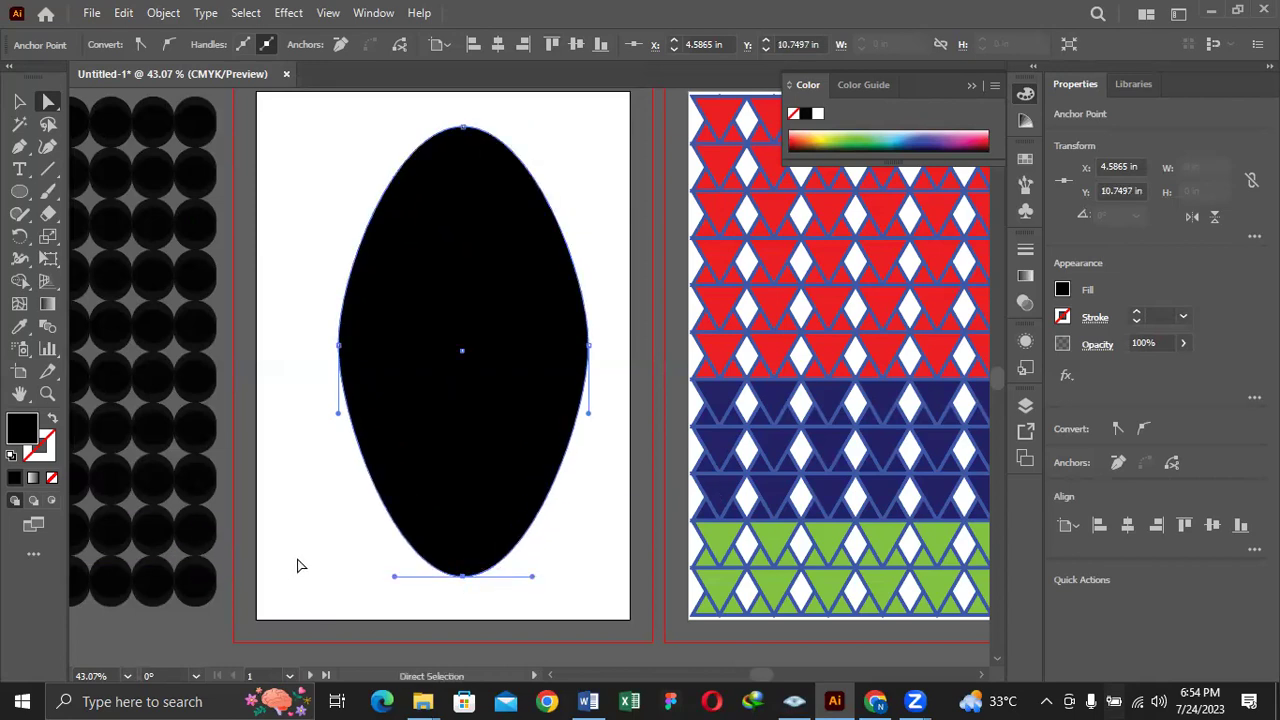
Undo the moves of the oval's top and bottom anchor points
key("ctrl+z")
key("ctrl+z")
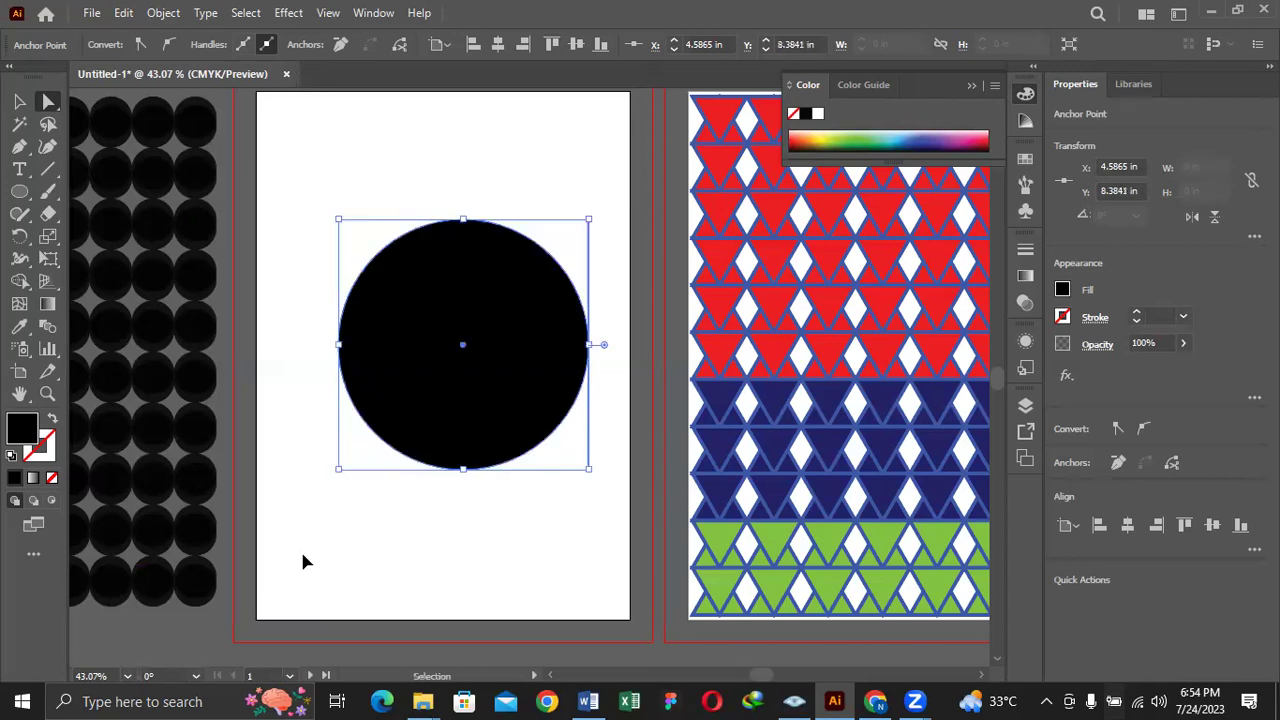
Try cutting the circle to its lower half by deleting its top anchor point, and undo the deletion
left_click_drag(463, 218, 465, 224)
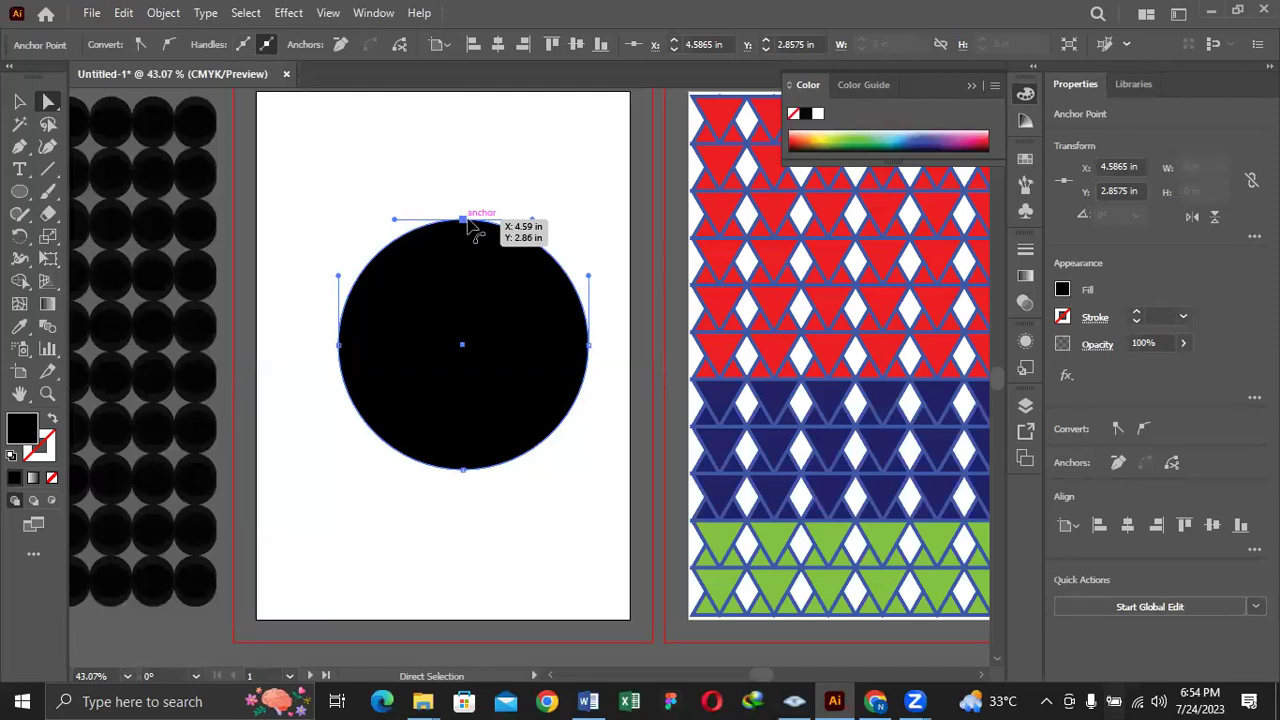
key("Delete")
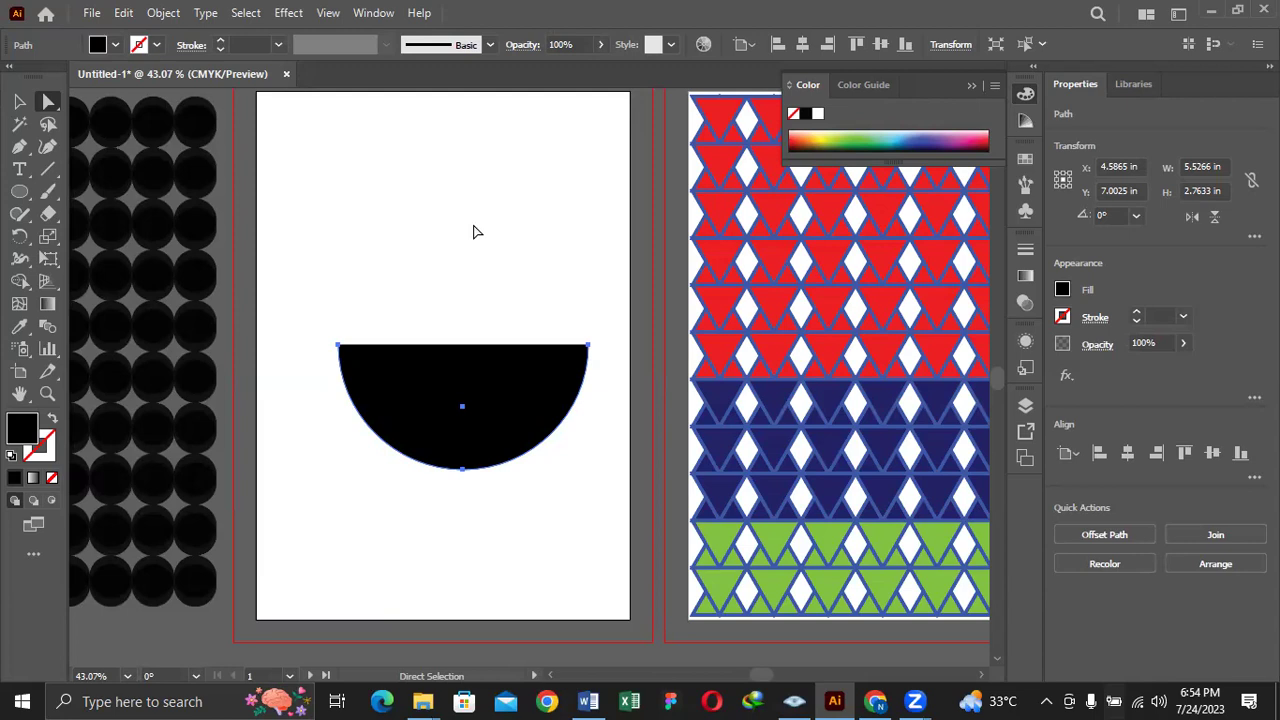
left_click(475, 232)
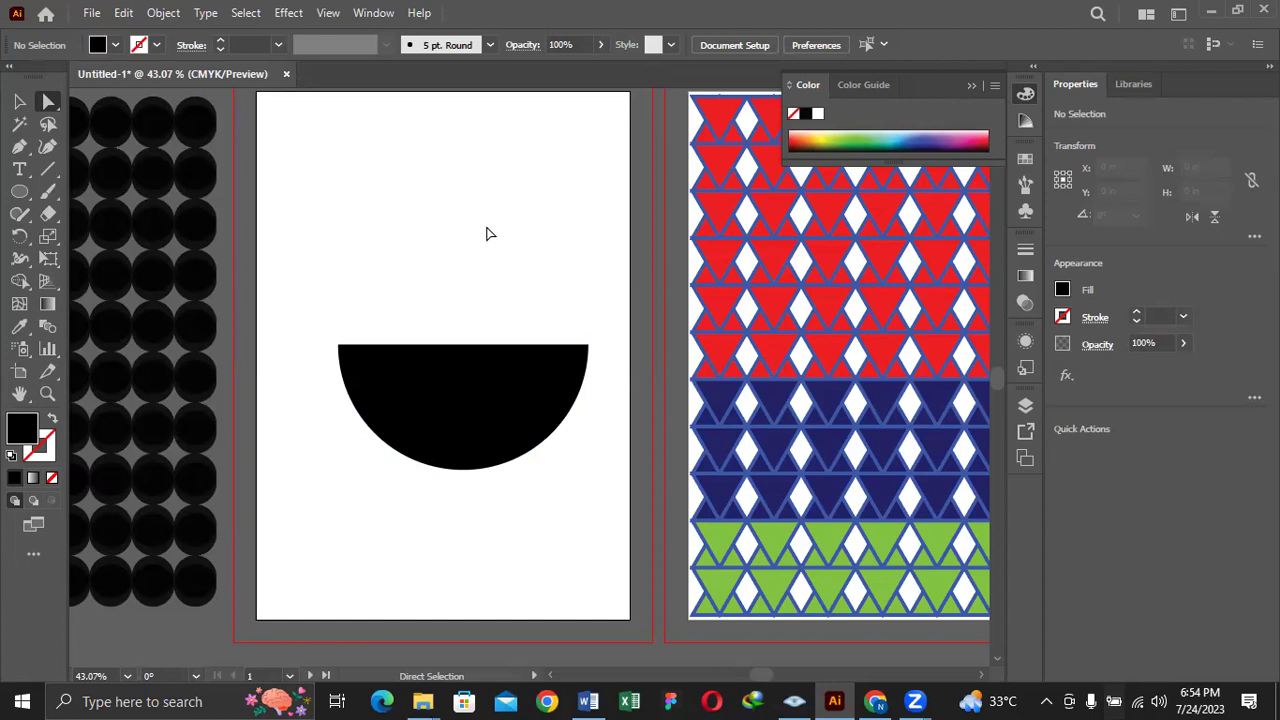
key("v")
key("ctrl+z")
left_click(420, 166)
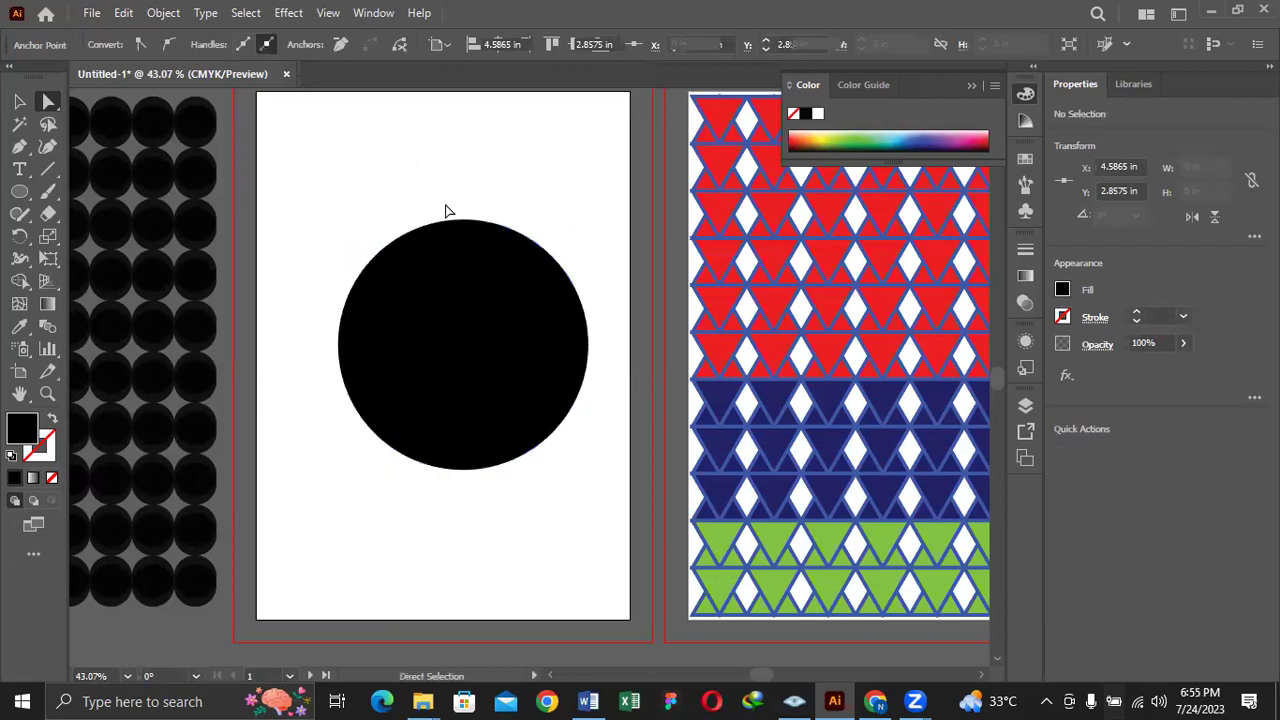
Delete the circle's top anchor point with Direct Selection, leaving only the lower half circle
left_click(468, 230)
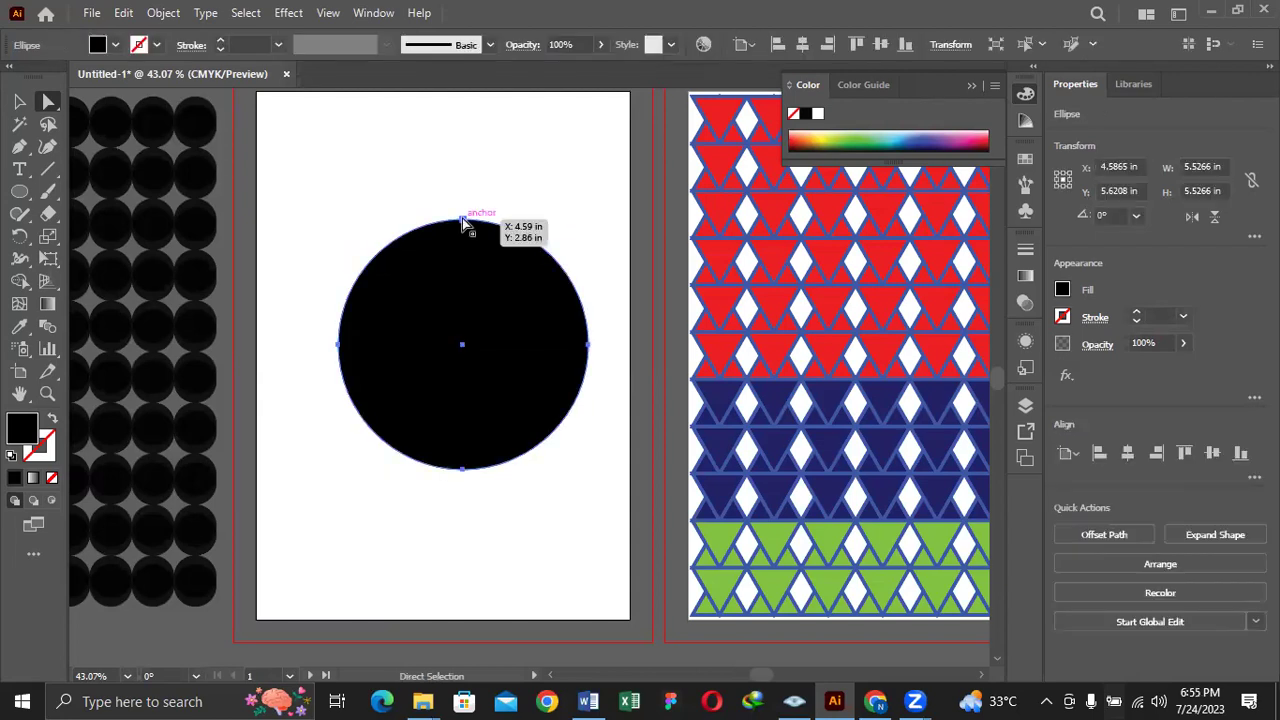
left_click(462, 219)
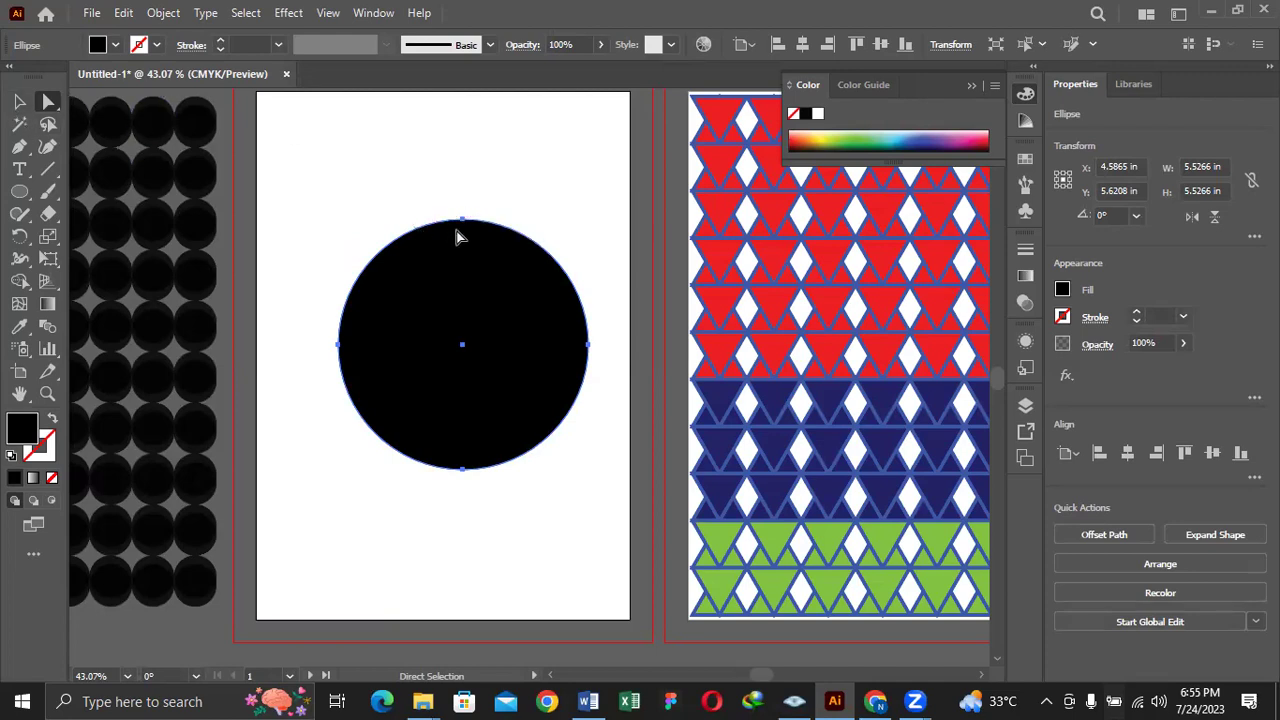
left_click(466, 224)
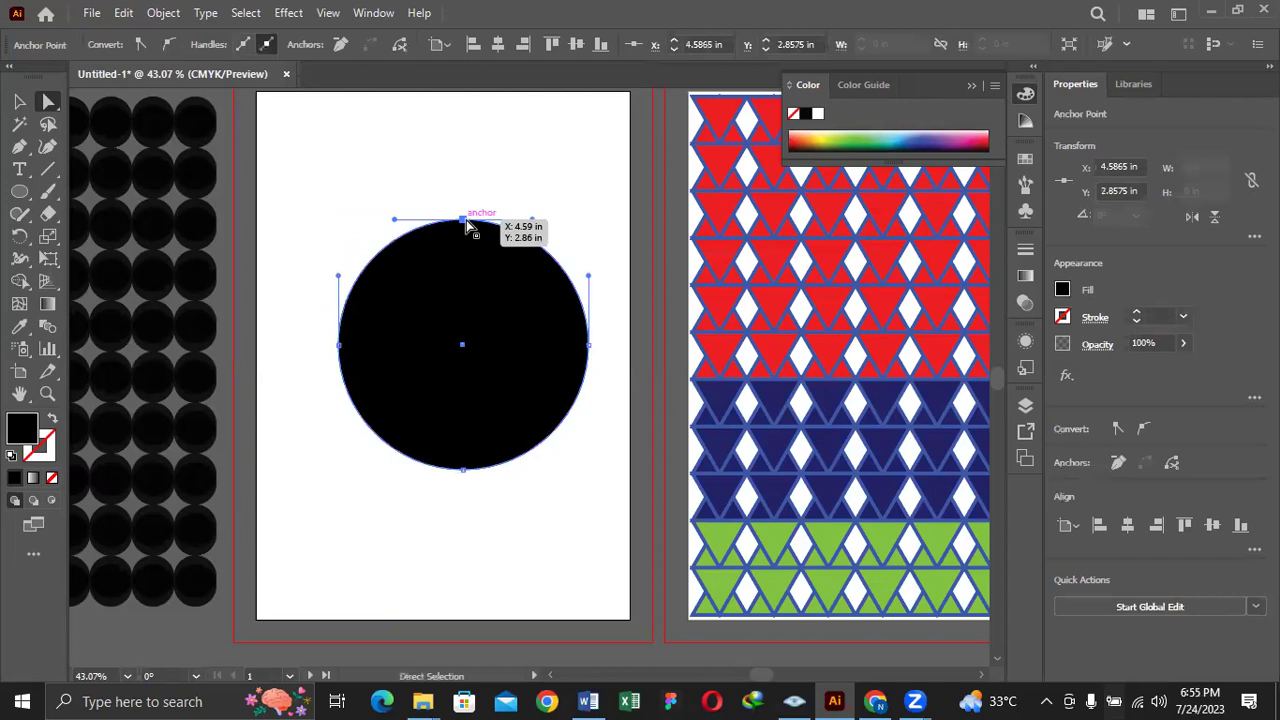
key("Delete")
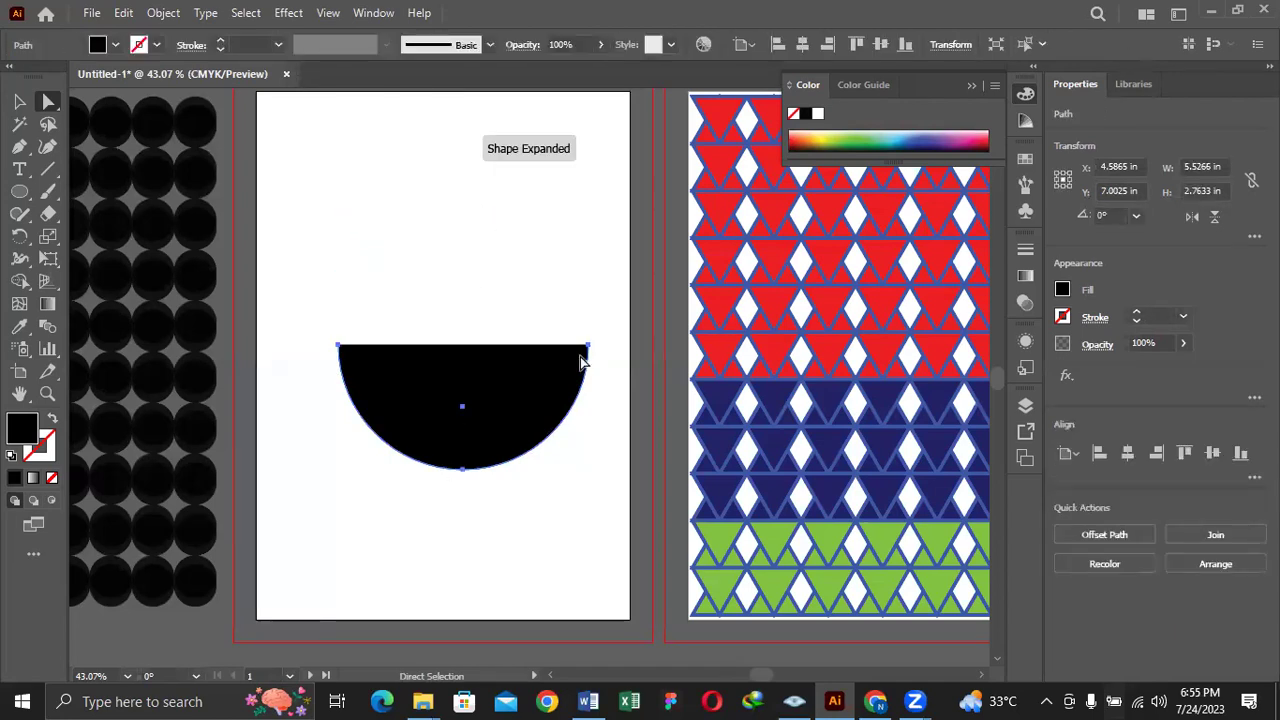
Try deleting the lower half circle's right corner anchor point, and undo the deletion
left_click(588, 347)
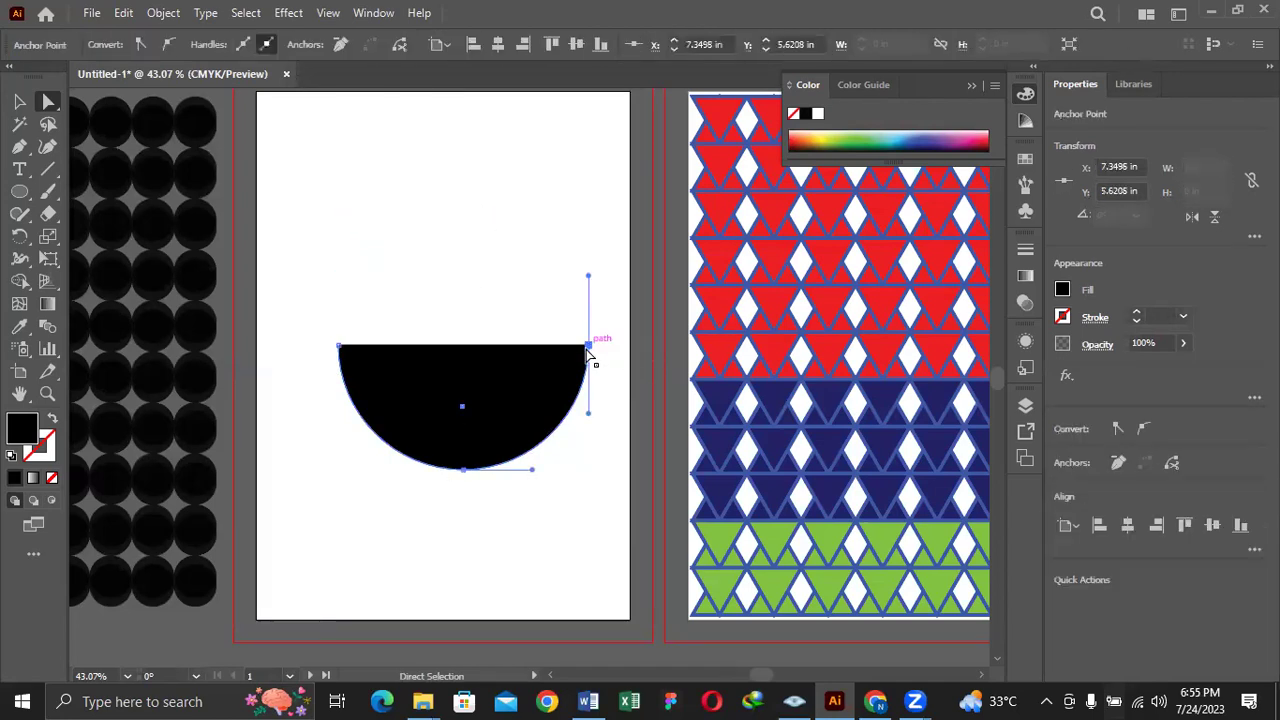
key("Delete")
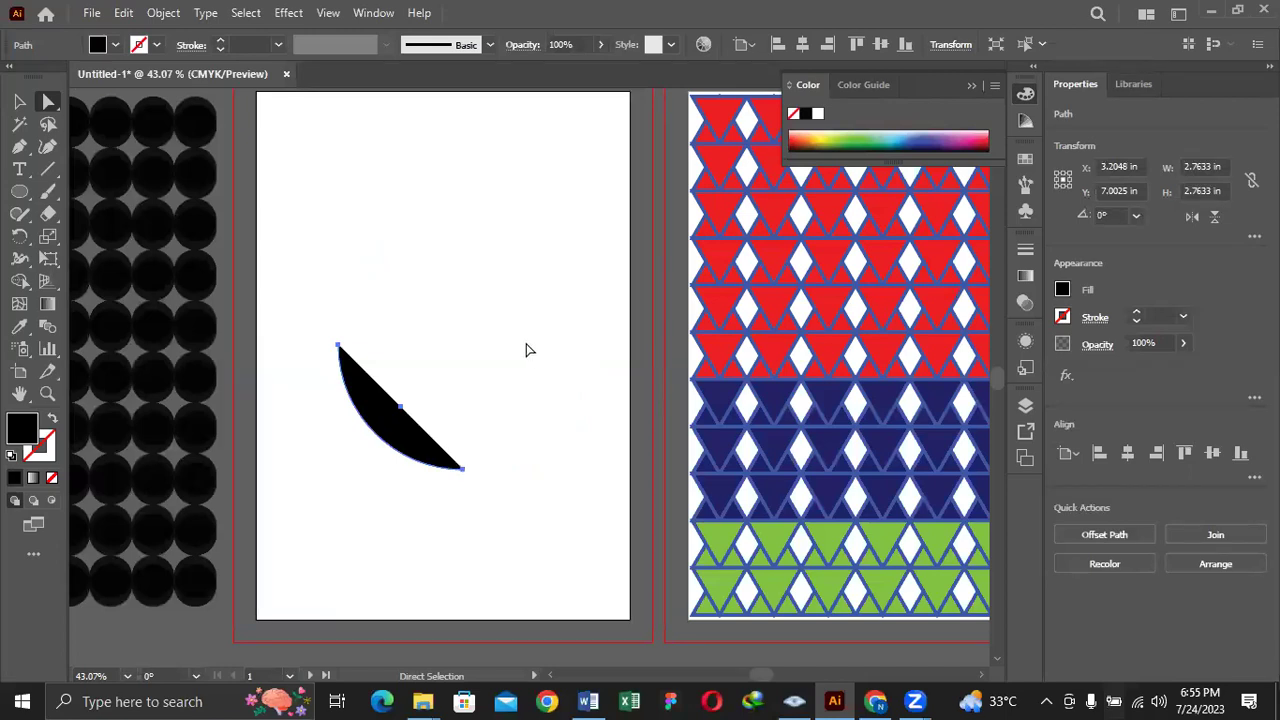
key("ctrl+z")
key("ctrl+z")
key("ctrl+z")
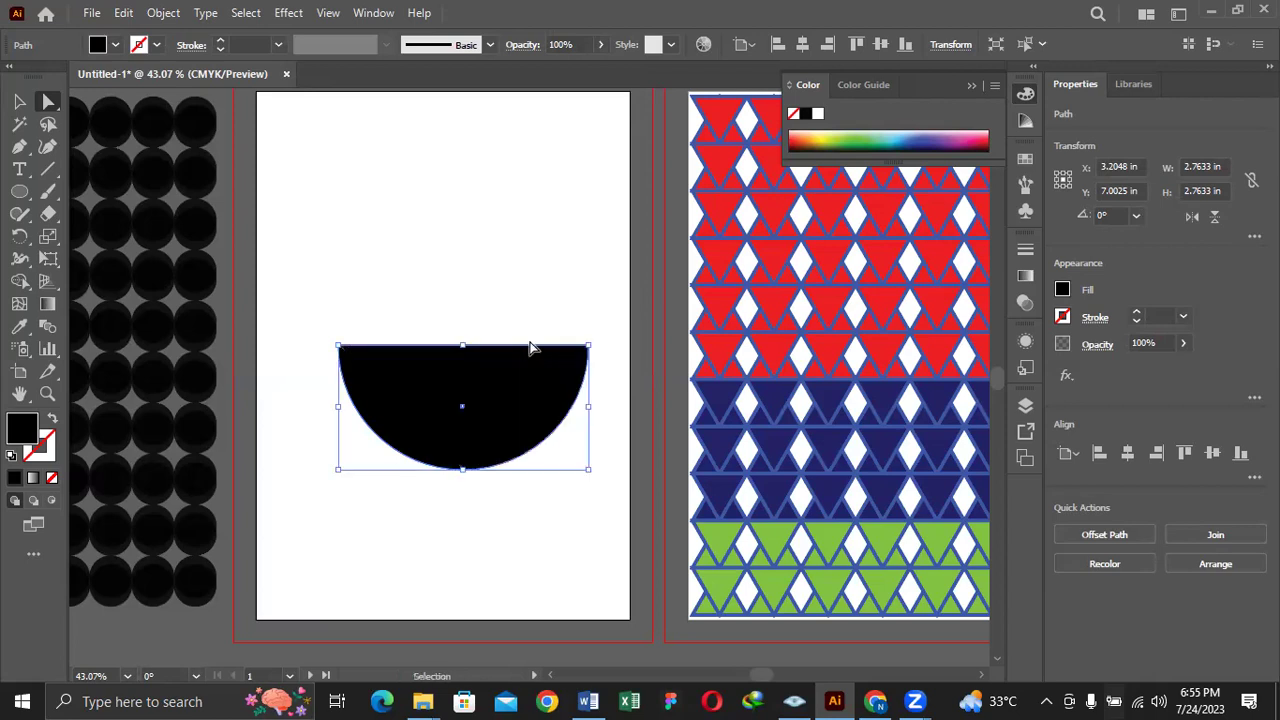
Try to add an anchor point at the middle of the half circle's open straight edge with the Add Anchor Point tool
left_click(19, 146)
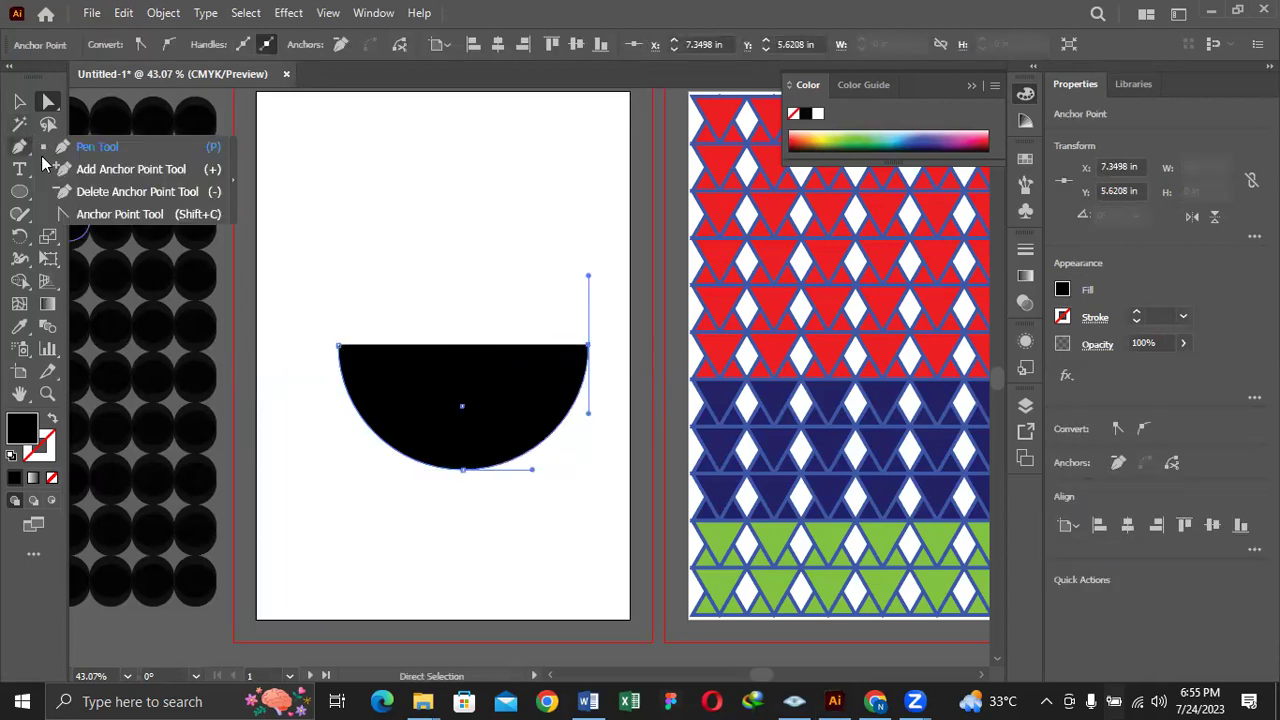
left_click(66, 173)
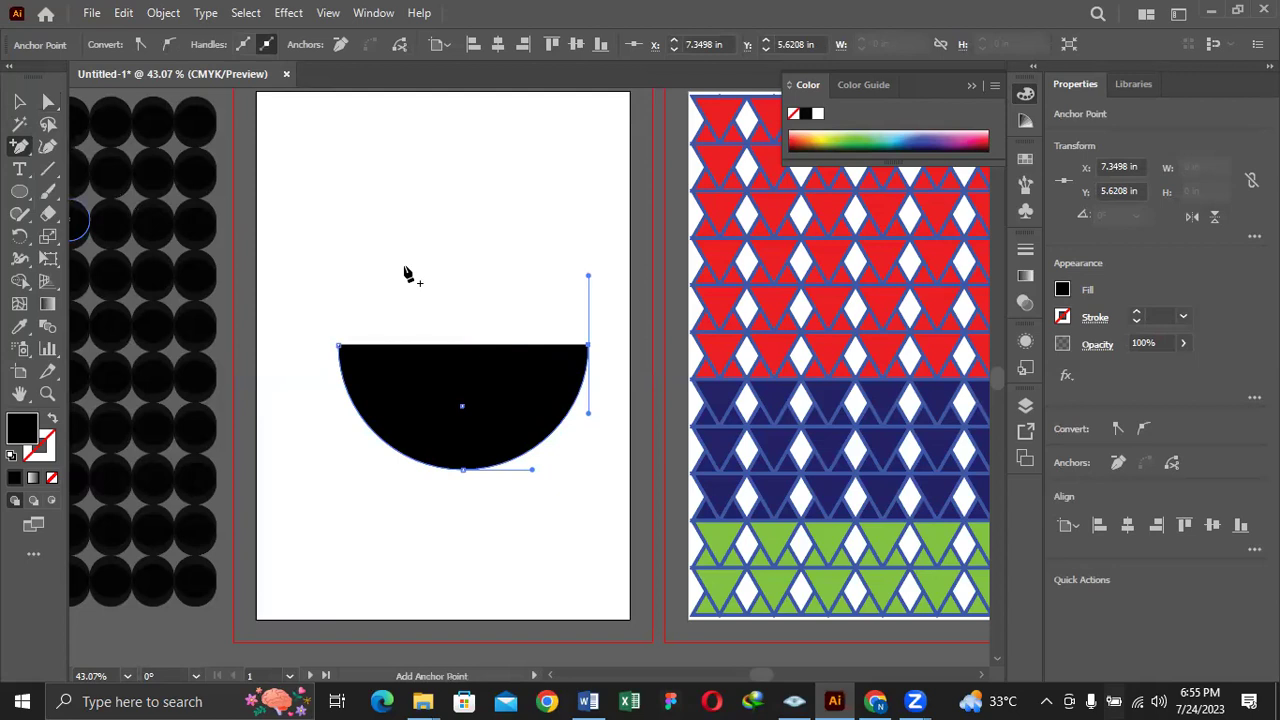
left_click(466, 347)
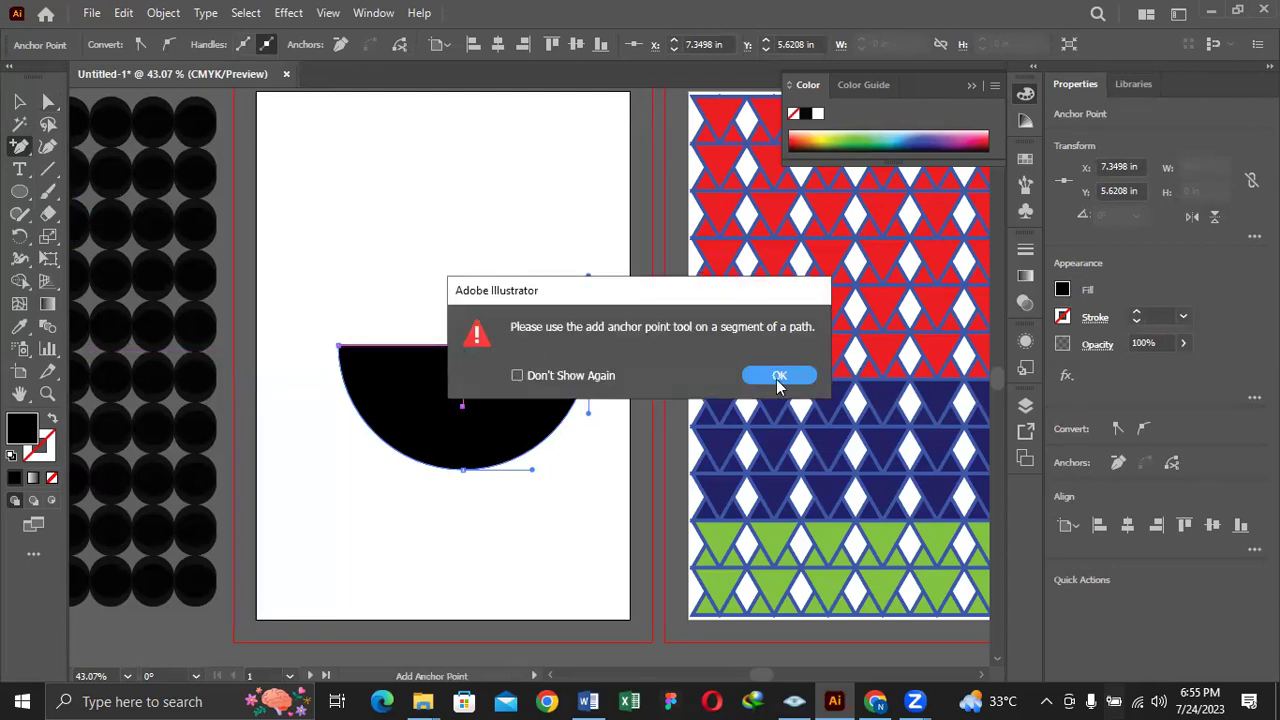
left_click(776, 380)
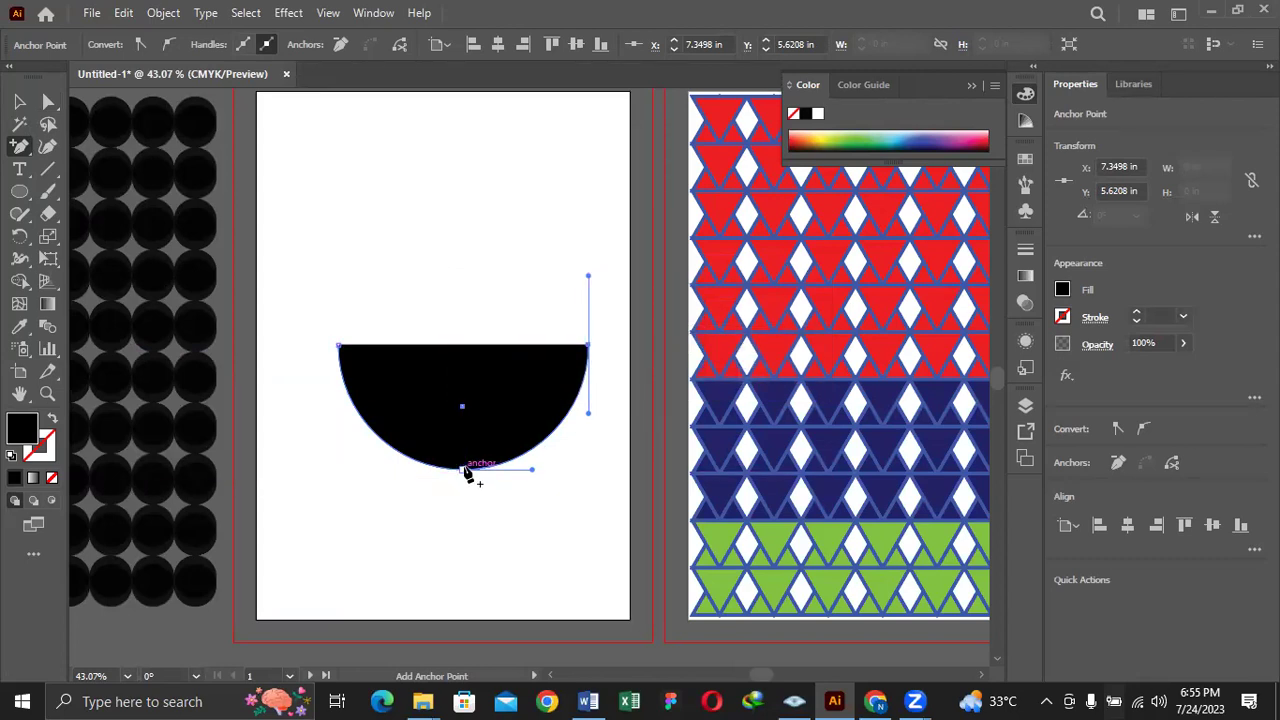
left_click(463, 348)
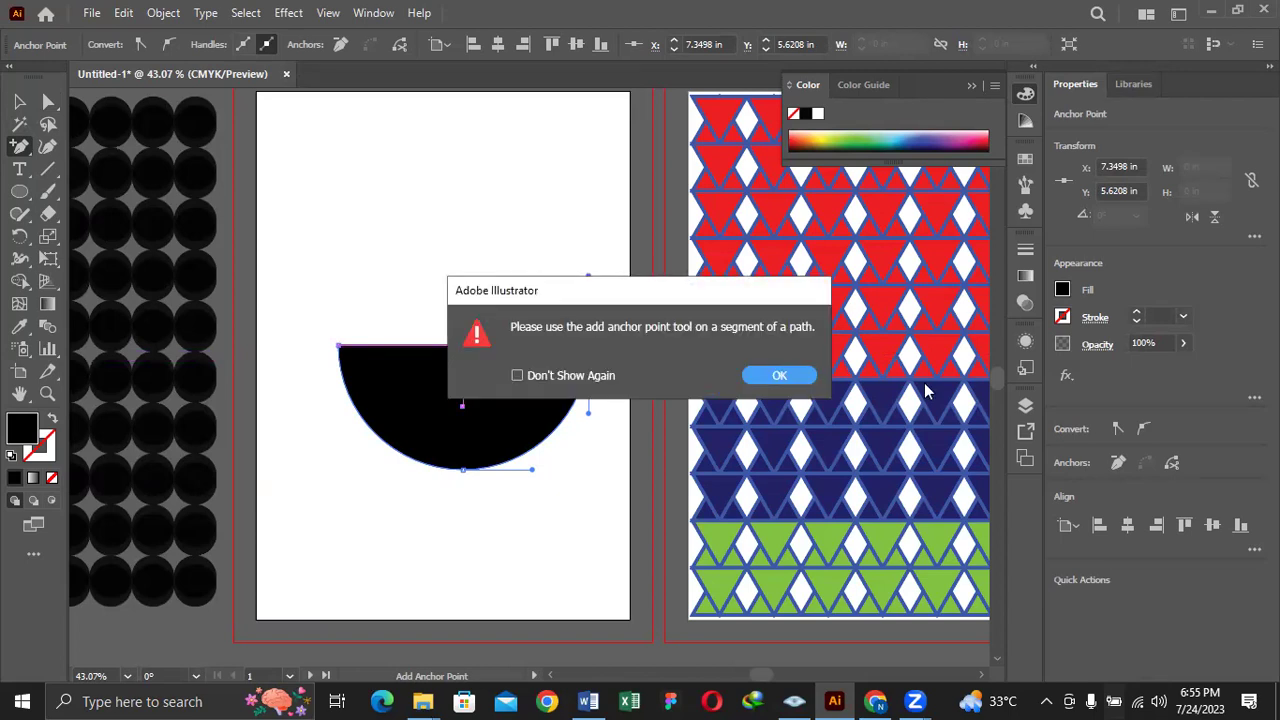
left_click(768, 375)
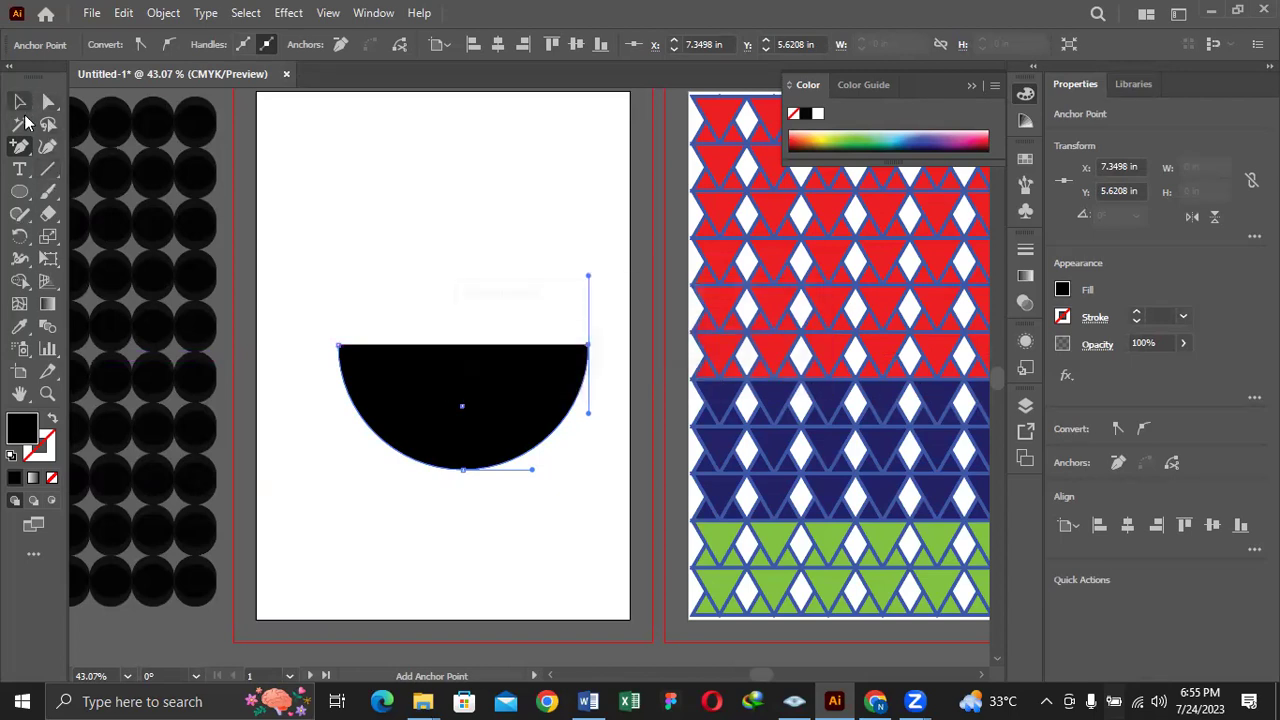
Close the half circle's open straight edge with the Pen tool, joining its left end anchor to its right one
left_click_drag(25, 152, 80, 145)
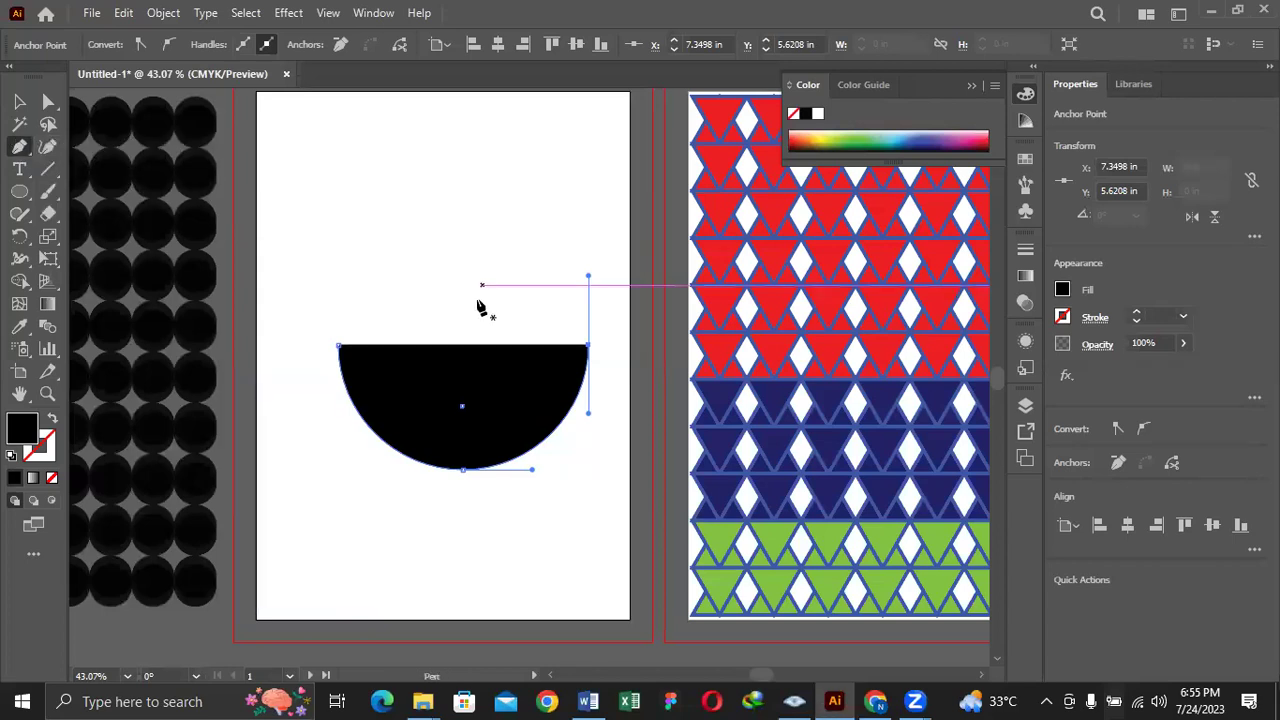
left_click(338, 345)
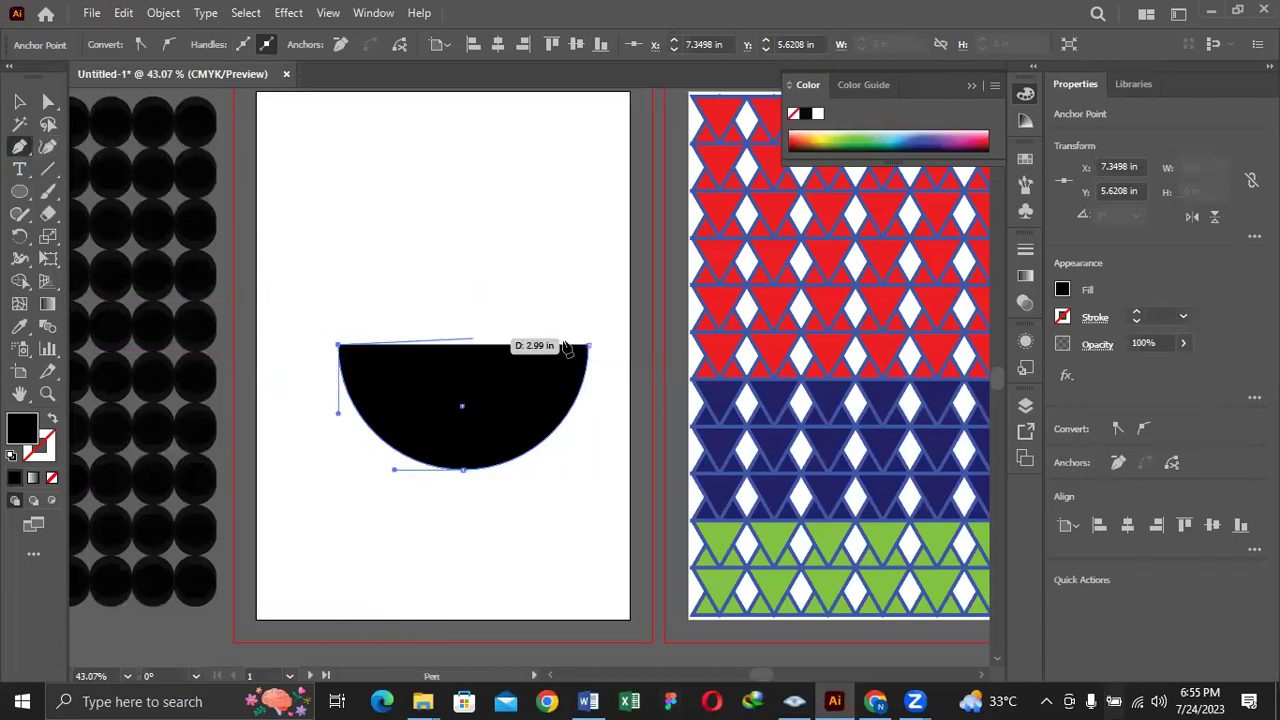
left_click(590, 346)
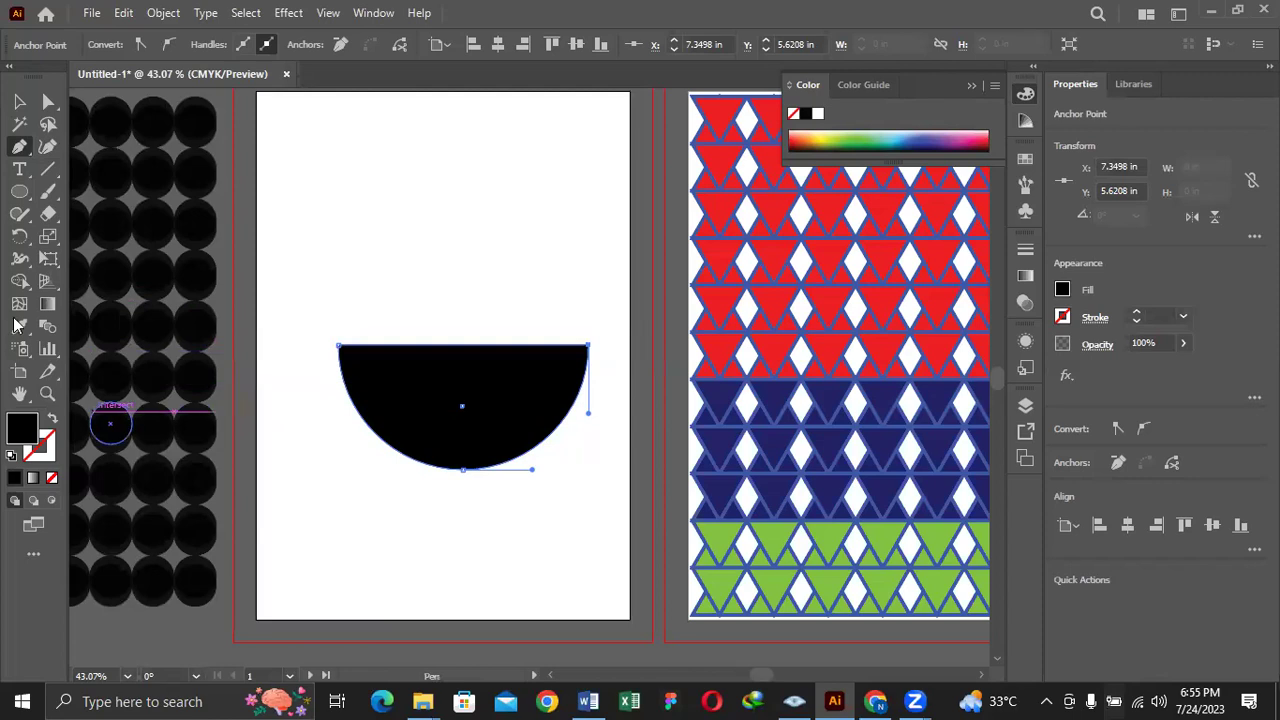
Add an anchor point at the middle of the straight edge and delete the right corner anchor to form a quarter circle
left_click_drag(20, 146, 95, 171)
left_click(463, 346)
left_click(48, 101)
left_click(590, 347)
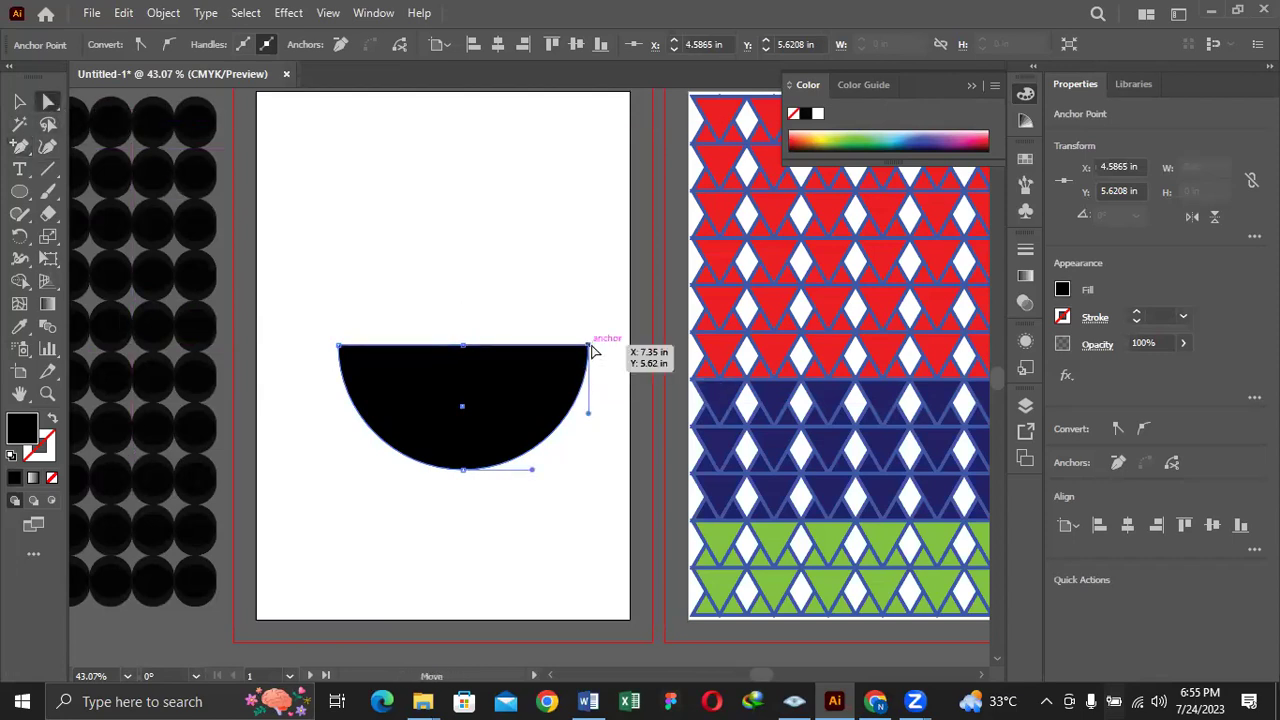
key("Delete")
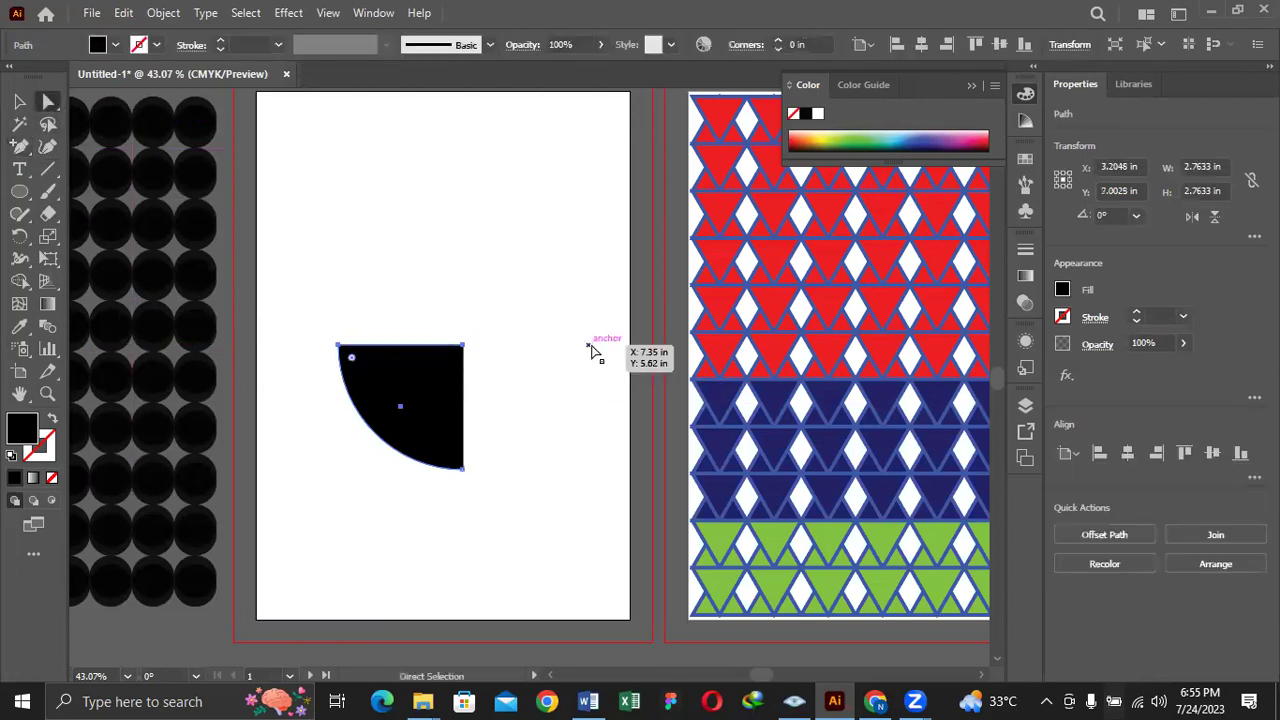
left_click(19, 101)
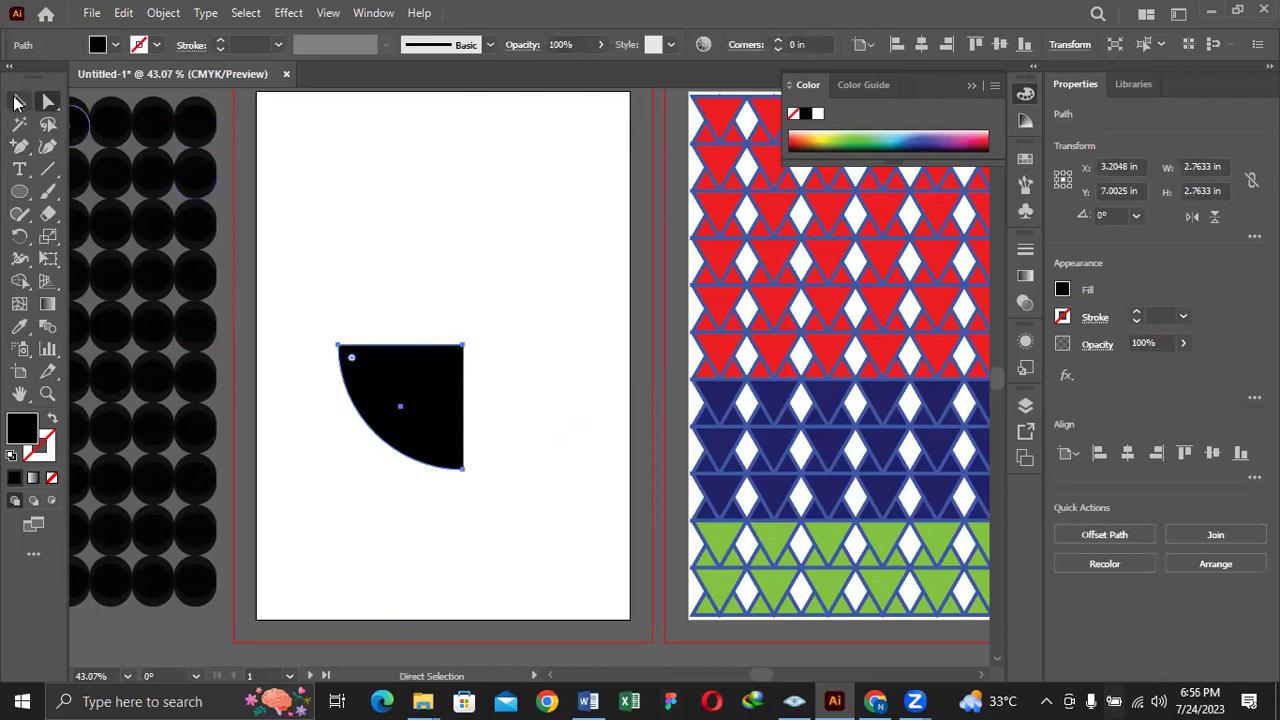
left_click(614, 231)
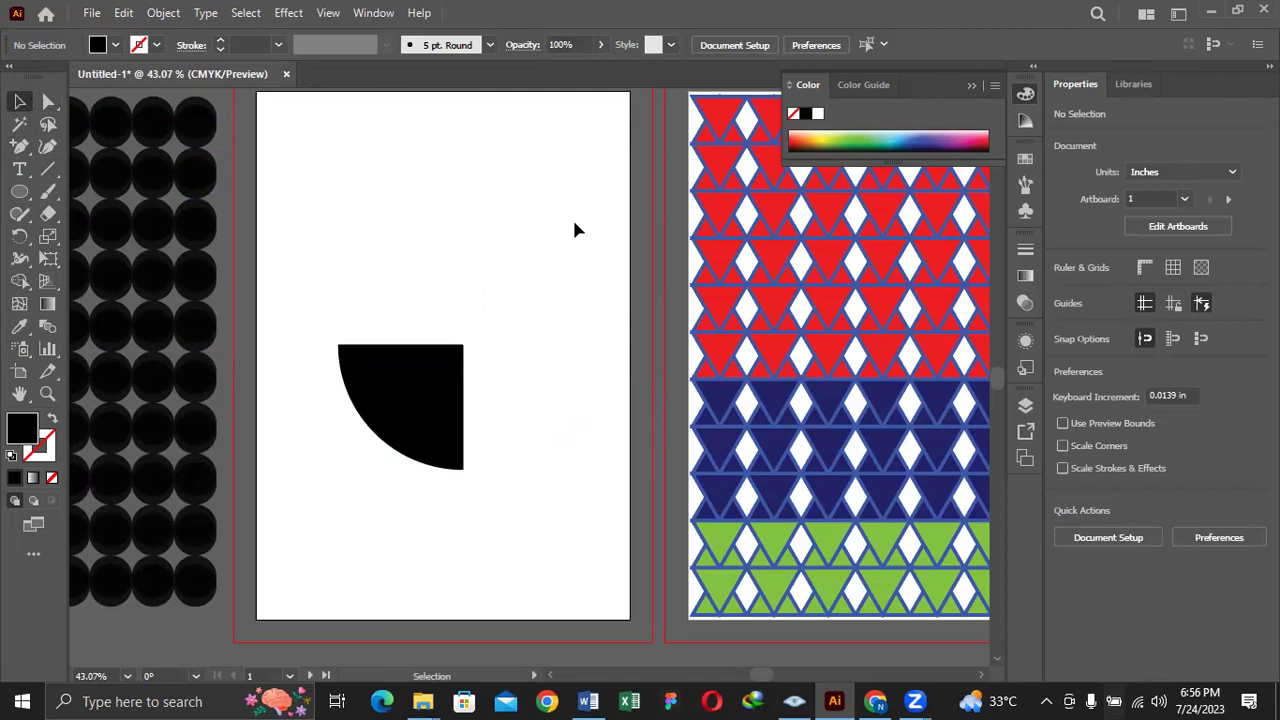
Undo the quarter-circle and half-circle edits back to the full circle, and deselect it
key("z")
key("v")
key("ctrl+z")
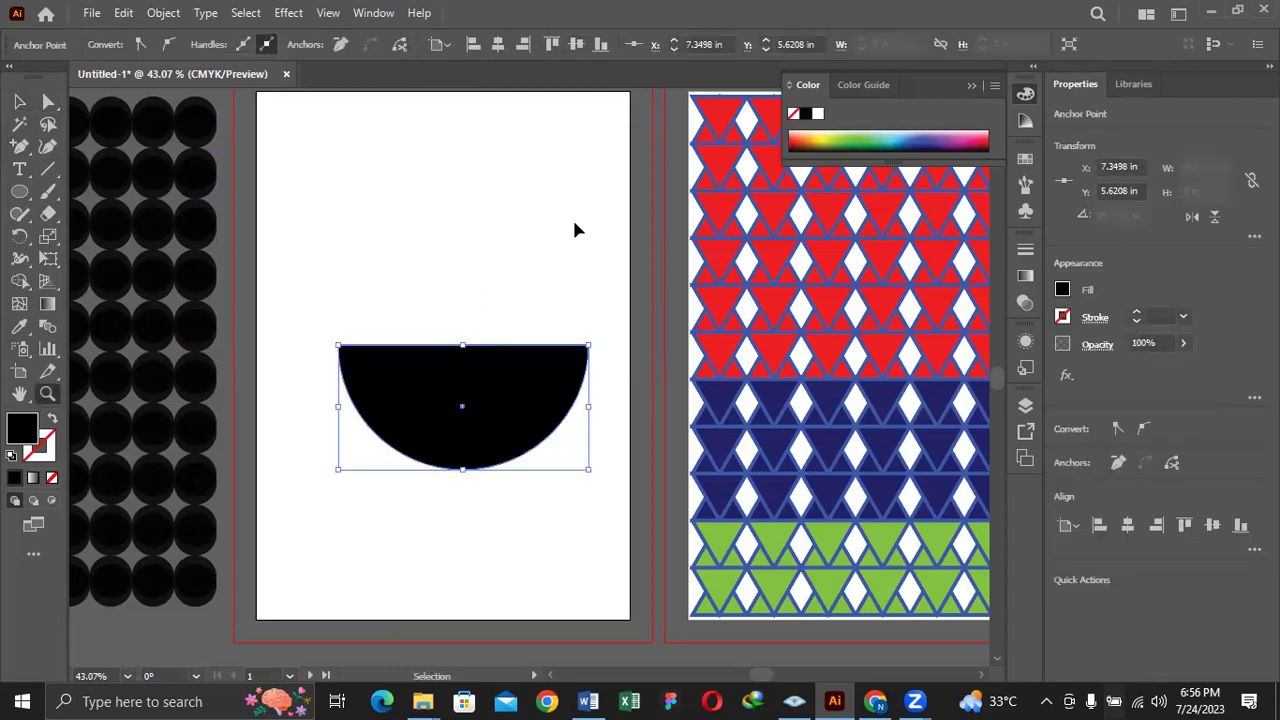
key("ctrl+z")
key("z")
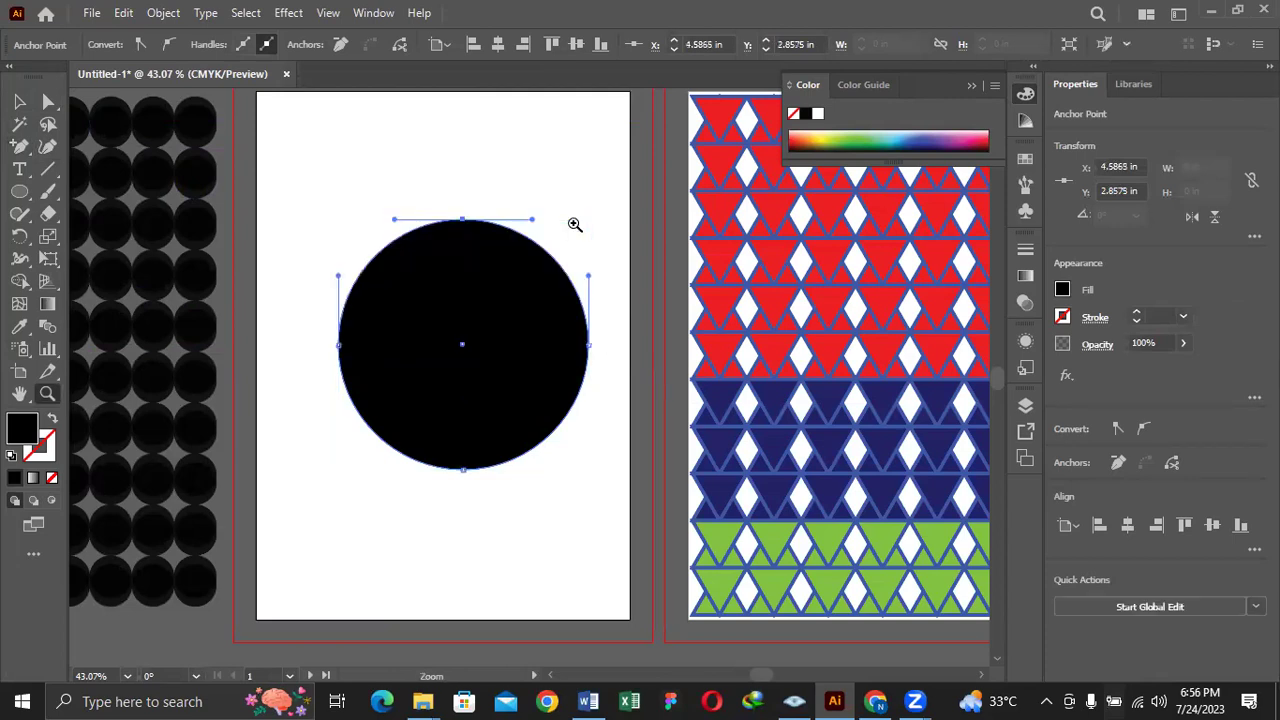
left_click(17, 101)
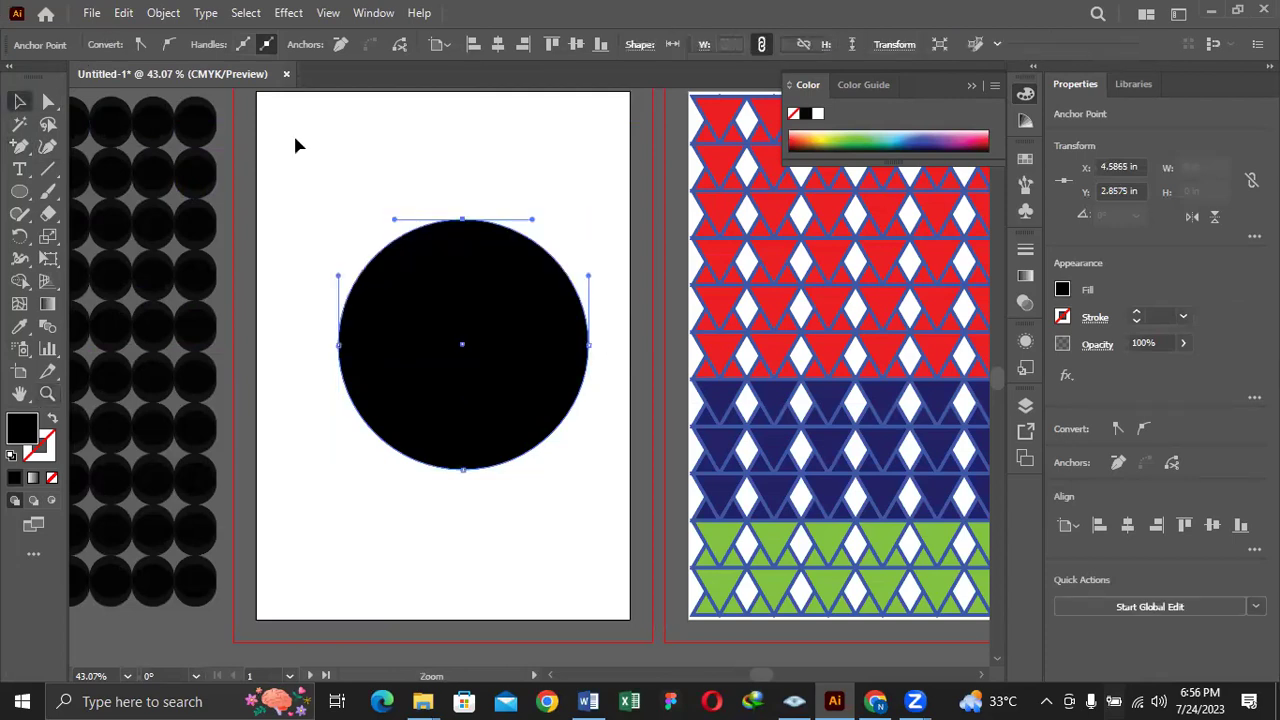
left_click(418, 157)
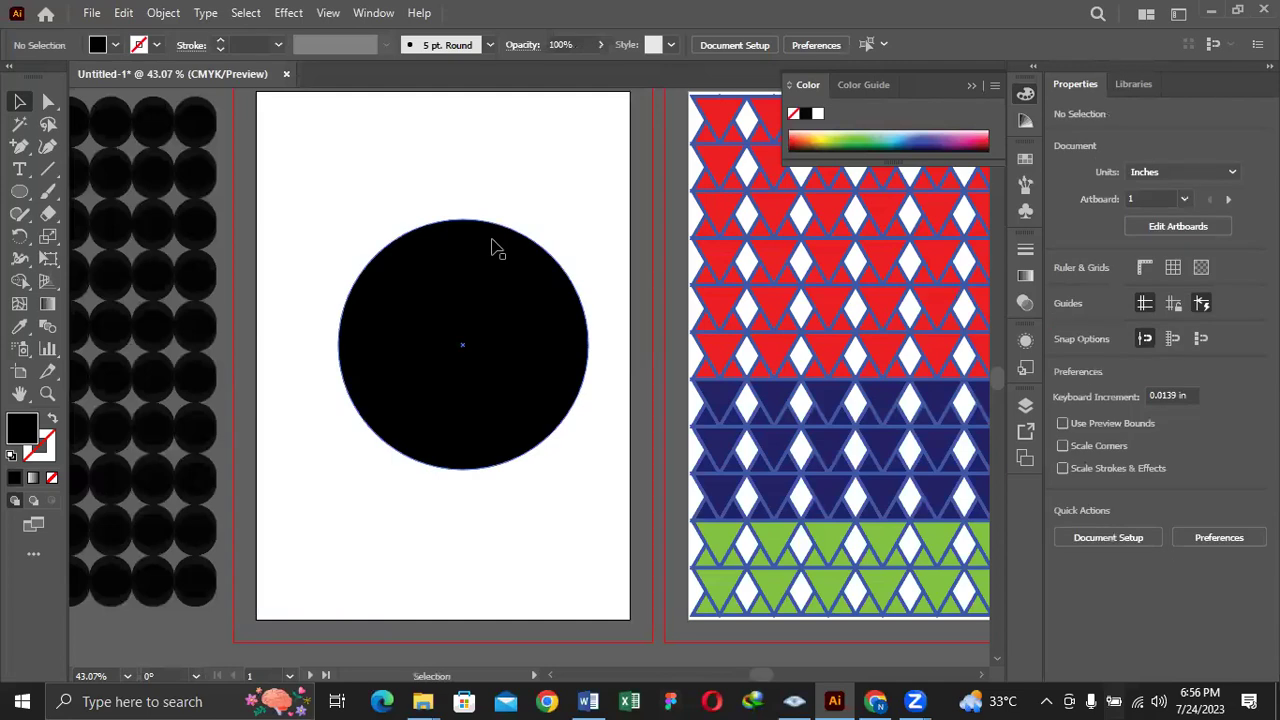
Delete the circle's right anchor point with Direct Selection, leaving only the left half circle
left_click(53, 101)
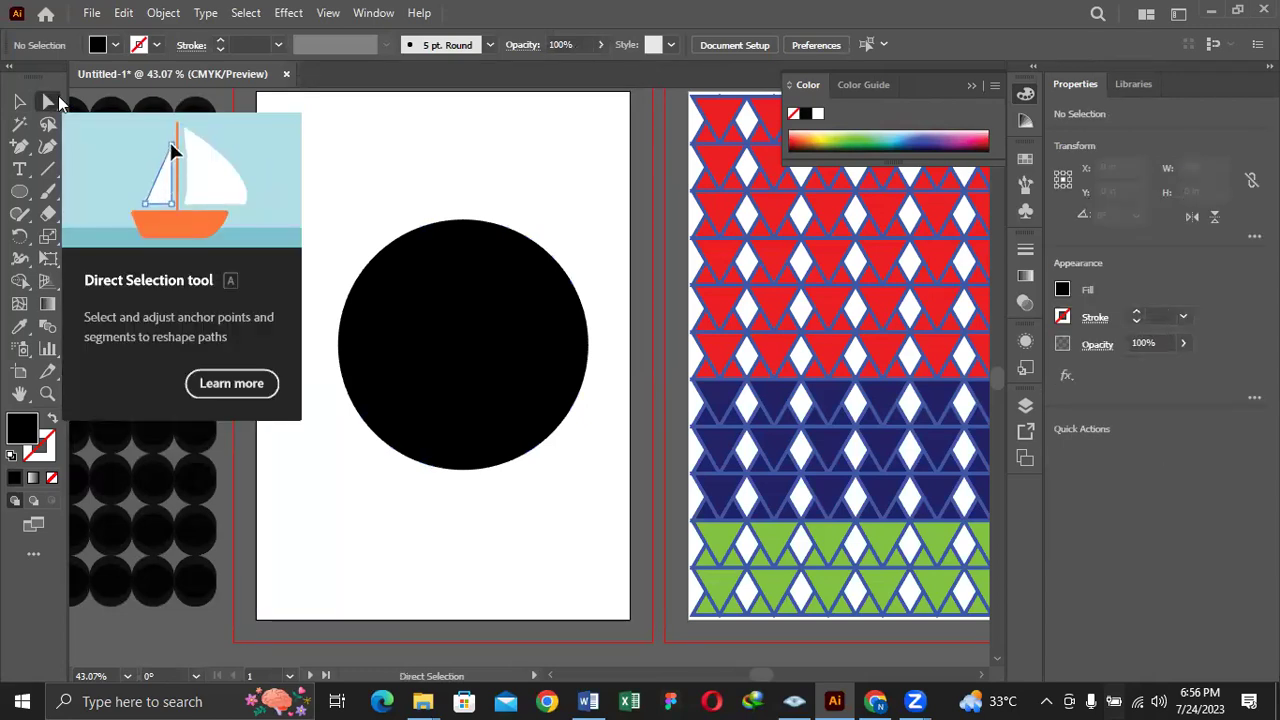
left_click(457, 274)
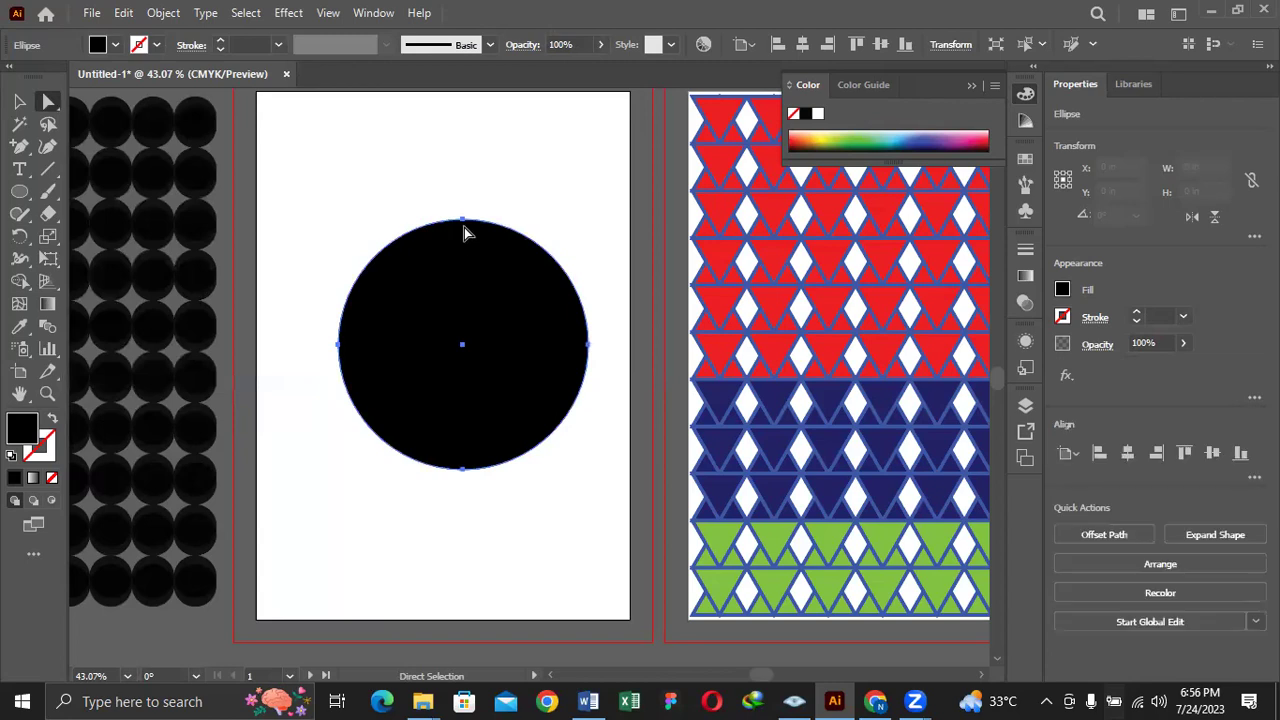
left_click(588, 346)
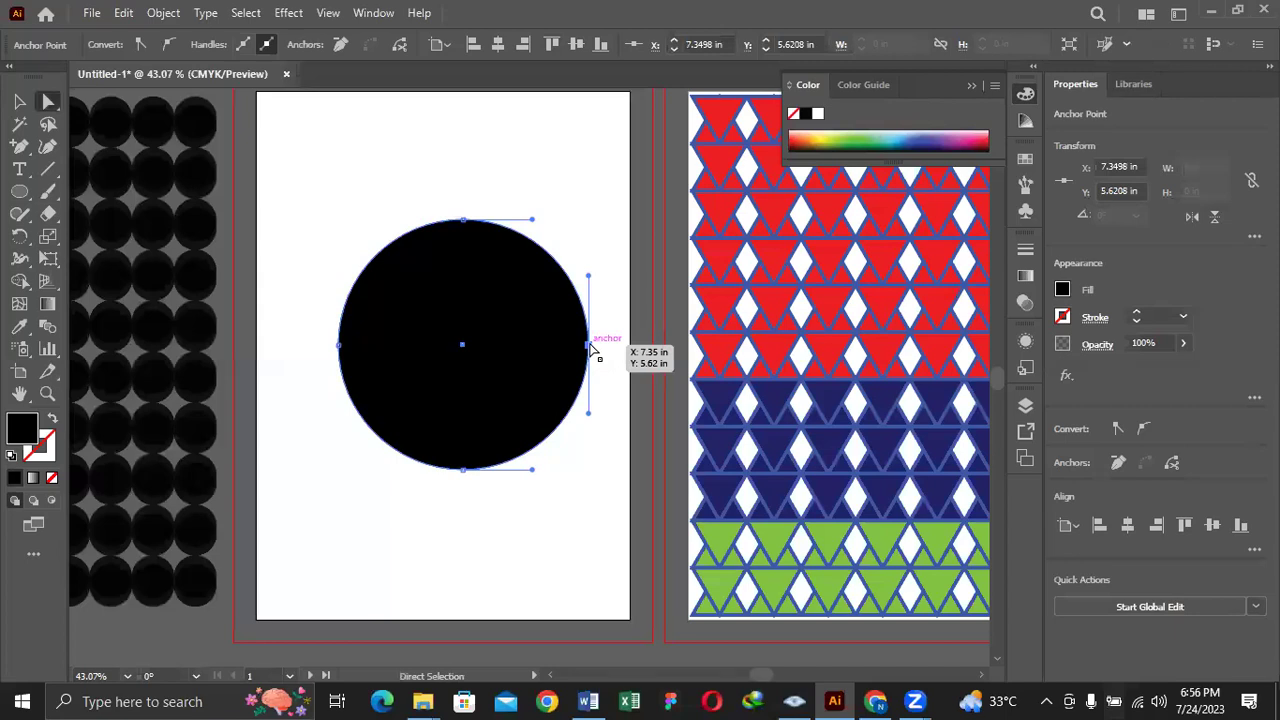
key("Delete")
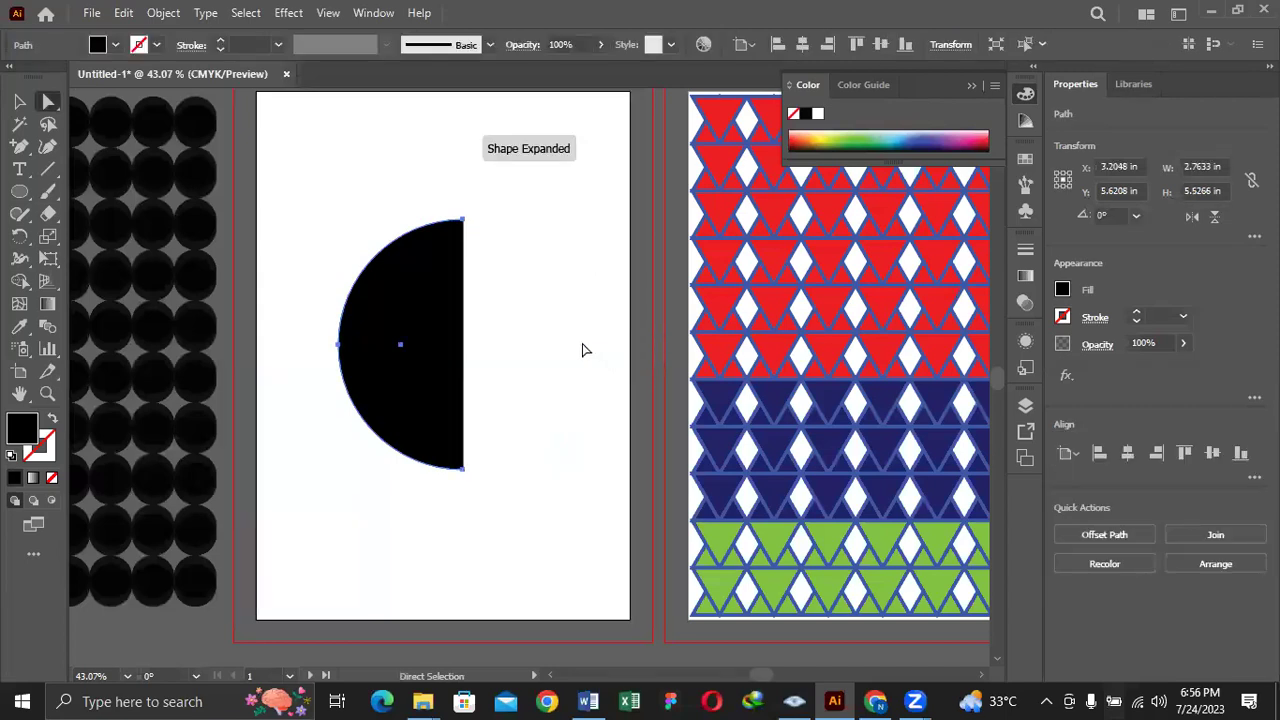
Close the half circle's open straight edge with the Pen tool, joining its top end anchor to its bottom one
left_click_drag(19, 146, 101, 148)
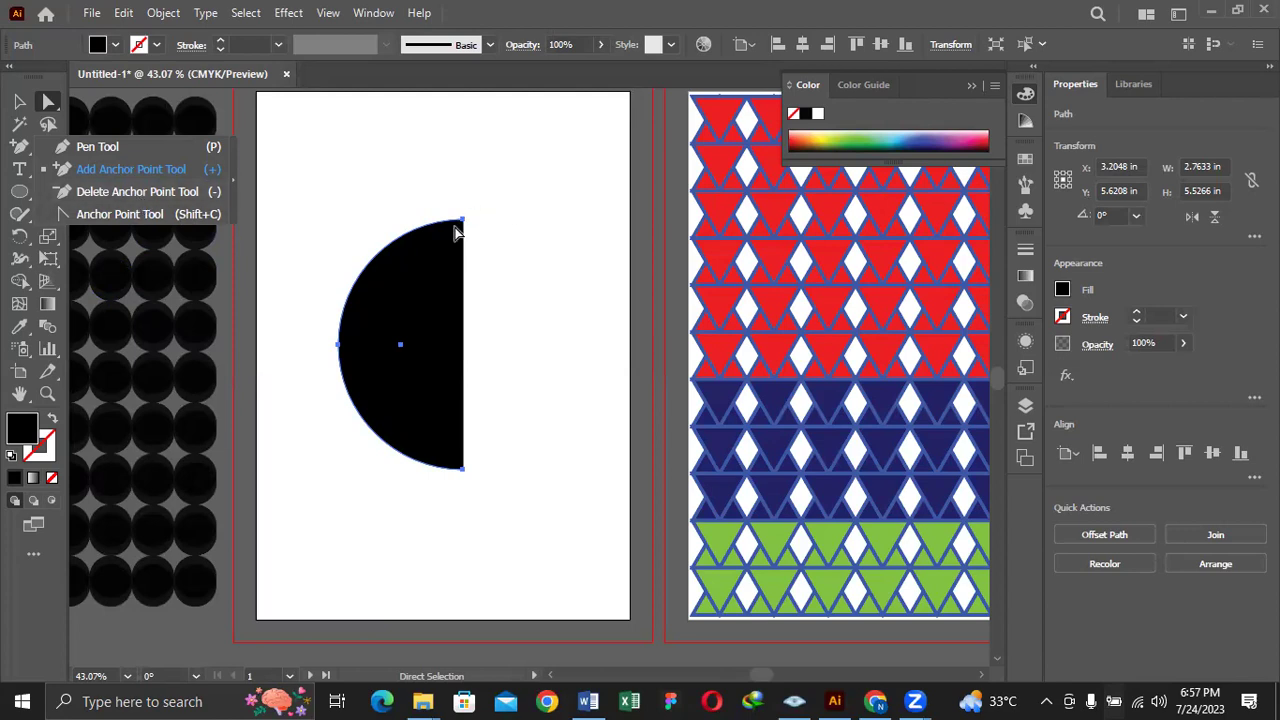
left_click(97, 177)
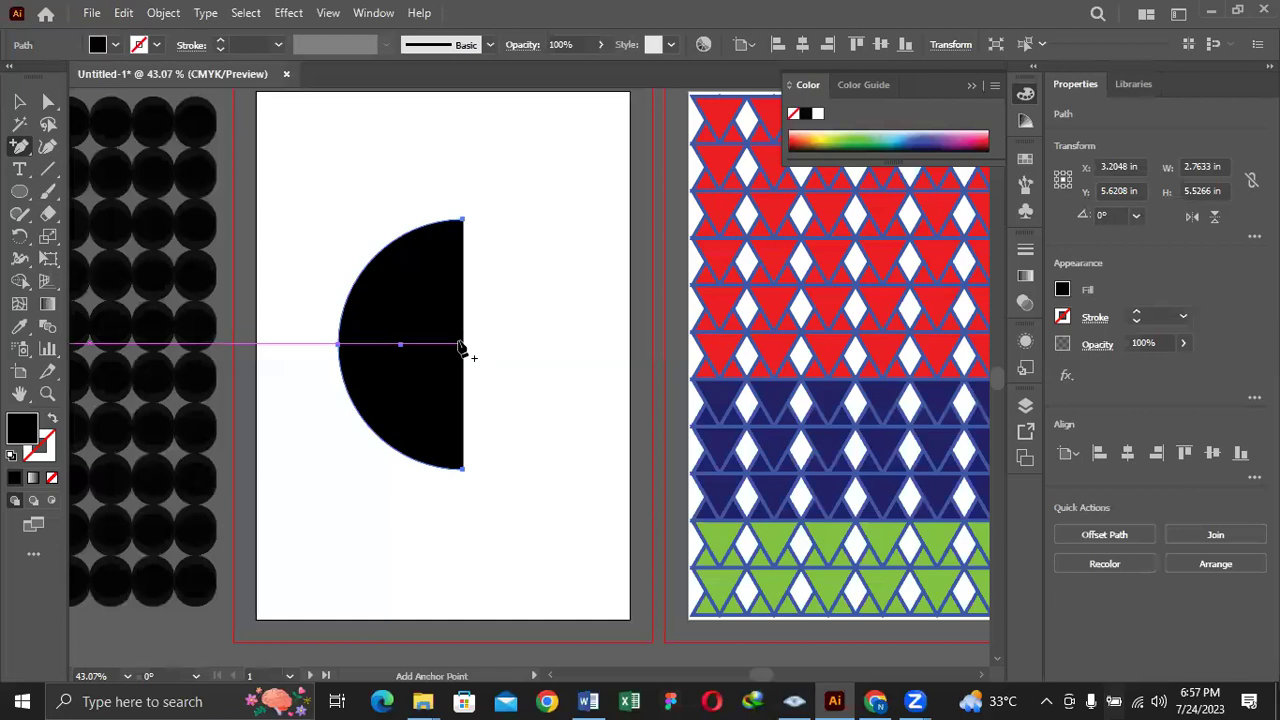
left_click_drag(28, 148, 85, 143)
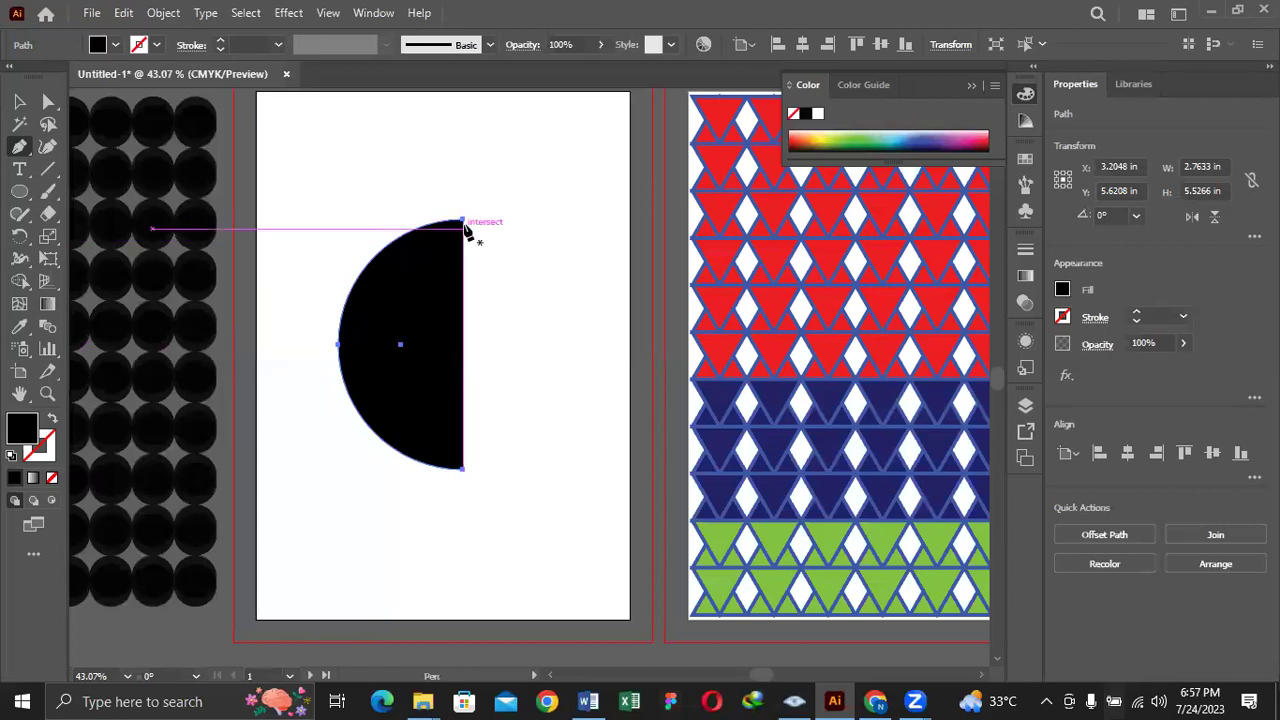
left_click(462, 221)
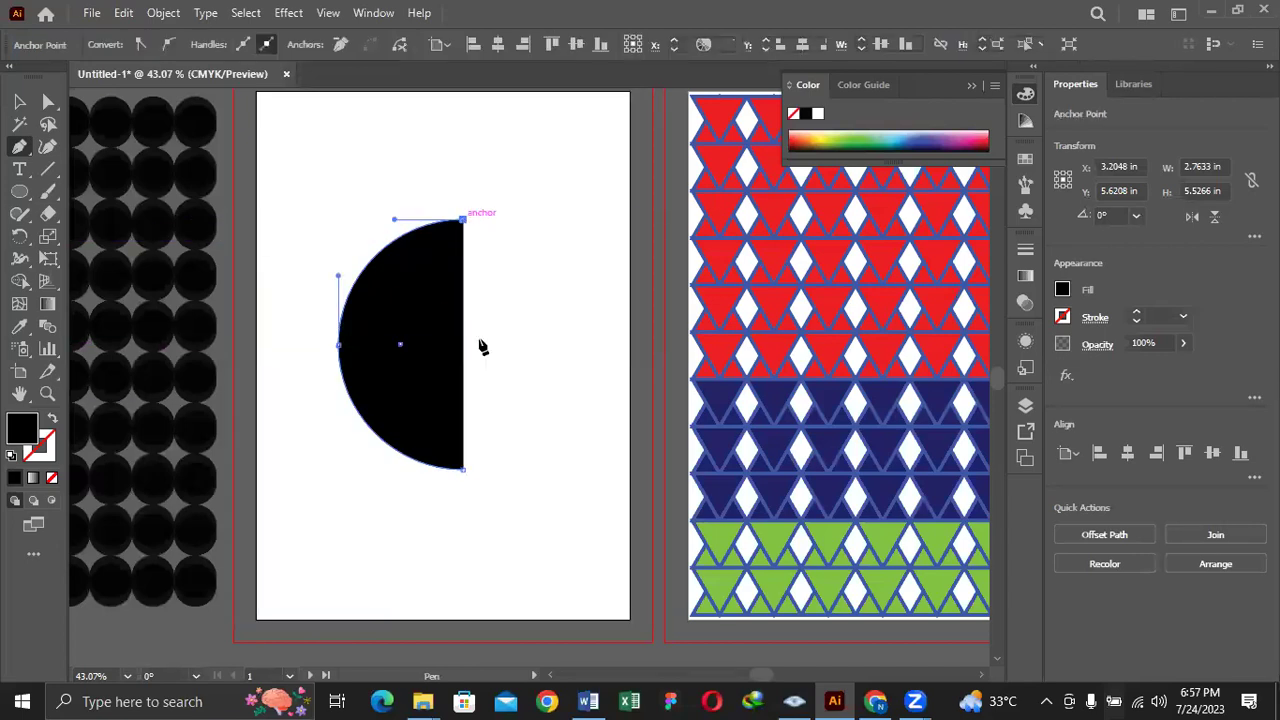
left_click(463, 469)
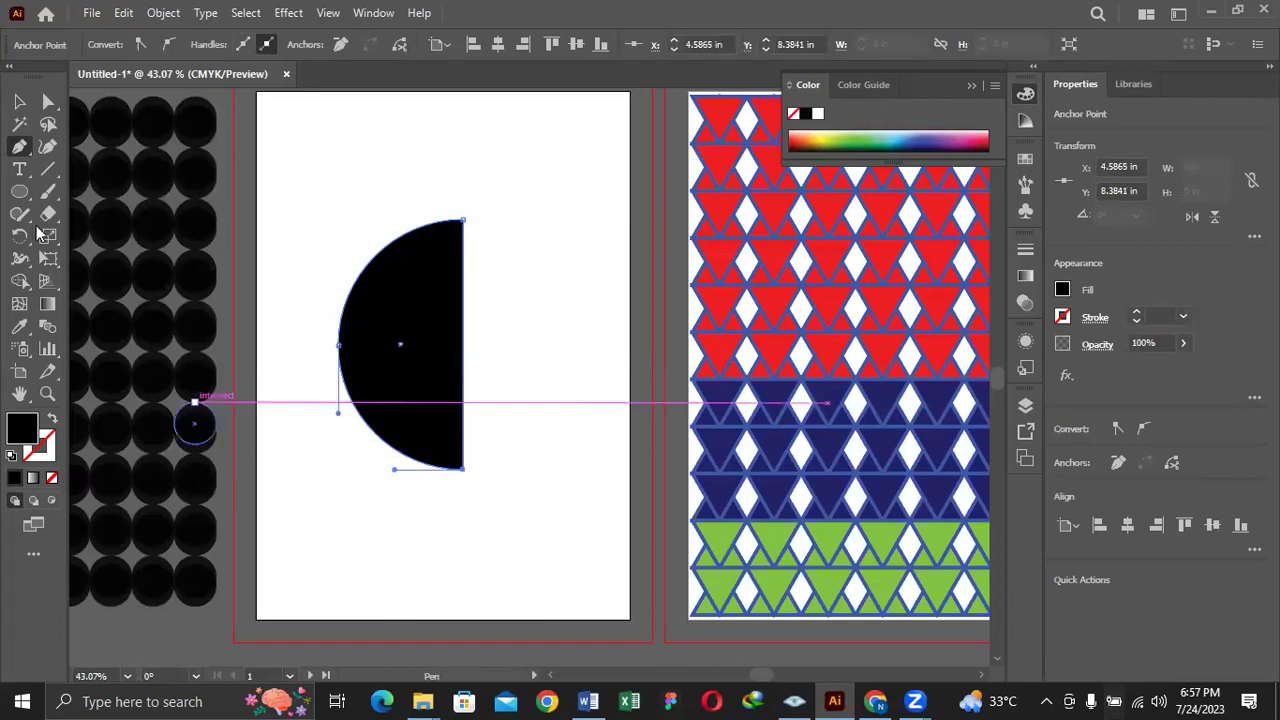
Add an anchor point at the middle of the straight edge and delete the top anchor, leaving the lower-left quarter circle
left_click_drag(15, 148, 87, 175)
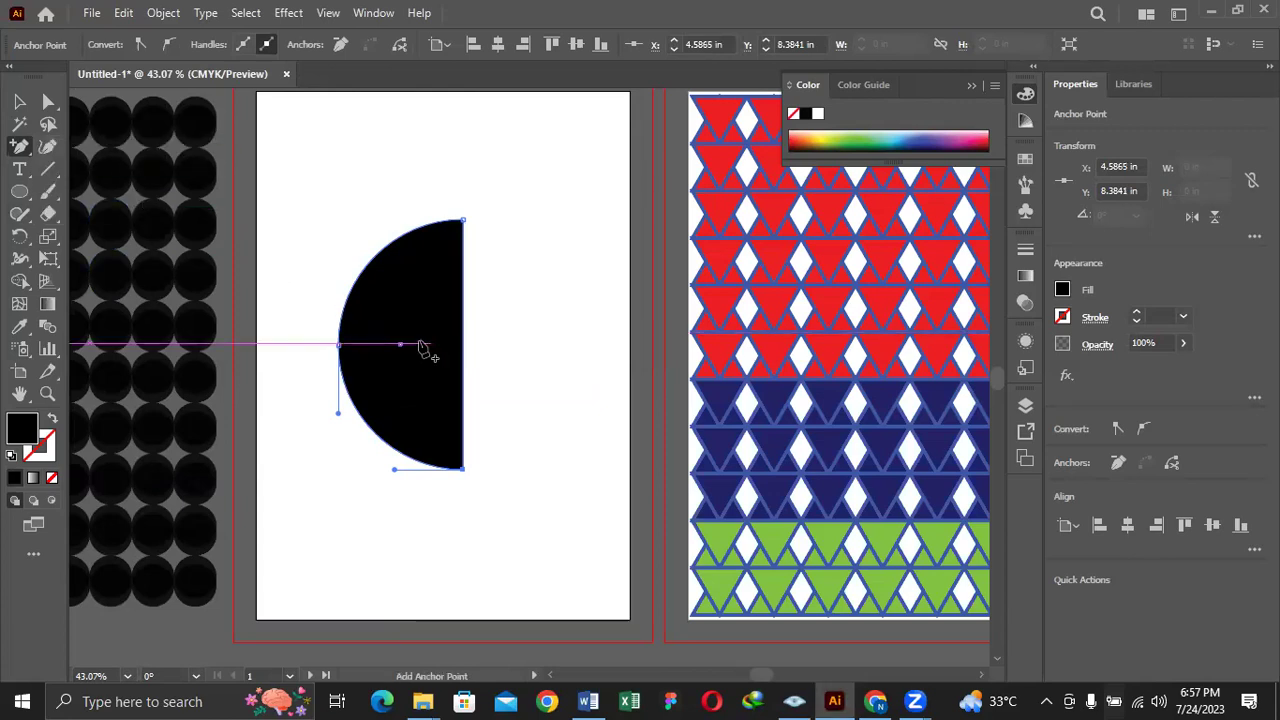
left_click(462, 345)
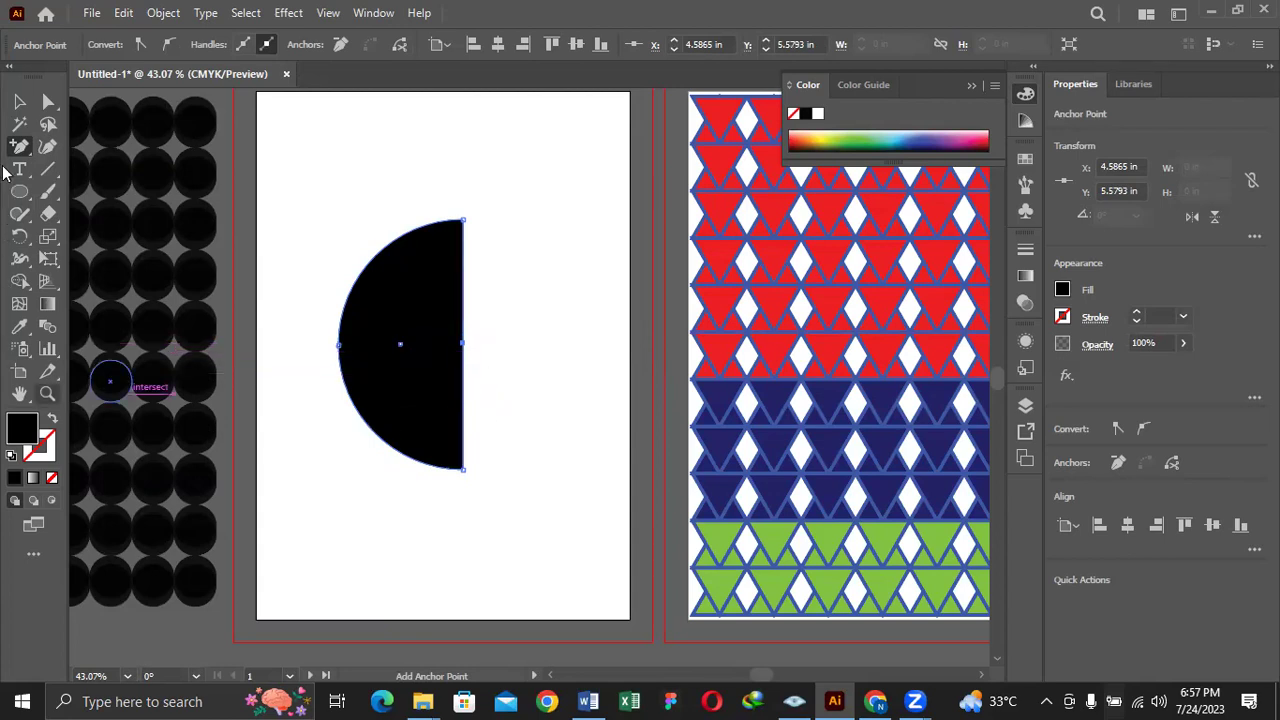
left_click(48, 101)
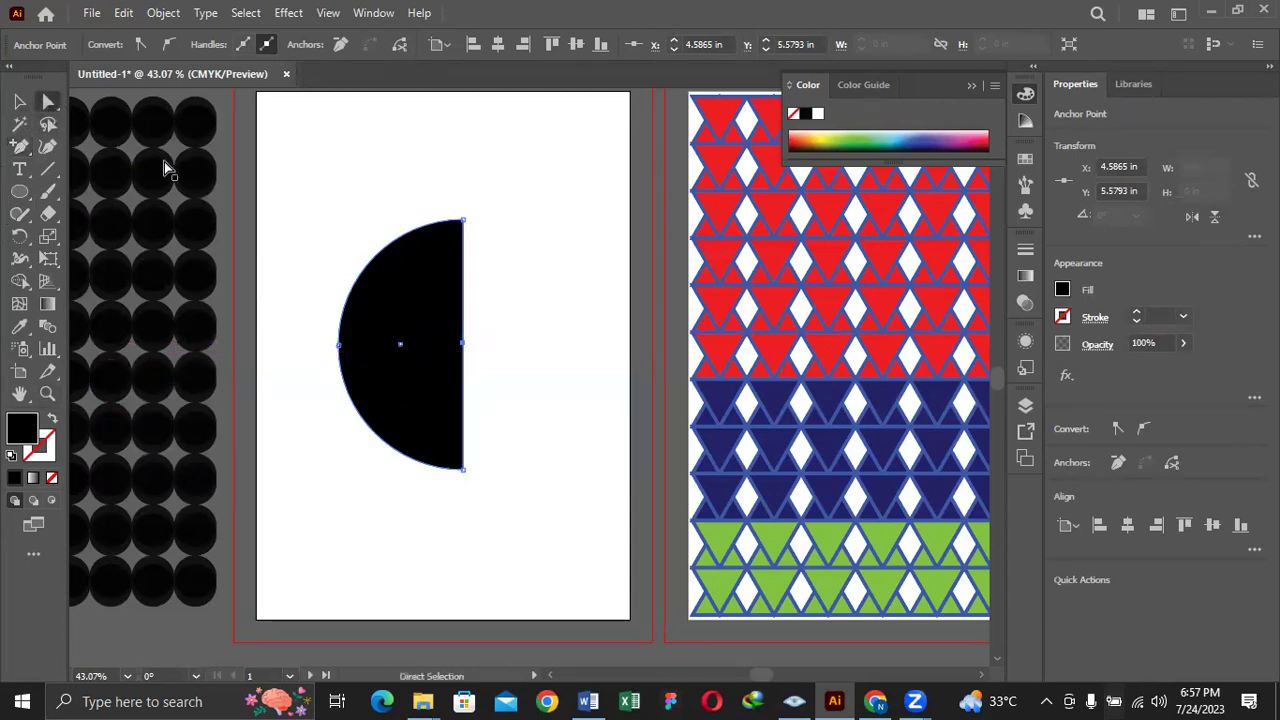
left_click(463, 222)
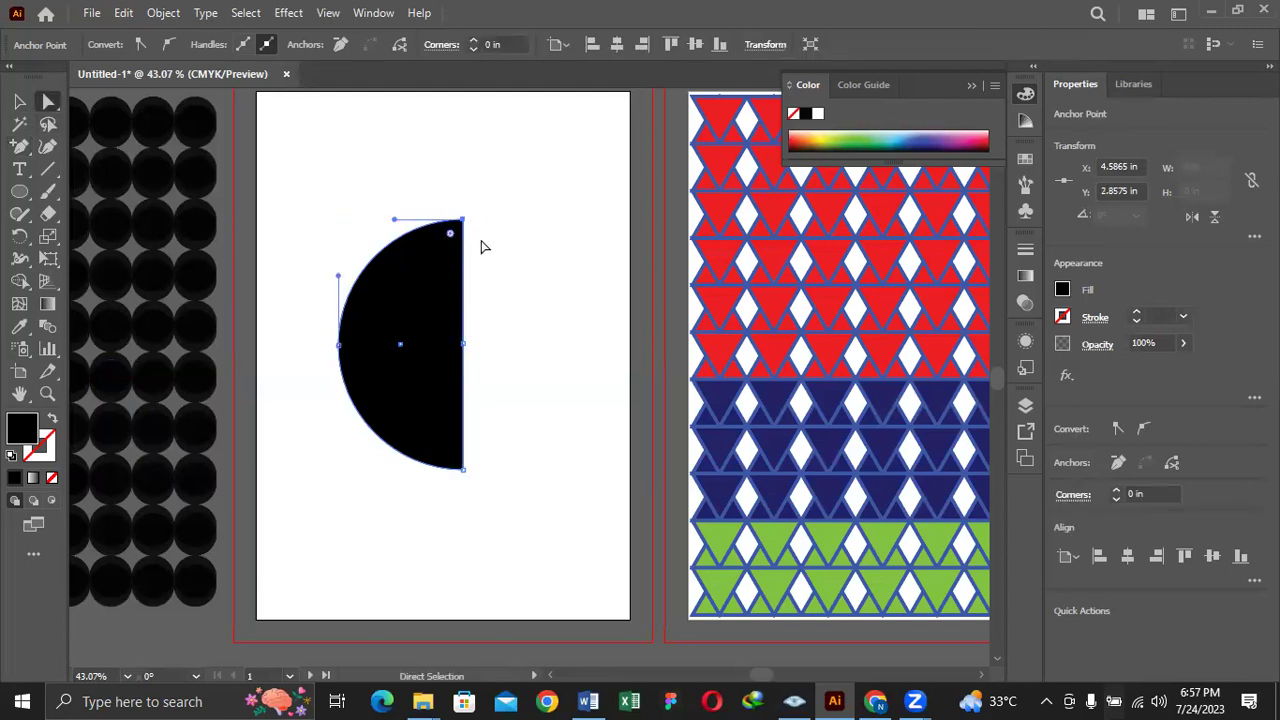
key("Delete")
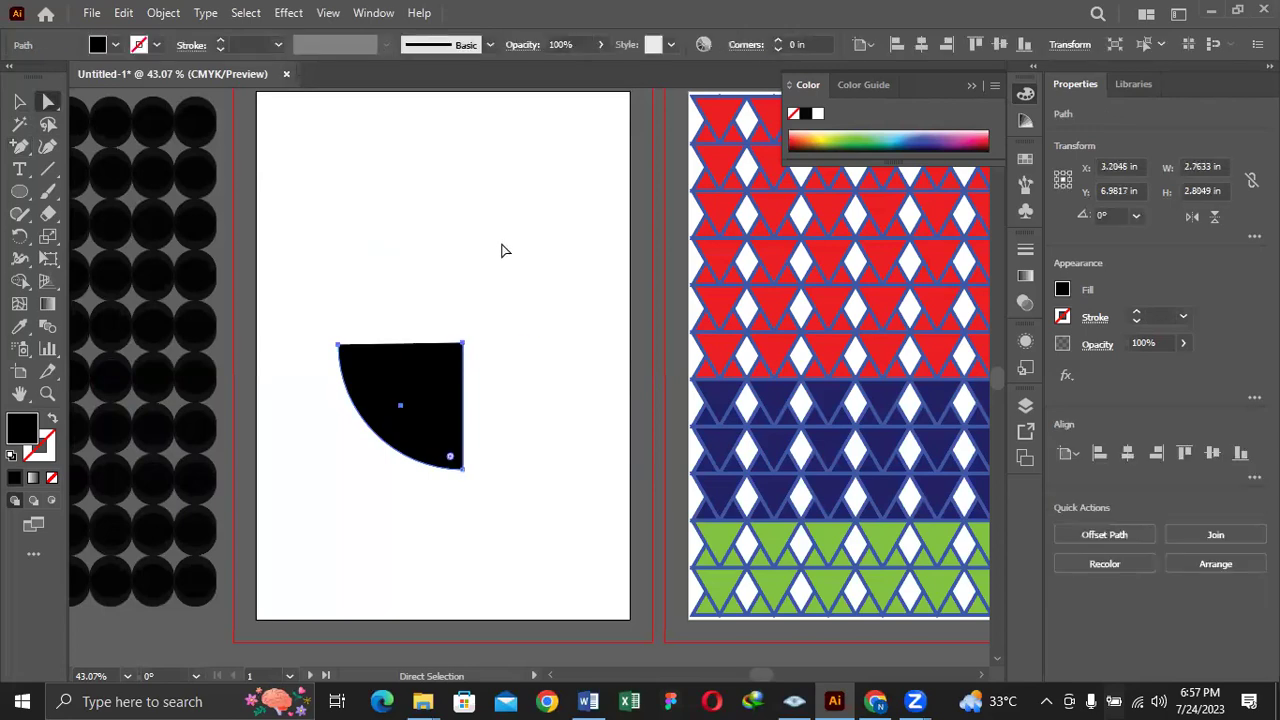
left_click(498, 262)
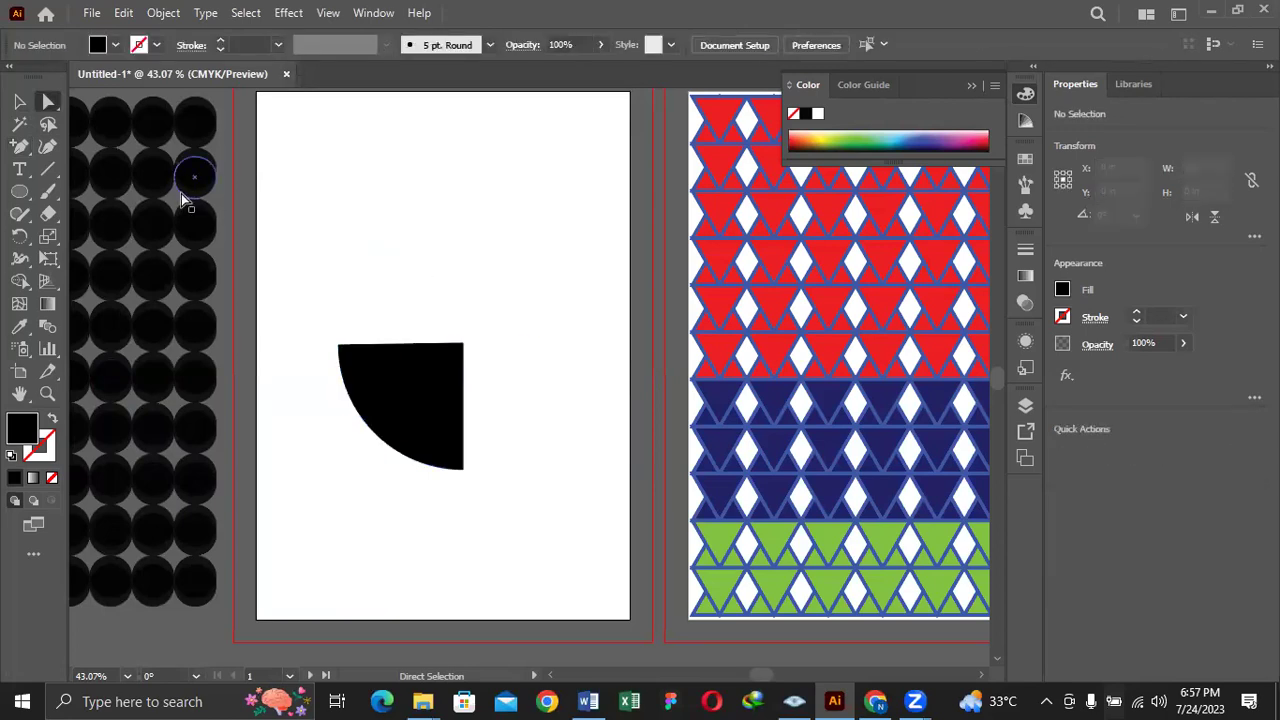
Delete the quarter circle from the artboard
left_click(19, 101)
left_click(408, 394)
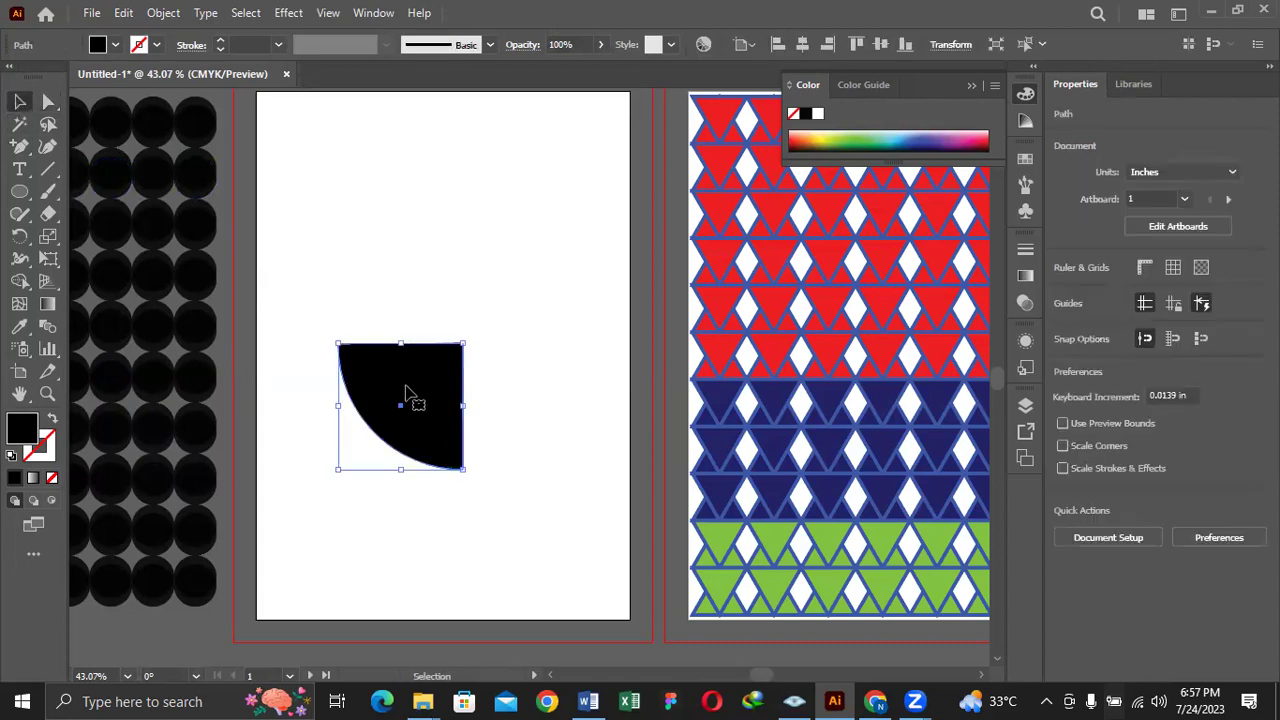
key("Delete")
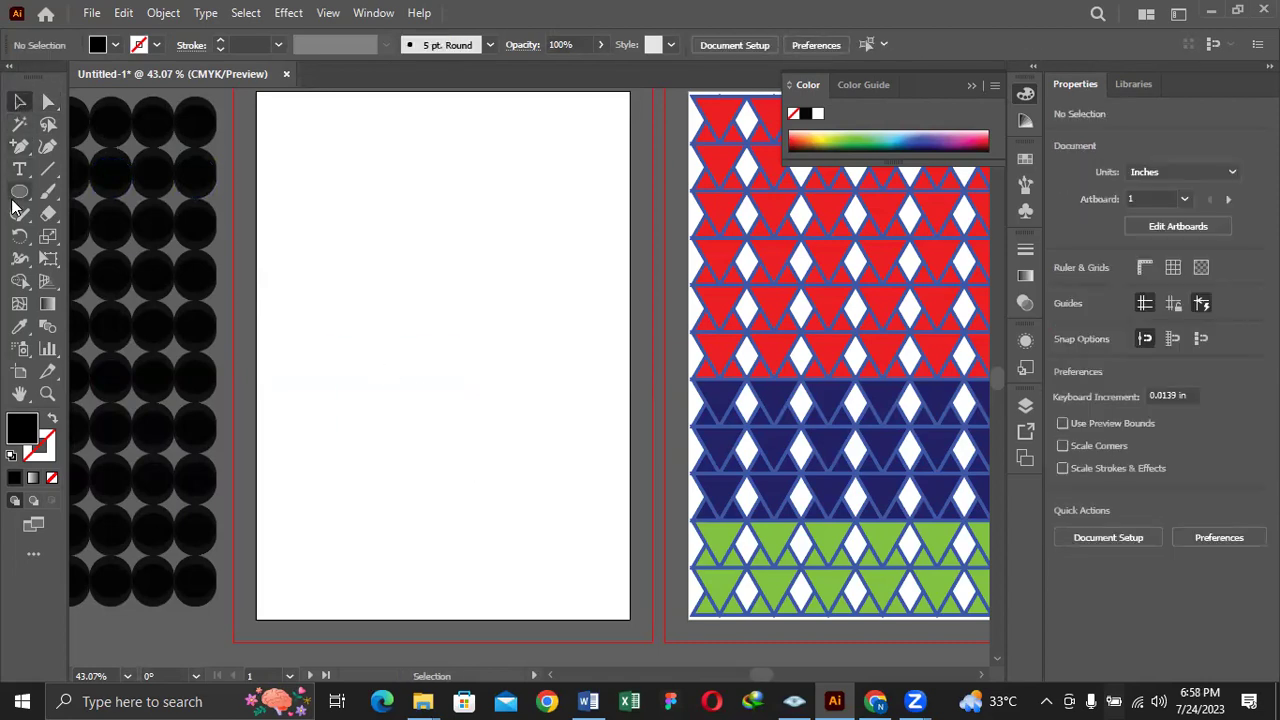
Draw a rectangle about 5.58 by 7.61 in on the blank artboard and fill it with light yellow FFED9F
right_click(19, 191)
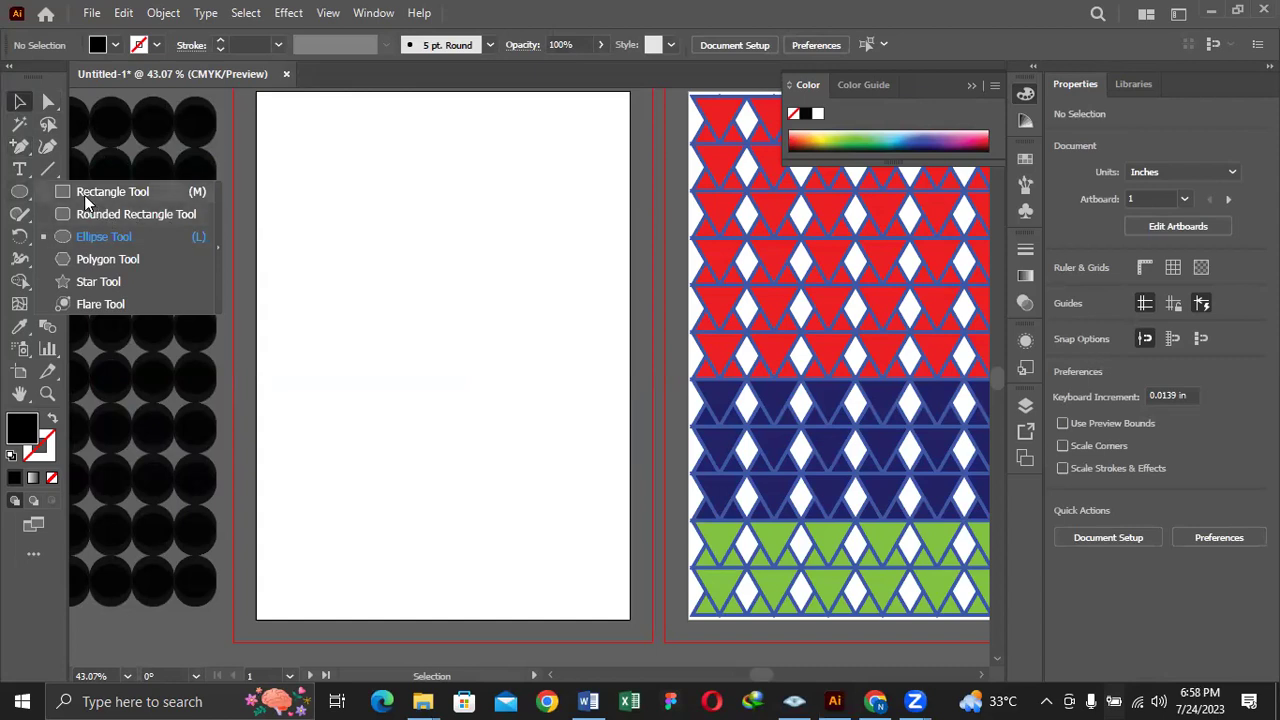
left_click(86, 194)
left_click_drag(339, 186, 590, 529)
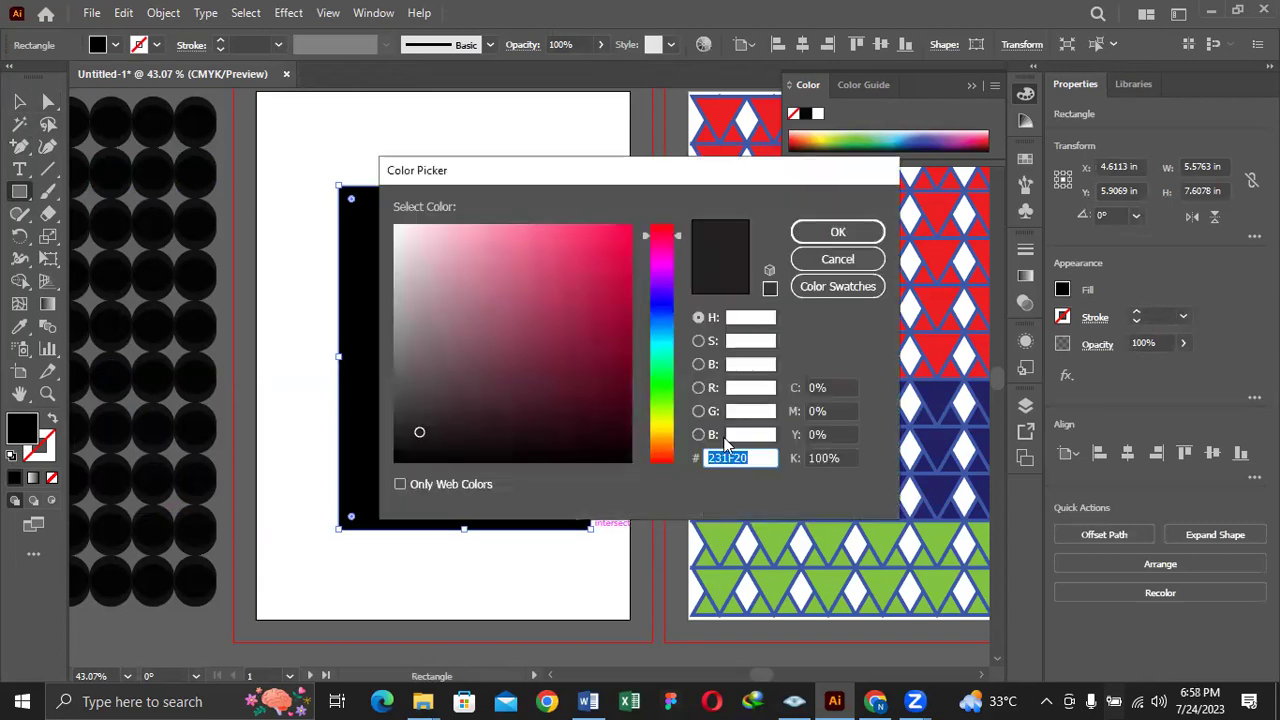
left_click_drag(666, 419, 663, 431)
left_click_drag(480, 246, 487, 203)
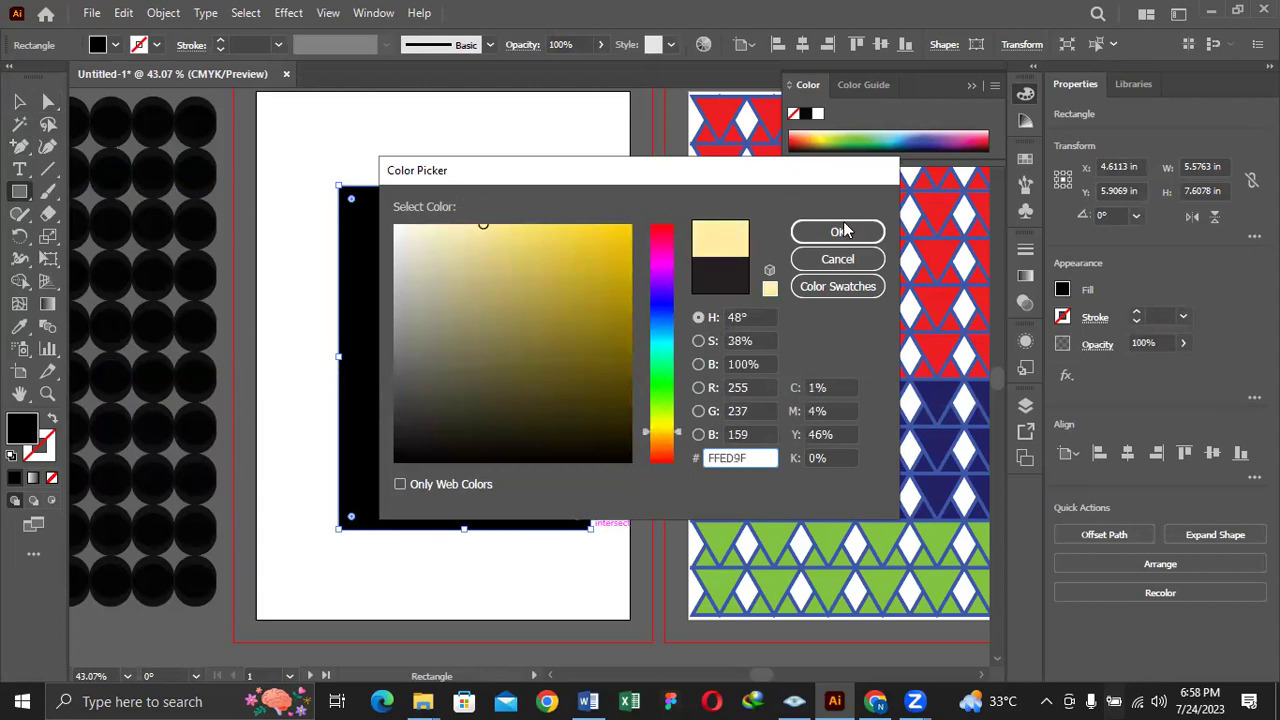
left_click(838, 231)
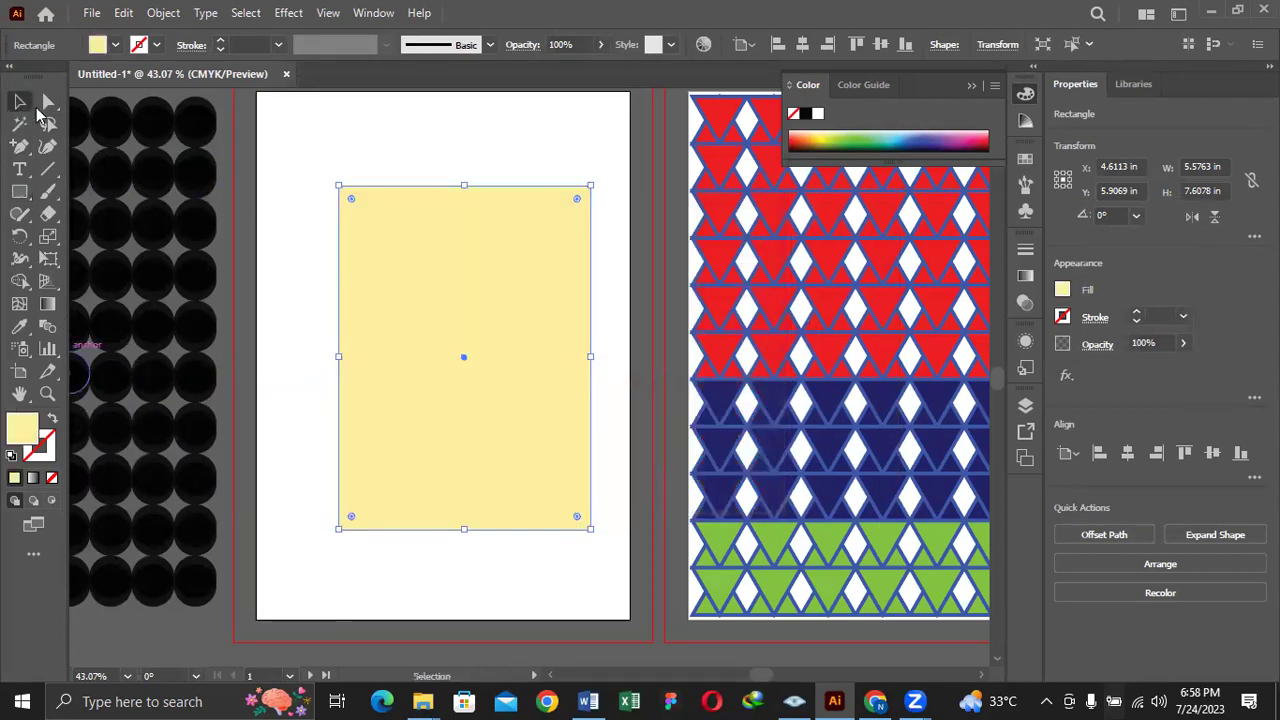
Round all the rectangle's corners to about 2.79 in, and reduce the radius to about 0.2 in
left_click(48, 102)
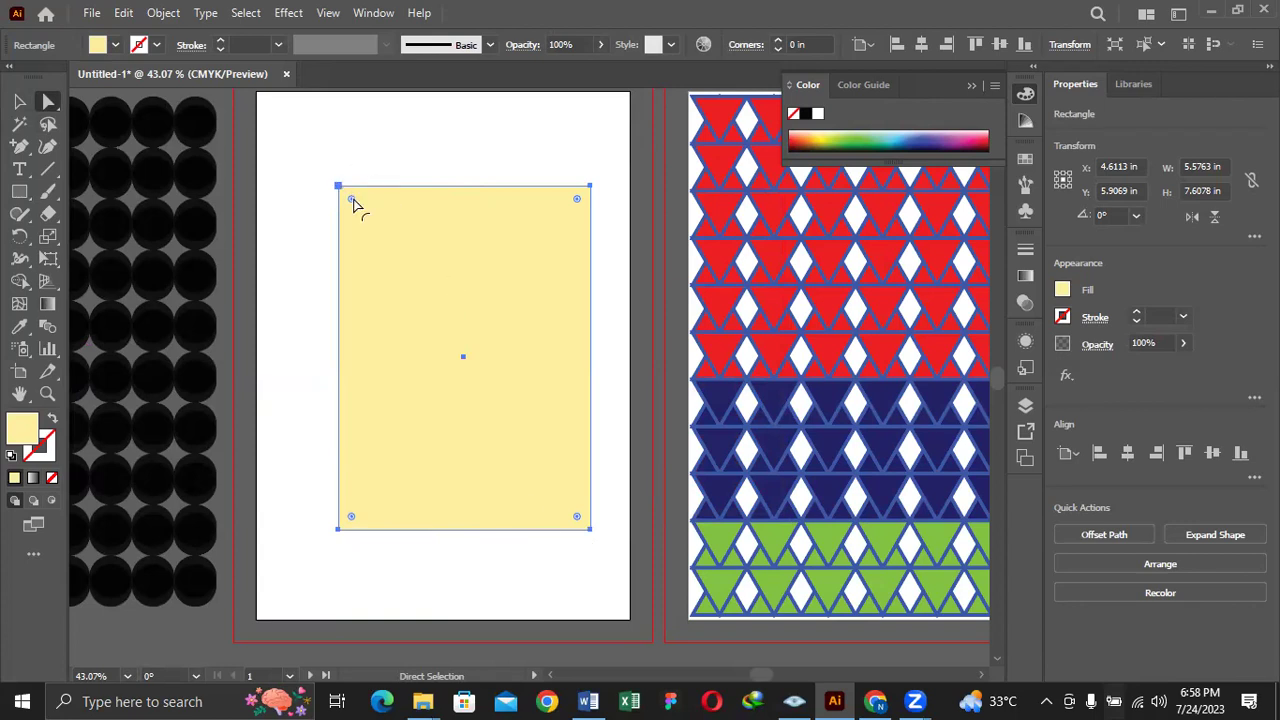
left_click_drag(353, 201, 447, 358)
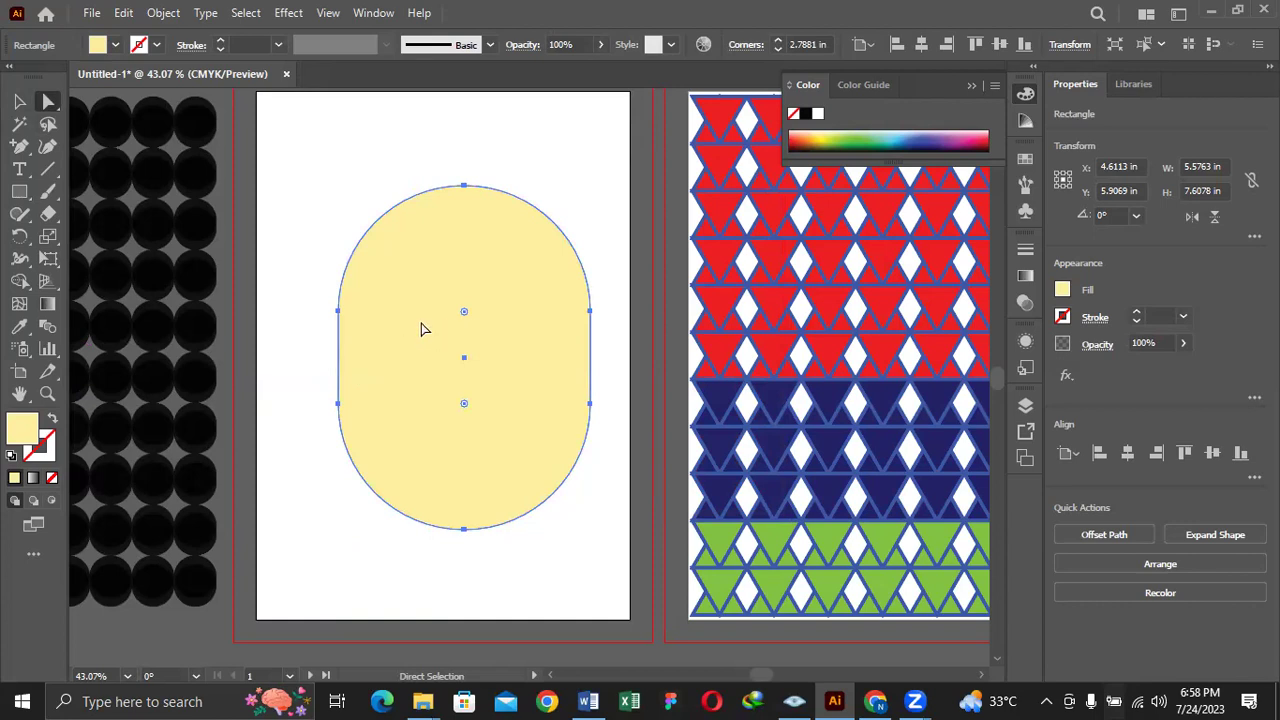
left_click_drag(462, 315, 366, 166)
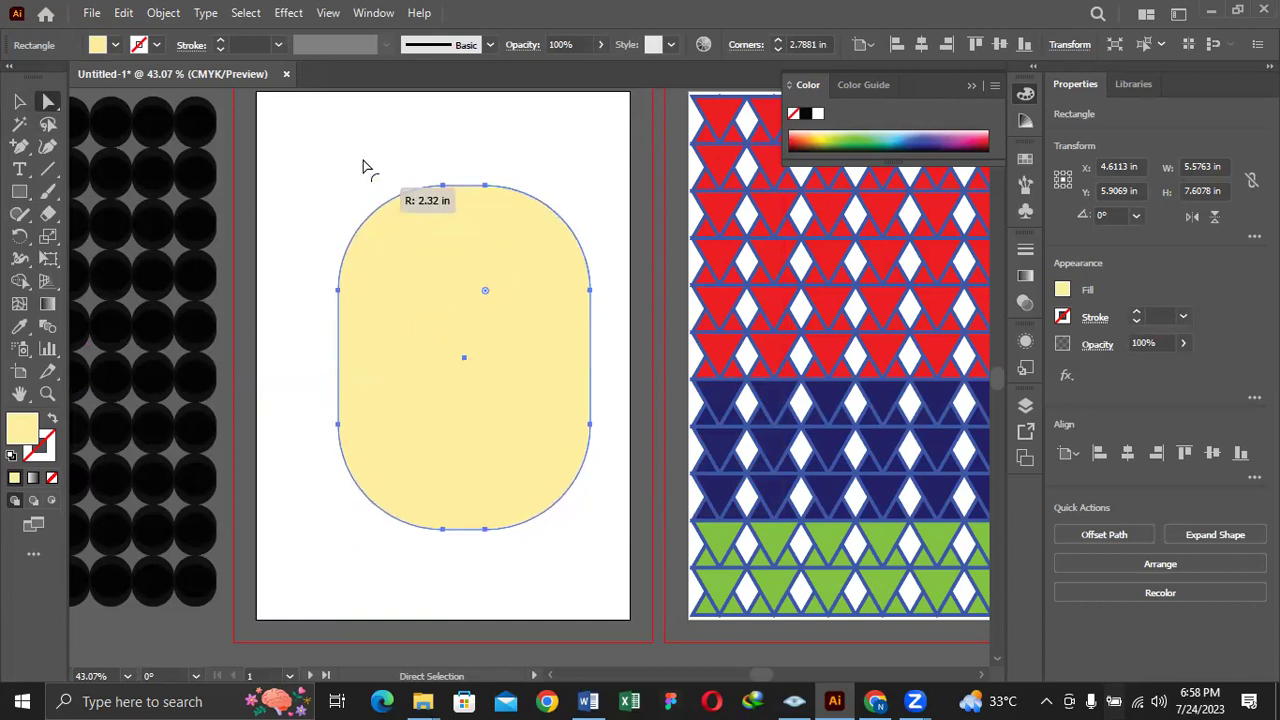
left_click(428, 281)
left_click_drag(428, 281, 350, 194)
left_click(398, 176)
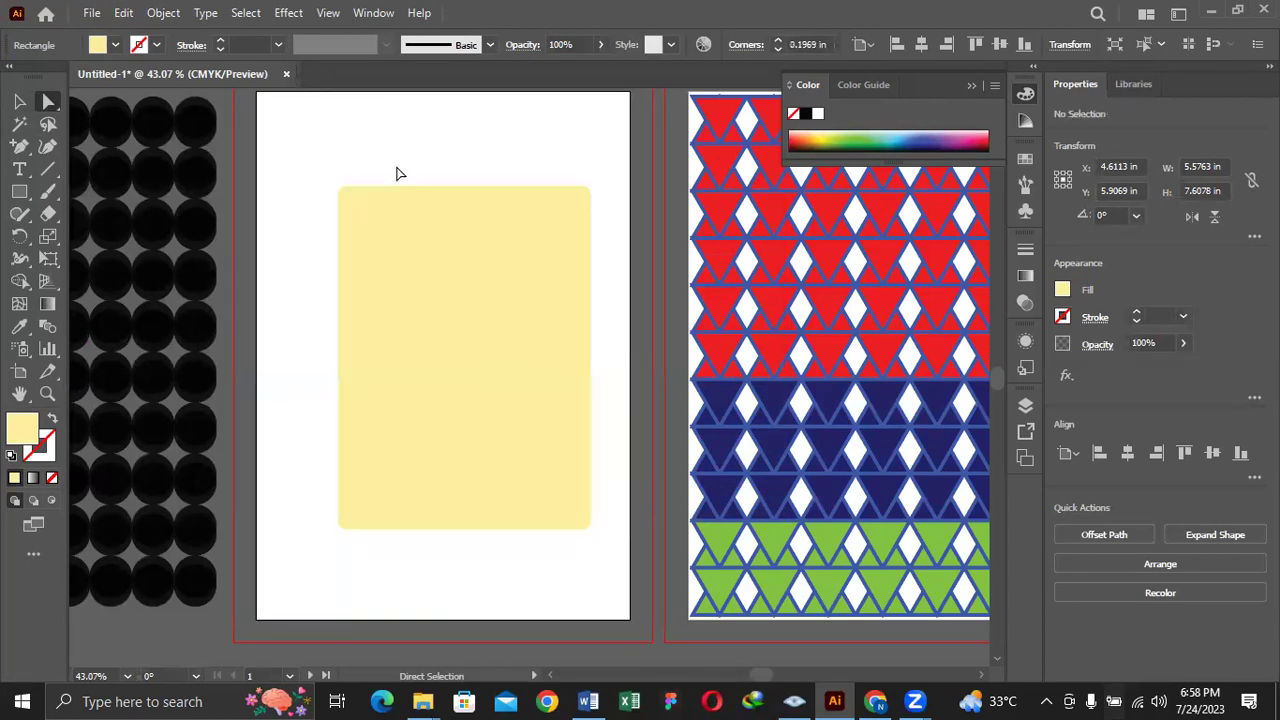
Round the yellow rectangle's corners to the maximum radius so its ends become semicircular, and deselect it
left_click(414, 260)
left_click_drag(359, 208, 494, 377)
left_click(333, 192)
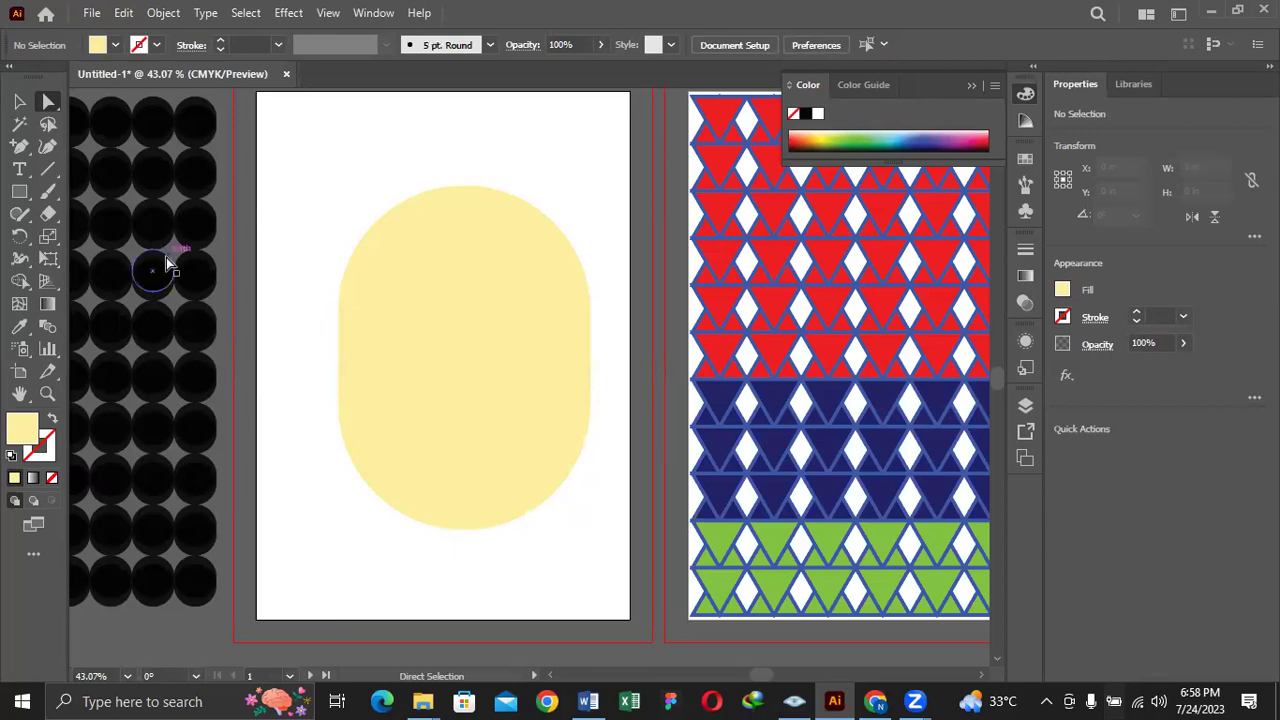
Choose the Ellipse tool for the empty area below the artboards and set the fill to near-white
left_click(18, 192)
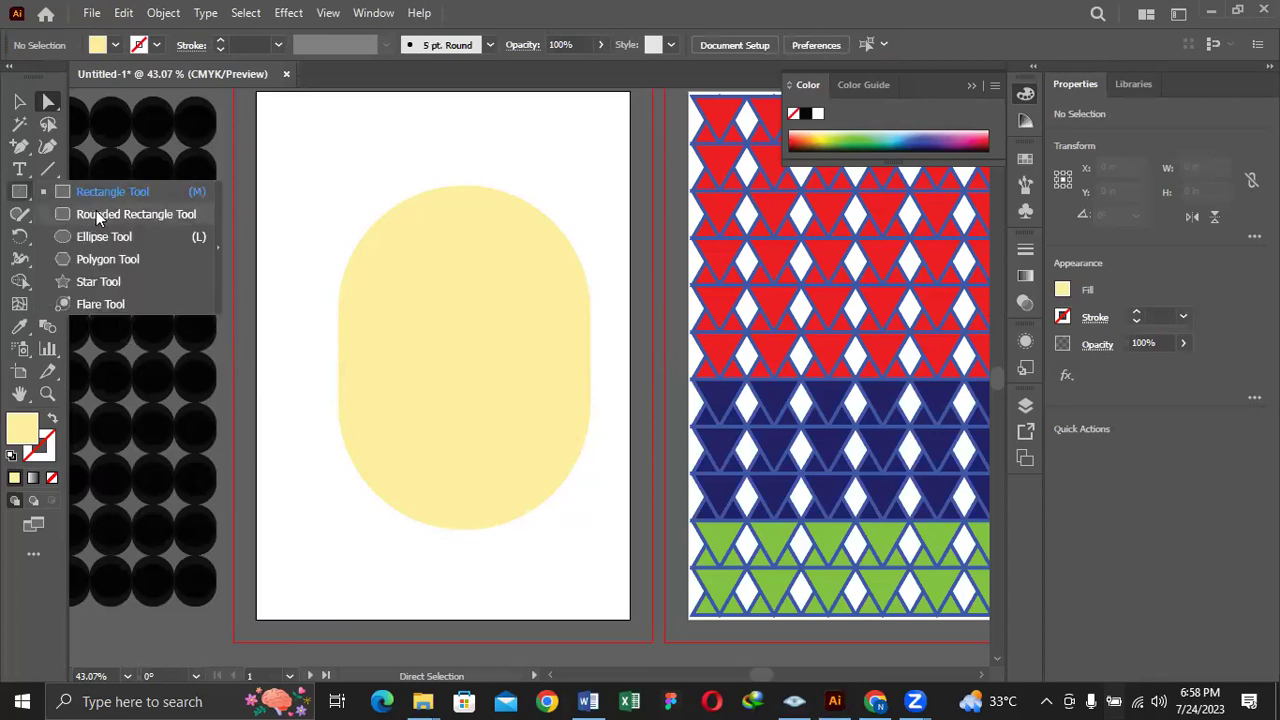
left_click(110, 237)
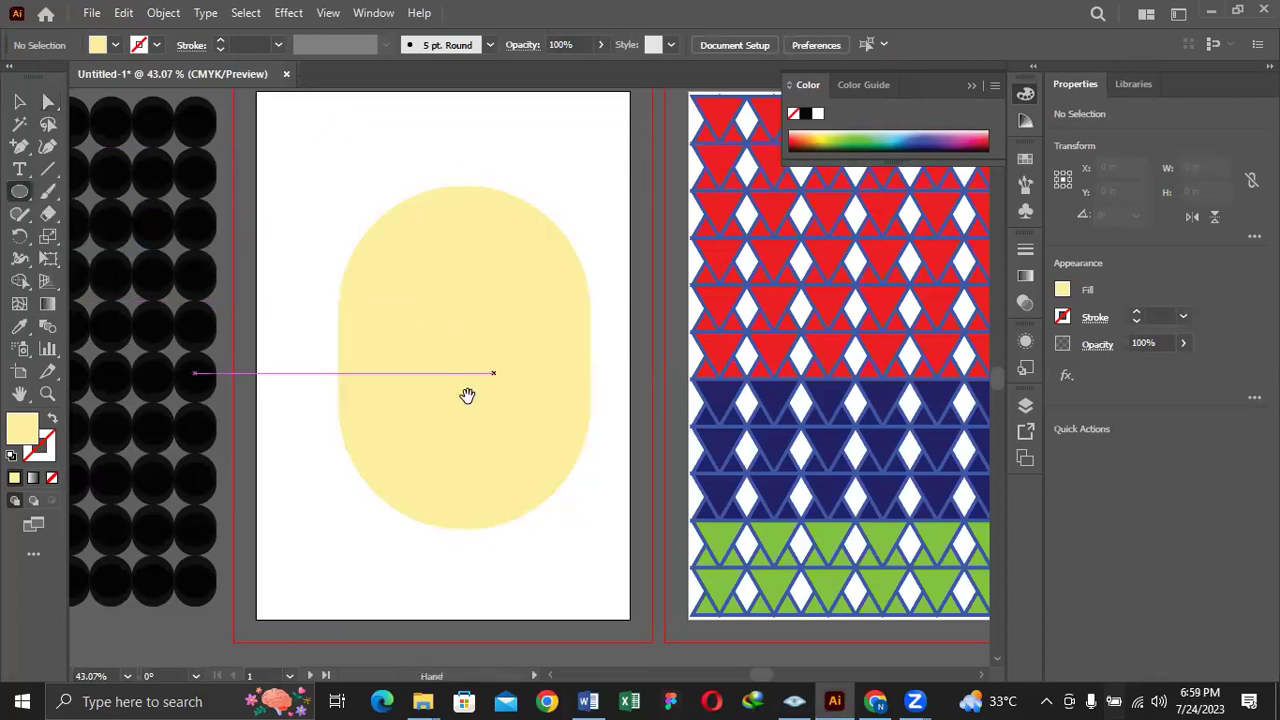
scroll(468, 394, "down", 5)
left_click_drag(411, 342, 383, 260)
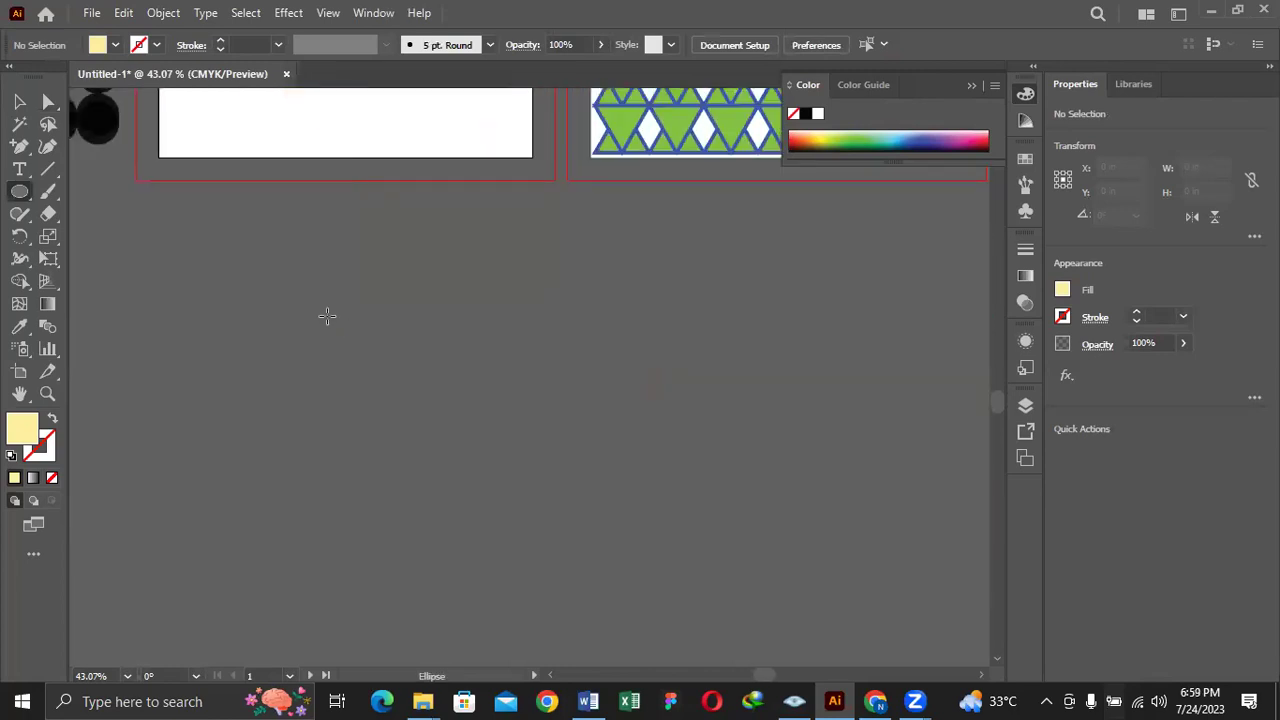
double_click(30, 436)
left_click_drag(483, 223, 395, 227)
left_click(838, 232)
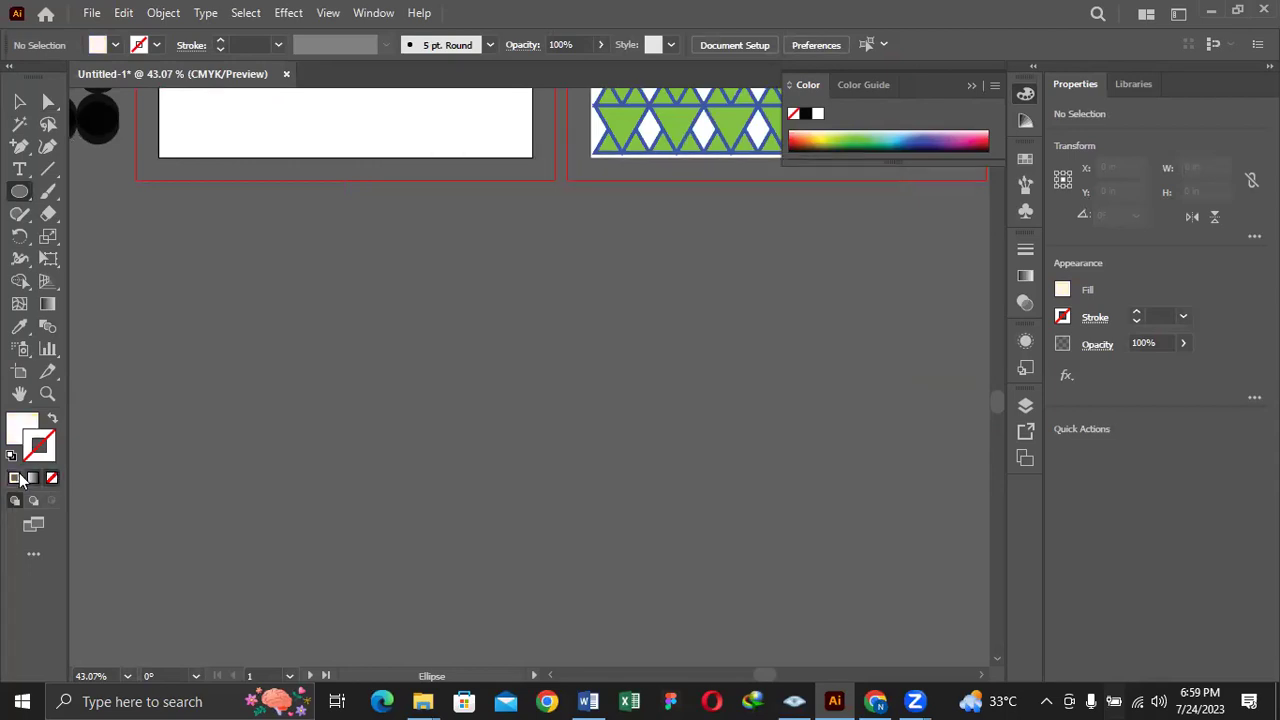
Set a 1 pt black stroke (000000) and draw a white circle about 5 in wide below the artboards
key("d")
double_click(22, 428)
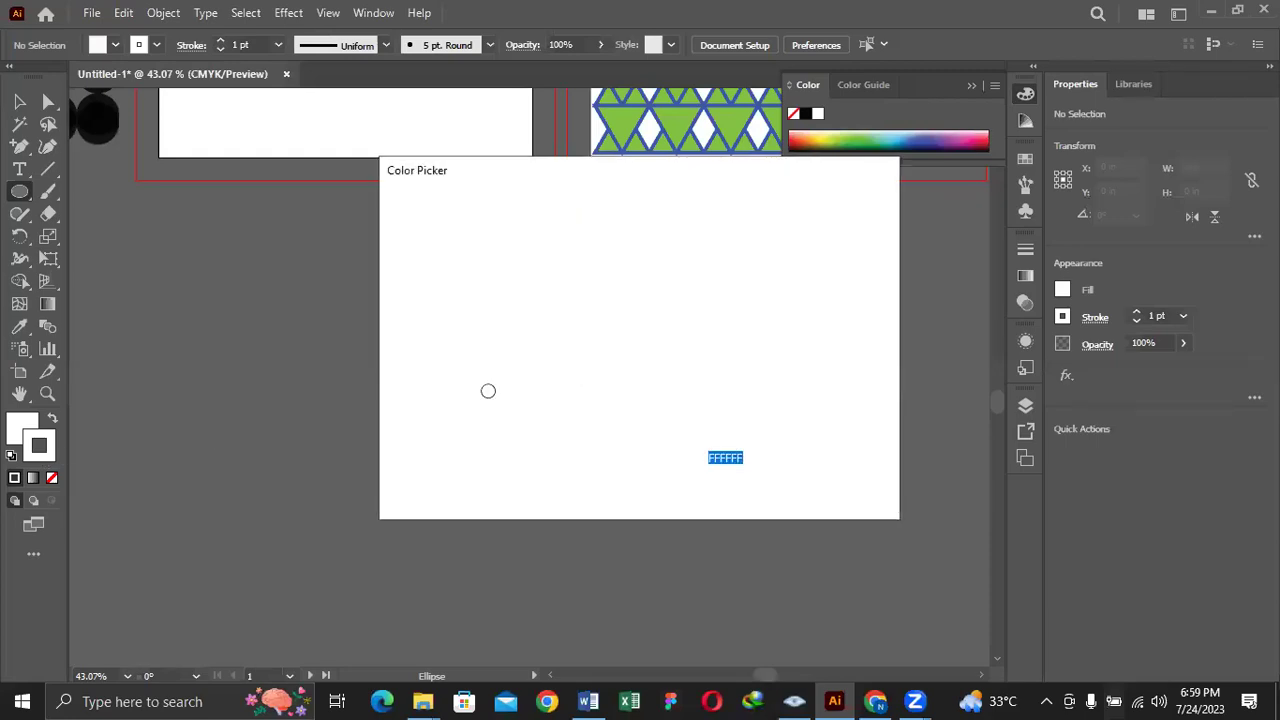
type("000000")
left_click(822, 238)
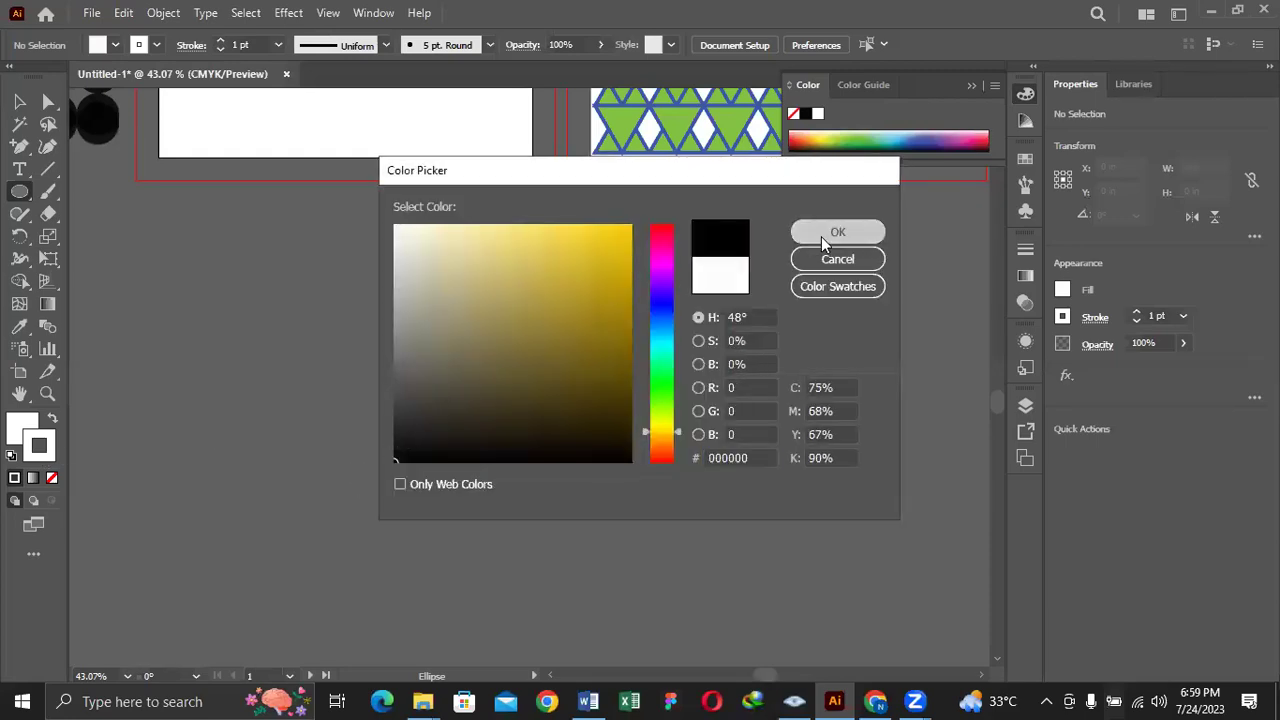
left_click_drag(301, 323, 527, 549)
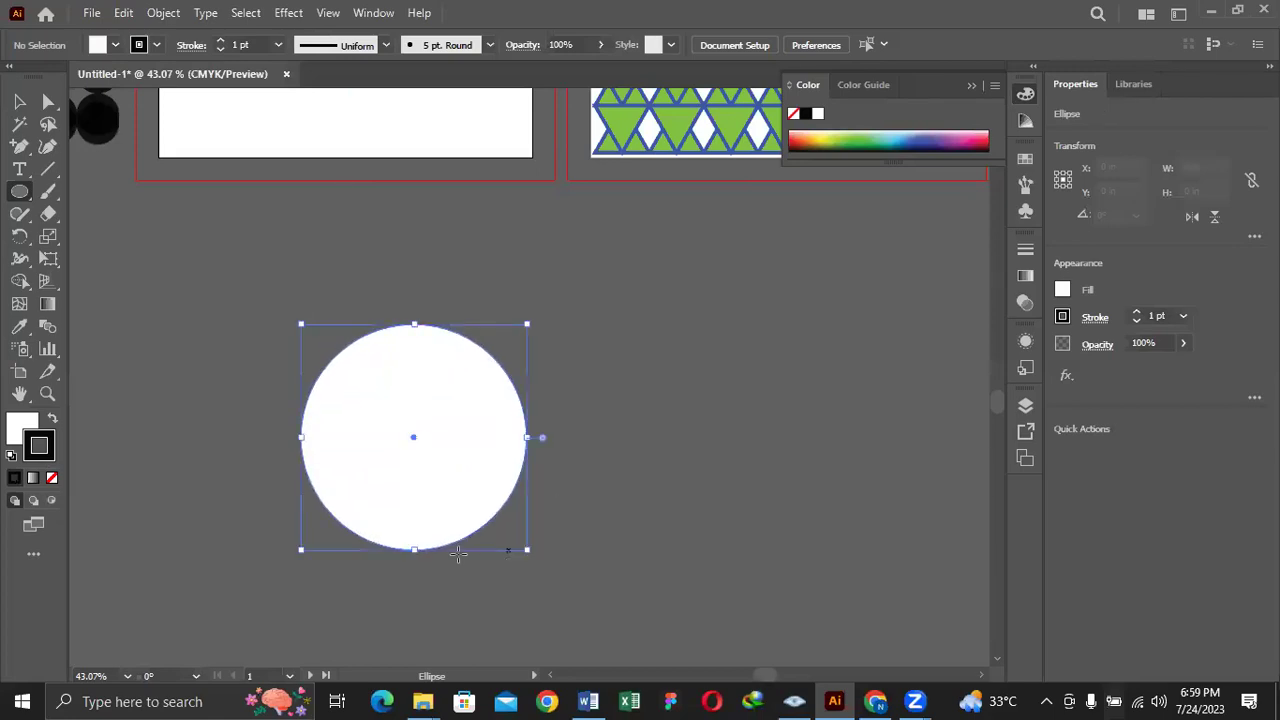
Duplicate the white circle in place and swap the copy's fill and stroke colours to make it black
left_click(19, 101)
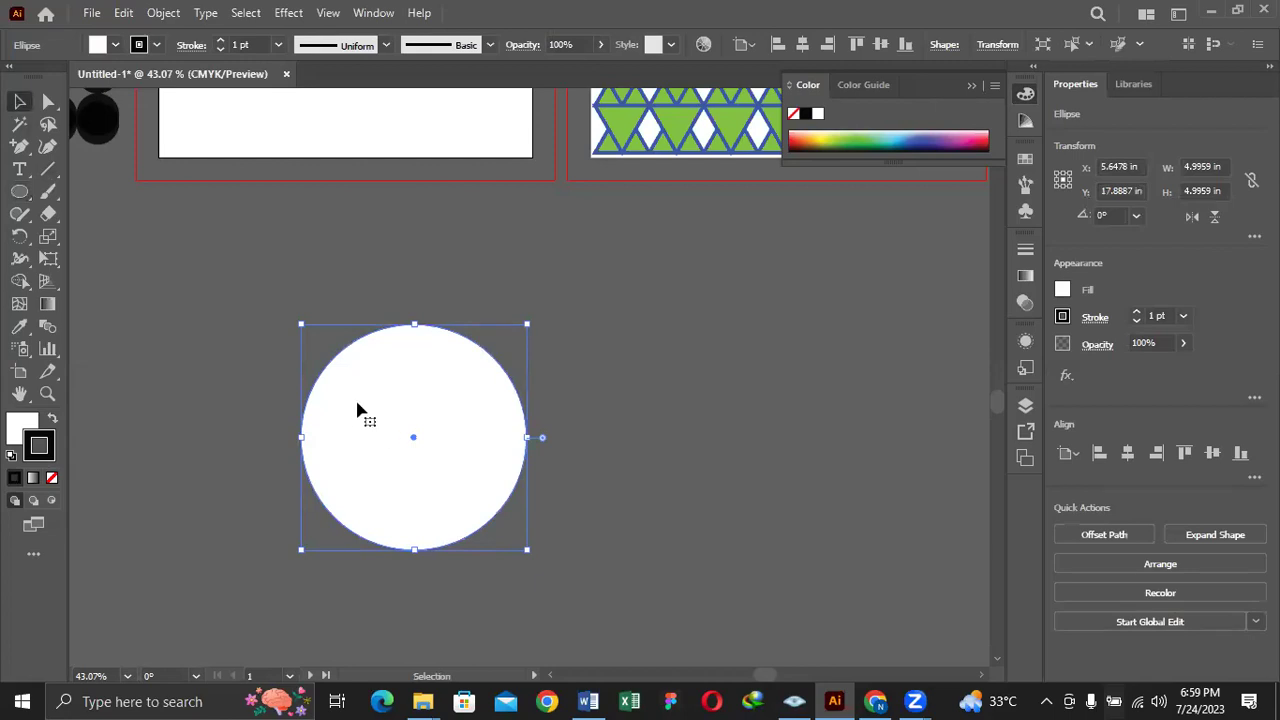
key("a")
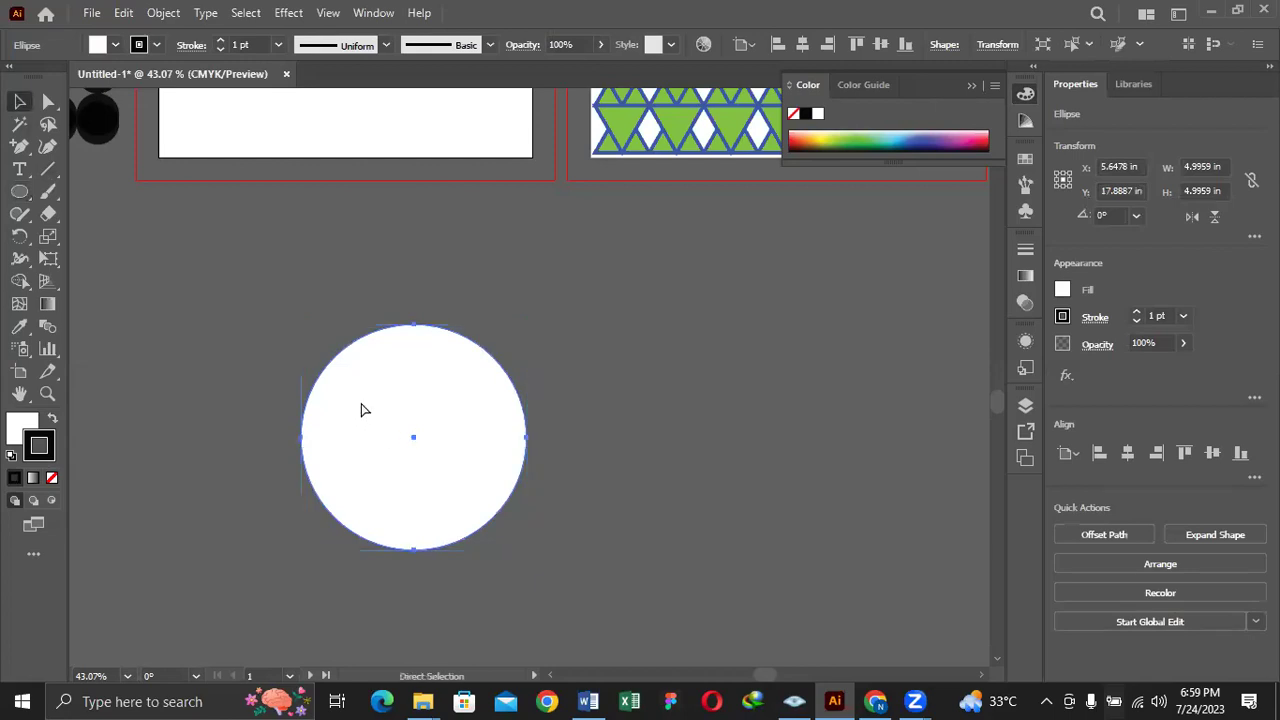
key("v")
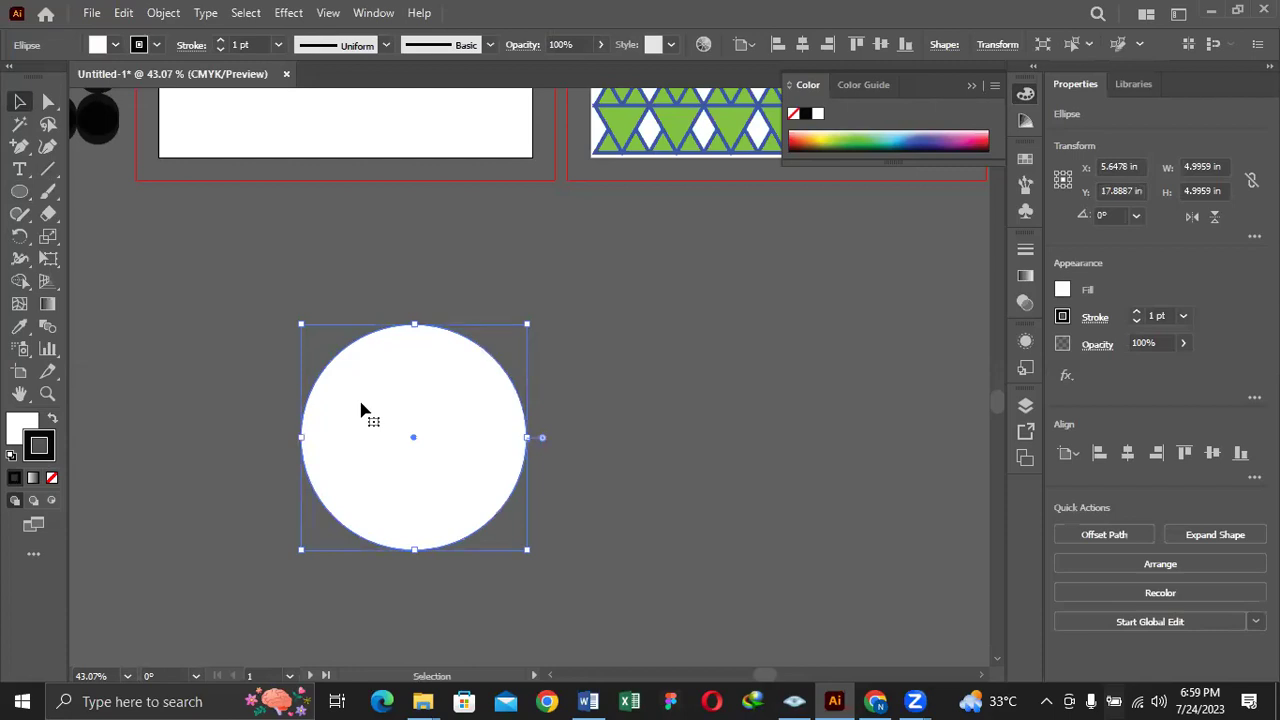
left_click(54, 422)
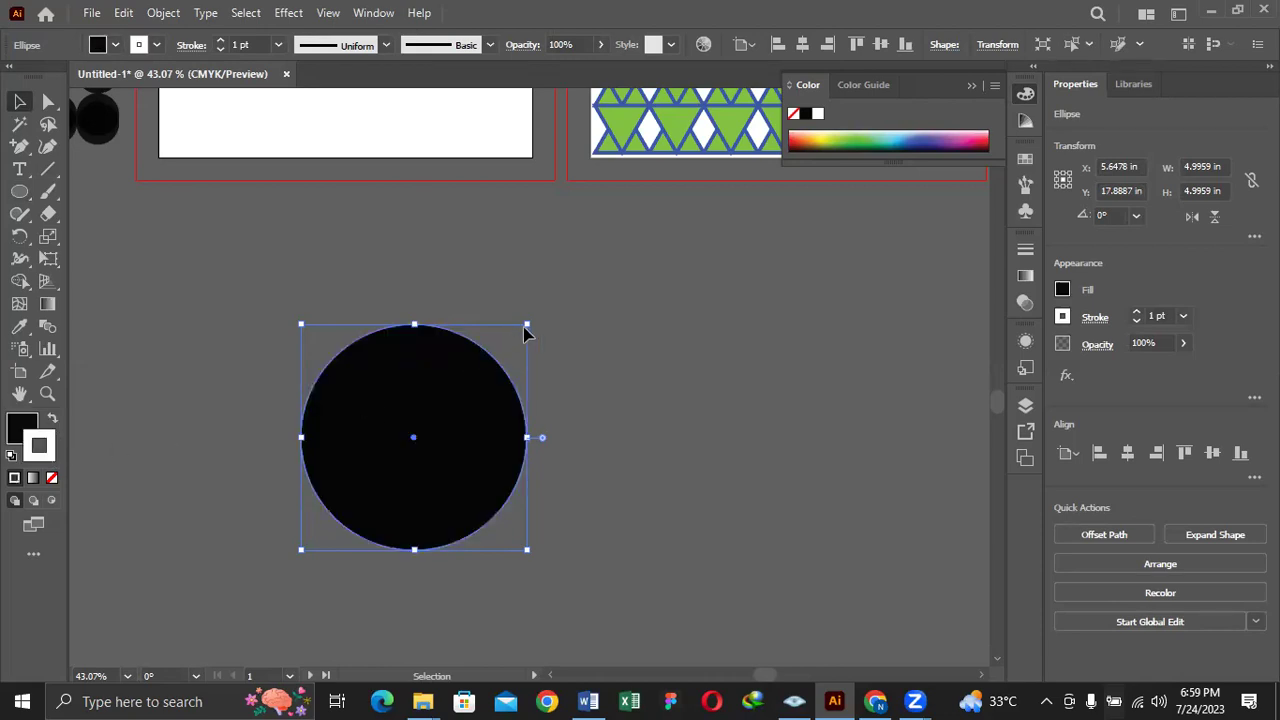
Scale the black circle copy down to about 3.21 in and centre it on the white circle
left_click_drag(530, 324, 458, 406)
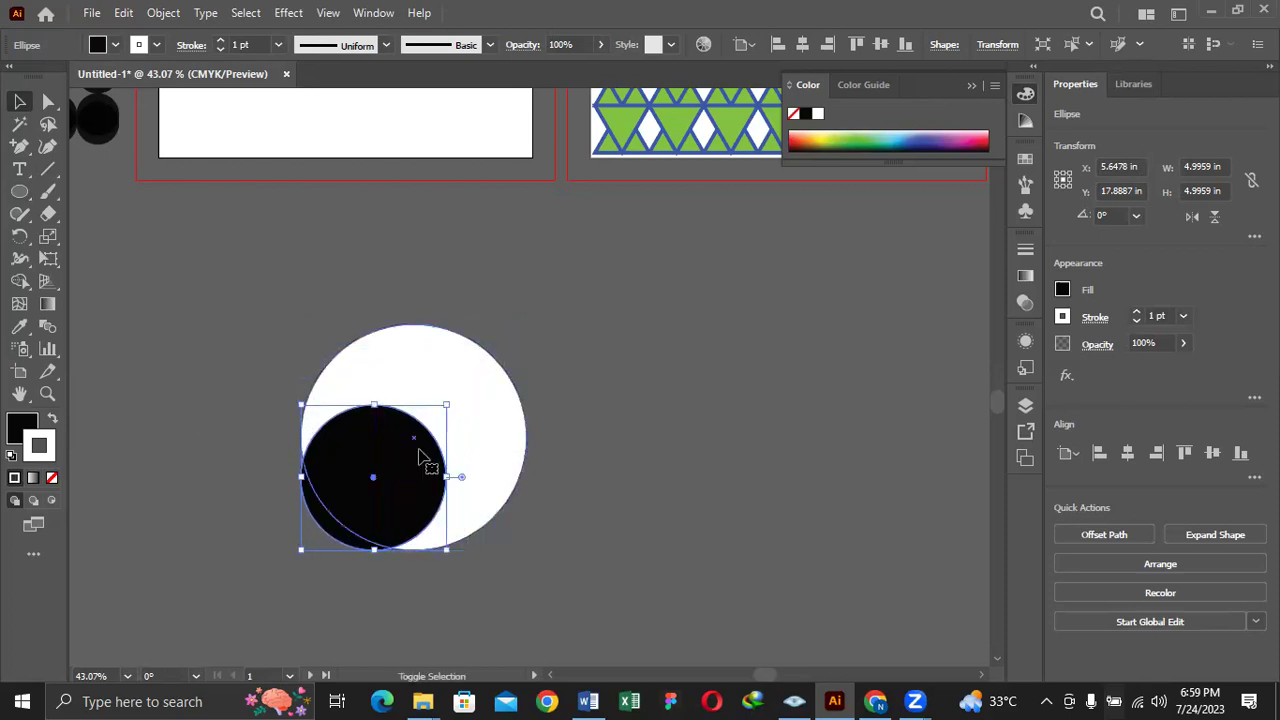
left_click_drag(407, 474, 452, 444)
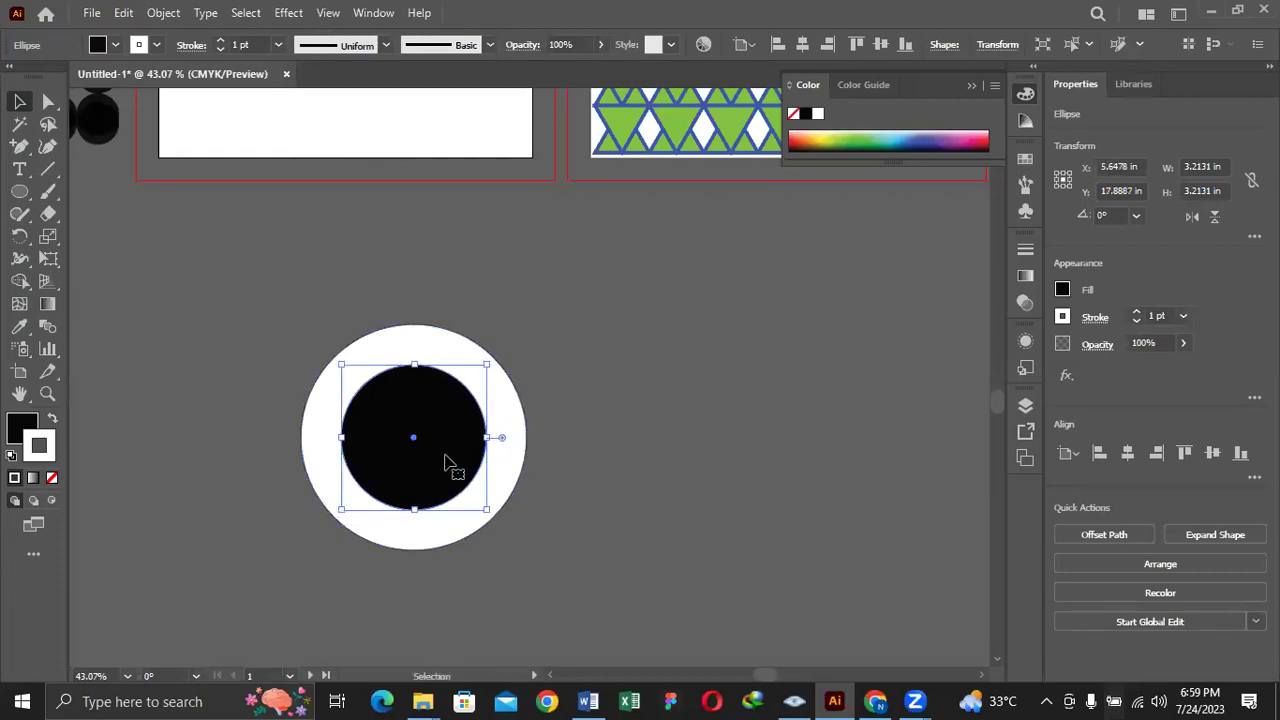
Copy the black circle into two smaller white, strokeless highlights over the pupil's edge, a larger one upper right and a smaller one lower left
left_click_drag(447, 481, 425, 528)
left_click(53, 419)
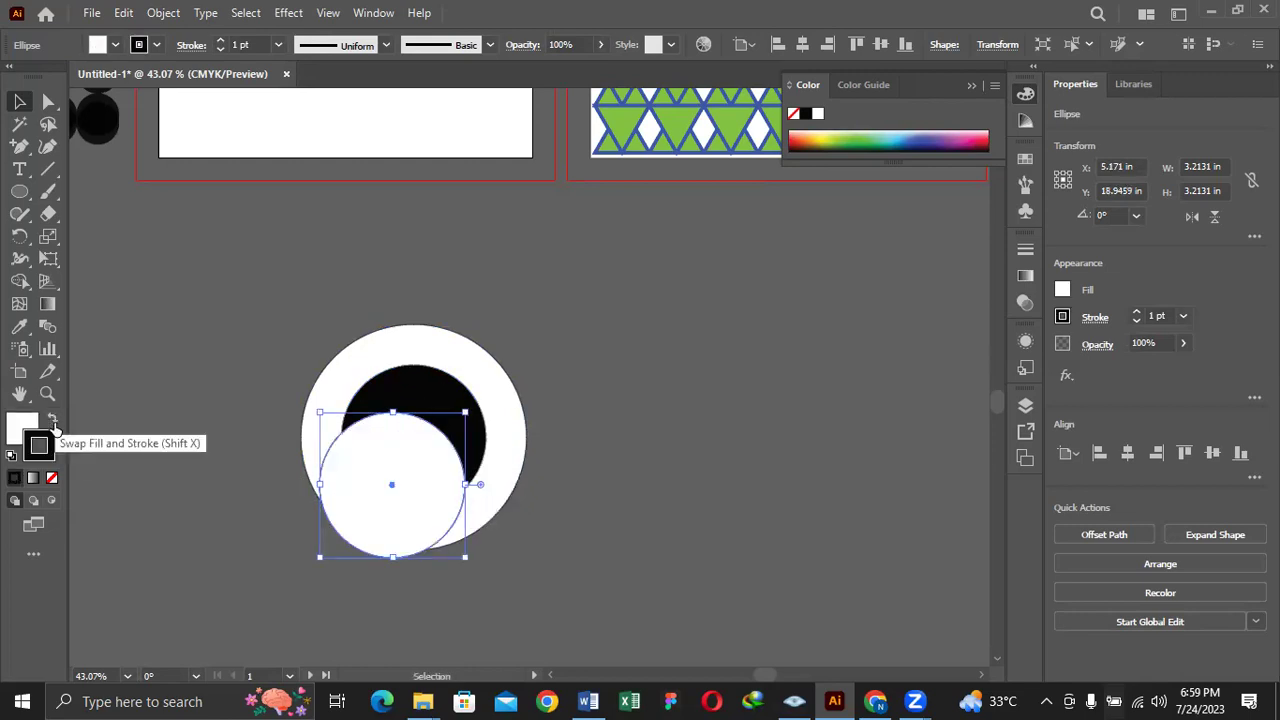
left_click(52, 479)
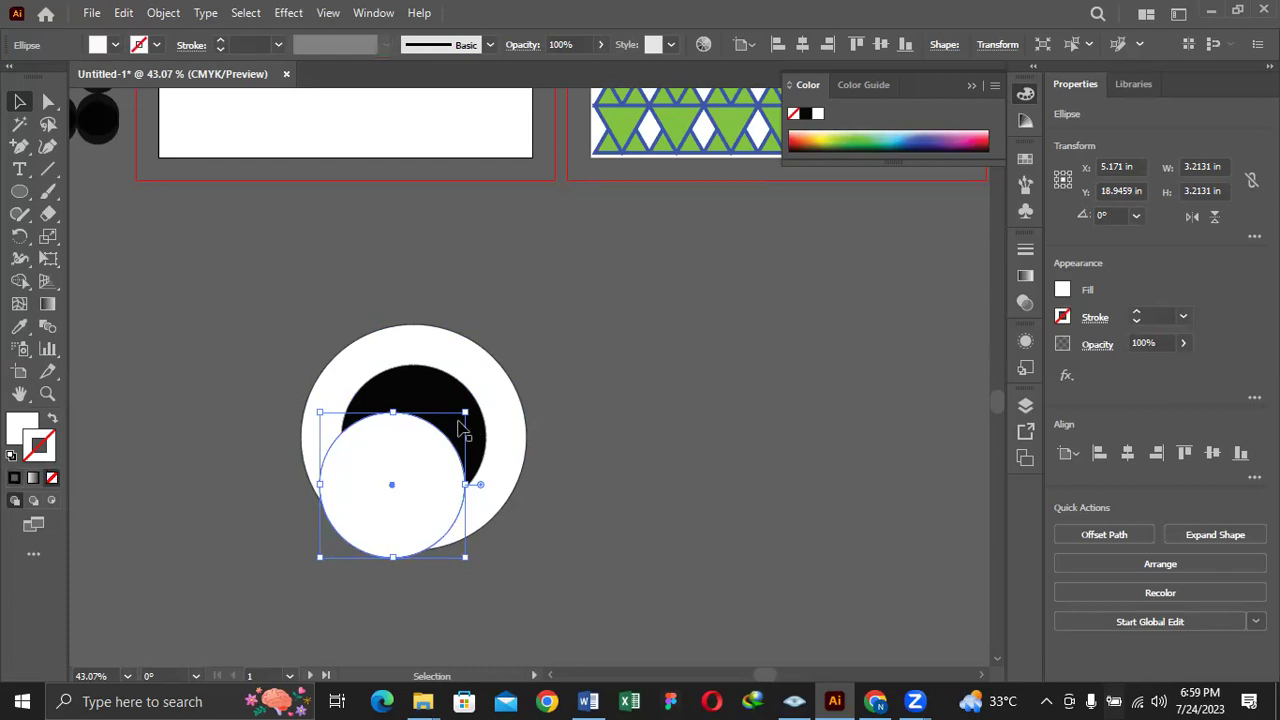
mouse_move(467, 414)
left_mouse_down()
mouse_move(440, 430)
mouse_move(385, 512)
mouse_move(380, 496)
mouse_move(449, 441)
mouse_move(466, 409)
mouse_move(421, 429)
mouse_move(475, 397)
left_mouse_up()
left_click(651, 471)
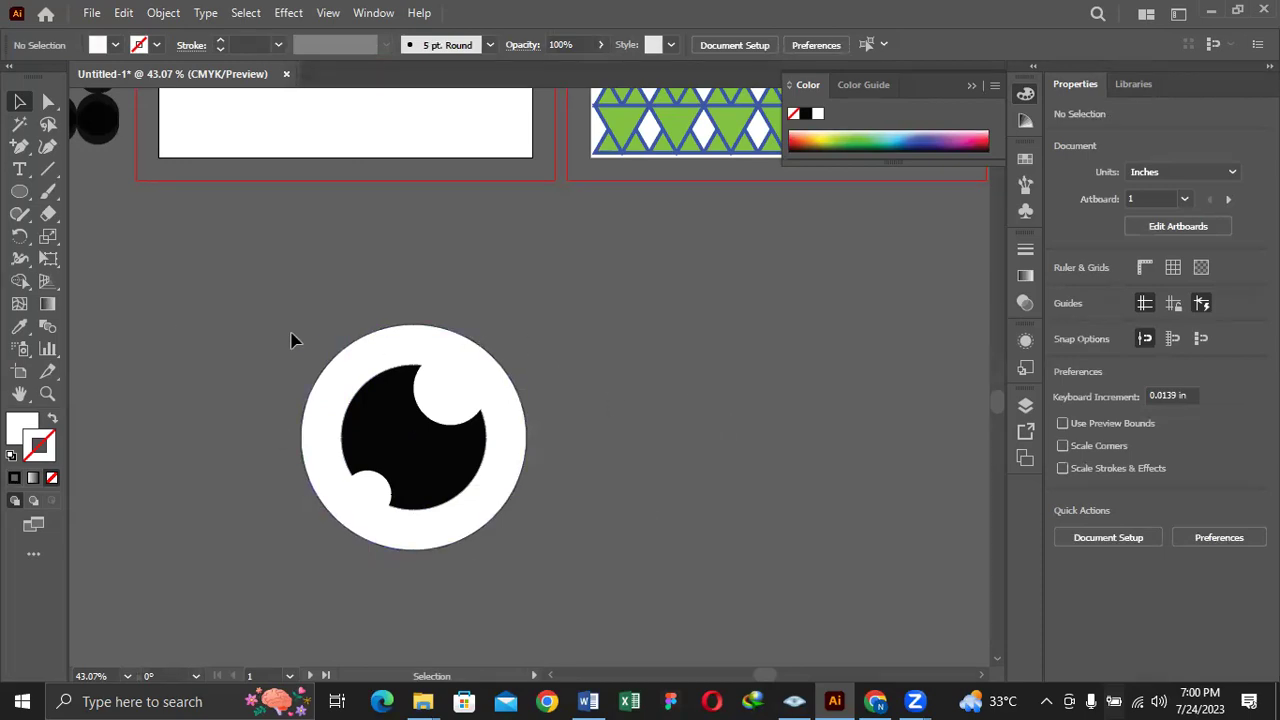
Select all the circles that form the eye and group them
left_click_drag(447, 475, 576, 551)
left_click_drag(576, 559, 576, 559)
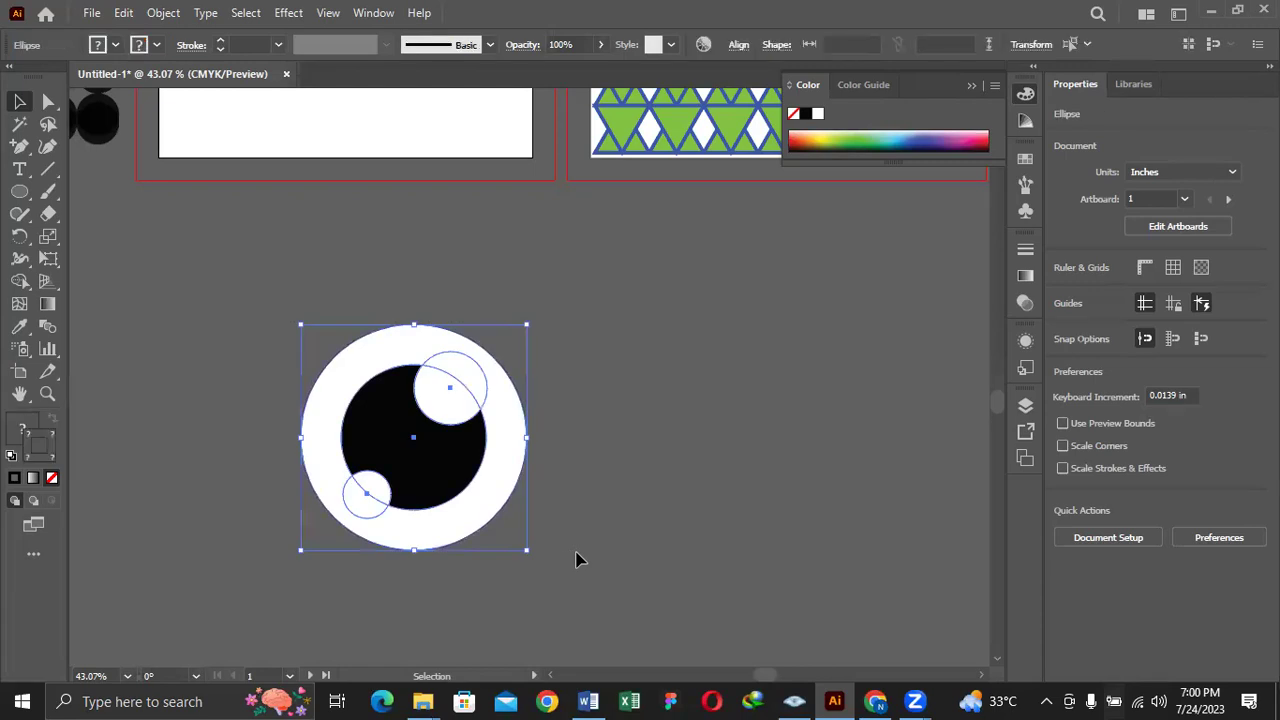
key("a")
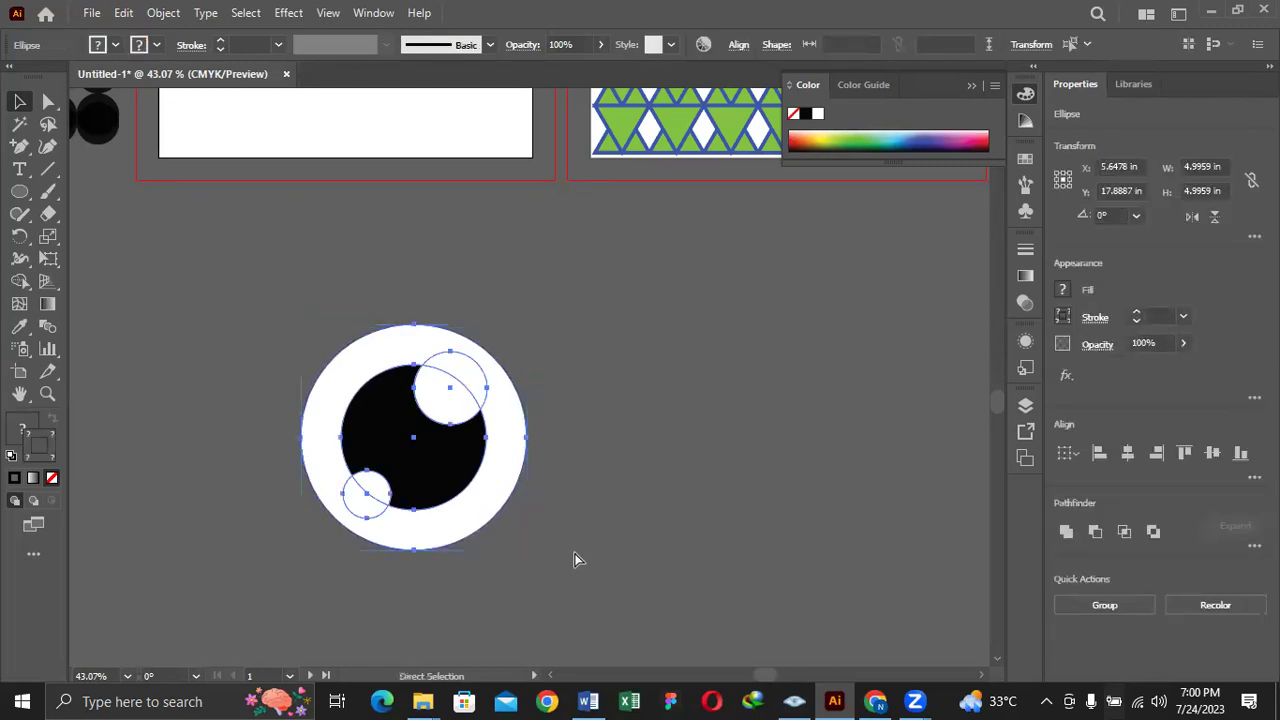
key("ctrl+g")
key("v")
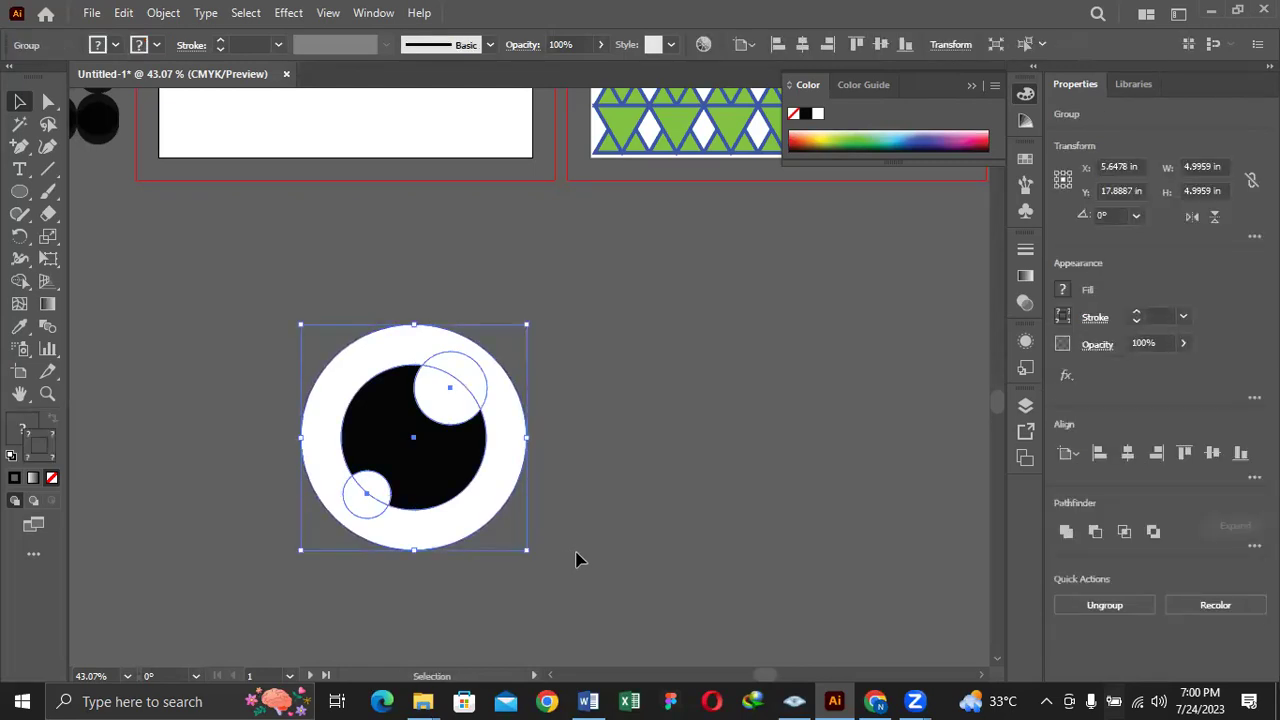
Create a reflected copy of the eye group across the vertical axis
right_click(458, 418)
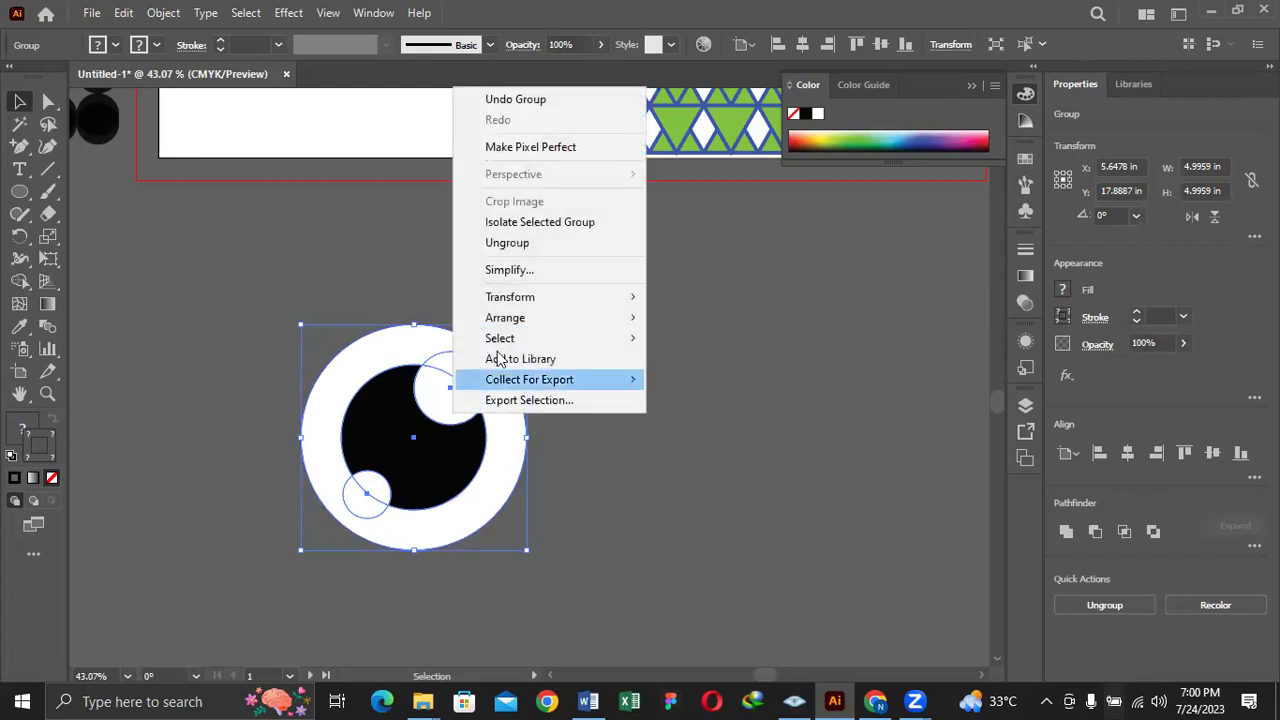
mouse_move(535, 303)
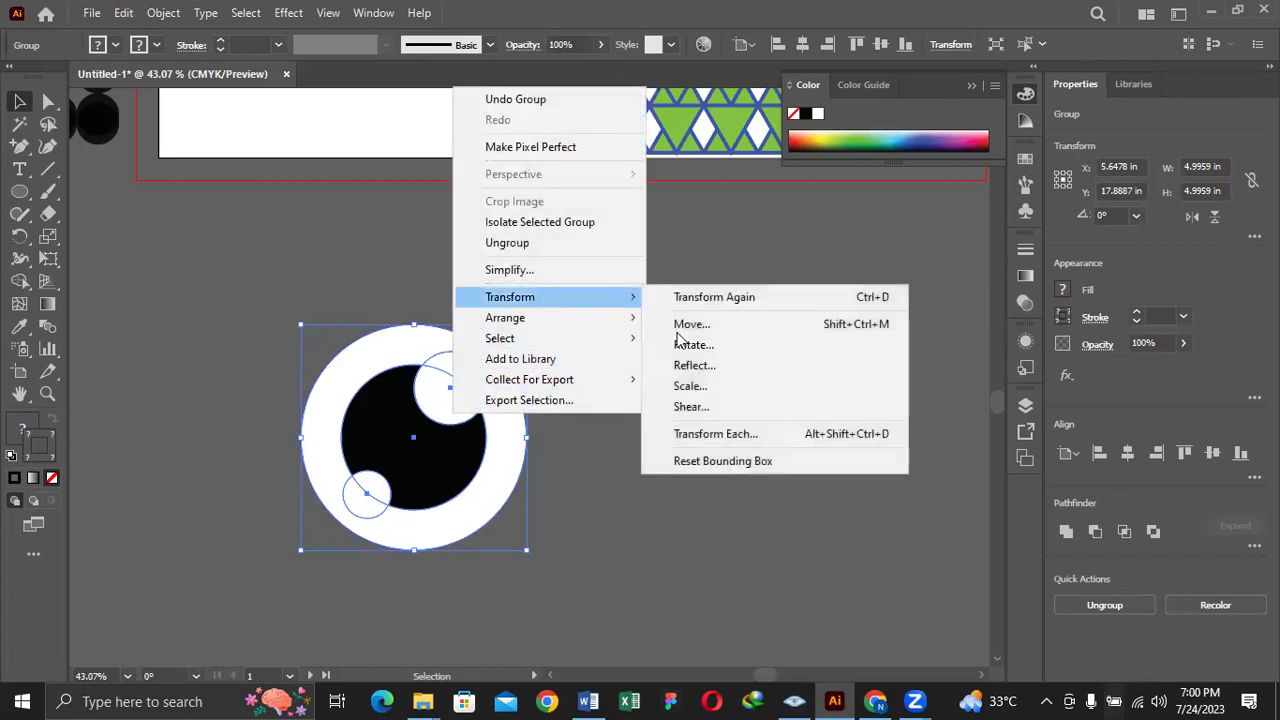
left_click(695, 366)
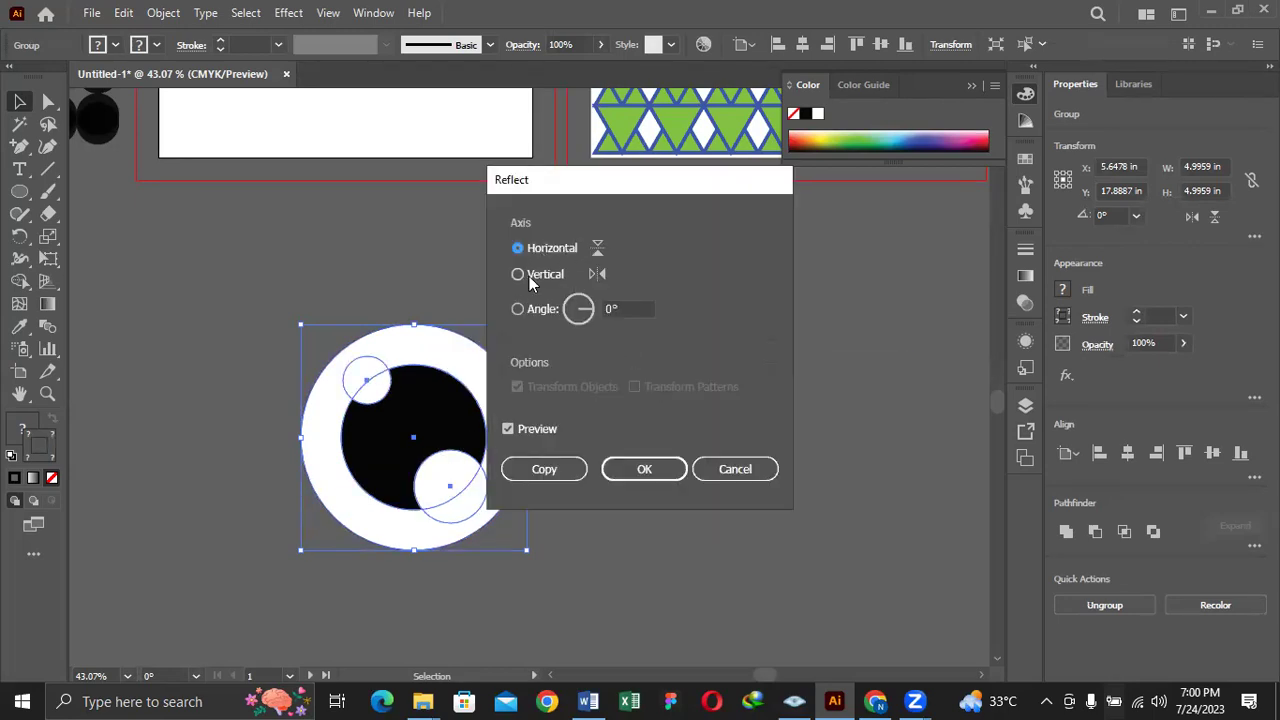
left_click(531, 275)
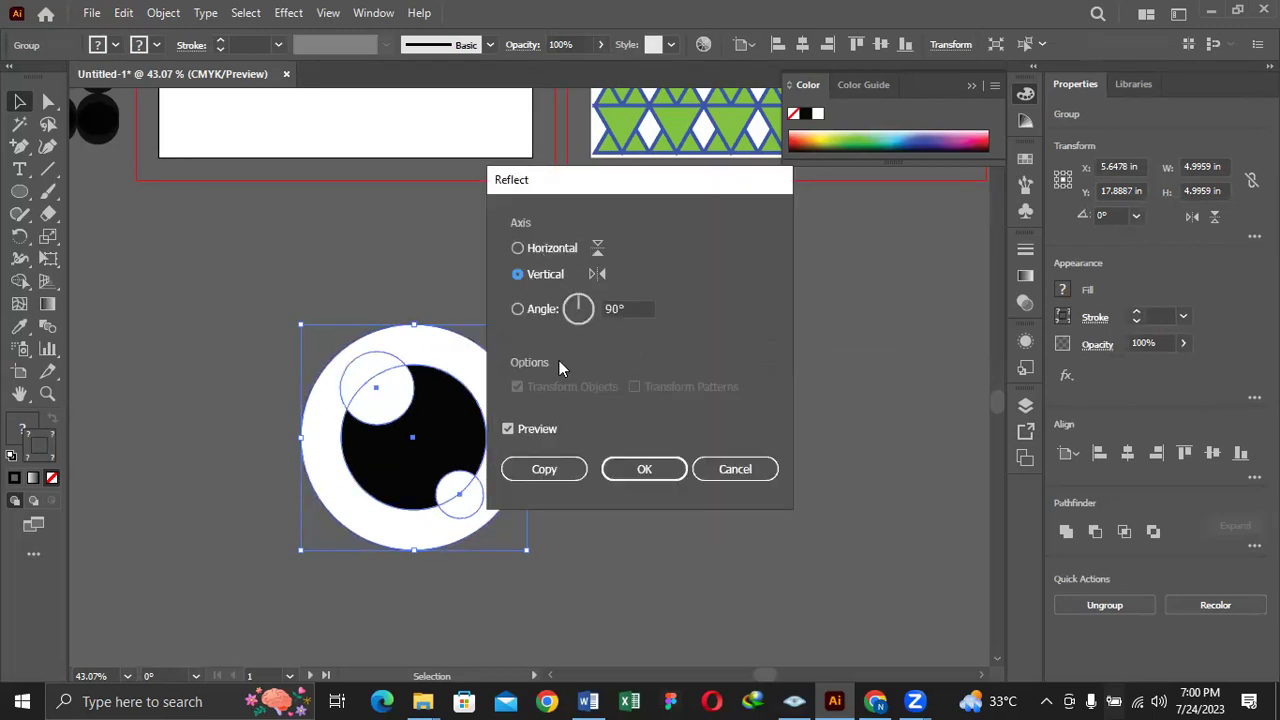
left_click(560, 470)
Move the mirrored eye horizontally to the right of the original, leaving a small gap between the two
left_click(436, 457, "shift")
left_click(462, 439)
left_click_drag(462, 439, 749, 443)
left_click(509, 319)
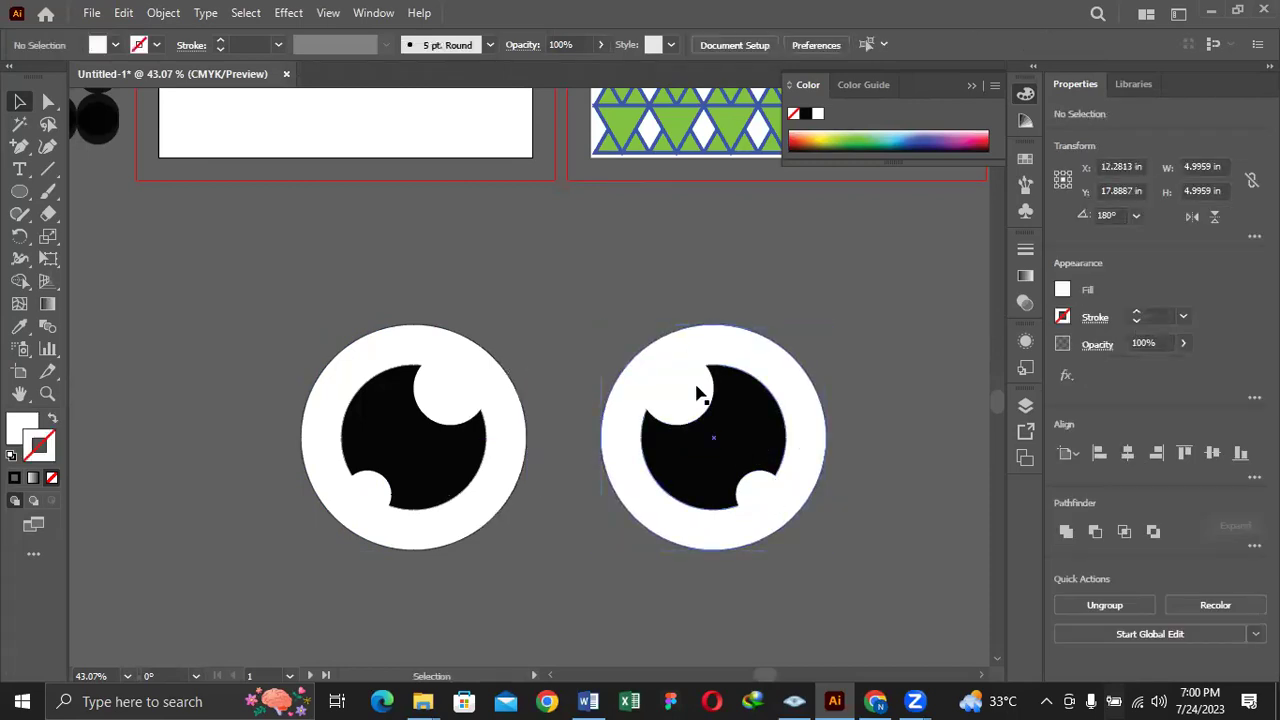
left_click_drag(697, 392, 660, 395)
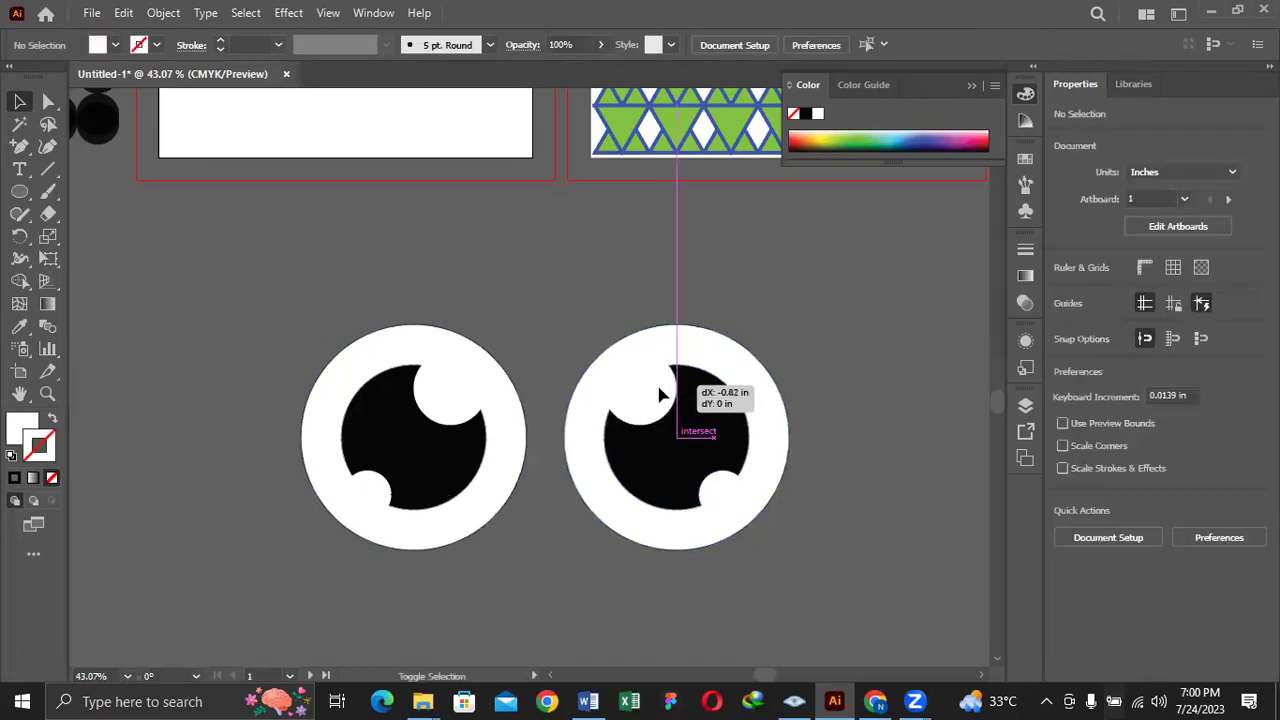
Scale both eyes together to about 4.44 in wide and place them on the upper half of the yellow rounded face
left_click(252, 305)
left_click(791, 511)
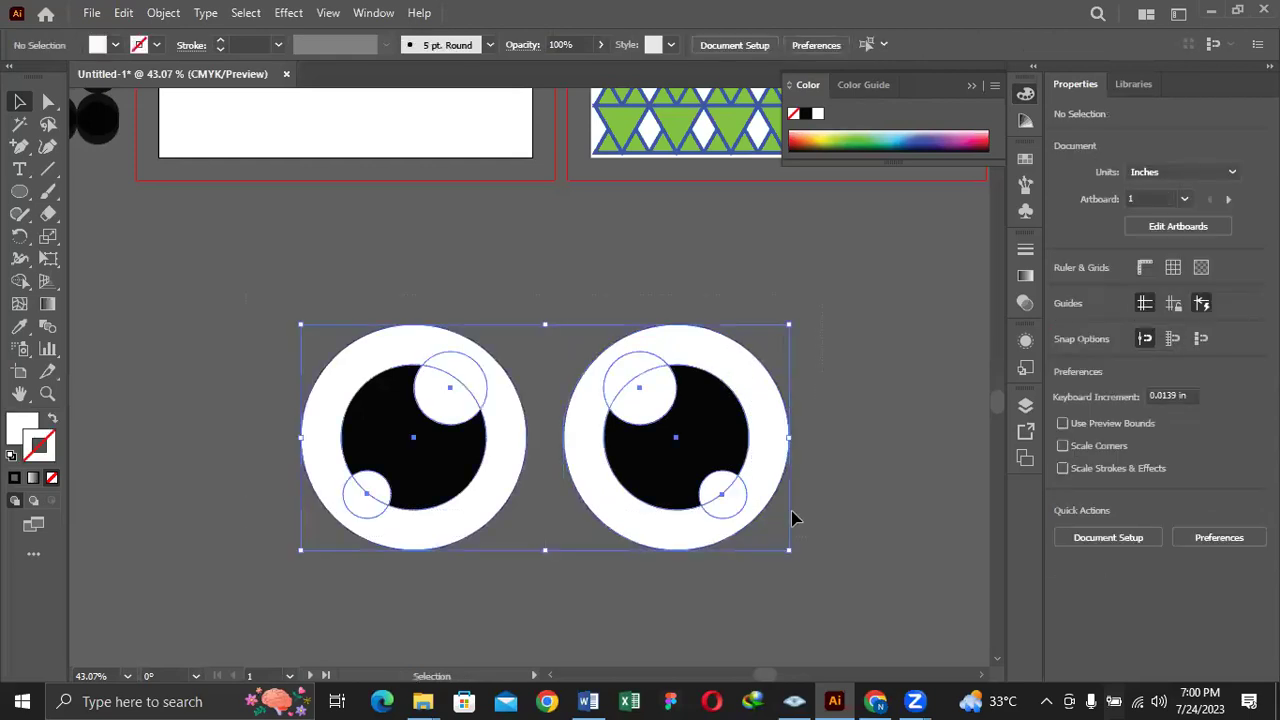
left_click_drag(789, 325, 640, 440)
left_click_drag(530, 482, 481, 130)
scroll(534, 291, "up", 6)
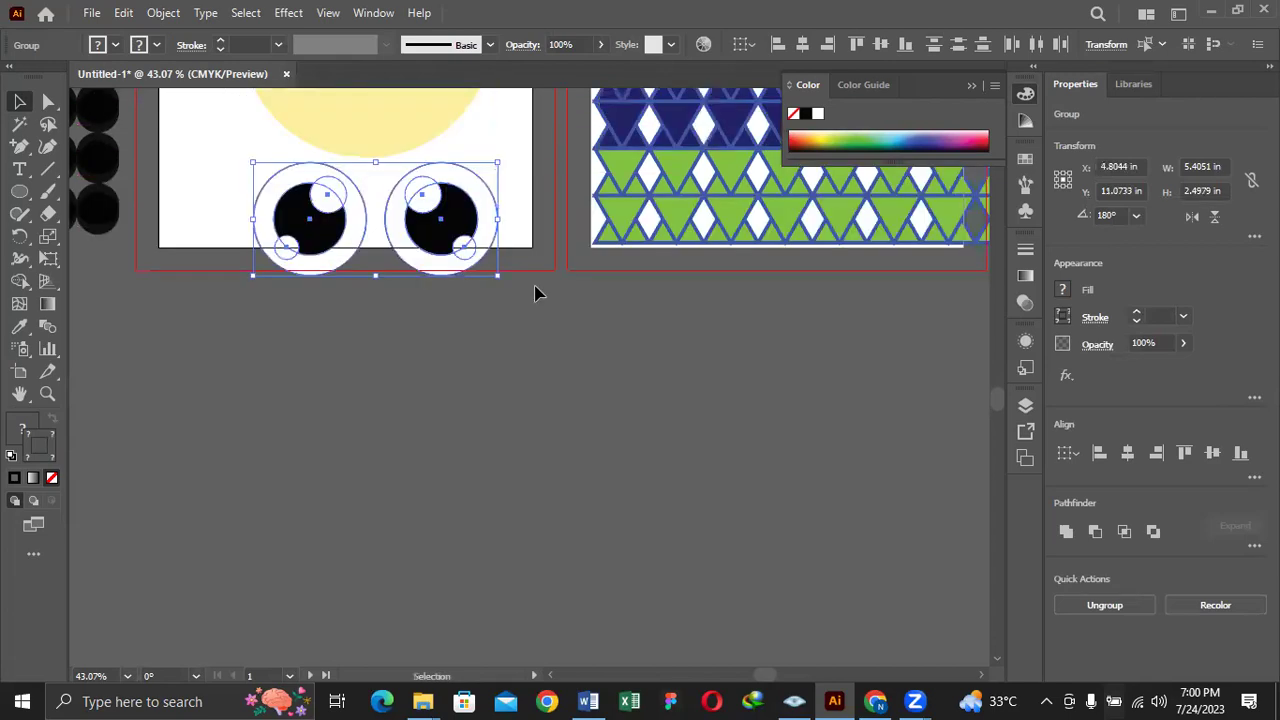
left_click_drag(458, 500, 449, 220)
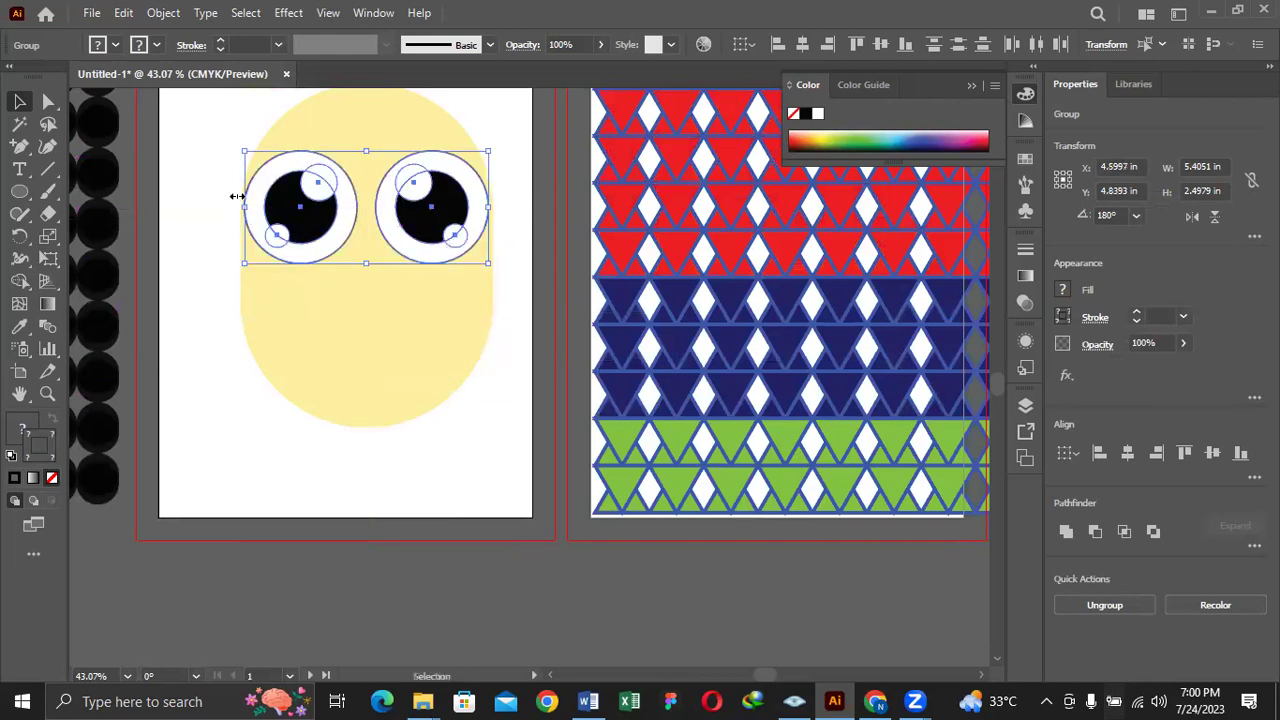
left_click_drag(241, 152, 288, 172)
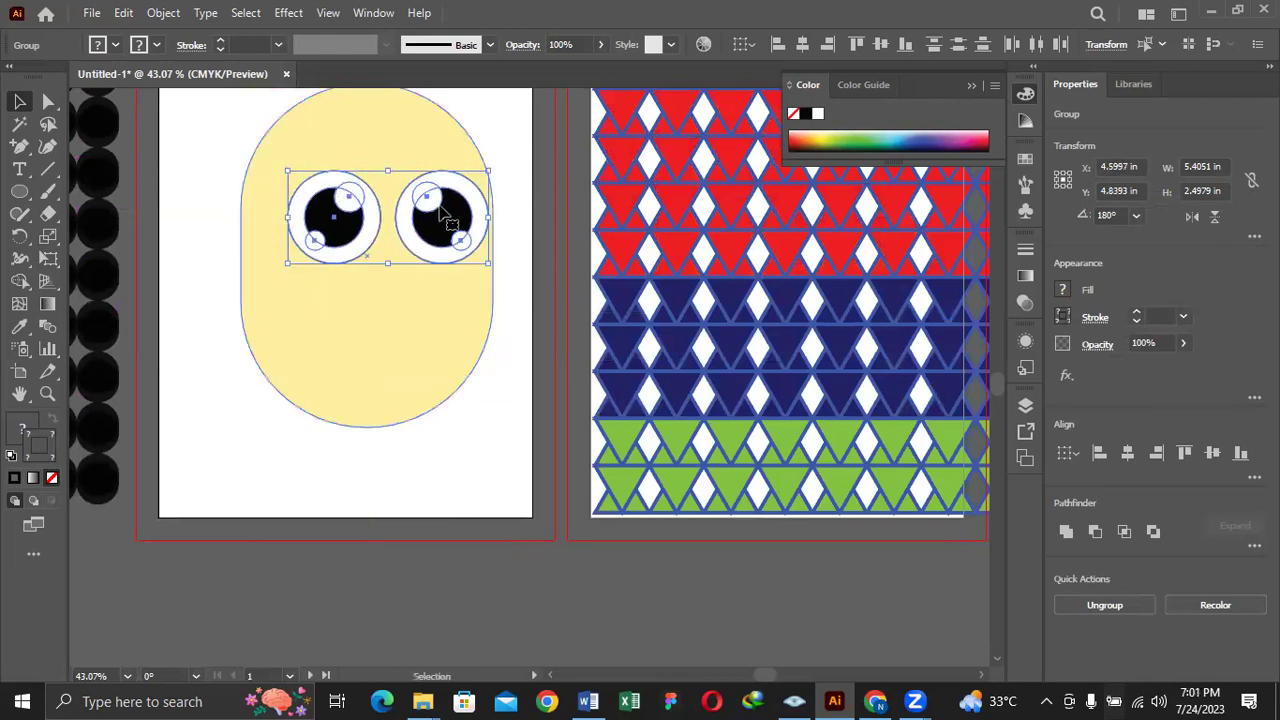
left_click_drag(452, 216, 414, 208)
double_click(451, 234)
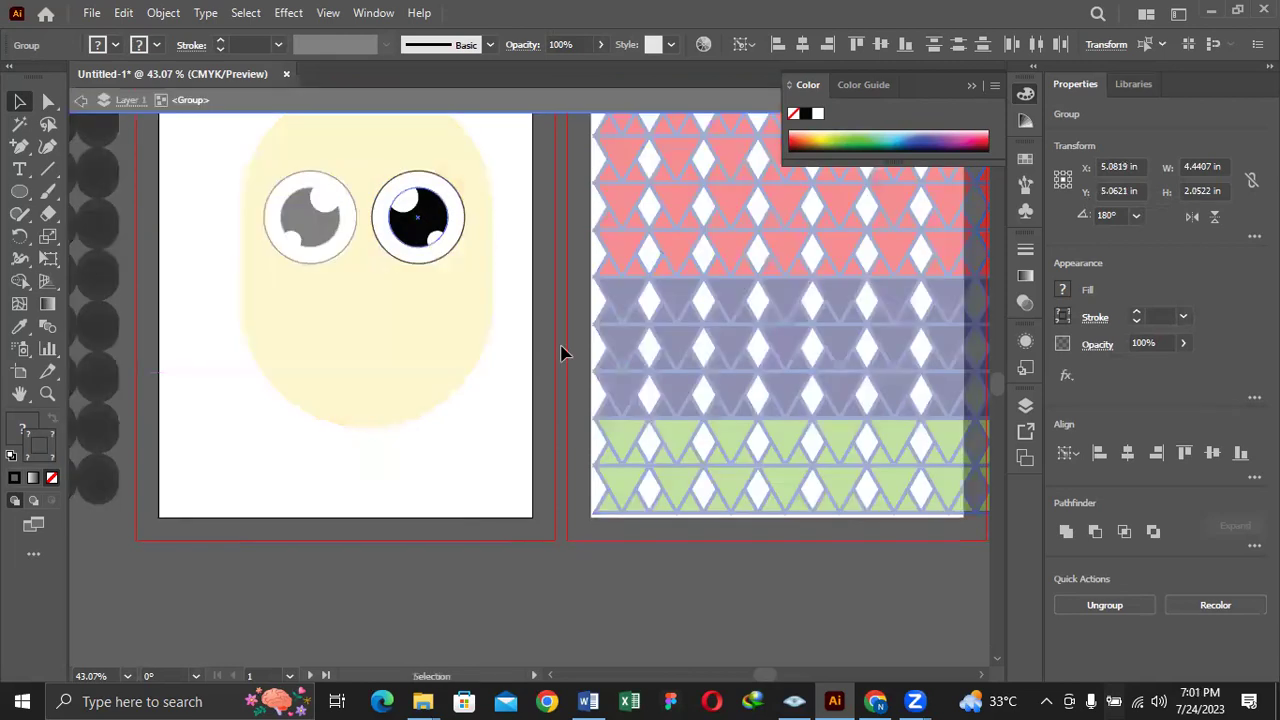
left_click(561, 352)
double_click(578, 399)
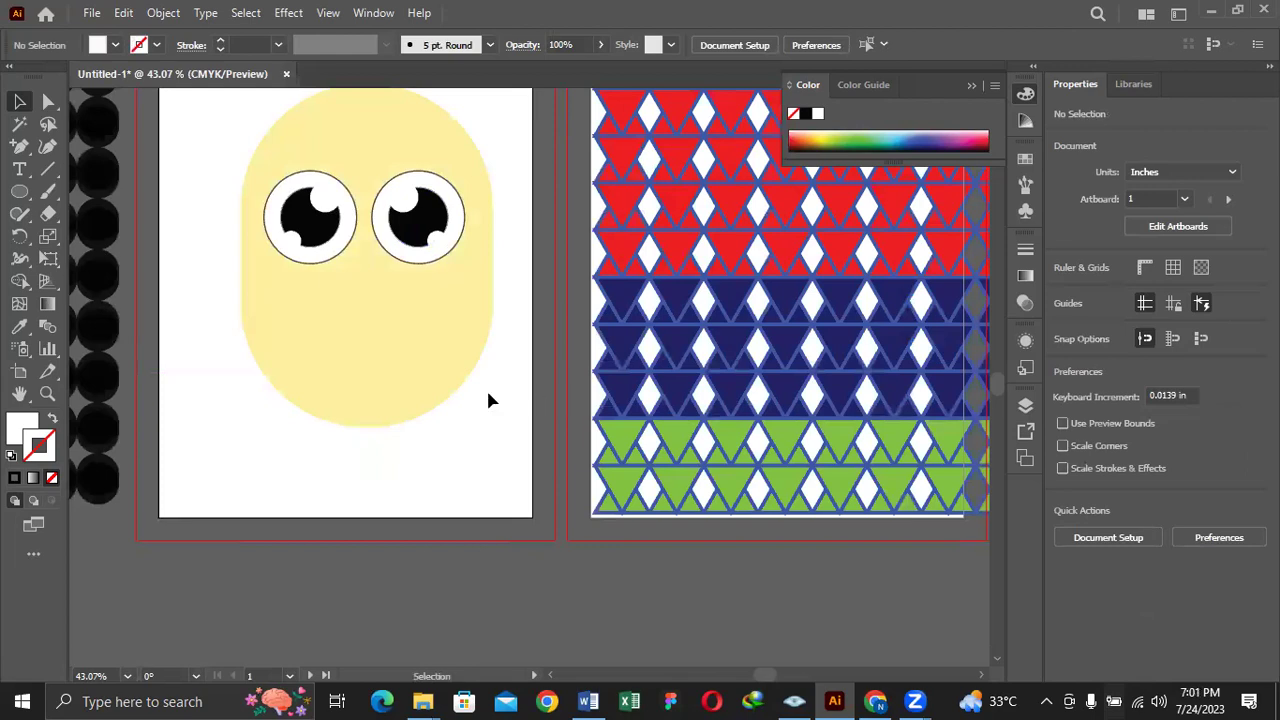
Select both eye groups and nudge them slightly right to centre them on the yellow face
left_click(340, 218)
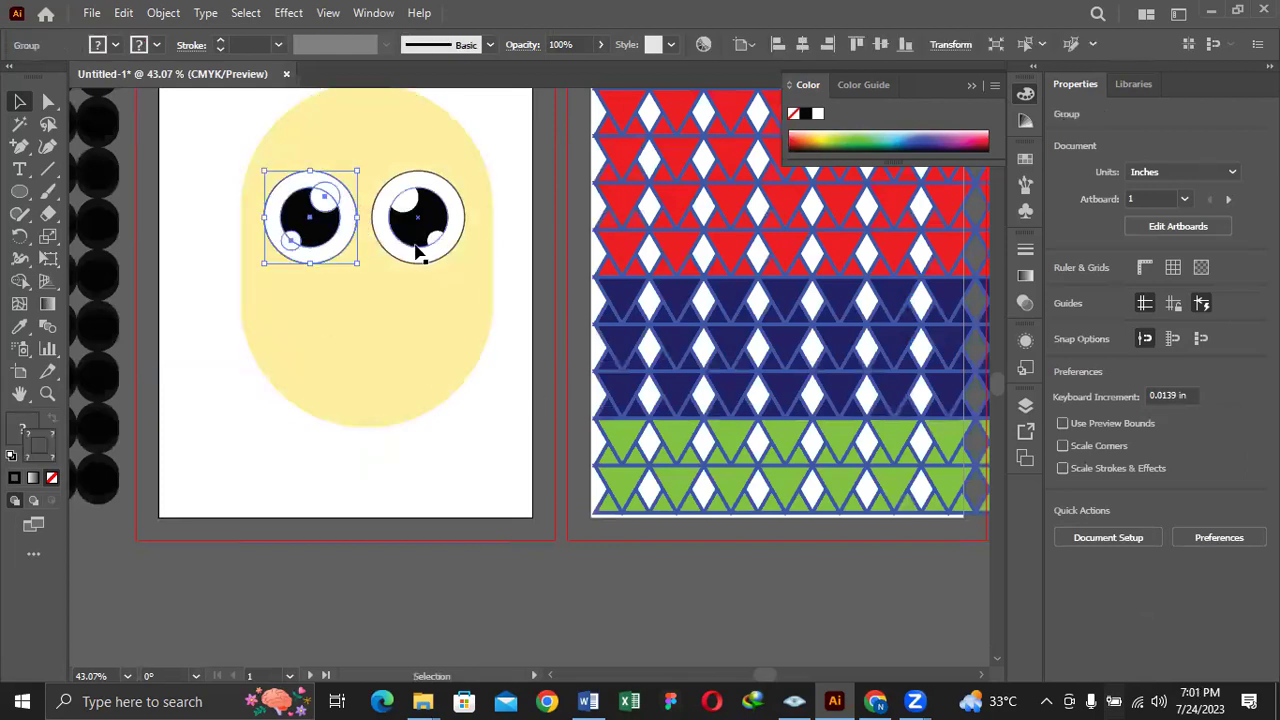
left_click(428, 256, "shift")
key("Right")
left_click(512, 418)
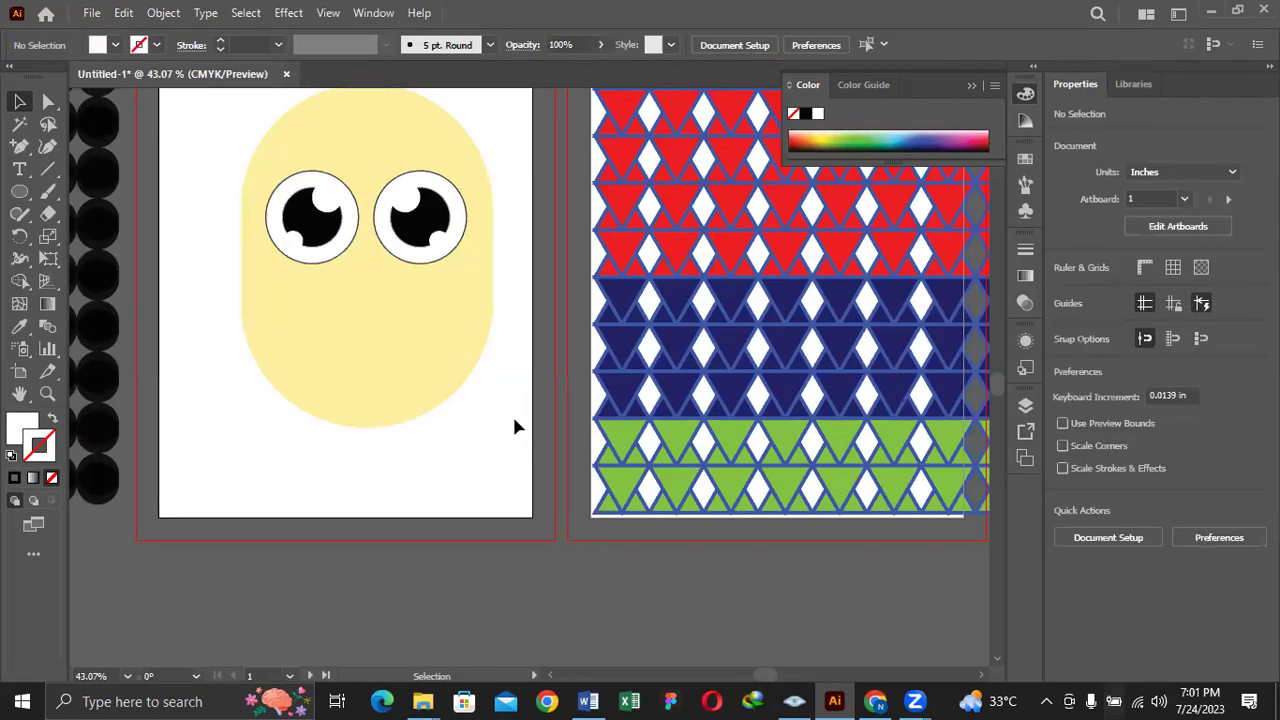
Draw a circle about 2.9 in wide across the first artboard's bottom edge and fill it with peach FFB899
left_click(21, 194)
right_click(22, 193)
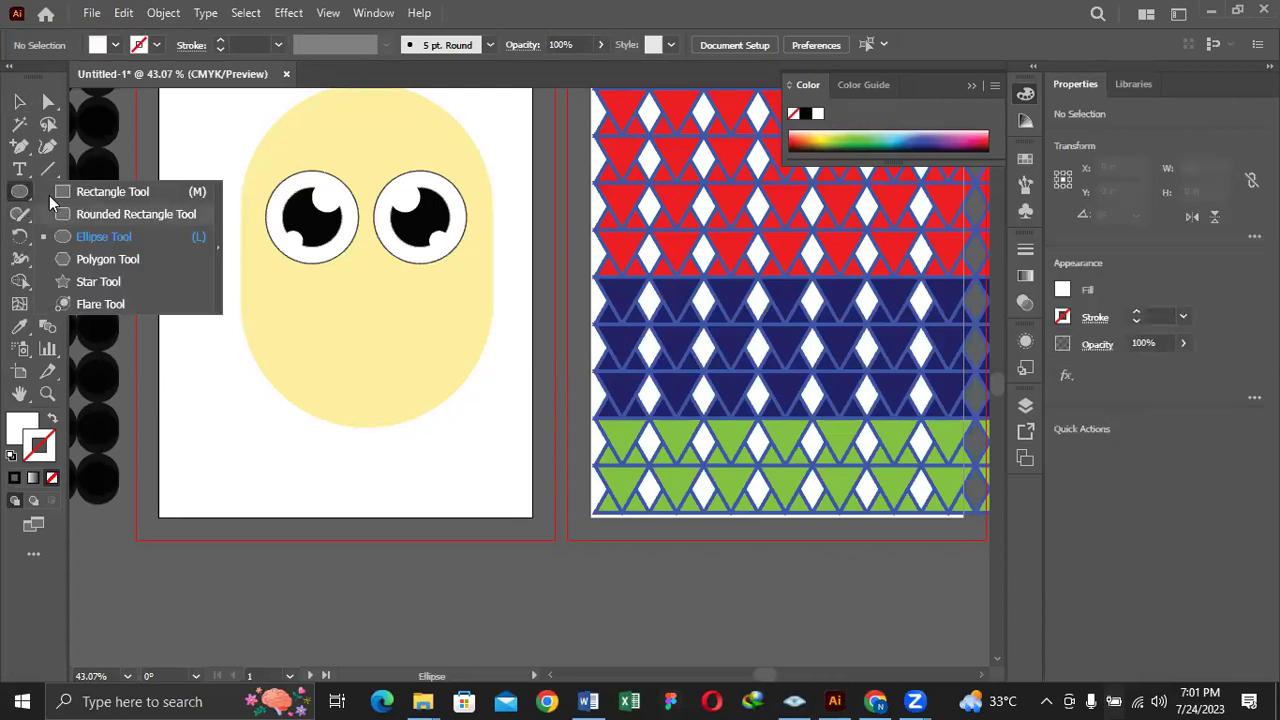
left_click(102, 237)
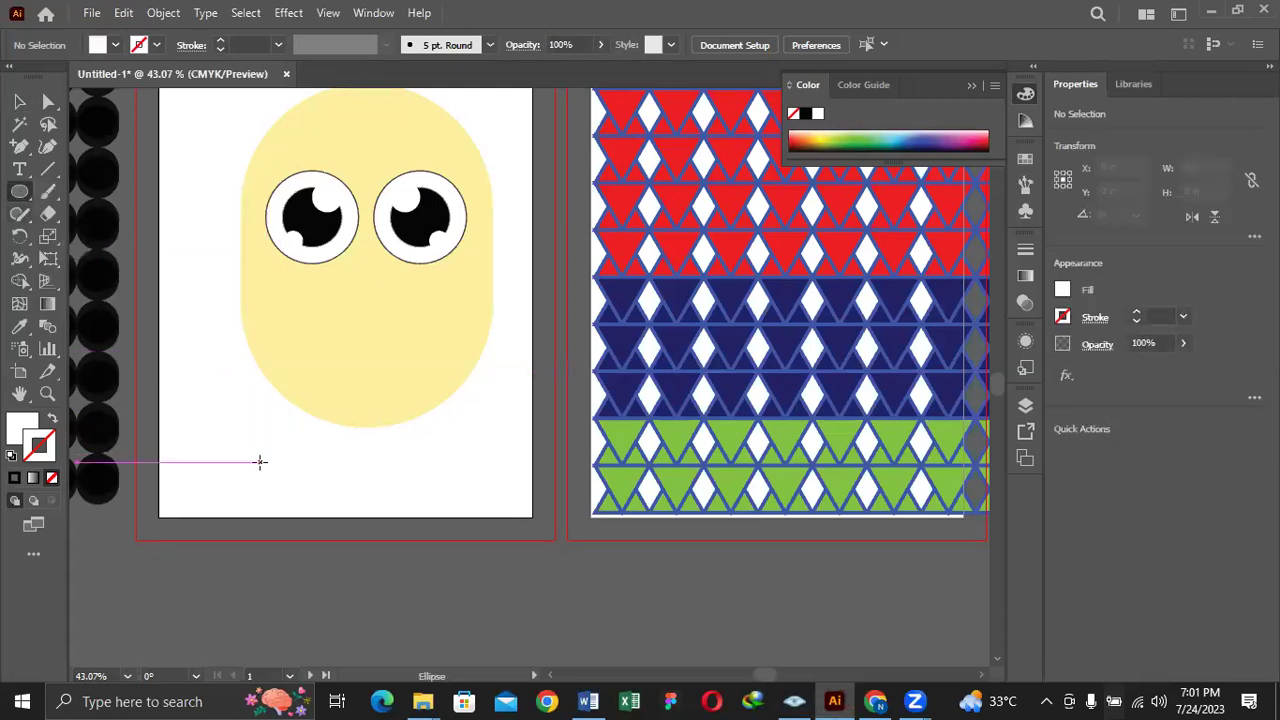
mouse_move(373, 475)
left_mouse_down()
mouse_move(421, 543)
mouse_move(506, 605)
left_mouse_up()
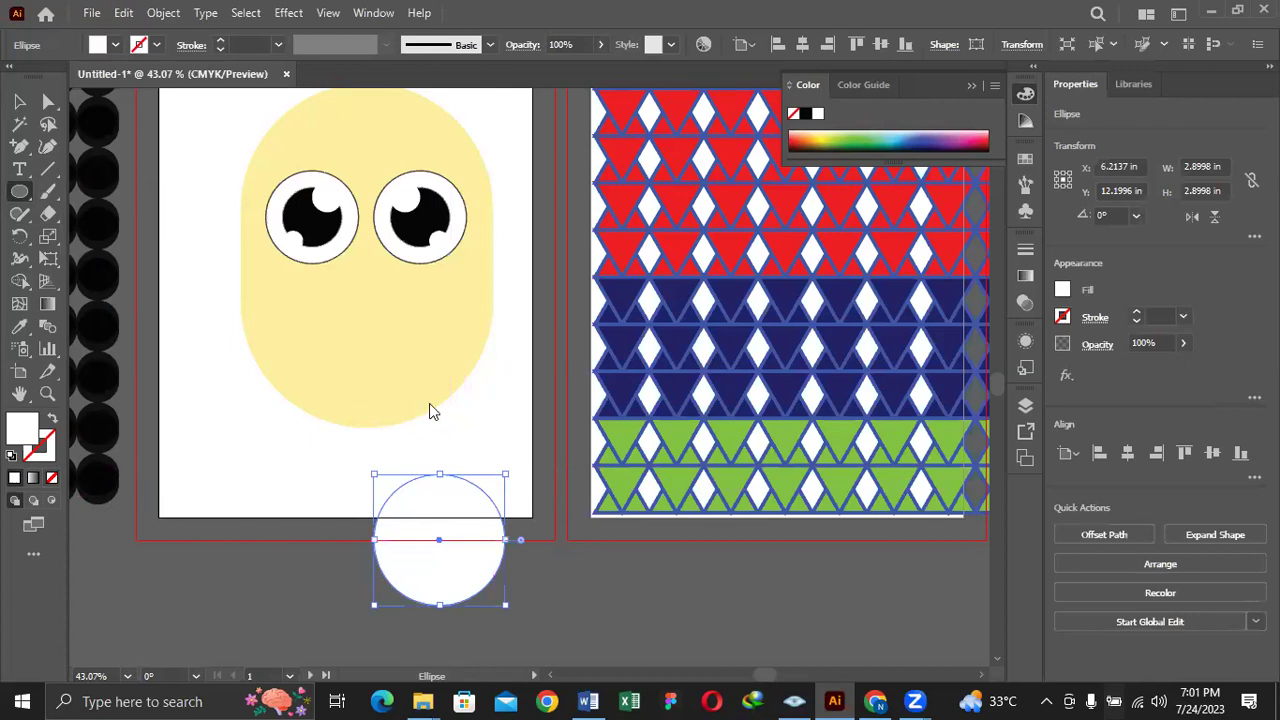
mouse_move(664, 446)
left_mouse_down()
mouse_move(654, 463)
mouse_move(654, 451)
left_mouse_up()
left_click(457, 228)
left_click_drag(461, 234, 489, 207)
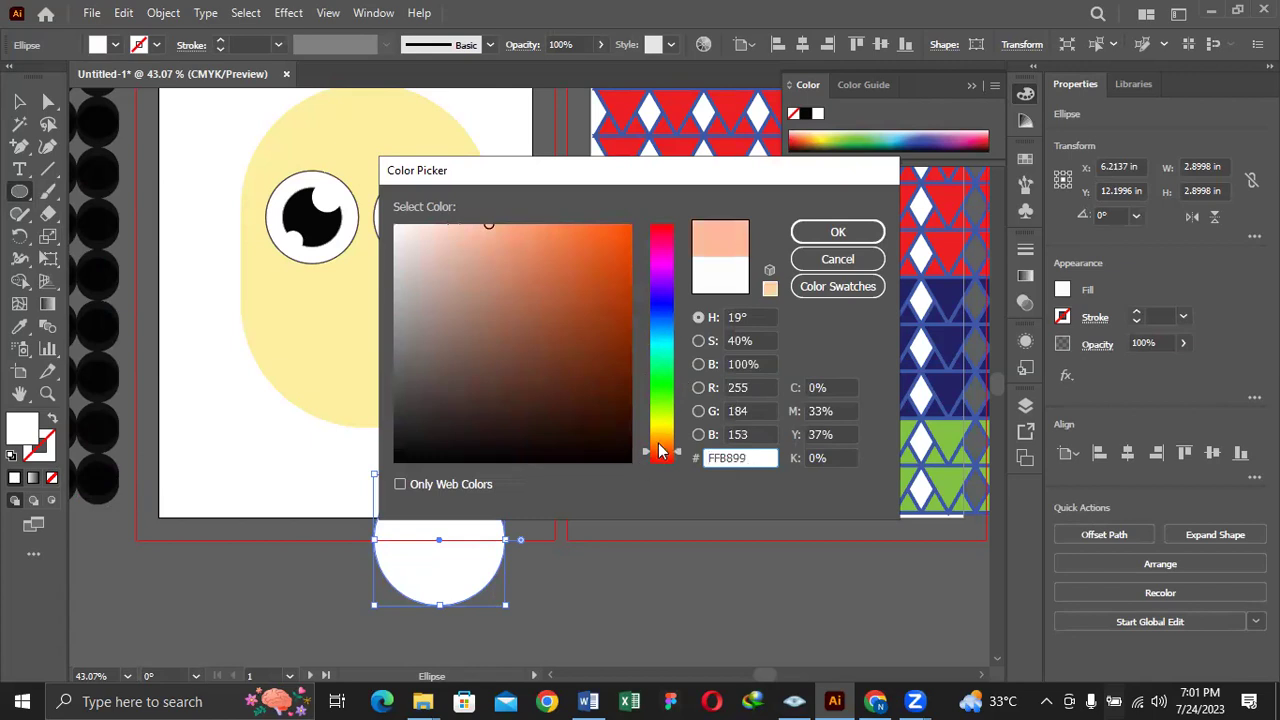
left_click(812, 232)
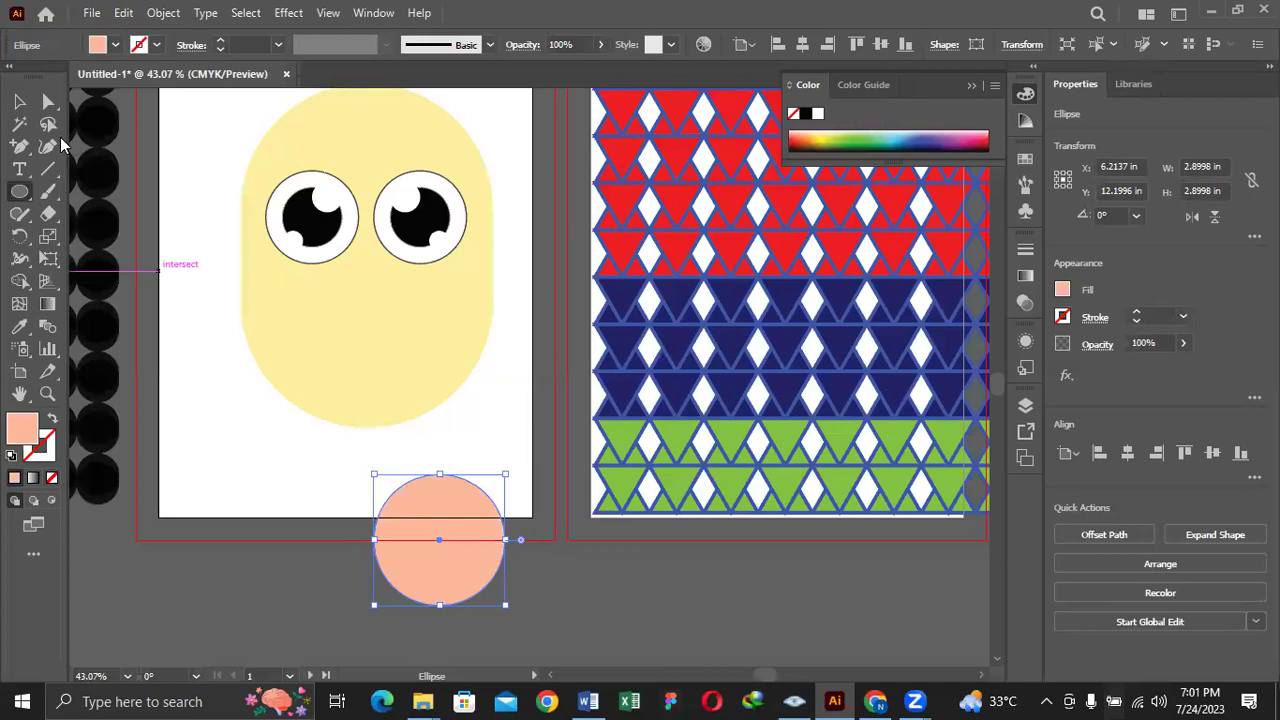
Delete the peach circle's top anchor point to leave its lower half as a mouth shape
left_click(48, 102)
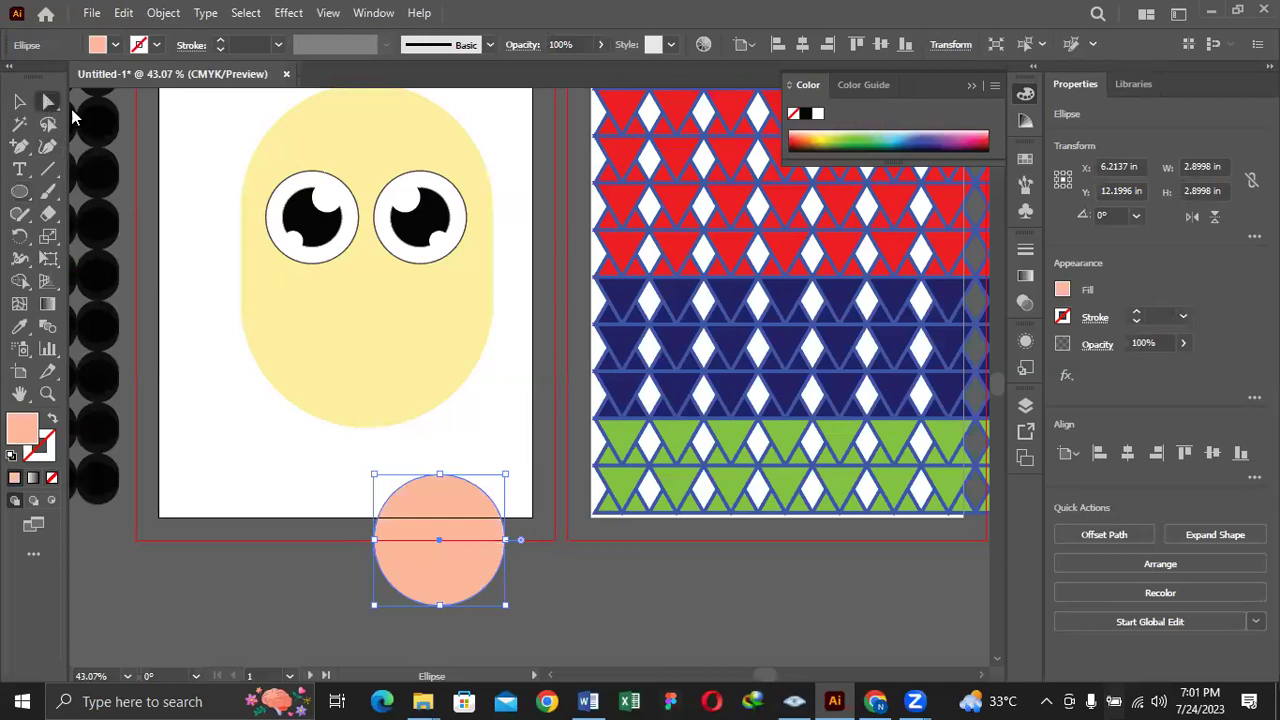
left_click(441, 476)
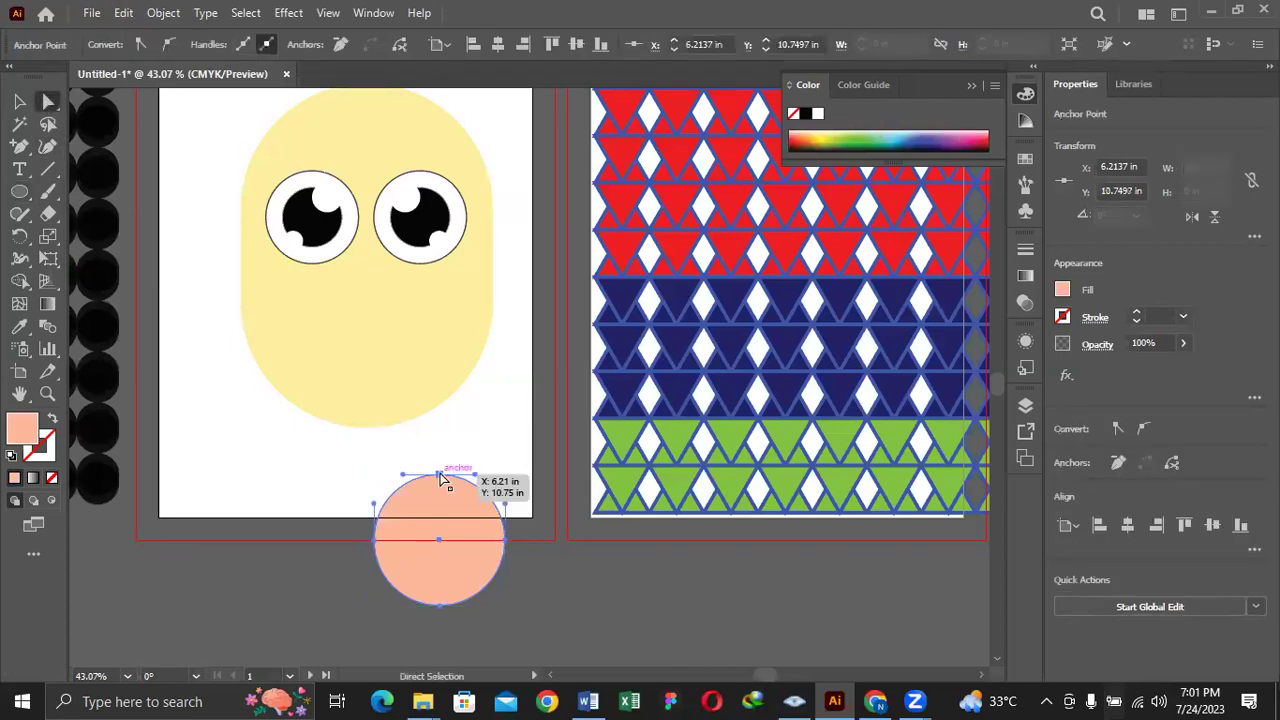
key("Delete")
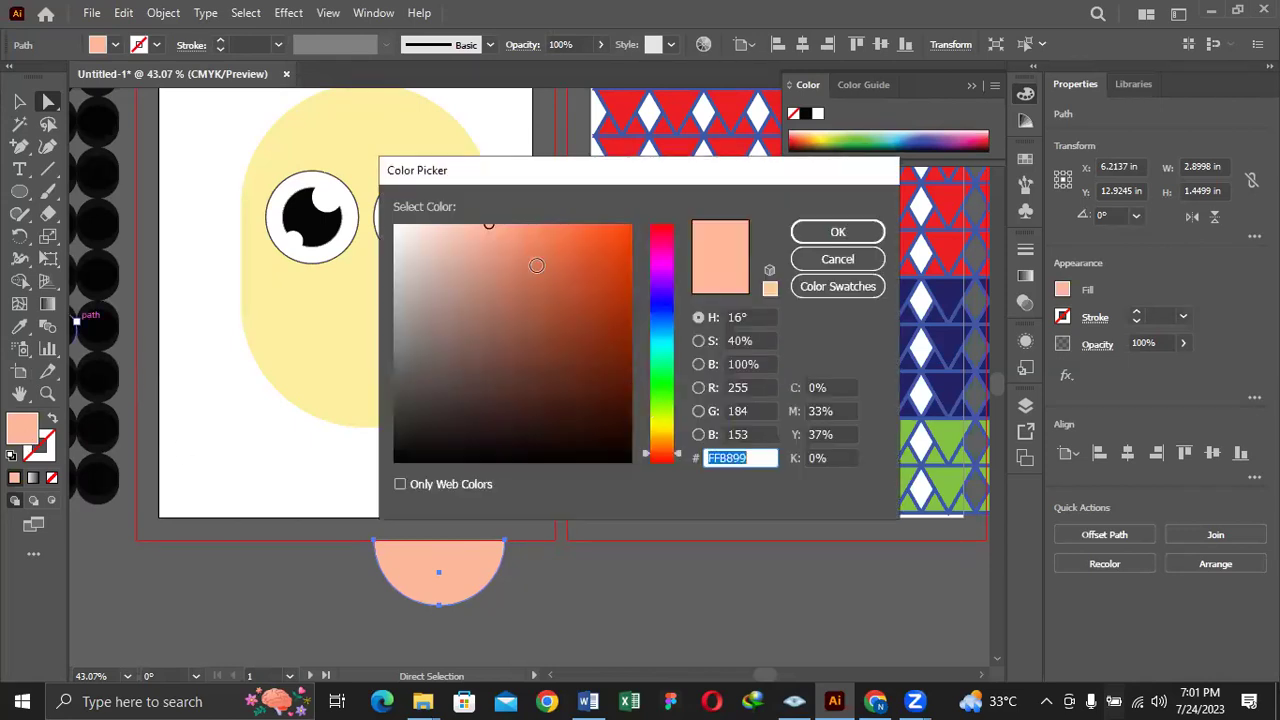
Change the half circle's fill to a darker salmon, E08677
left_click(513, 229)
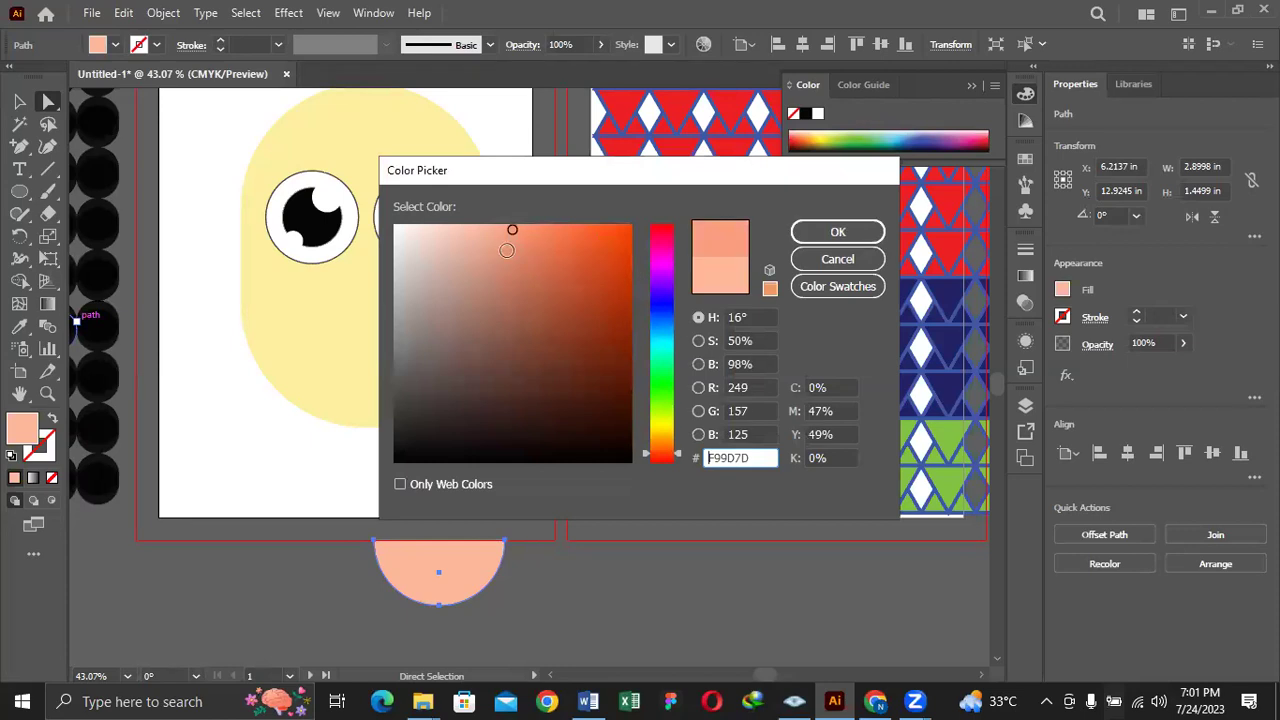
left_click(508, 254)
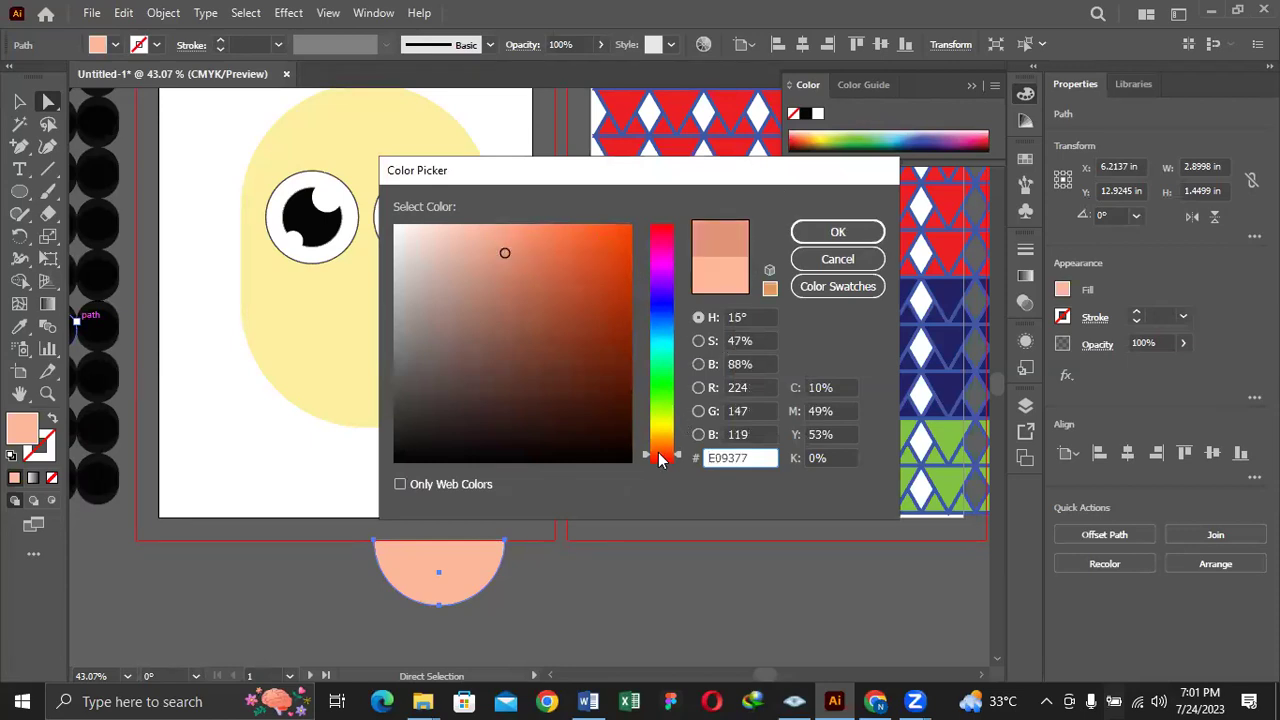
left_click(660, 459)
left_click(823, 233)
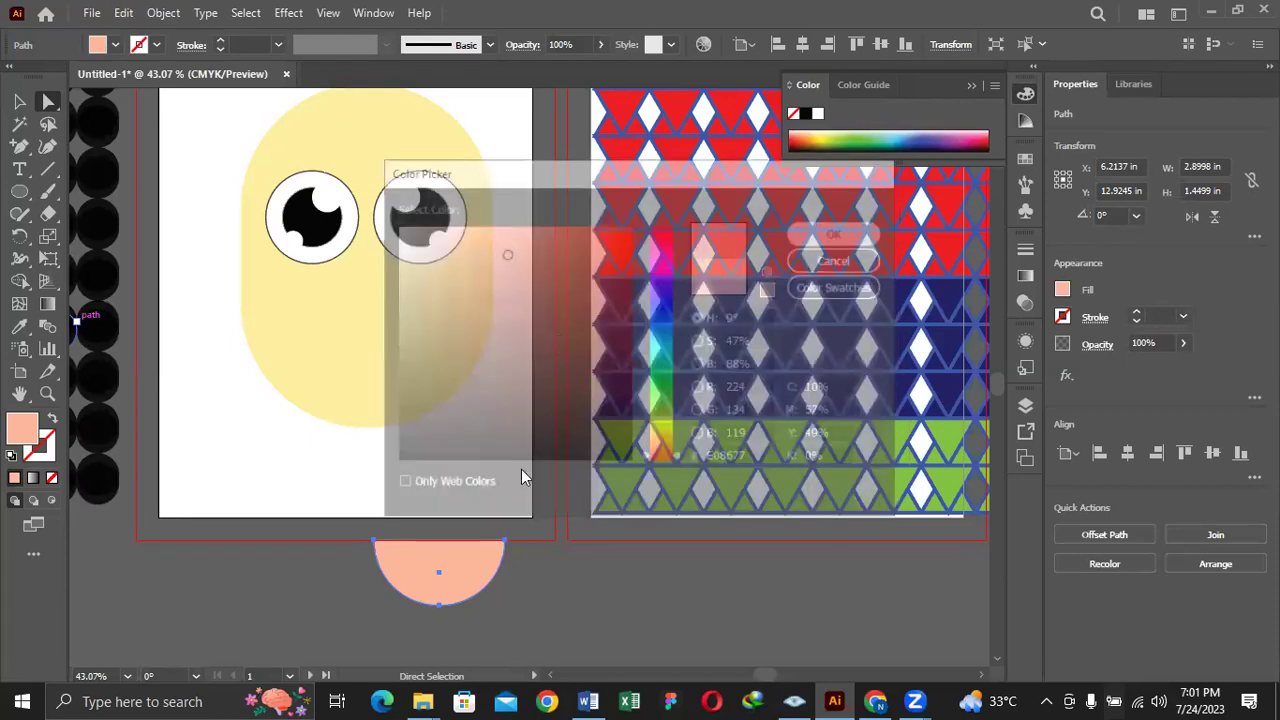
Scale the salmon half circle to about 2 in wide and position it as a mouth centred below the eyes
key("v")
left_click_drag(468, 571, 404, 339)
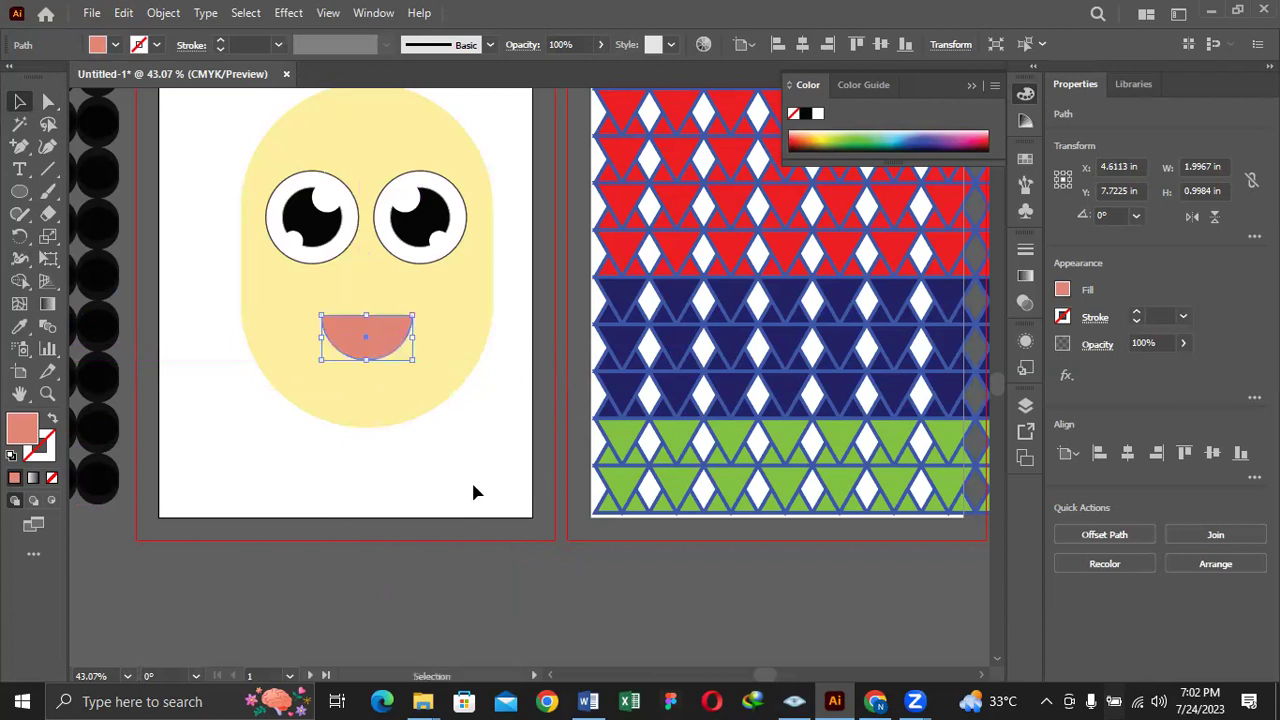
key("Down")
key("Down")
key("Down")
key("Down")
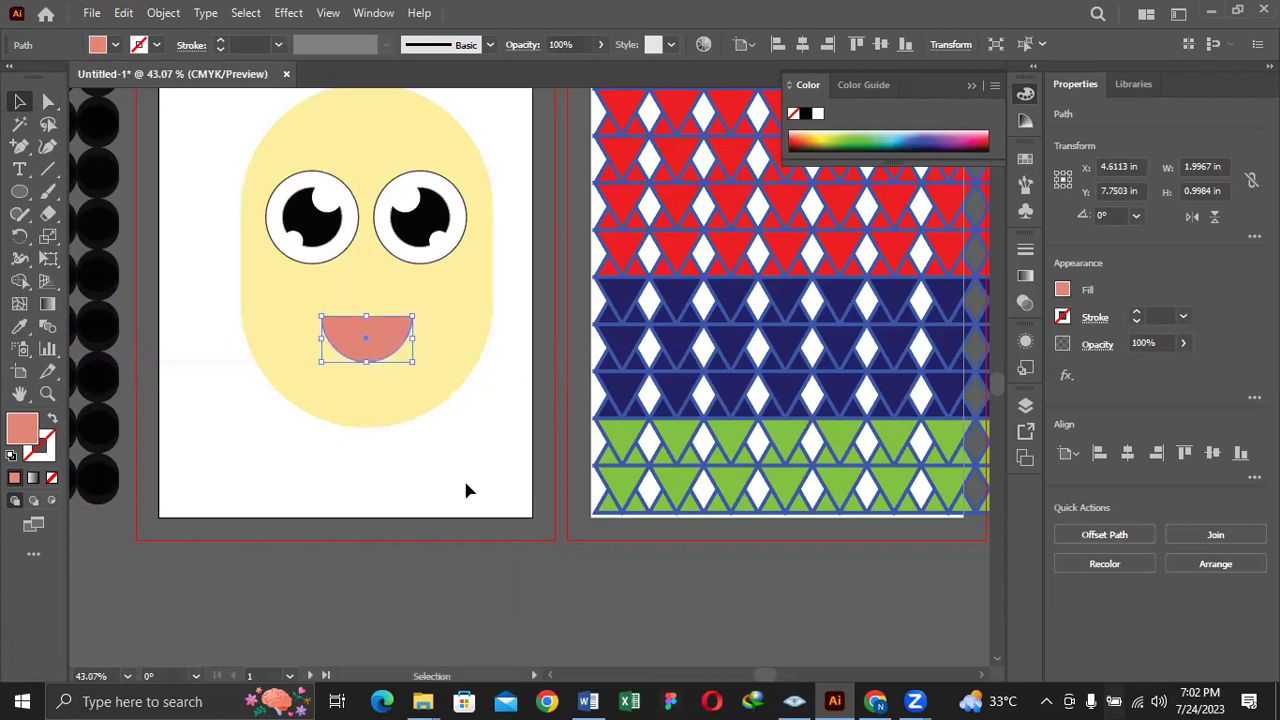
key("Down")
key("Down")
key("Down")
key("Down")
left_click(465, 490)
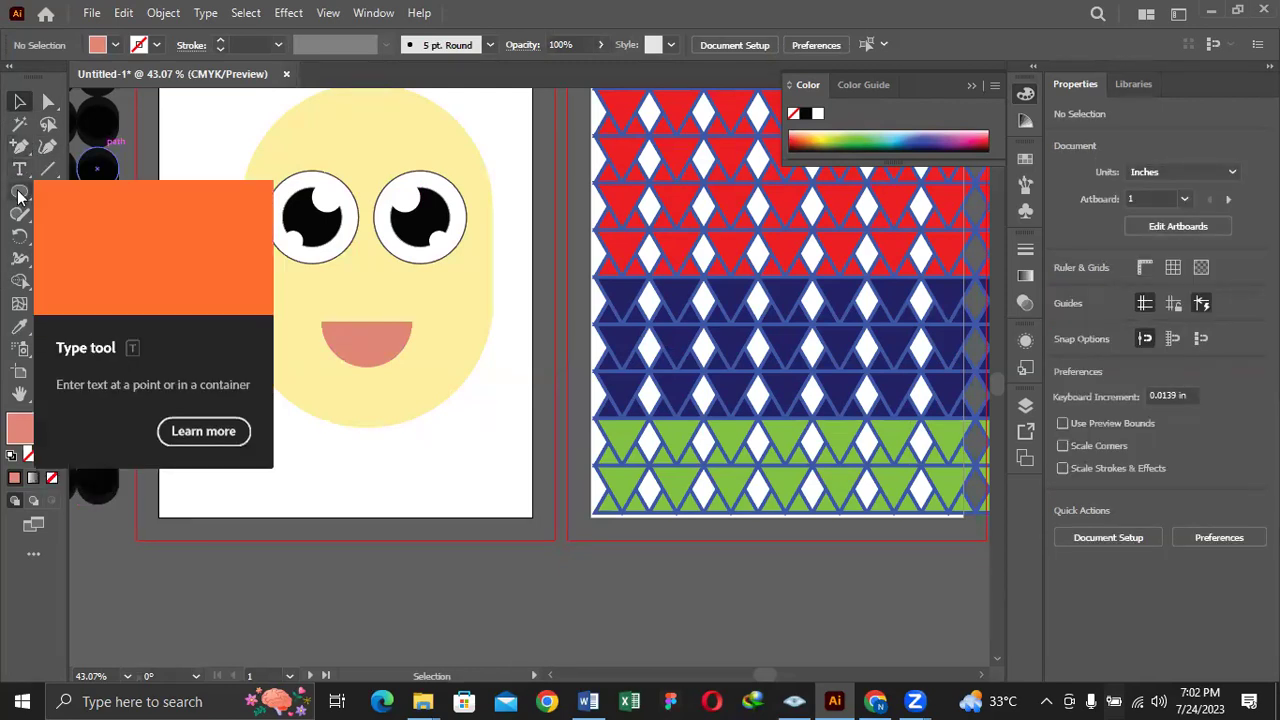
Draw a circle about 2.37 in wide across the first artboard's bottom edge and swap its salmon fill to the stroke
left_click_drag(18, 196, 112, 243)
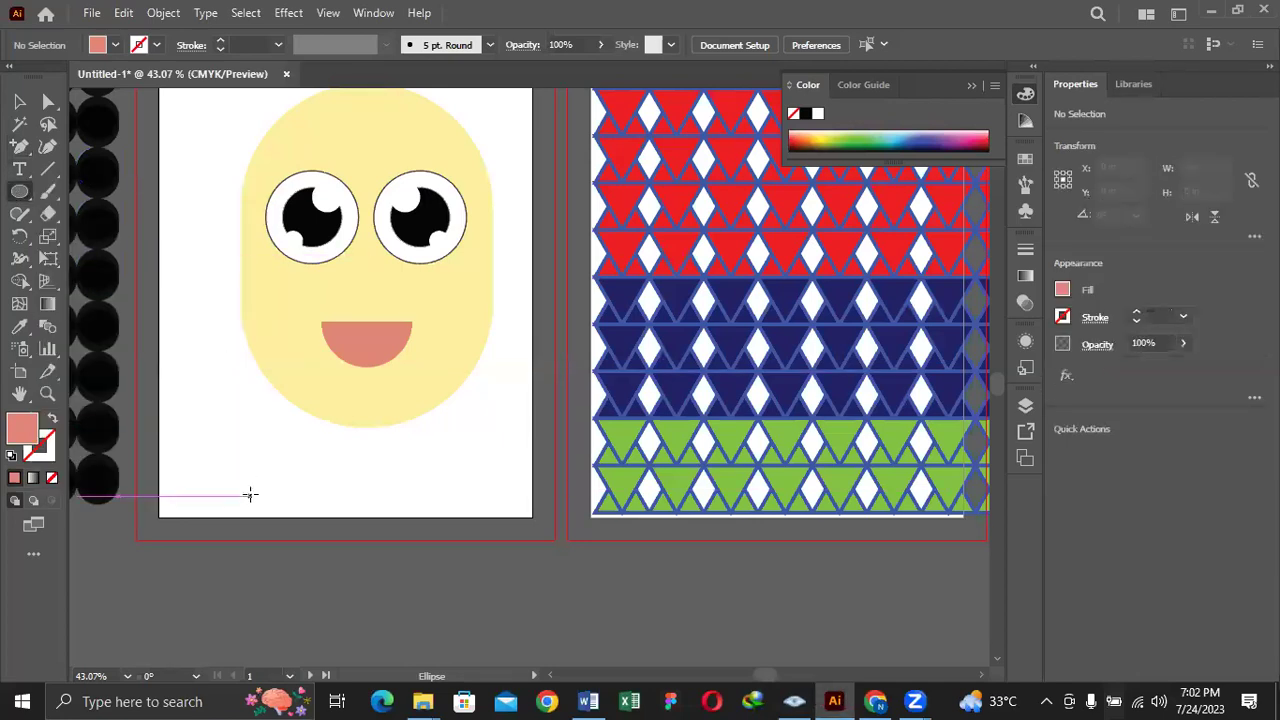
left_click_drag(250, 496, 358, 602)
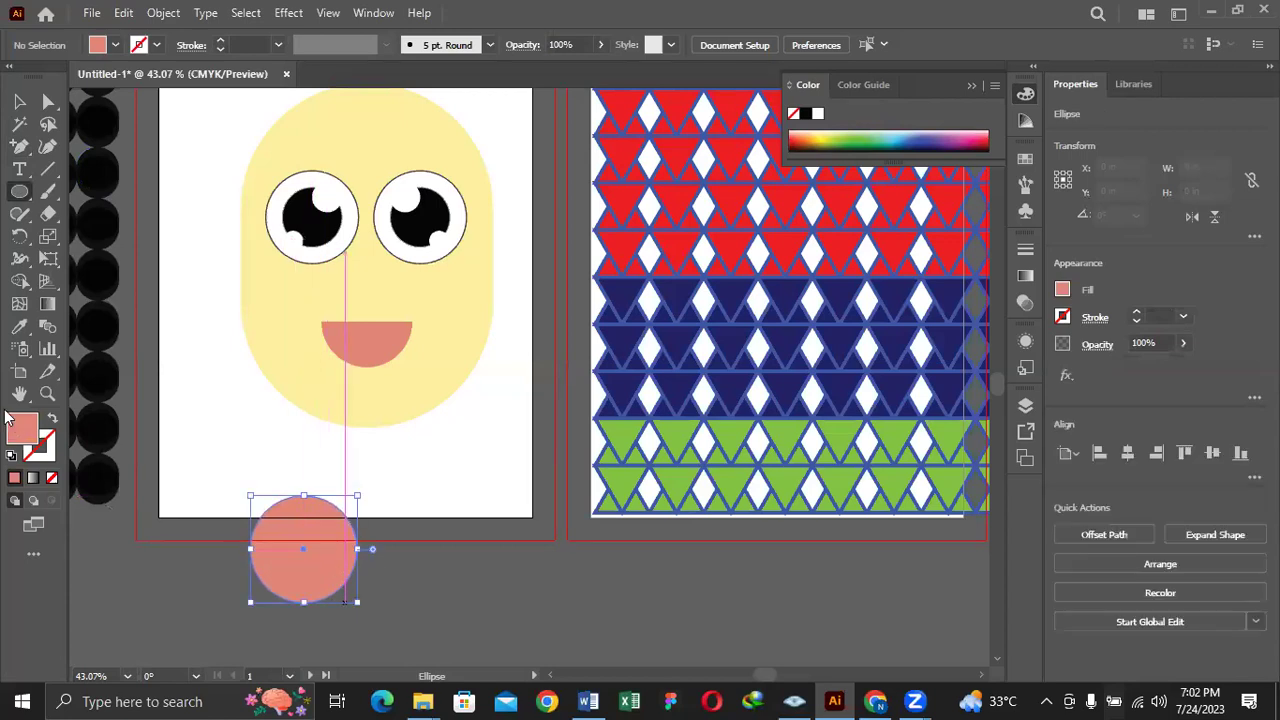
key("shift+x")
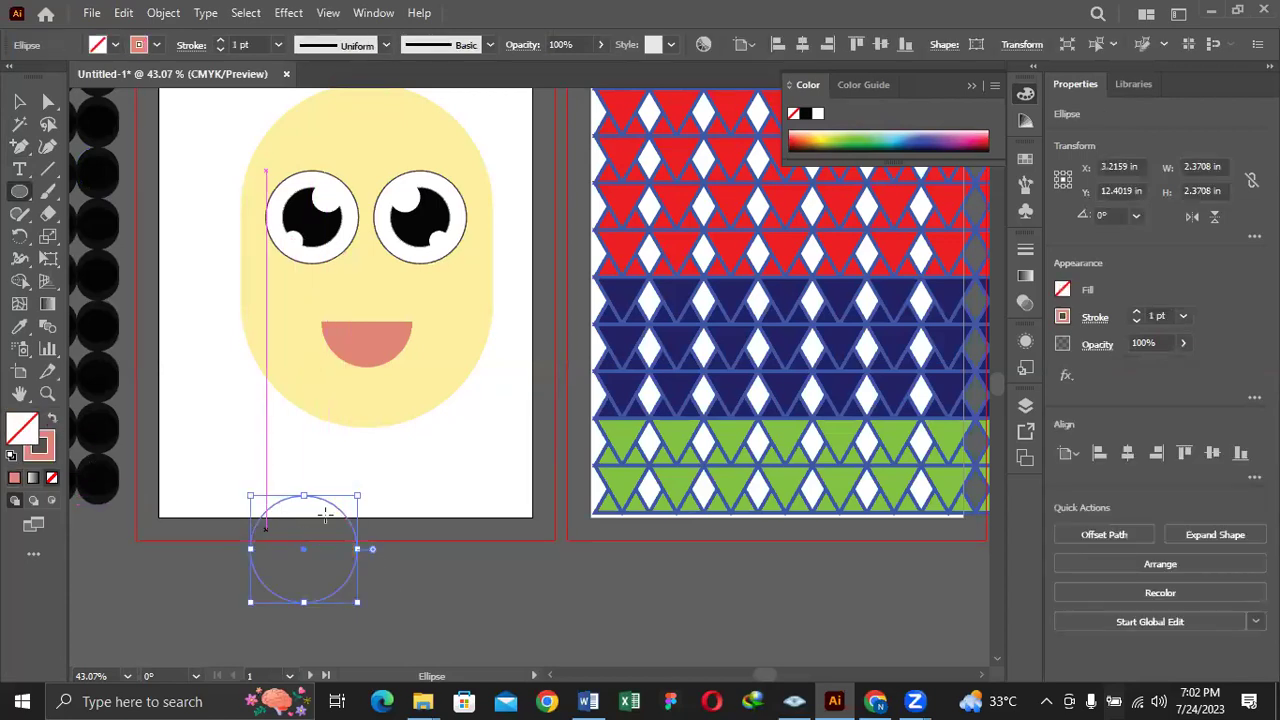
Change the outlined circle's stroke colour to tan, D89E6F
left_click(41, 456)
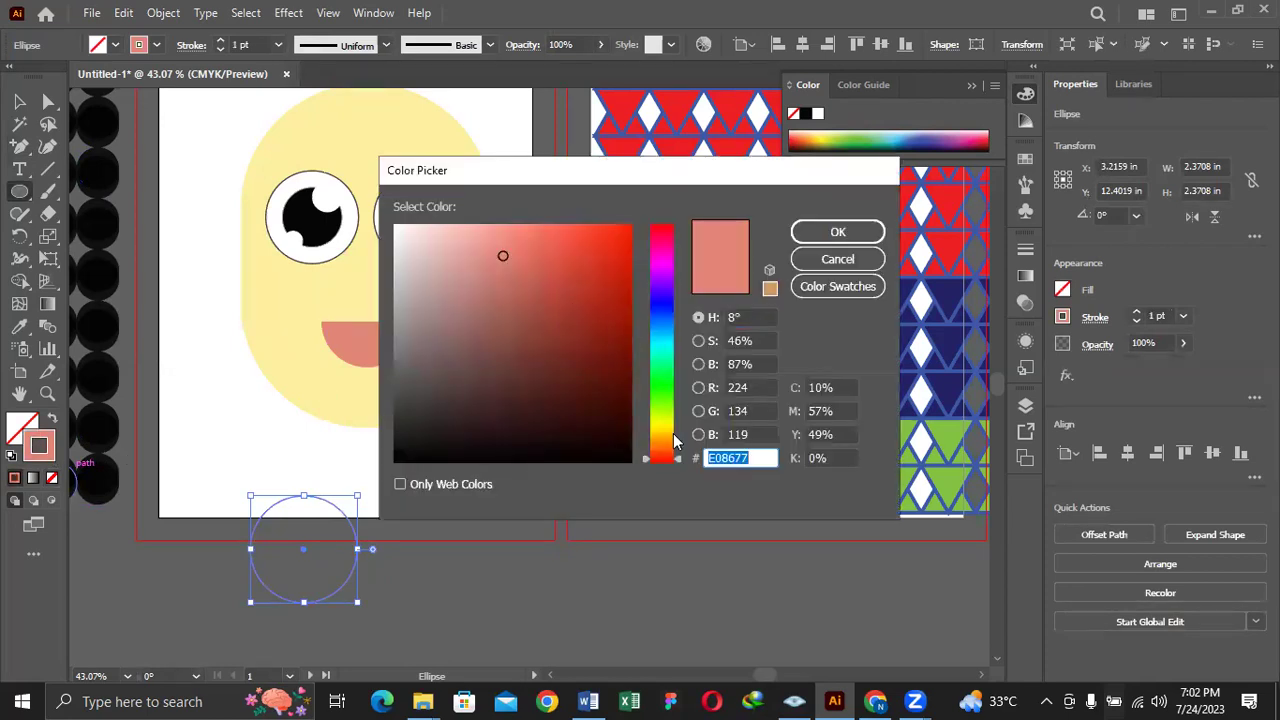
left_click_drag(669, 424, 670, 444)
mouse_move(478, 253)
left_mouse_down()
mouse_move(517, 211)
mouse_move(495, 217)
left_mouse_up()
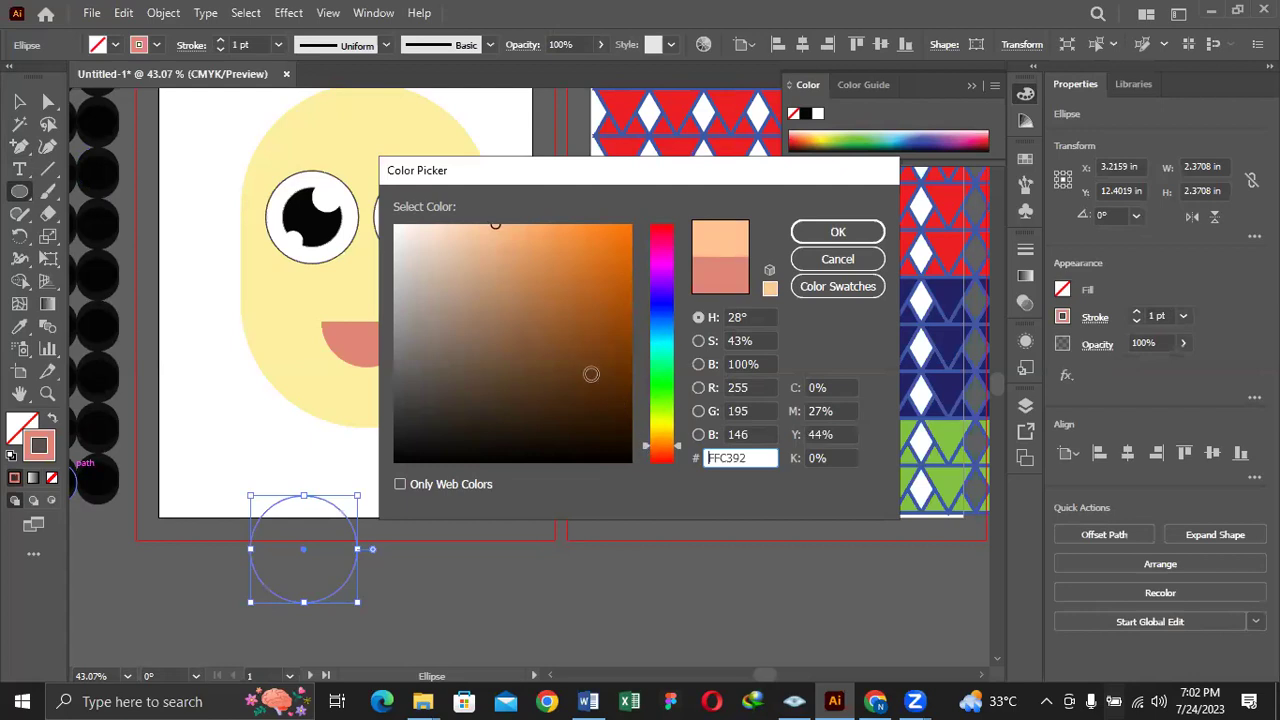
left_click_drag(497, 231, 509, 260)
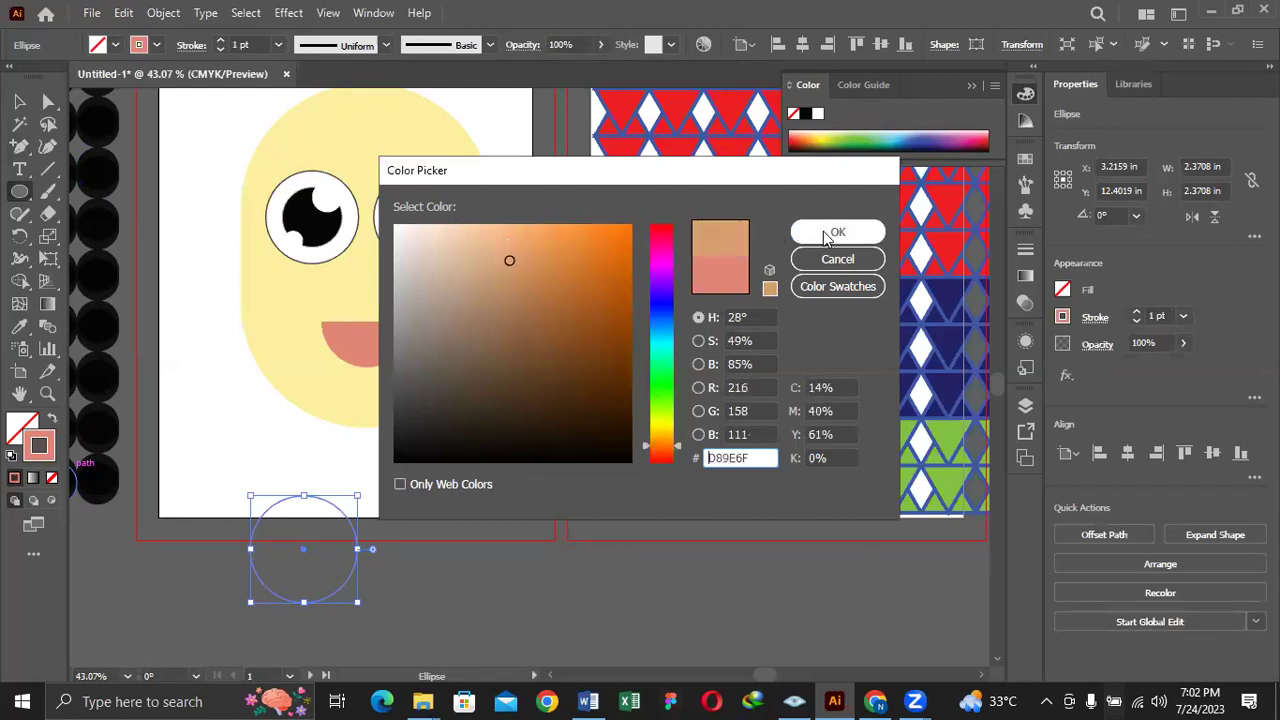
key("Escape")
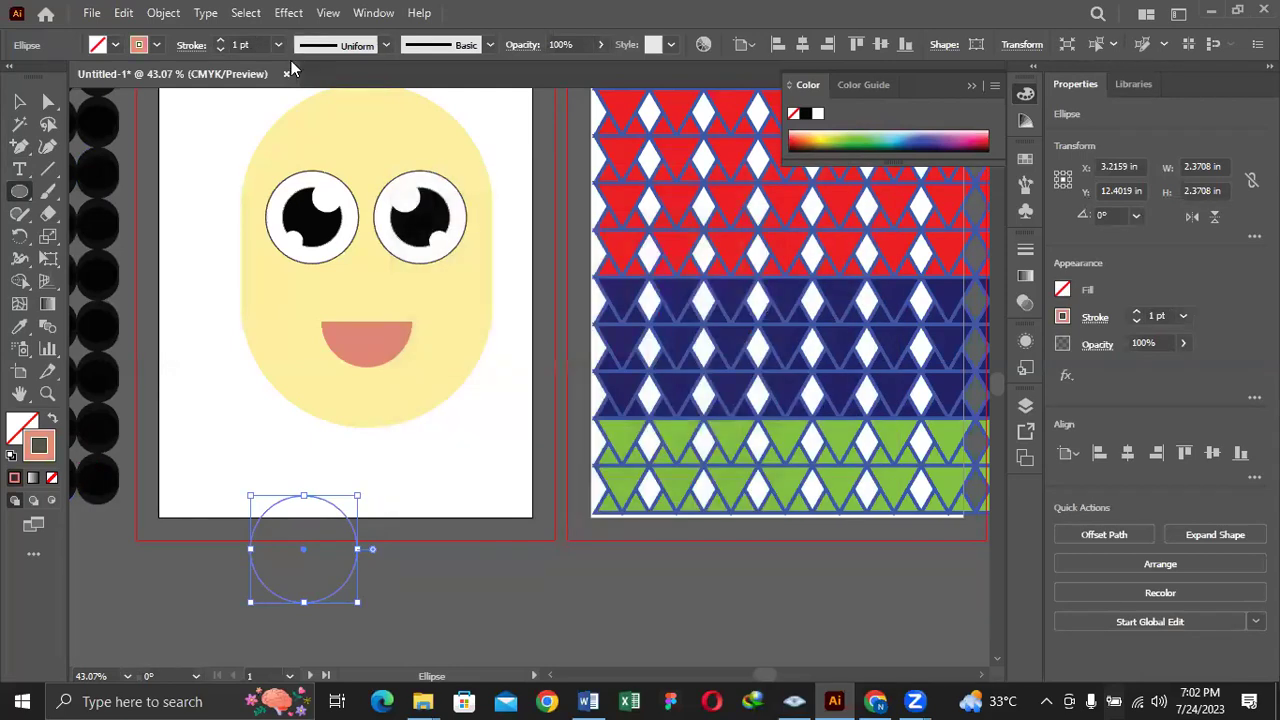
Set the outlined circle's stroke weight to 7 pt
left_click(280, 45)
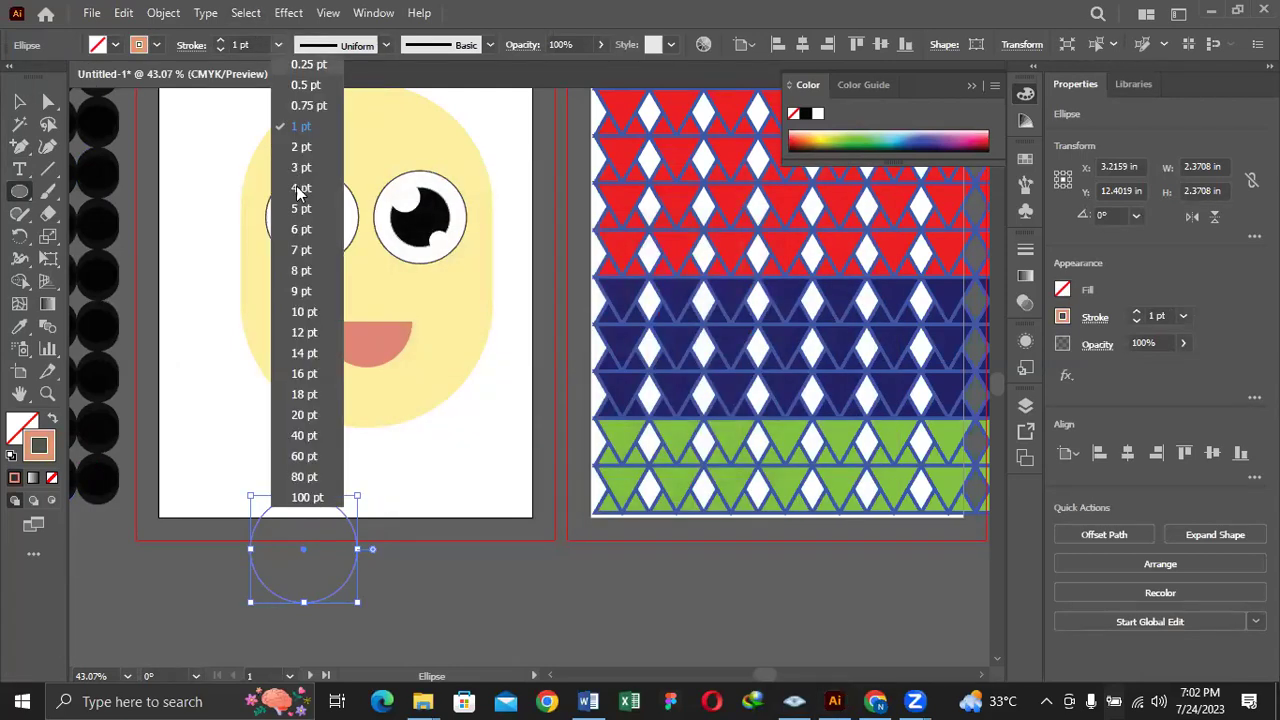
left_click(294, 212)
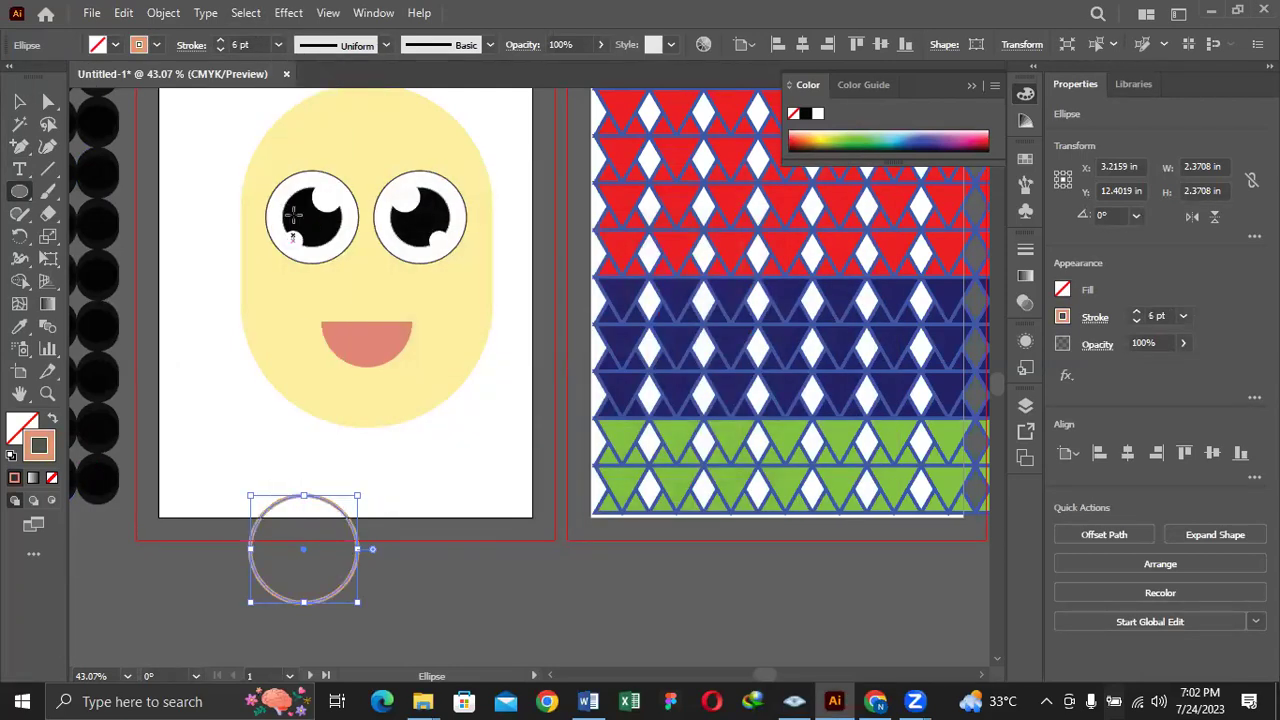
left_click(280, 45)
left_click(300, 250)
Delete the outlined circle's bottom anchor point to leave its upper half as an arc
left_click(48, 101)
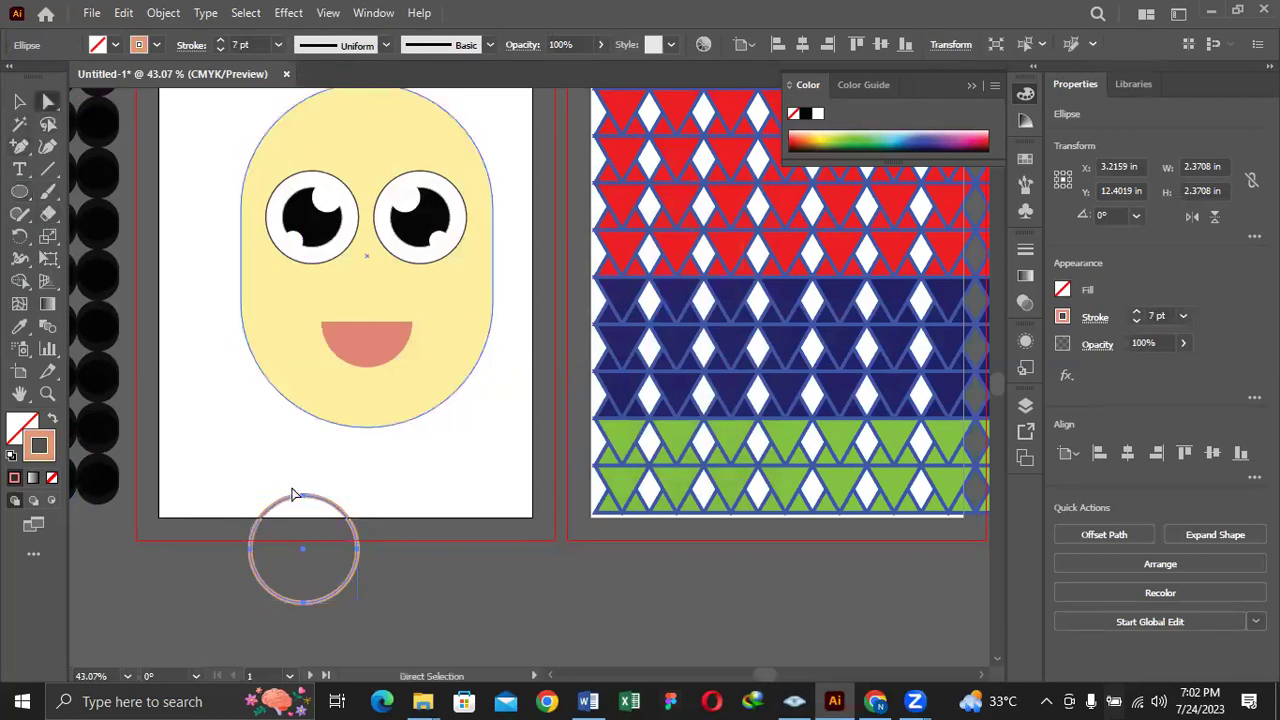
left_click(305, 597)
key("Delete")
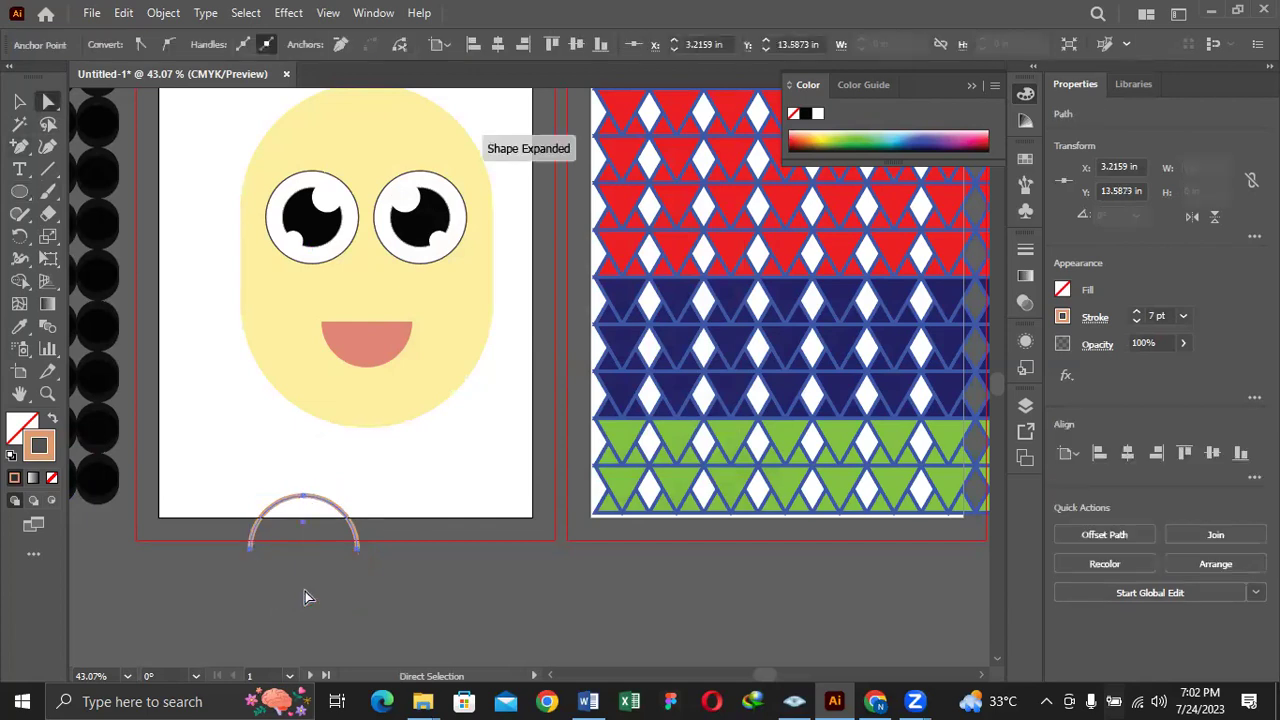
Scale the tan arc to about 1.26 in wide and place it on the artboard below the face's left side
left_click(19, 101)
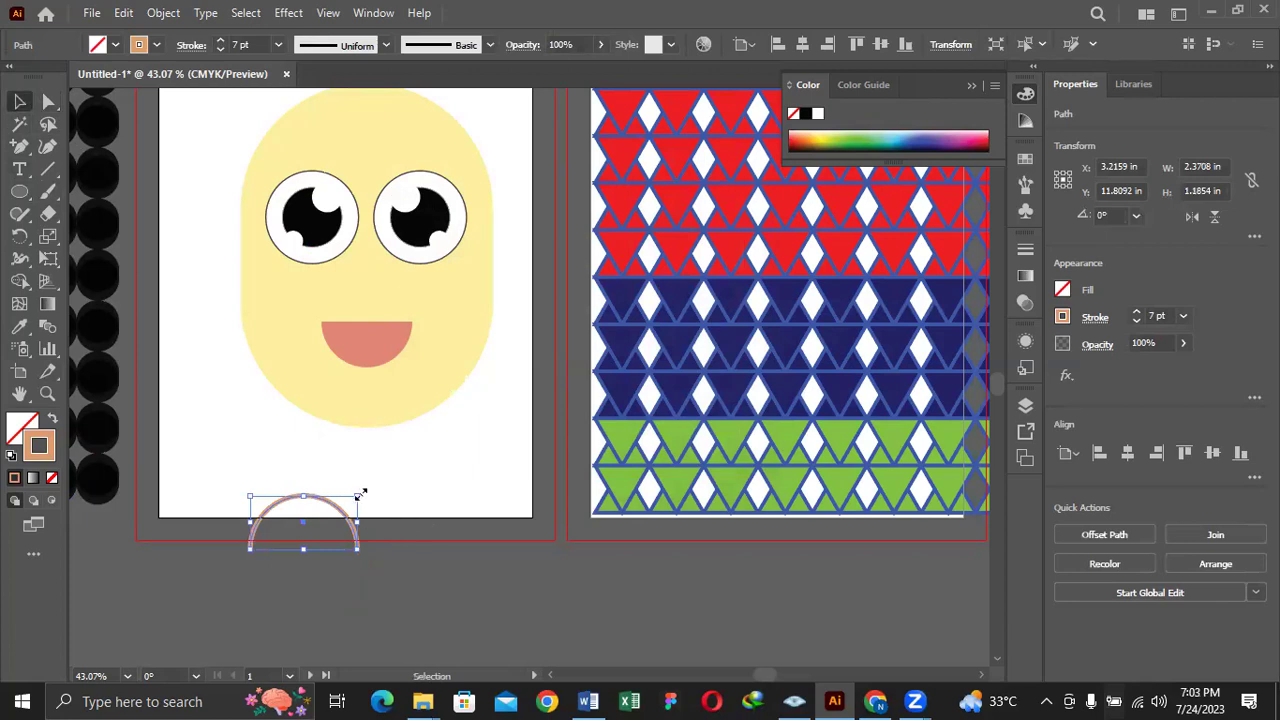
left_click_drag(359, 496, 226, 468)
left_click(365, 565)
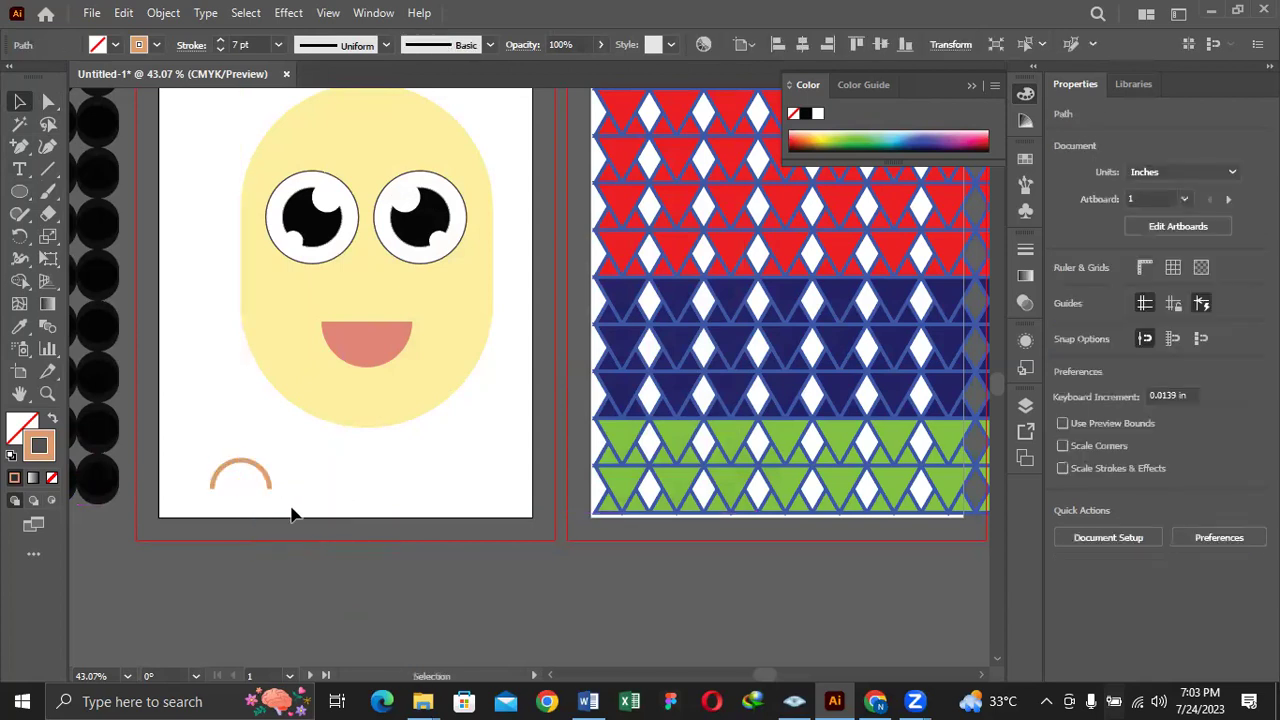
left_click(293, 509)
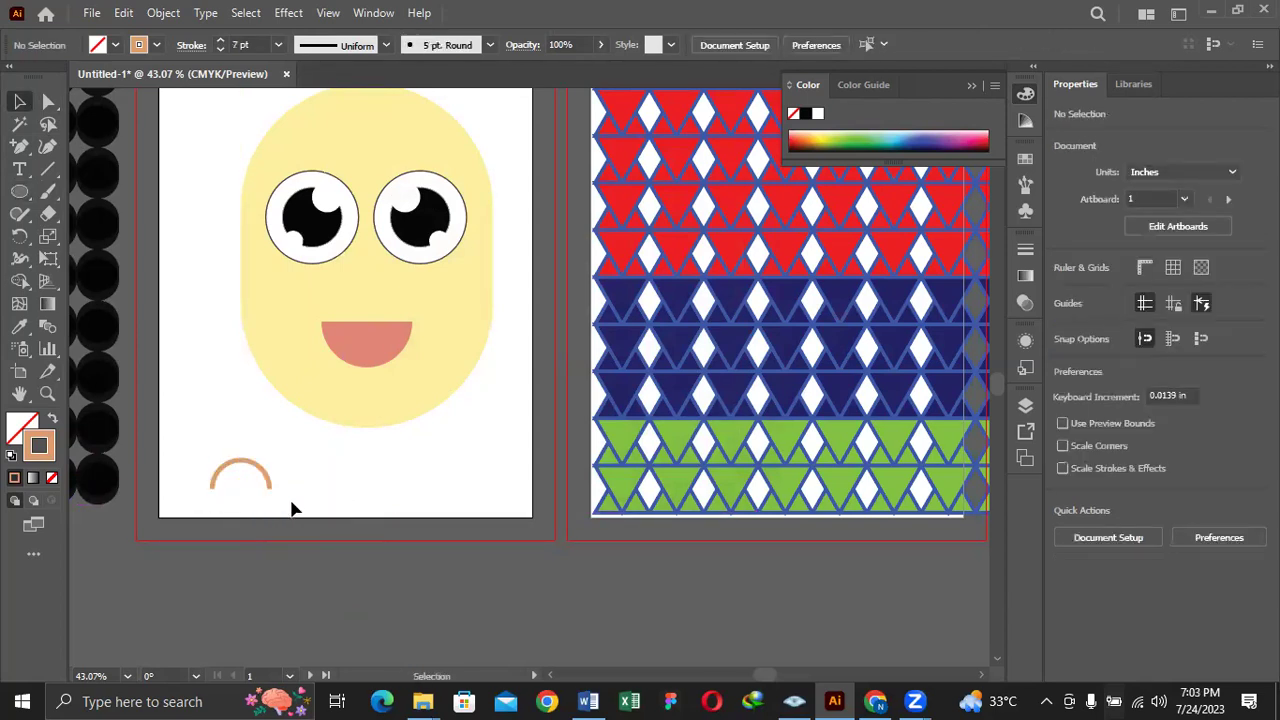
Apply the elliptical width profile to the arc's stroke so that it tapers at both ends
left_click(250, 464)
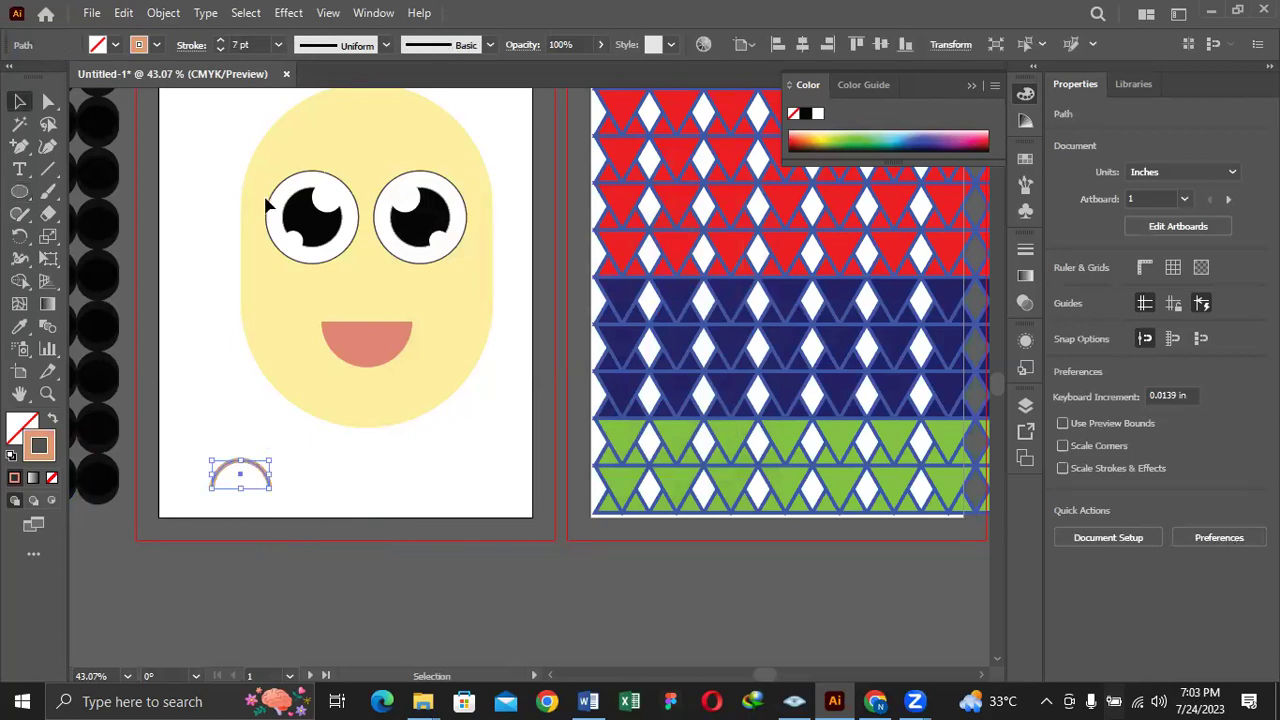
left_click(385, 46)
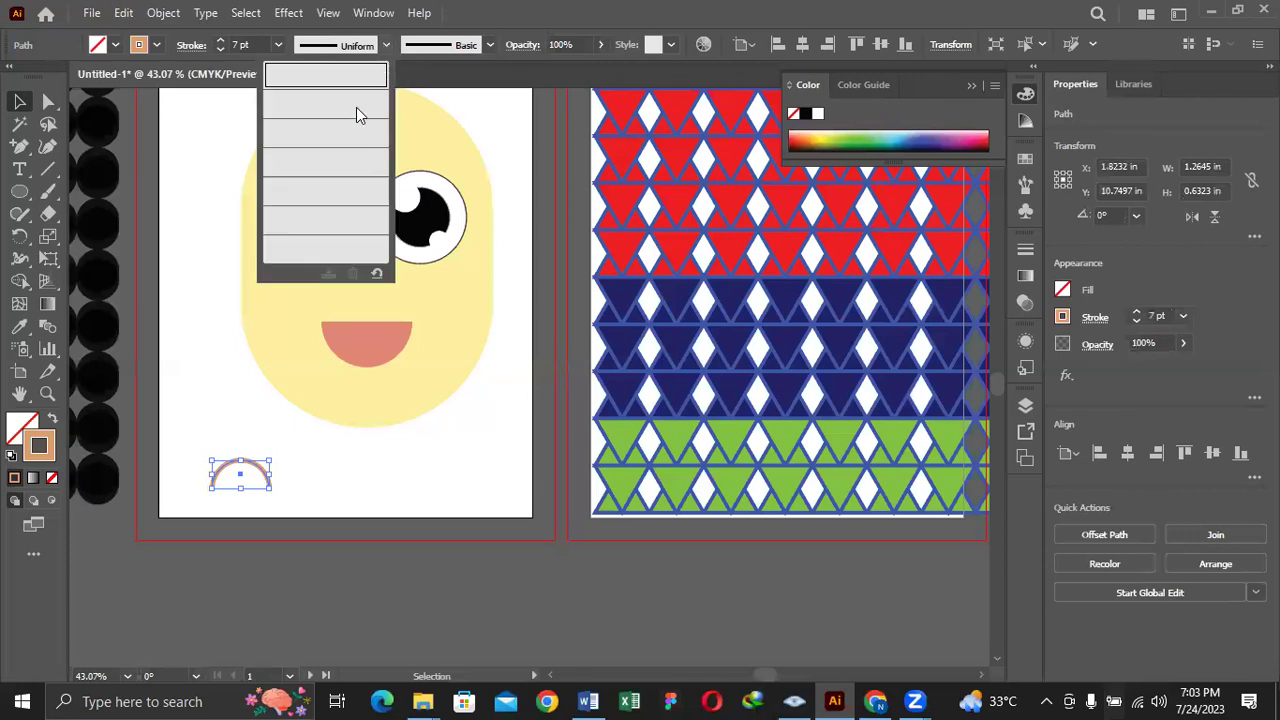
left_click(356, 110)
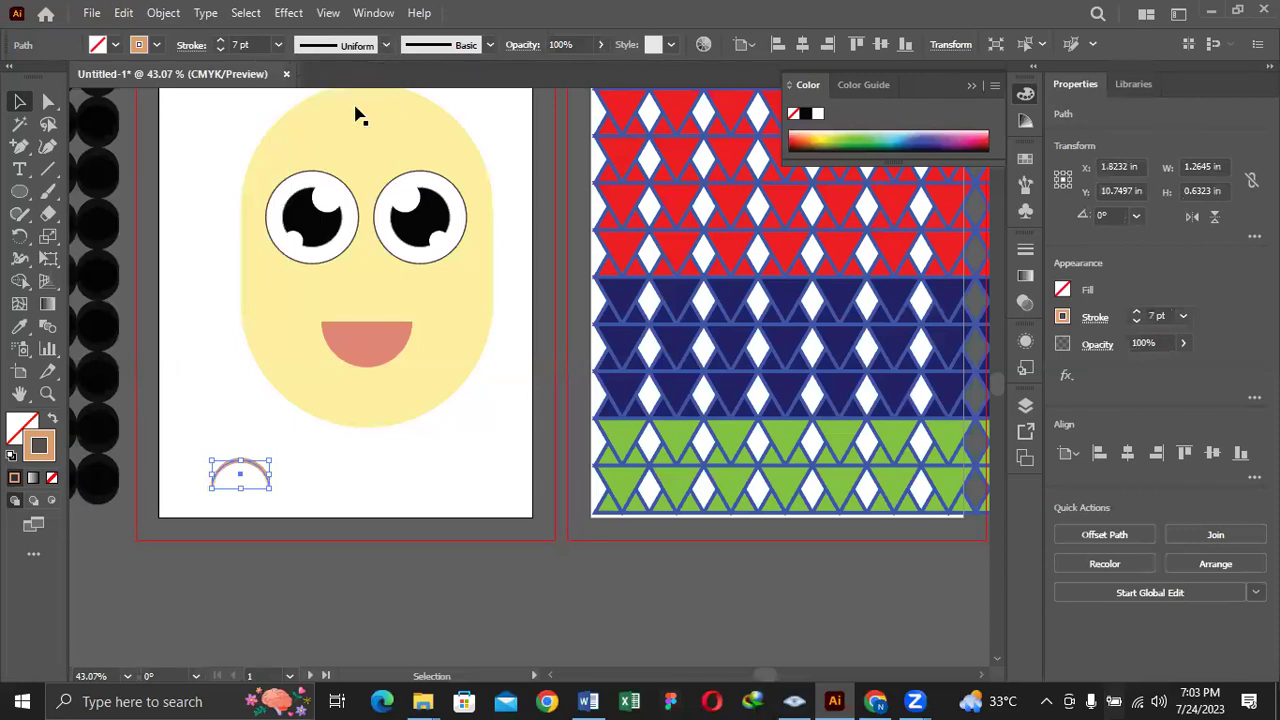
left_click(318, 516)
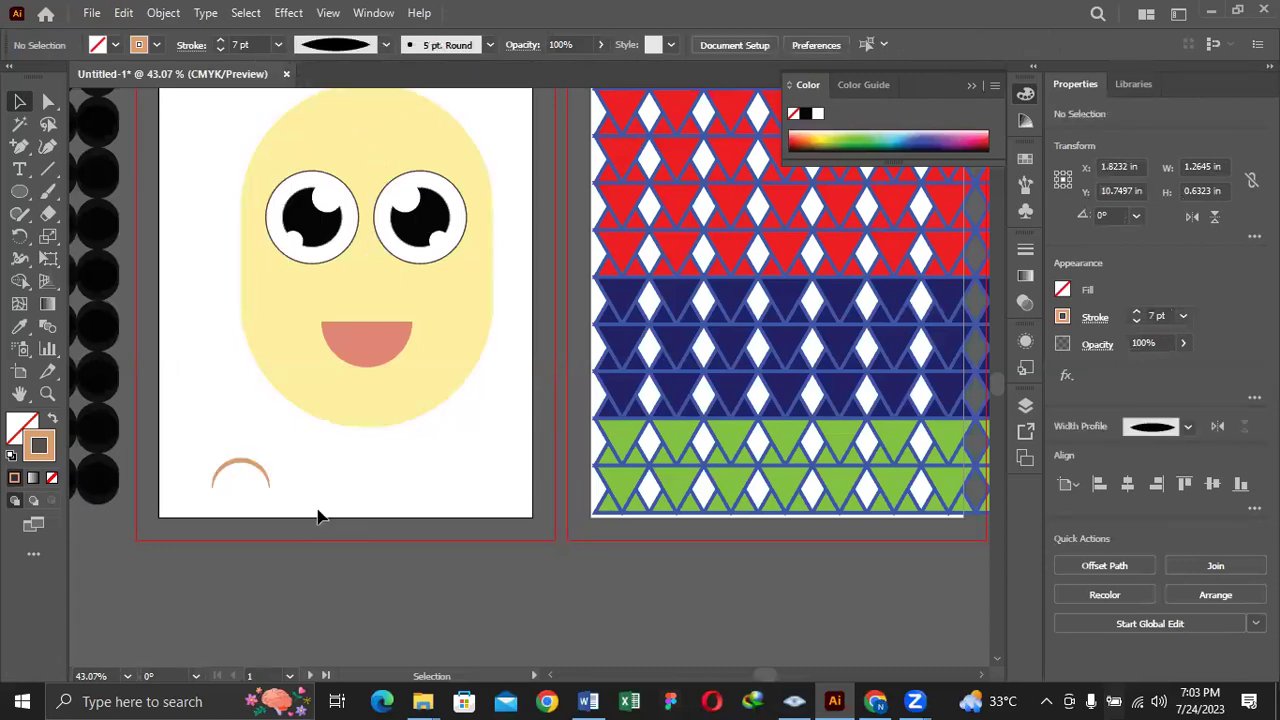
Scale the tapered arc to about 0.35 in wide and place it as a nose centred between the eyes and mouth
left_click(385, 45)
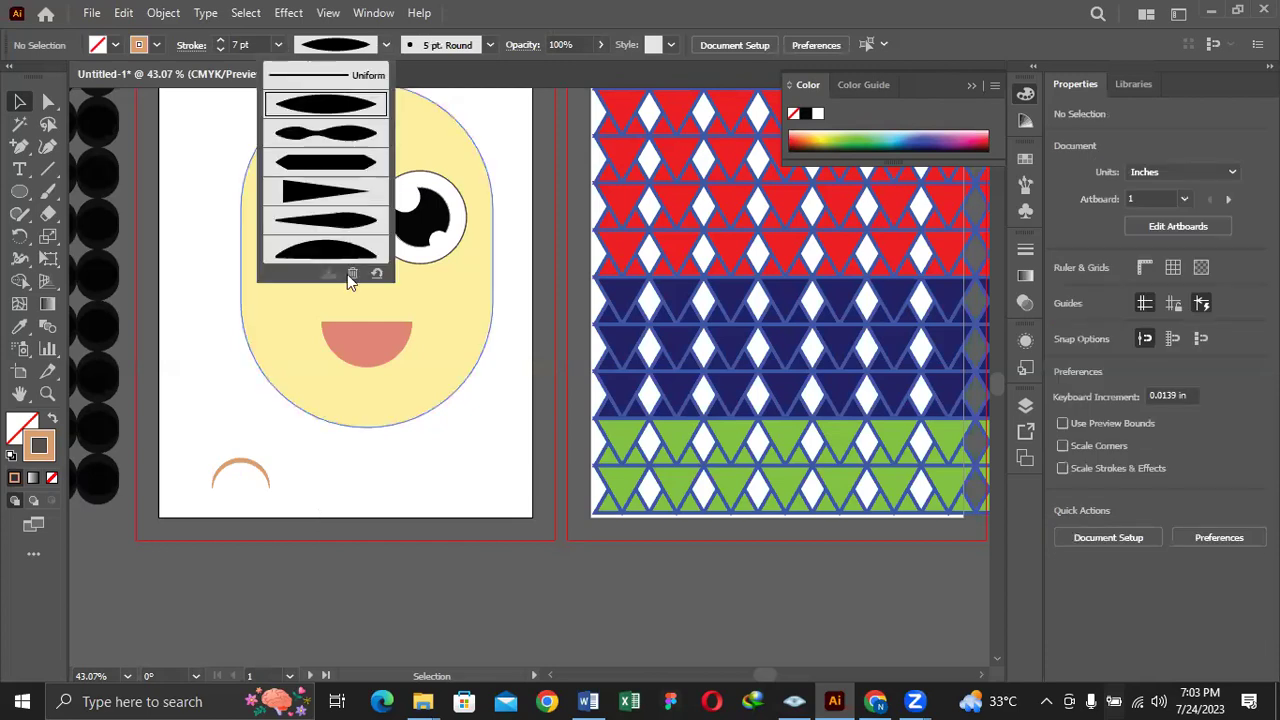
left_click(221, 469)
left_click(250, 468)
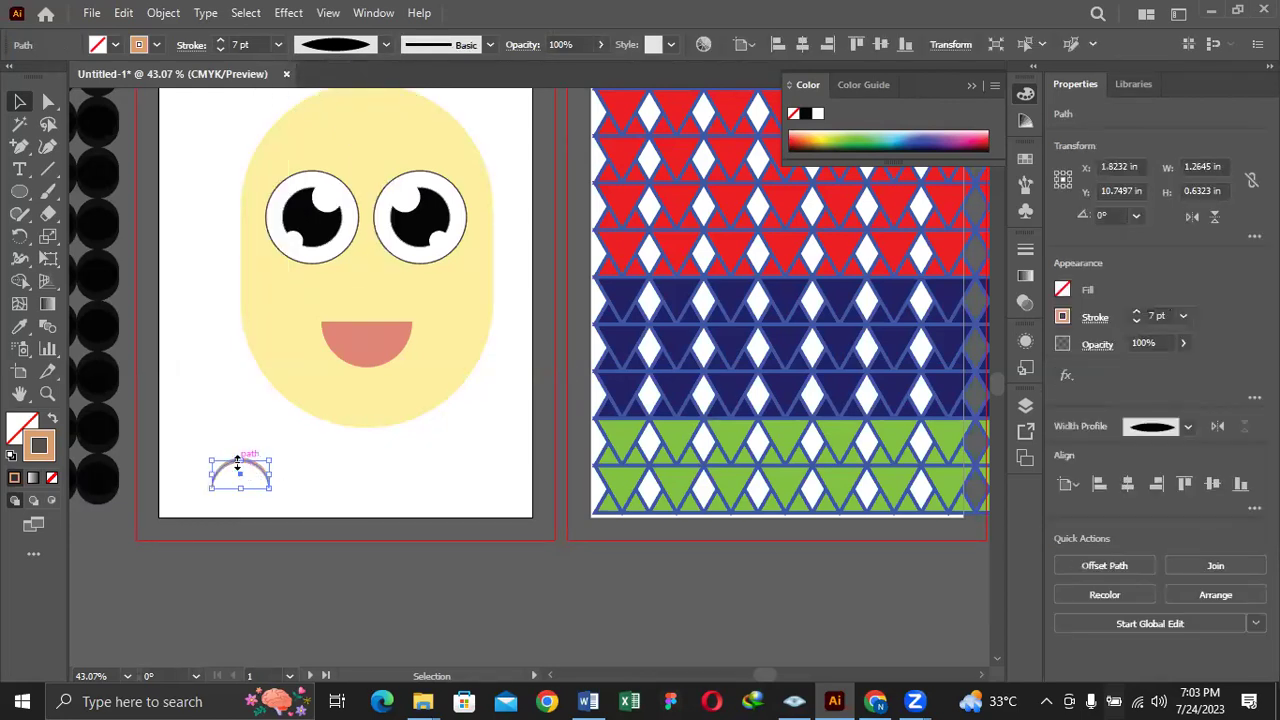
left_click_drag(237, 463, 372, 280)
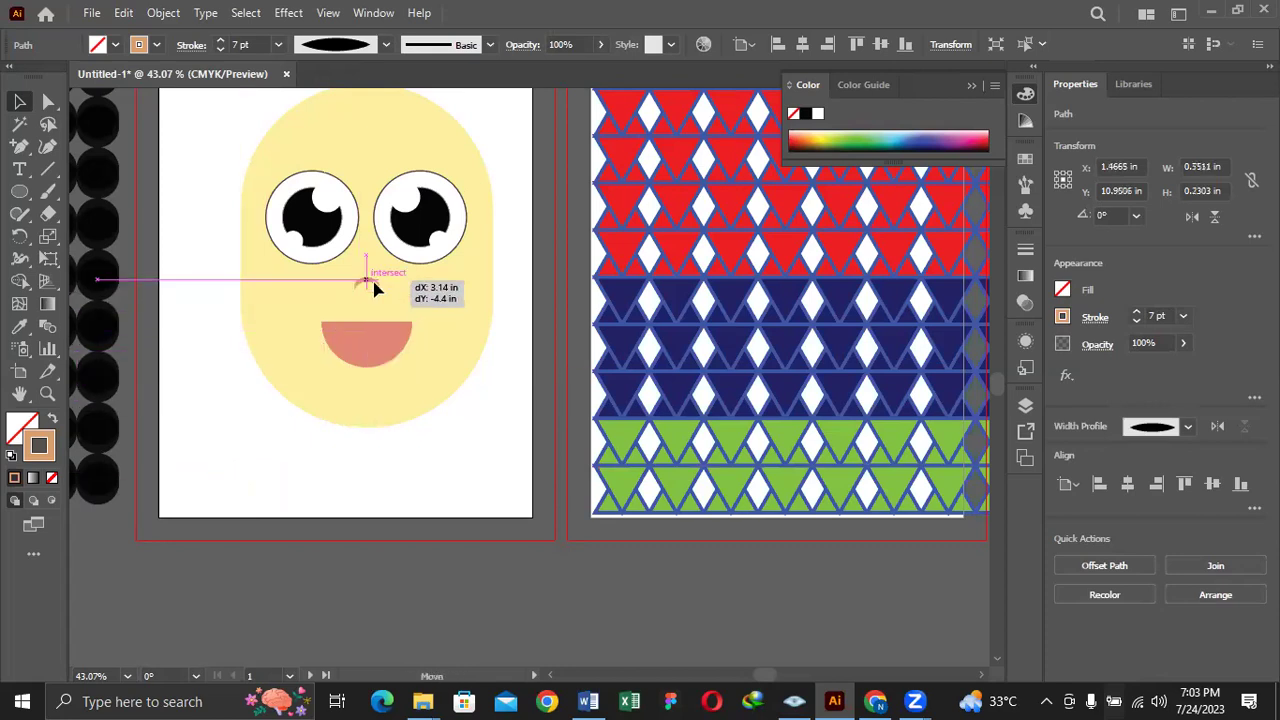
left_click(418, 473)
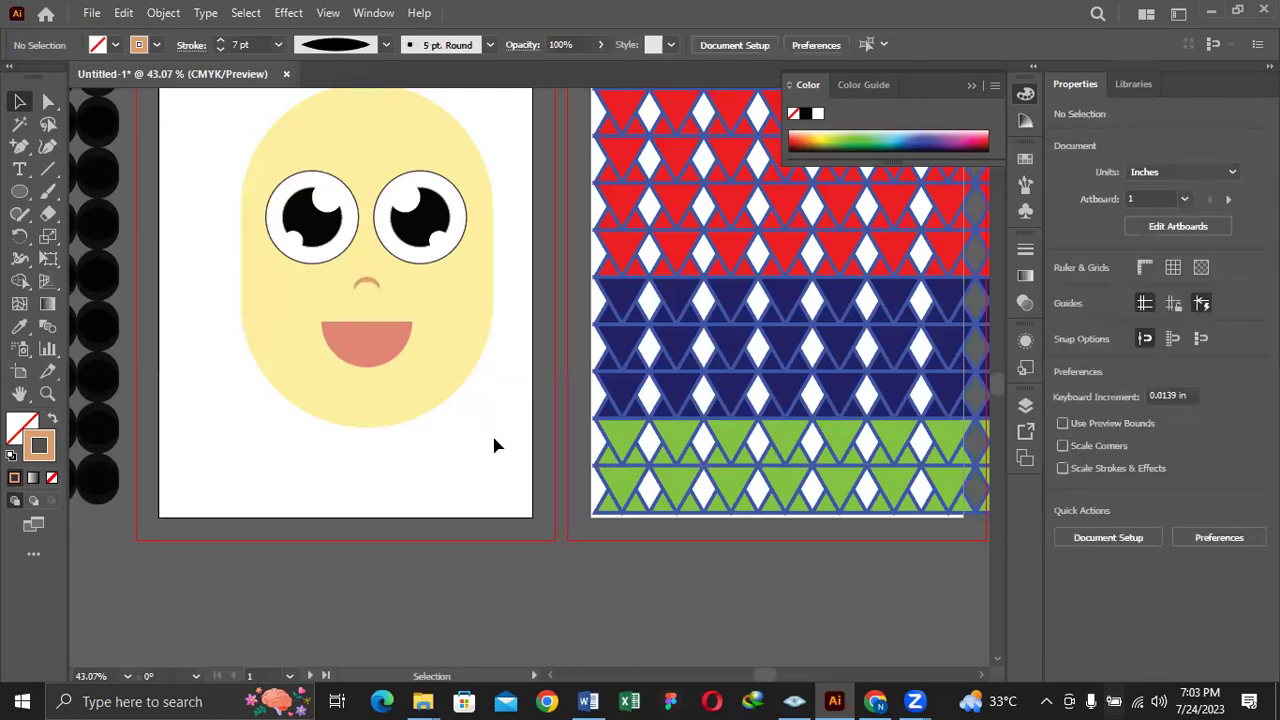
Ungroup the left eye and select only its outer white circle
scroll(368, 318, "up", 2)
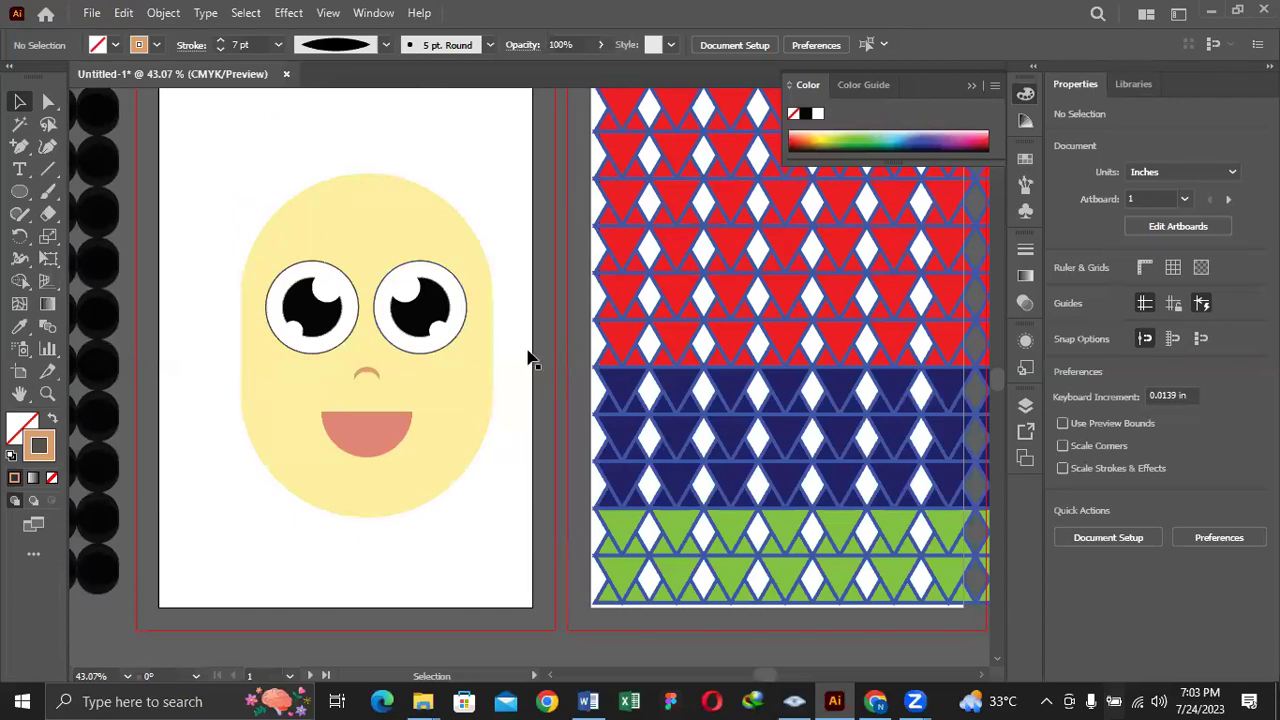
left_click(314, 272)
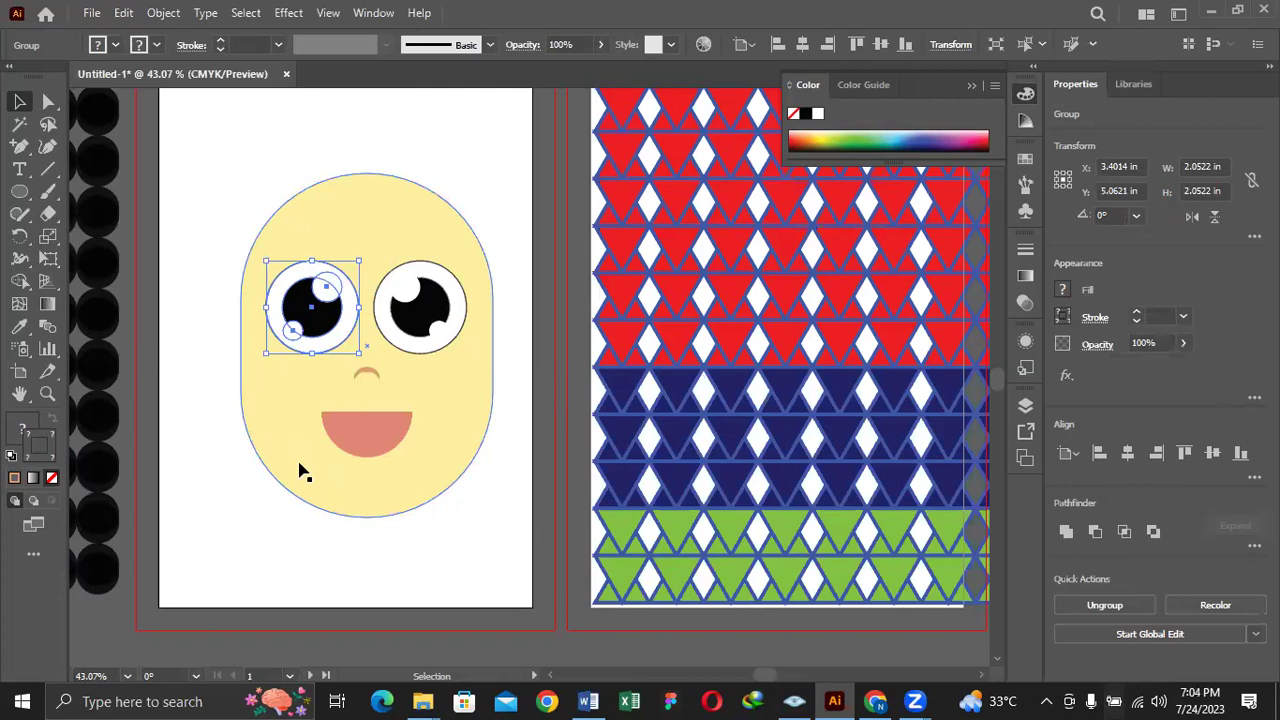
key("a")
key("ctrl+shift+g")
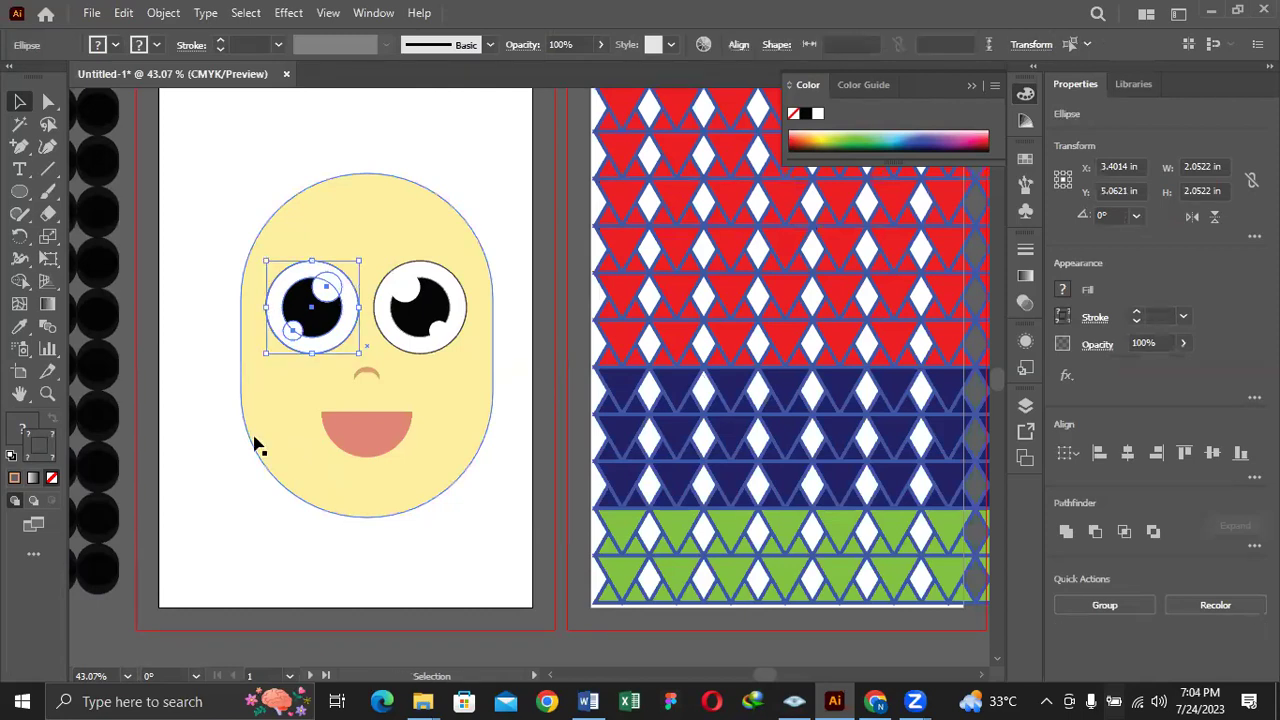
left_click(352, 265)
left_click(336, 285)
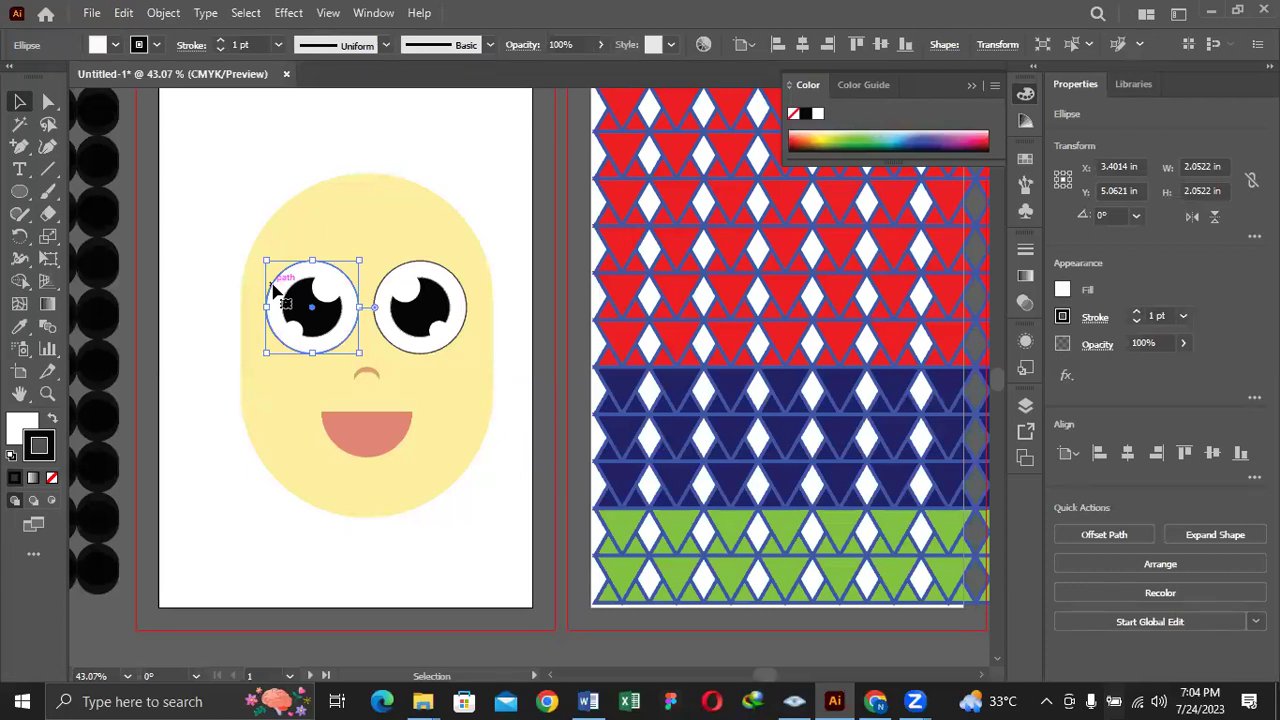
key("a")
key("v")
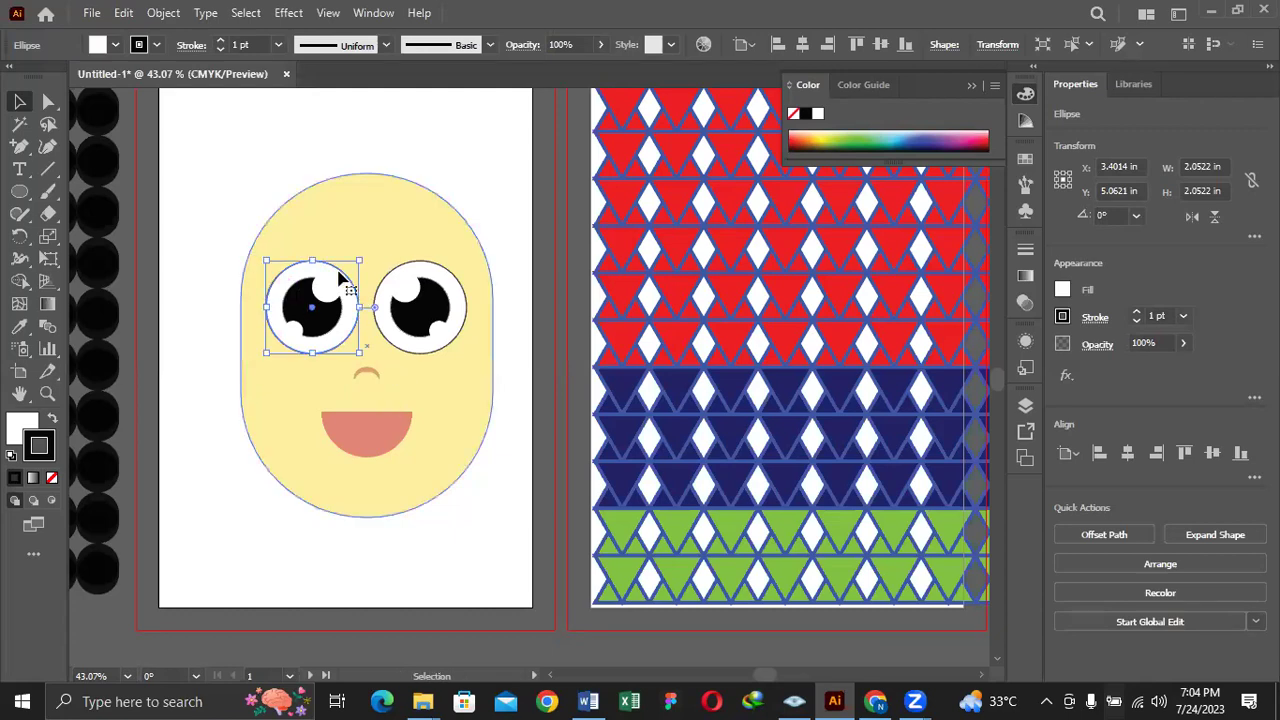
Recolour the left eye's outer circle by sampling the face's yellow fill and darkening it to a tan shade
key("i")
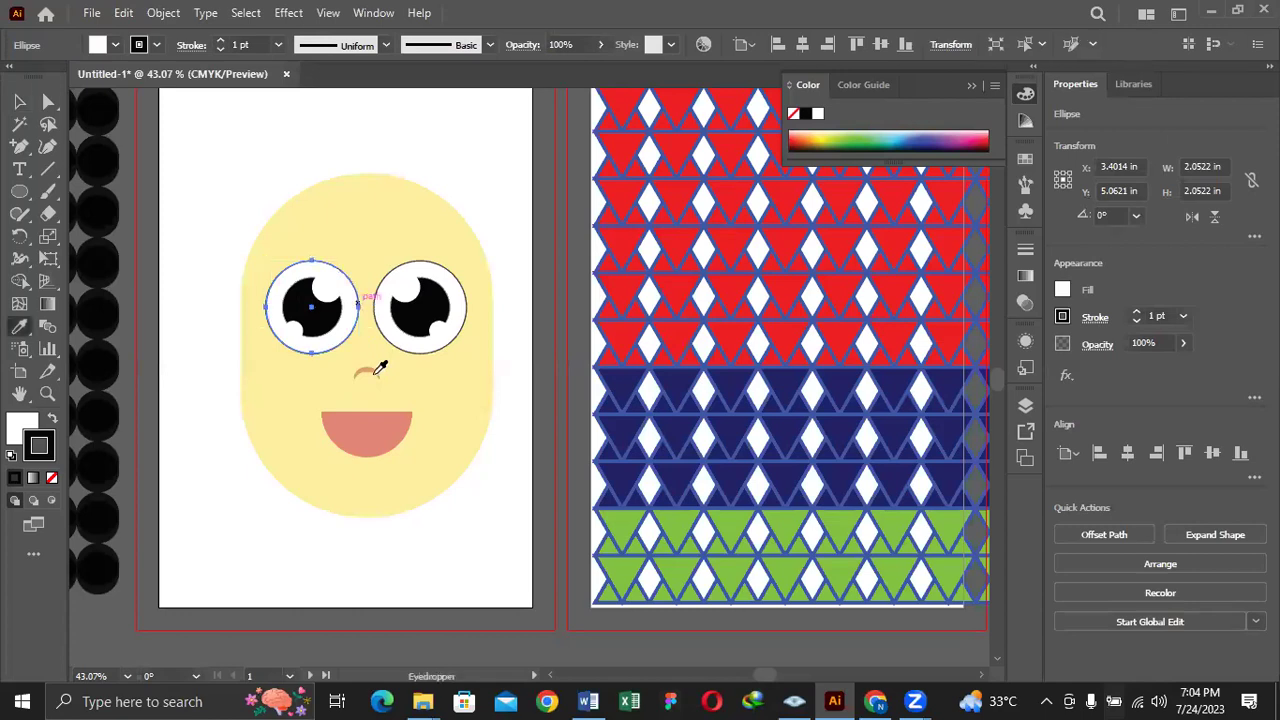
left_click(368, 350)
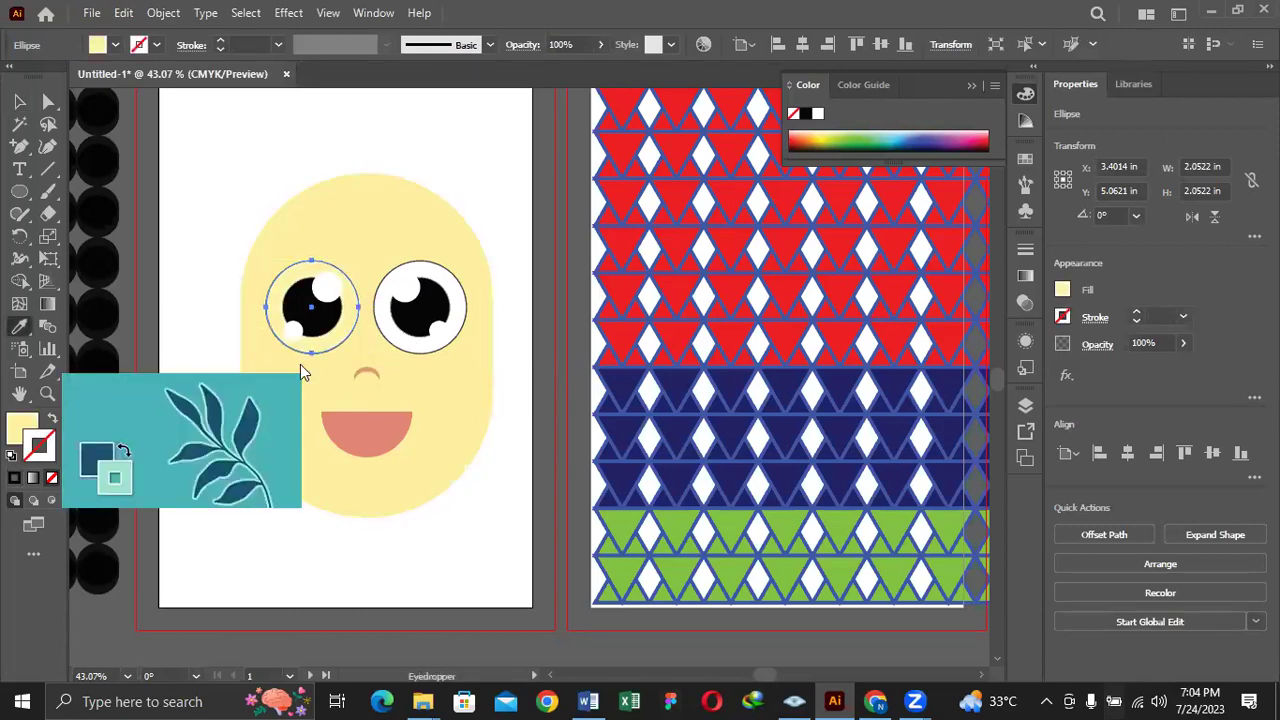
double_click(16, 428)
left_click(491, 249)
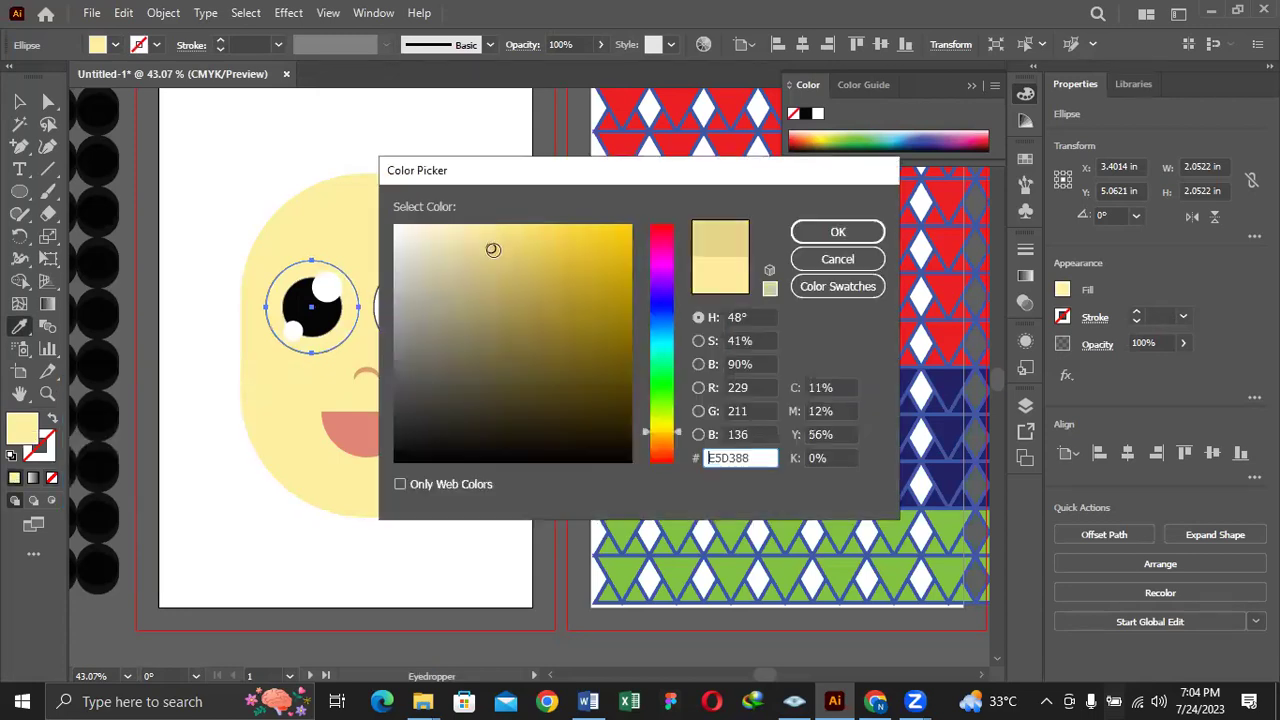
left_click(493, 256)
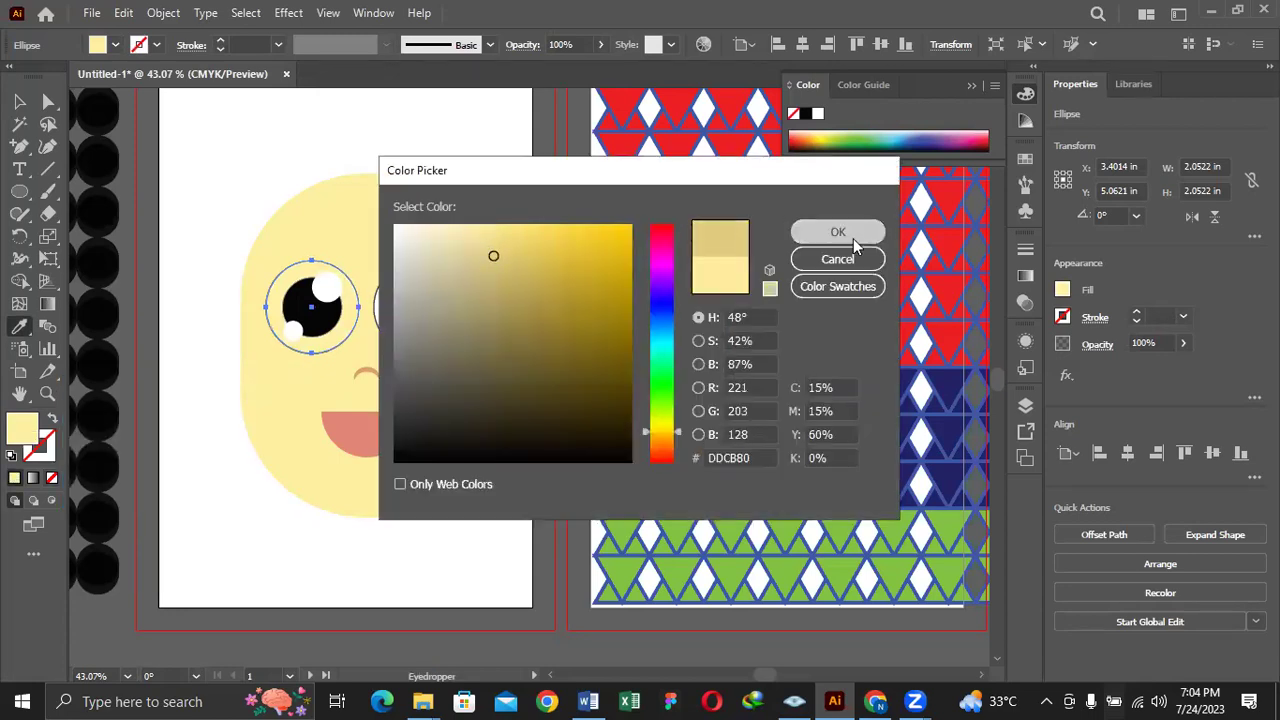
left_click(852, 236)
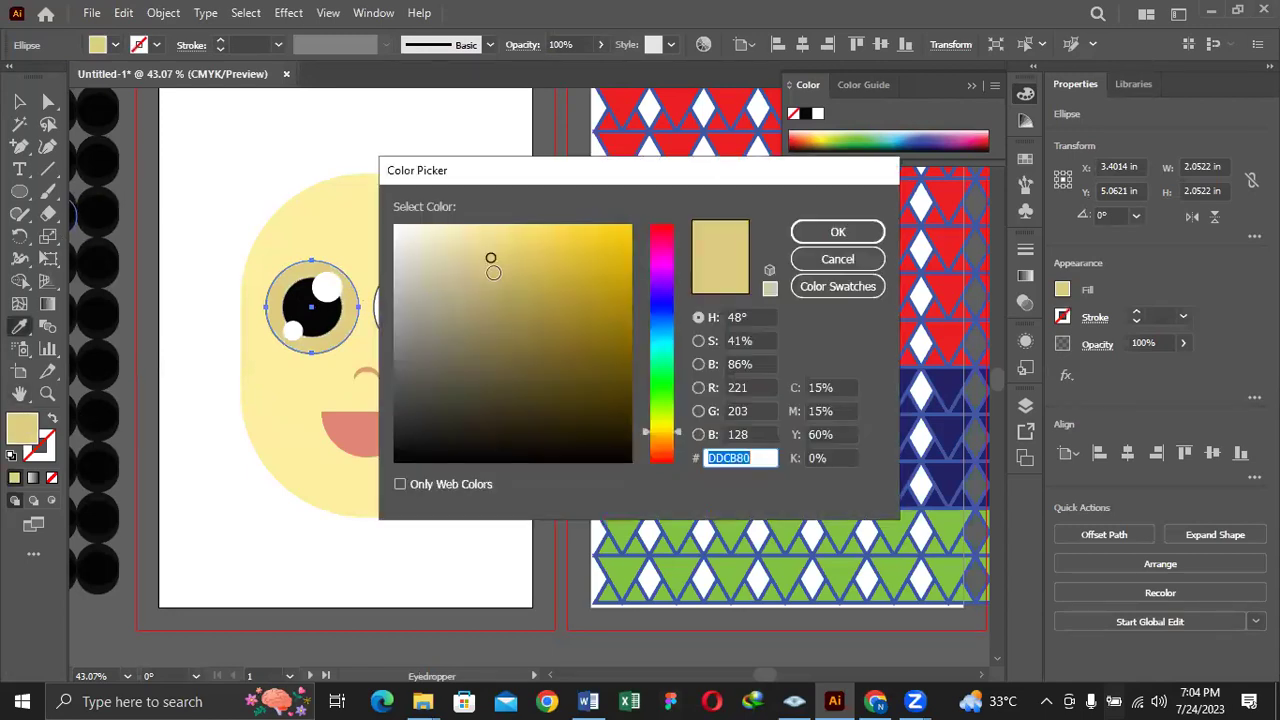
left_click(493, 272)
left_click(862, 232)
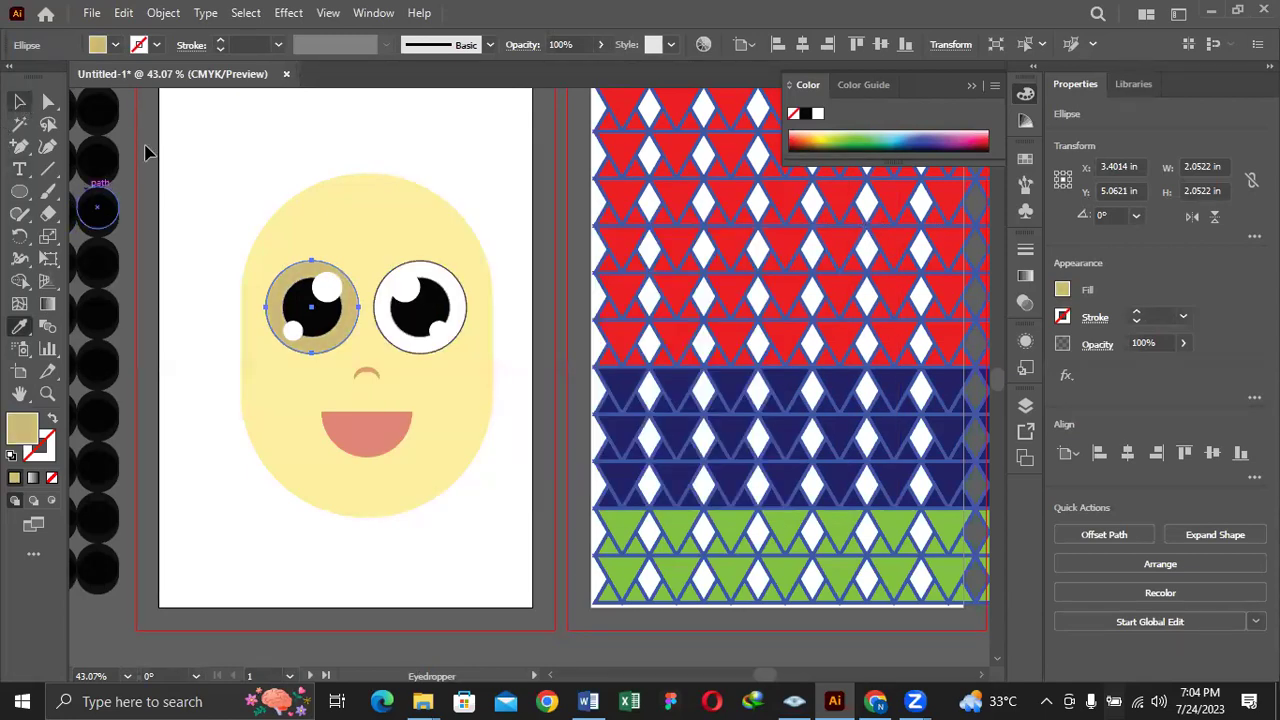
key("v")
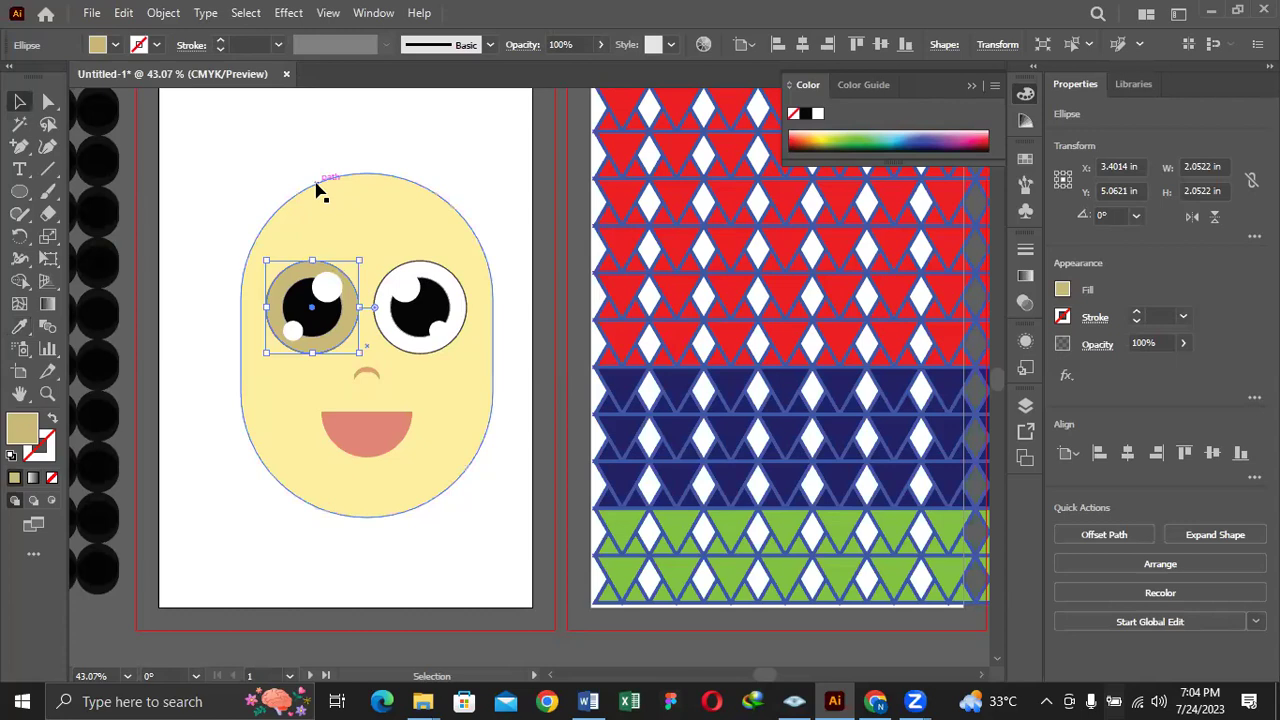
key("ctrl")
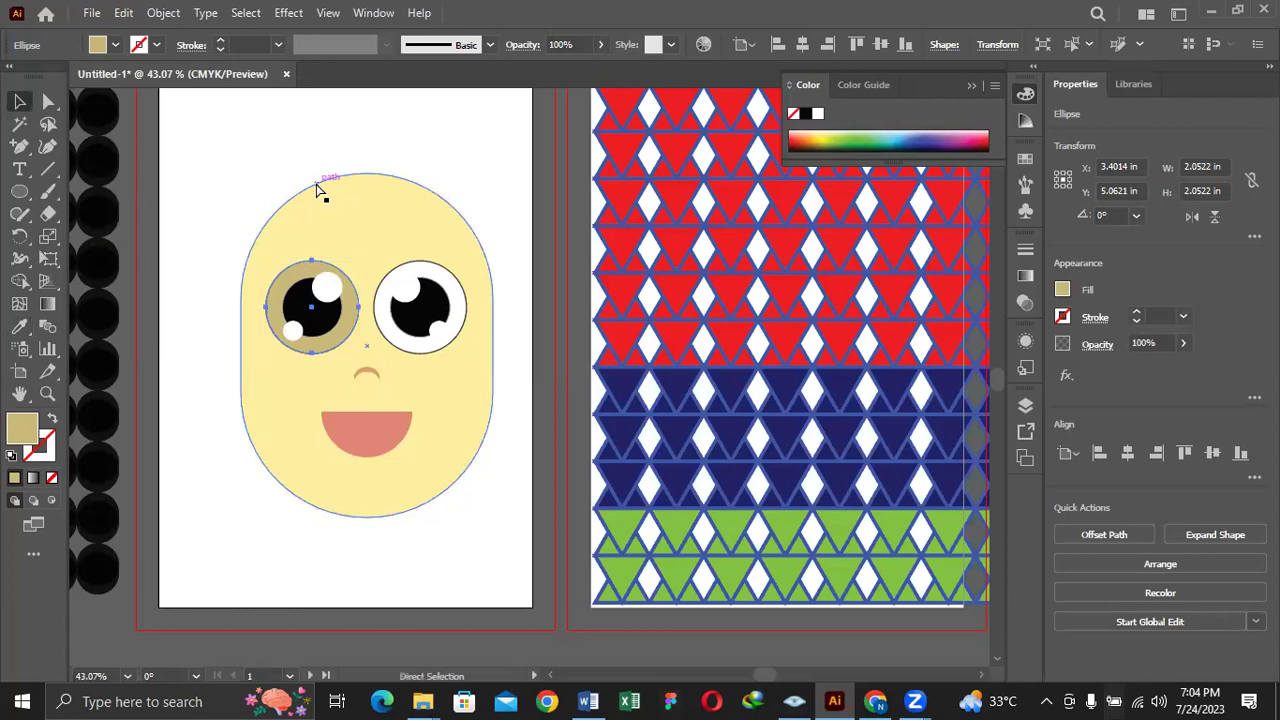
Send the tan circle behind the left eye and nudge it down about 0.24 in as a shadow
key("ctrl+[")
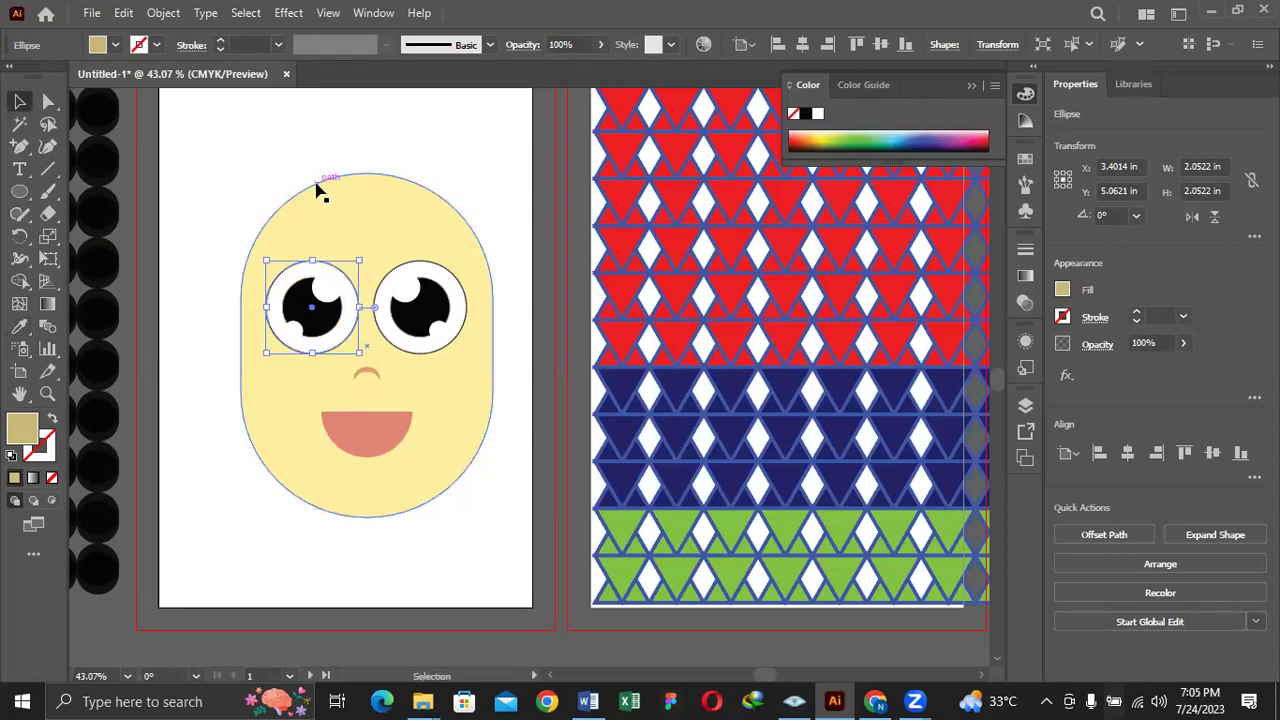
key("Down")
key("Down")
key("Down")
key("Down")
key("Down")
key("Down")
key("Down")
key("Down")
key("Down")
key("Down")
key("Down")
key("Down")
key("Down")
key("Down")
key("Down")
key("Down")
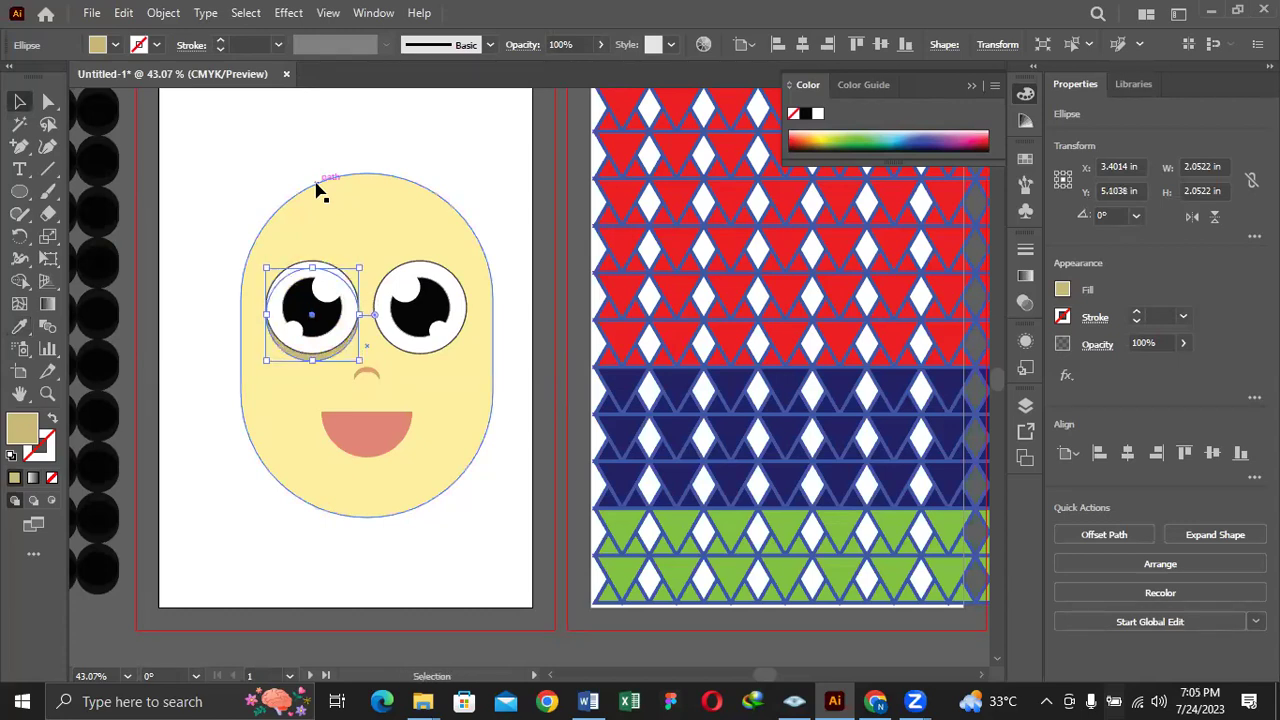
key("Down")
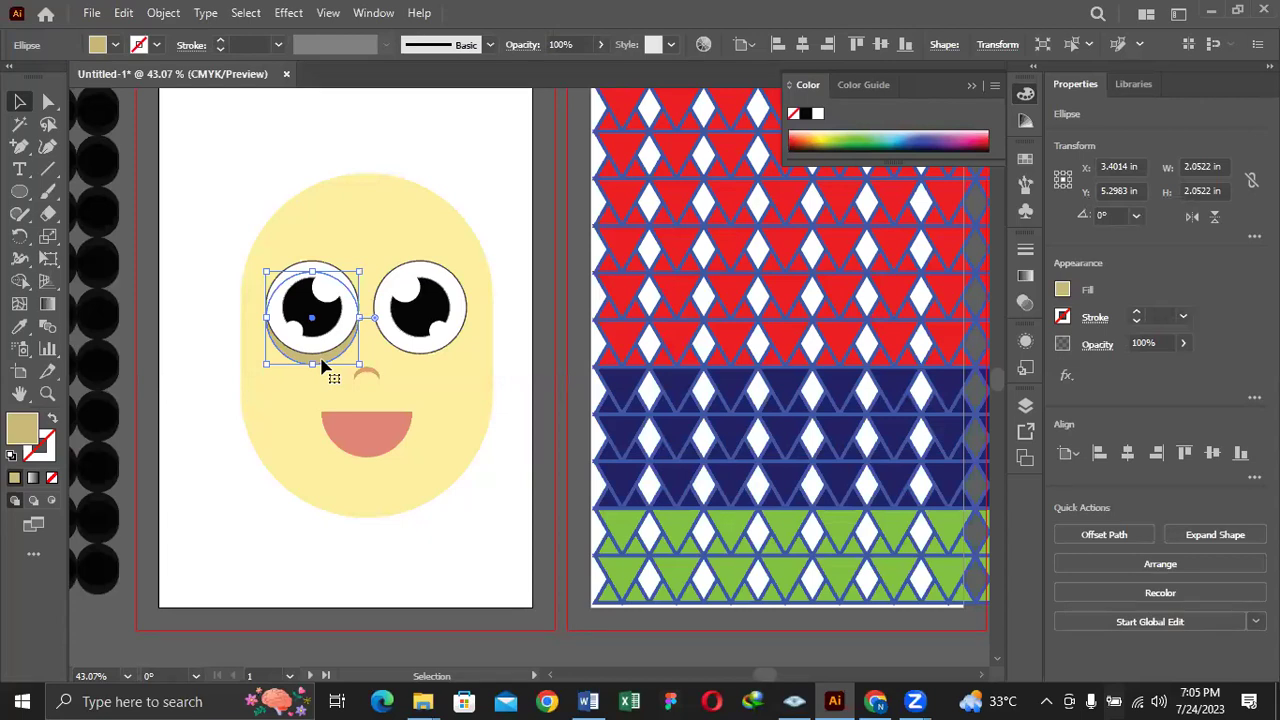
Copy the tan shadow circle horizontally so that it sits under the right eye at the same height
left_click_drag(323, 363, 429, 369)
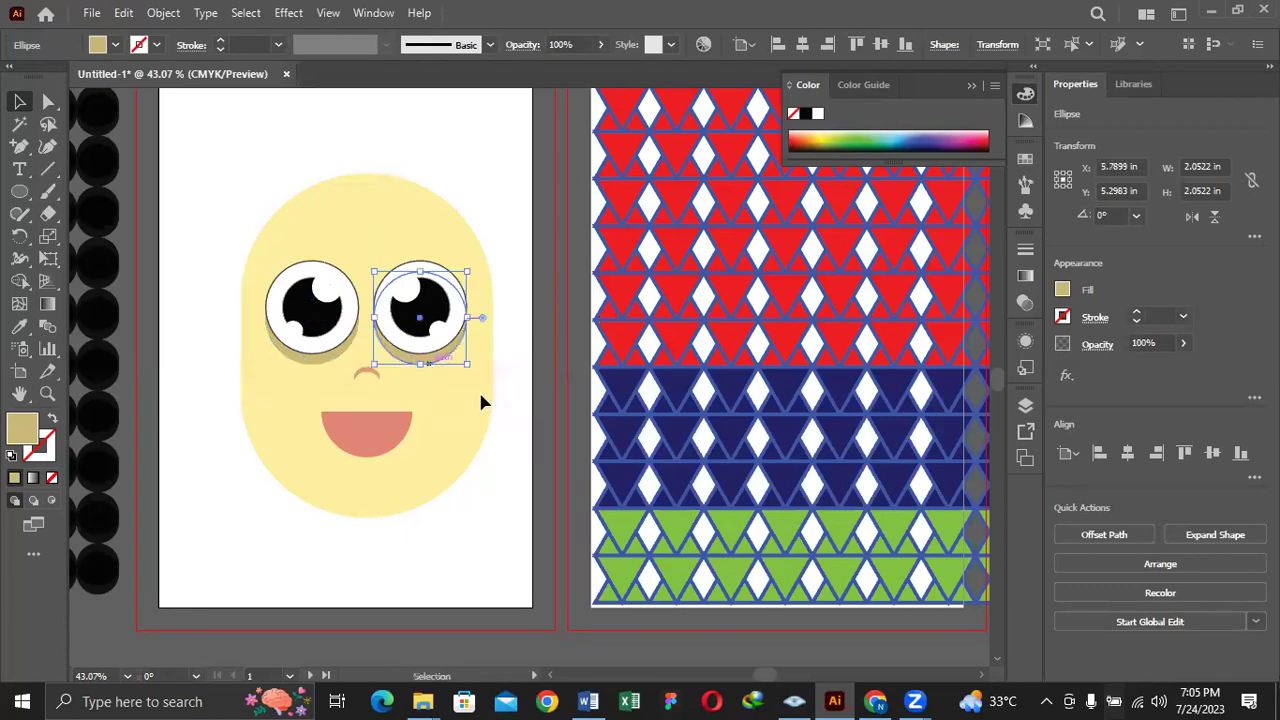
left_click(529, 450)
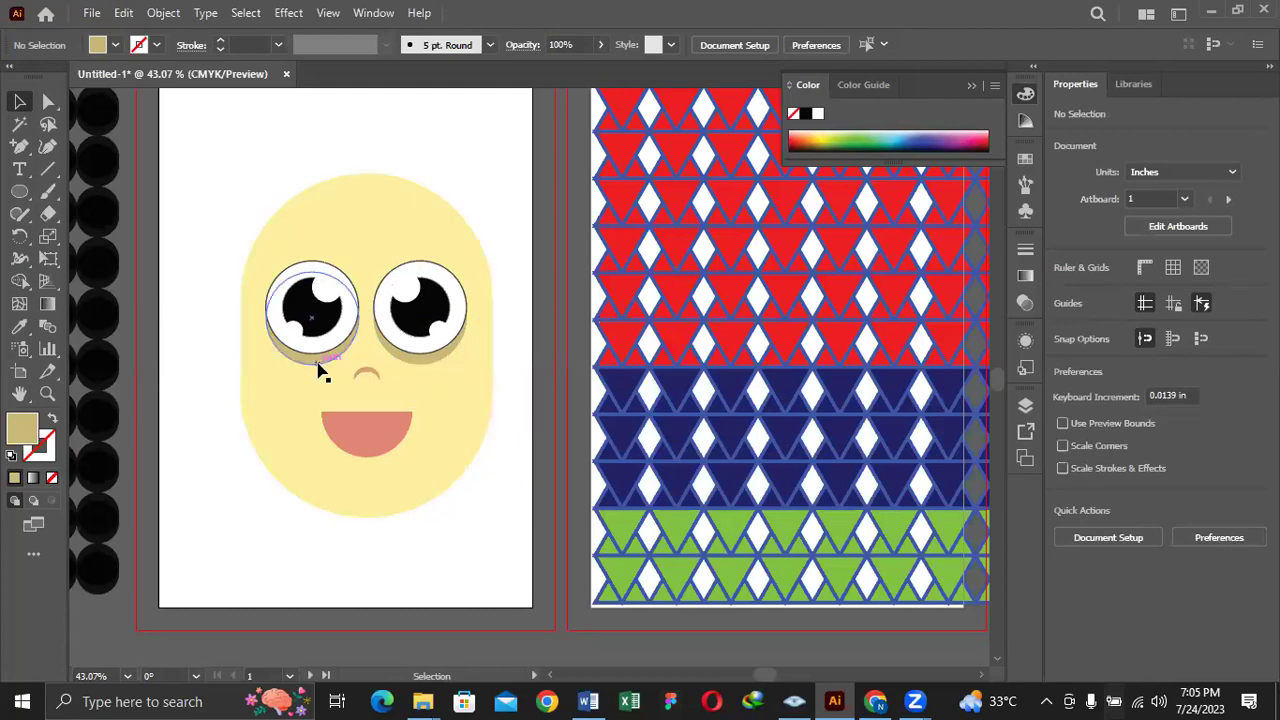
Lower the opacity of both tan shadow circles under the eyes to 46%
left_click(357, 364)
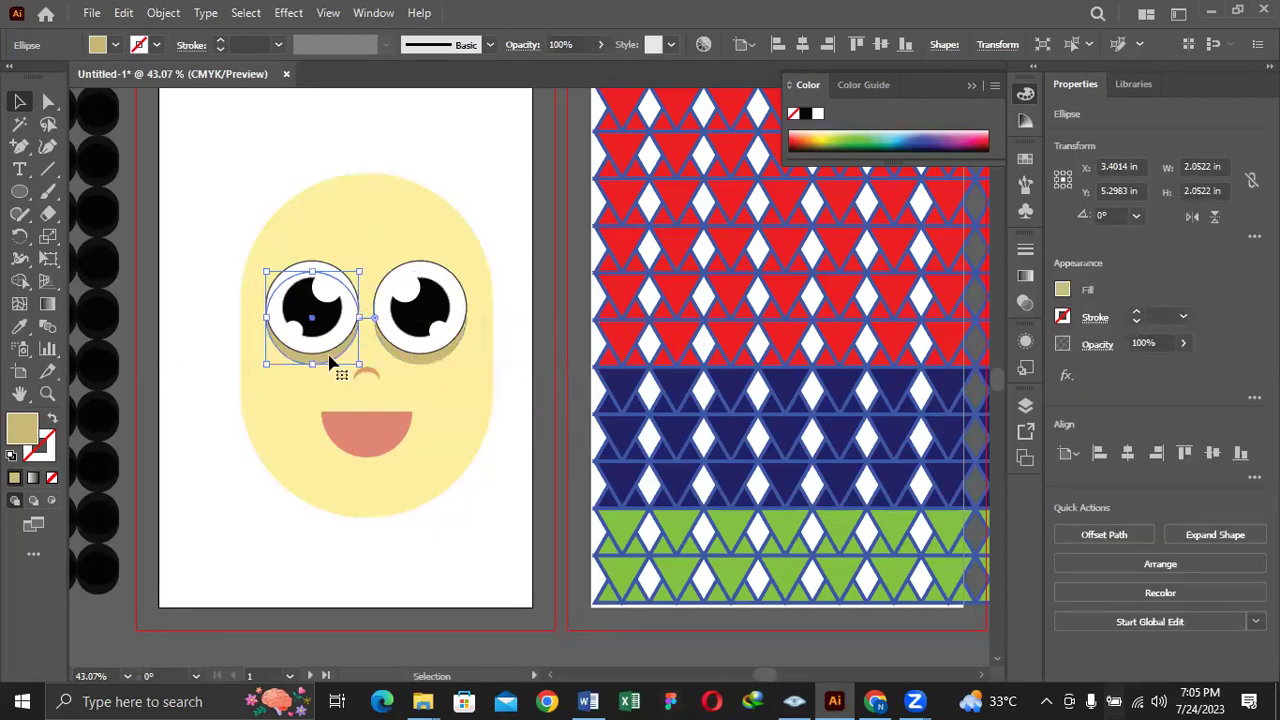
left_click(420, 363, "shift")
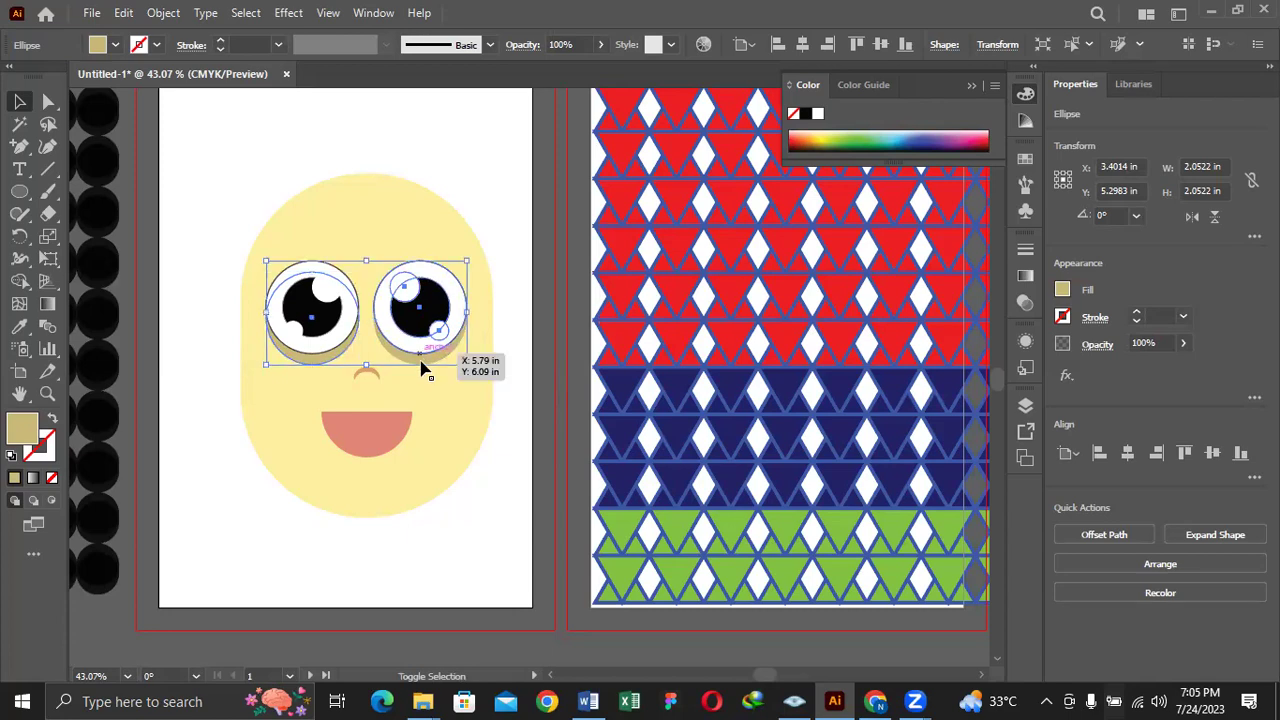
left_click(533, 448)
left_click(327, 358)
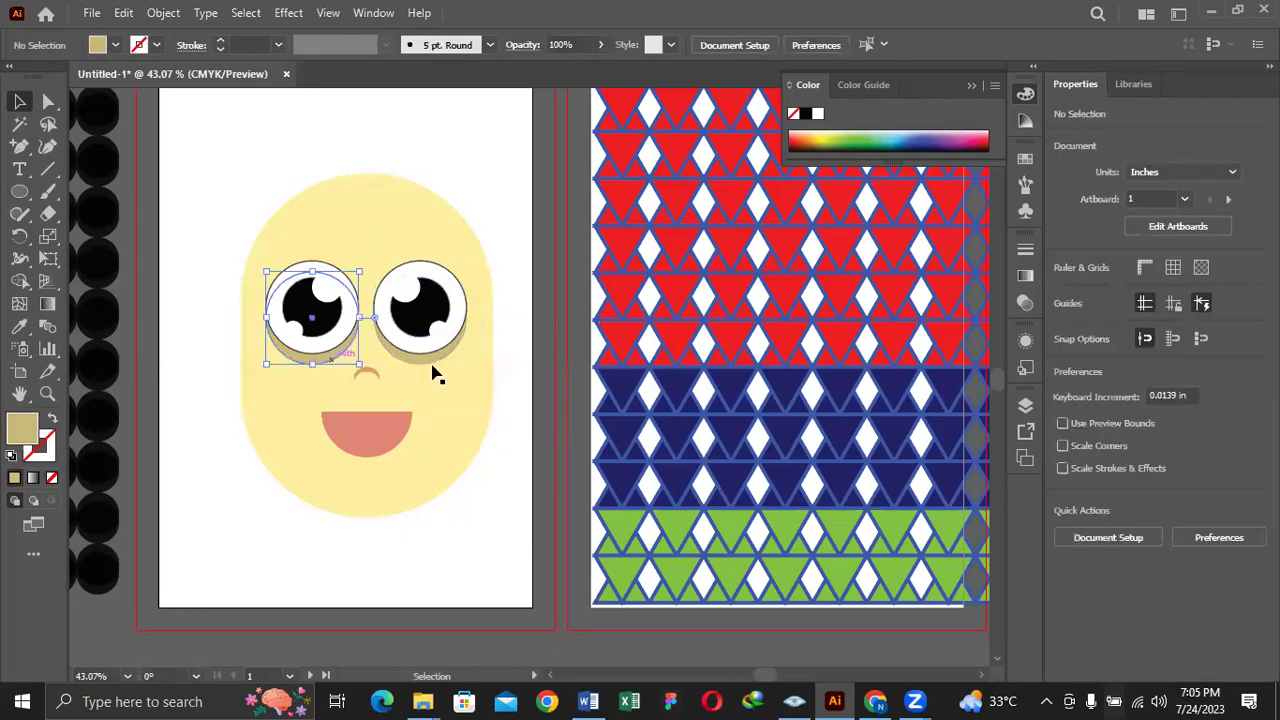
left_click(430, 370, "shift")
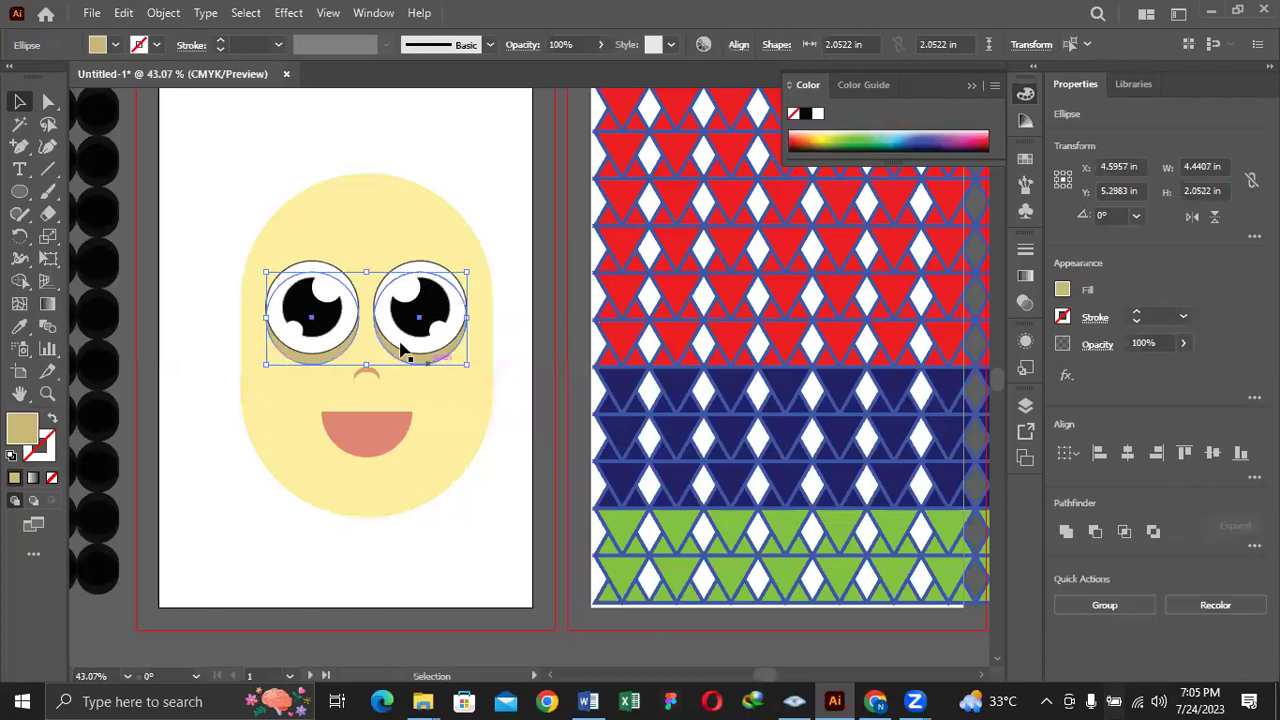
left_click(602, 44)
left_click(560, 68)
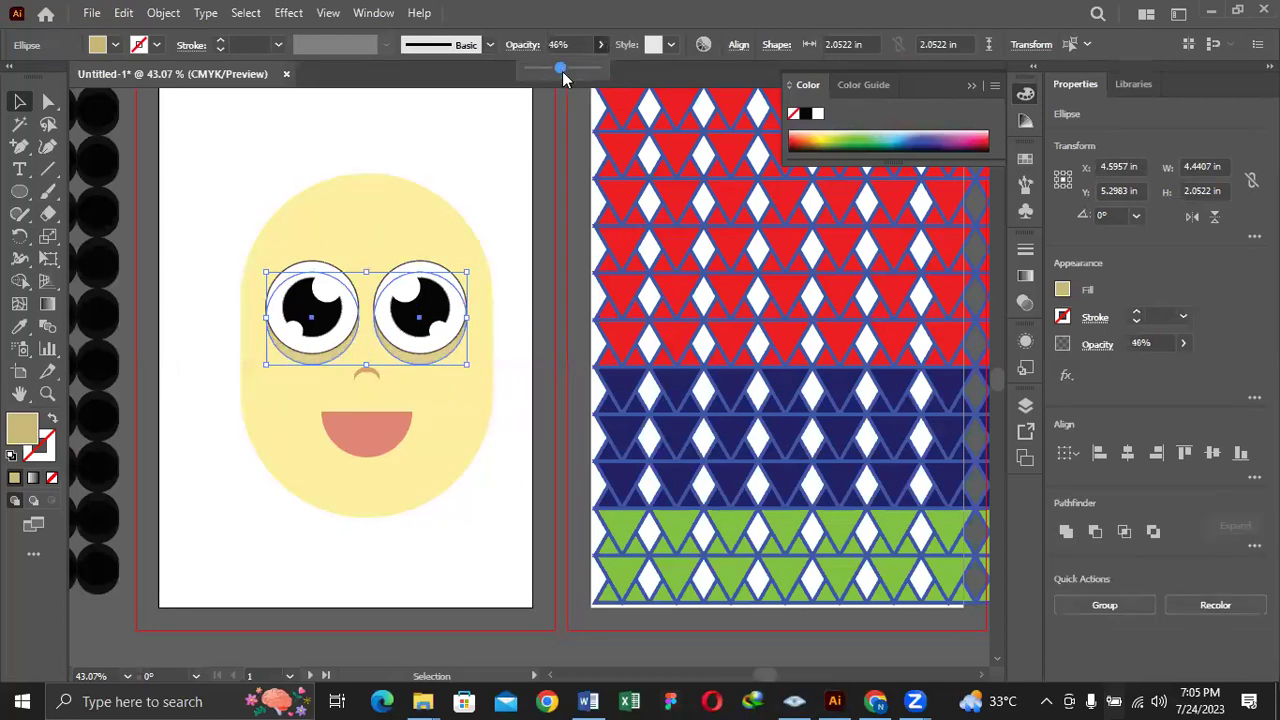
left_click(520, 172)
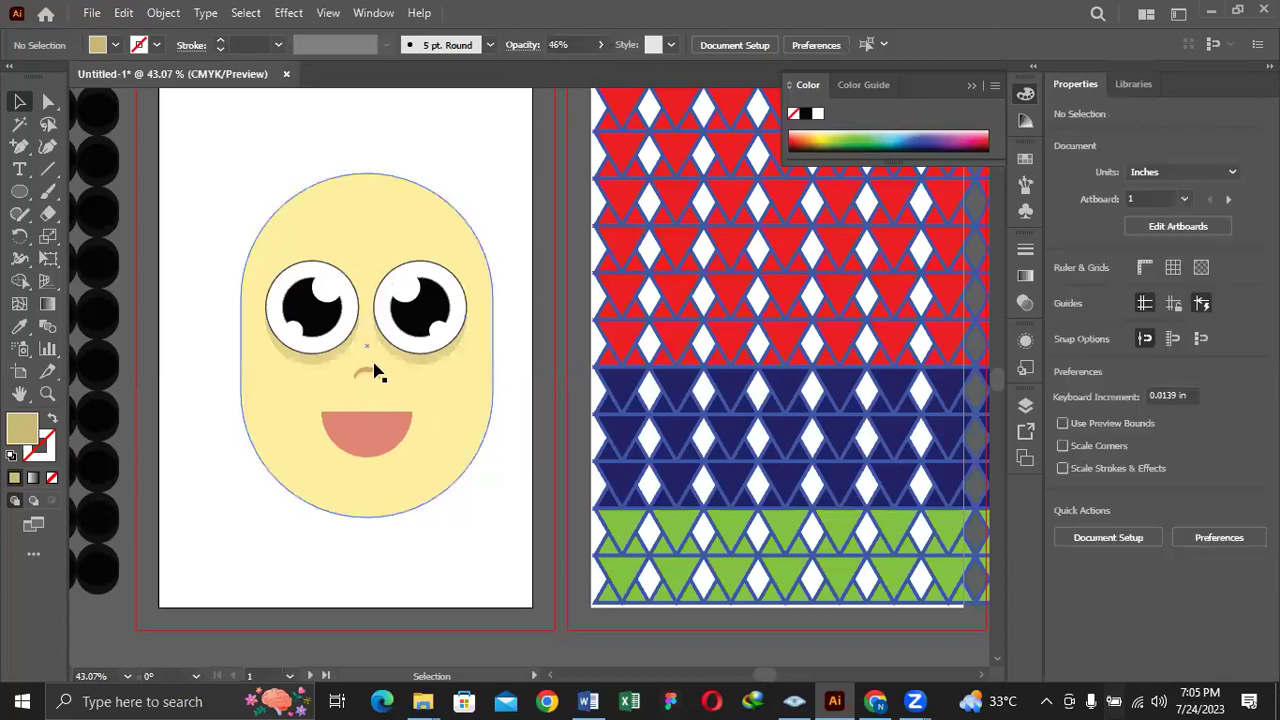
left_click(420, 368)
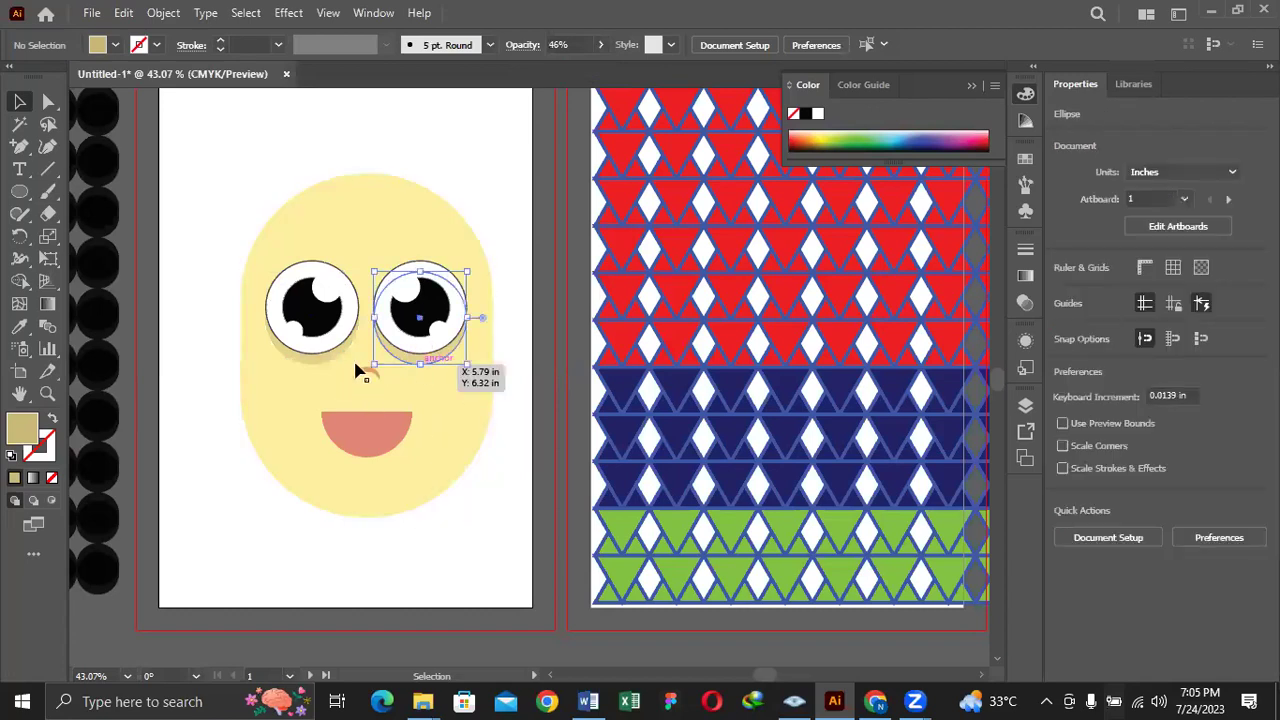
left_click(305, 364, "shift")
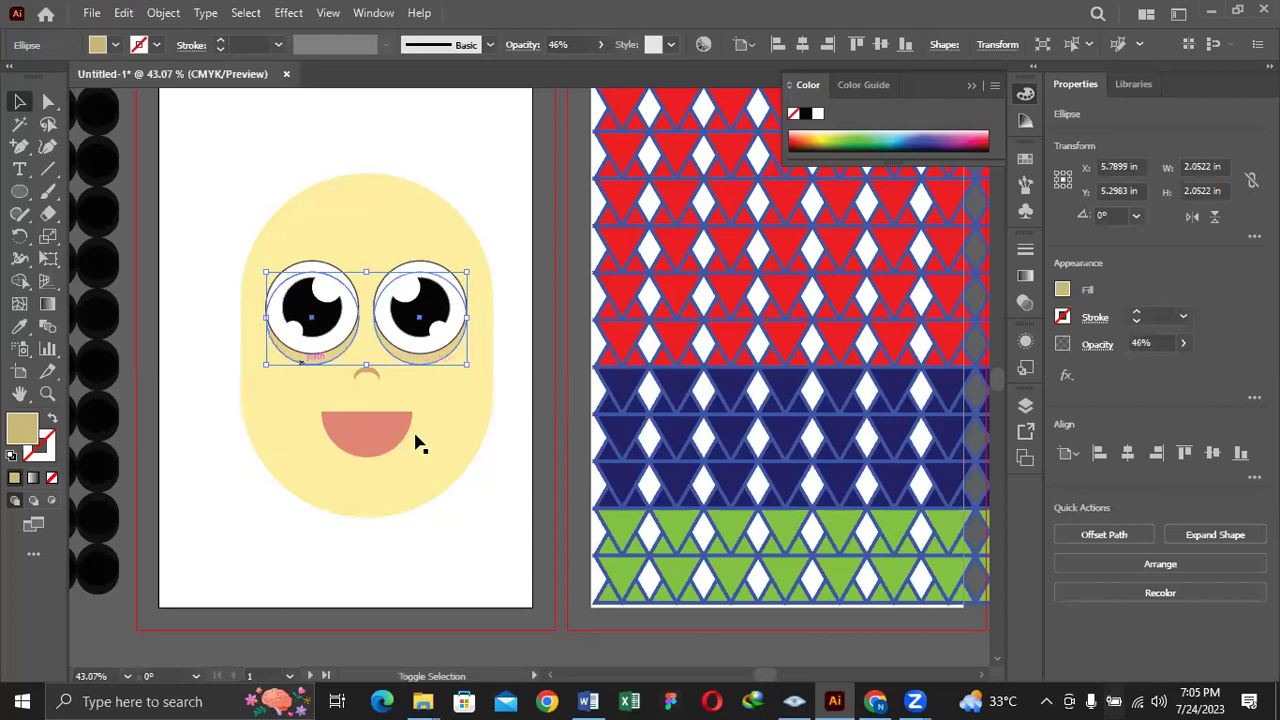
double_click(27, 432)
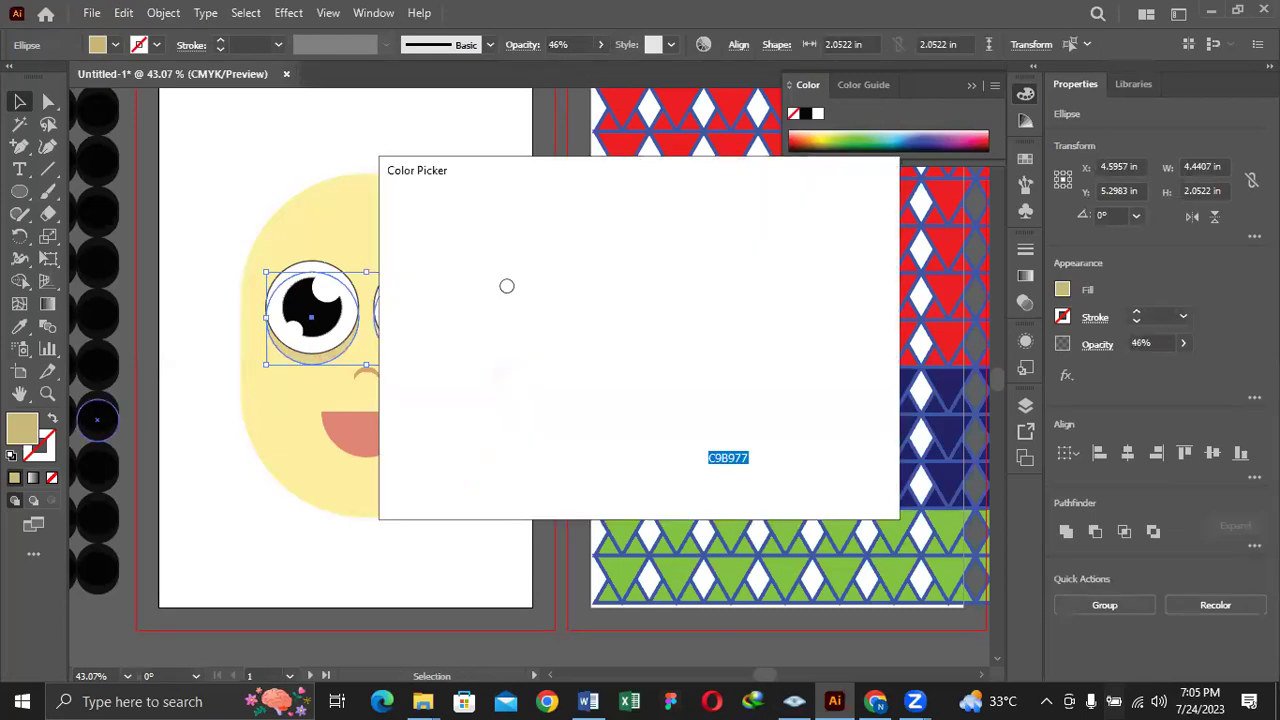
left_click(527, 238)
left_click(527, 236)
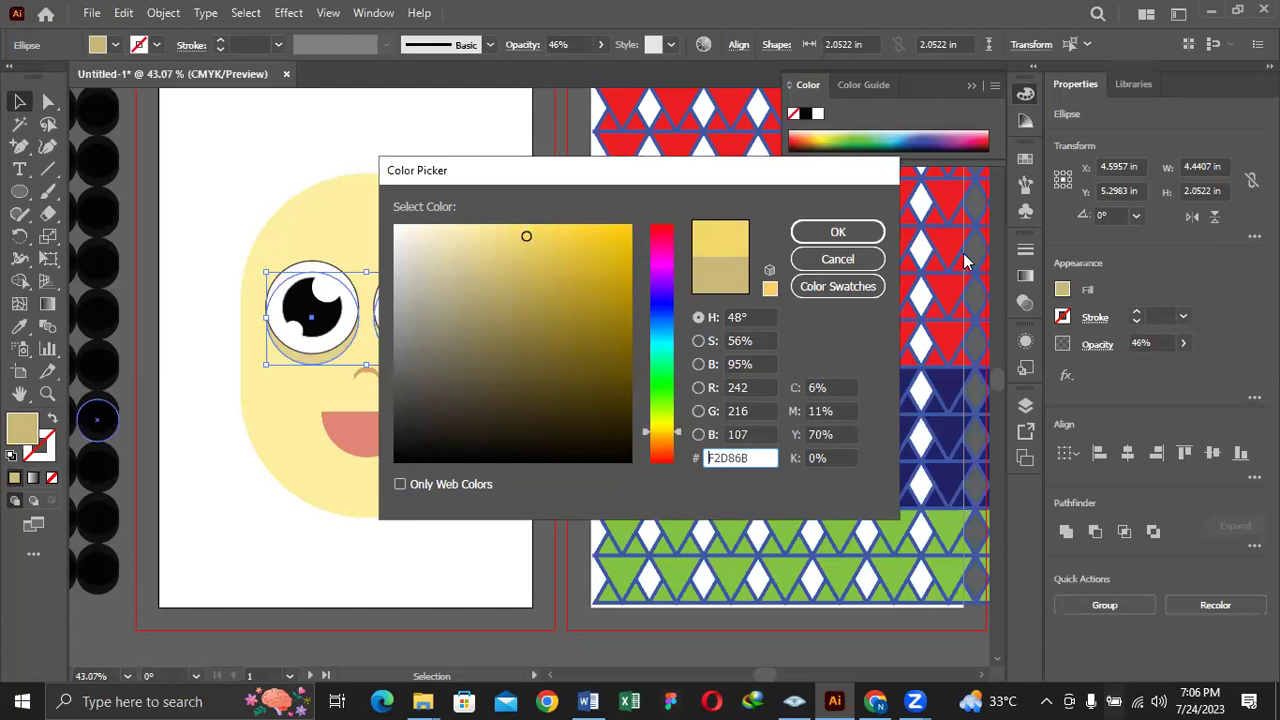
left_click(838, 260)
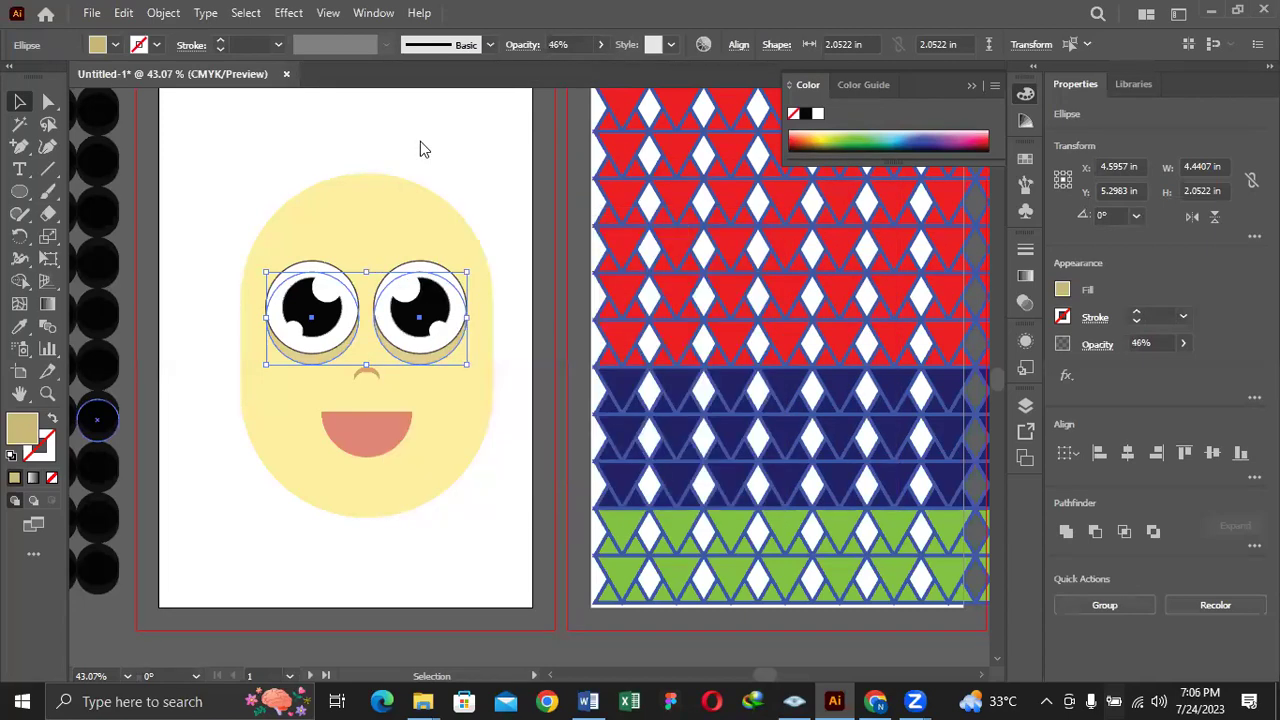
left_click(434, 148)
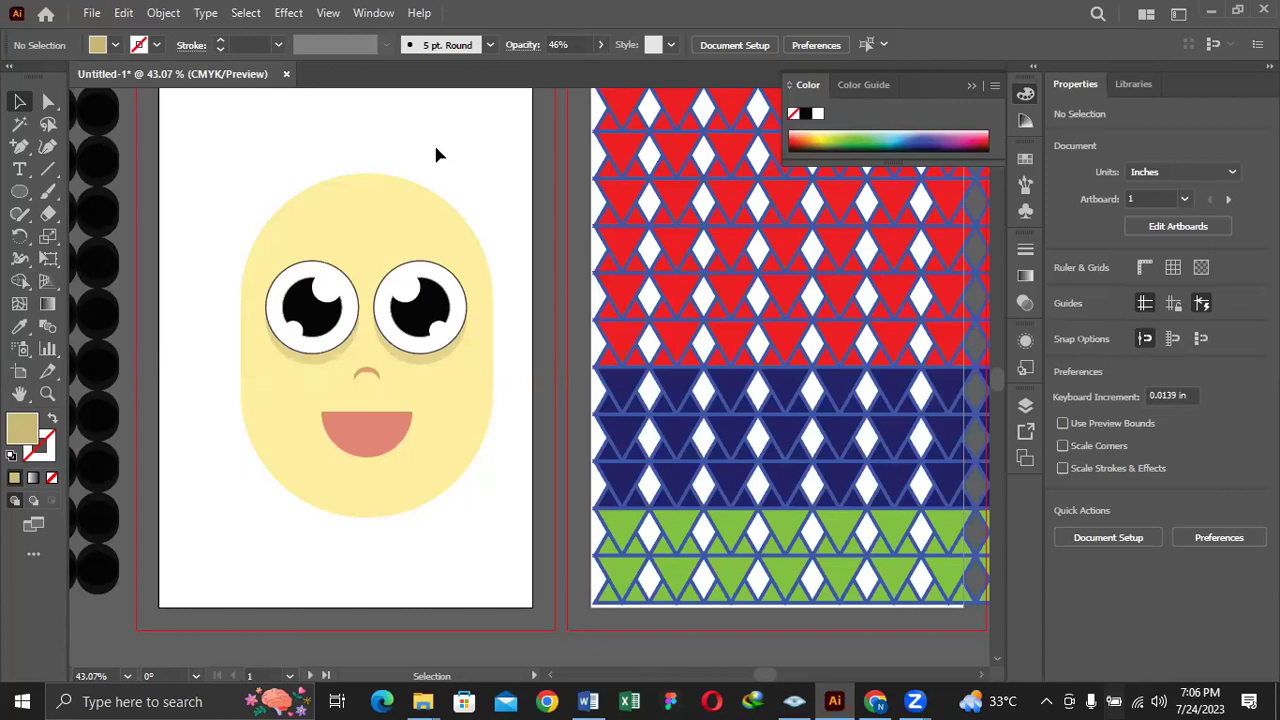
Recolour both eye shadow circles with the browner fill BF9B5C
left_click(314, 363)
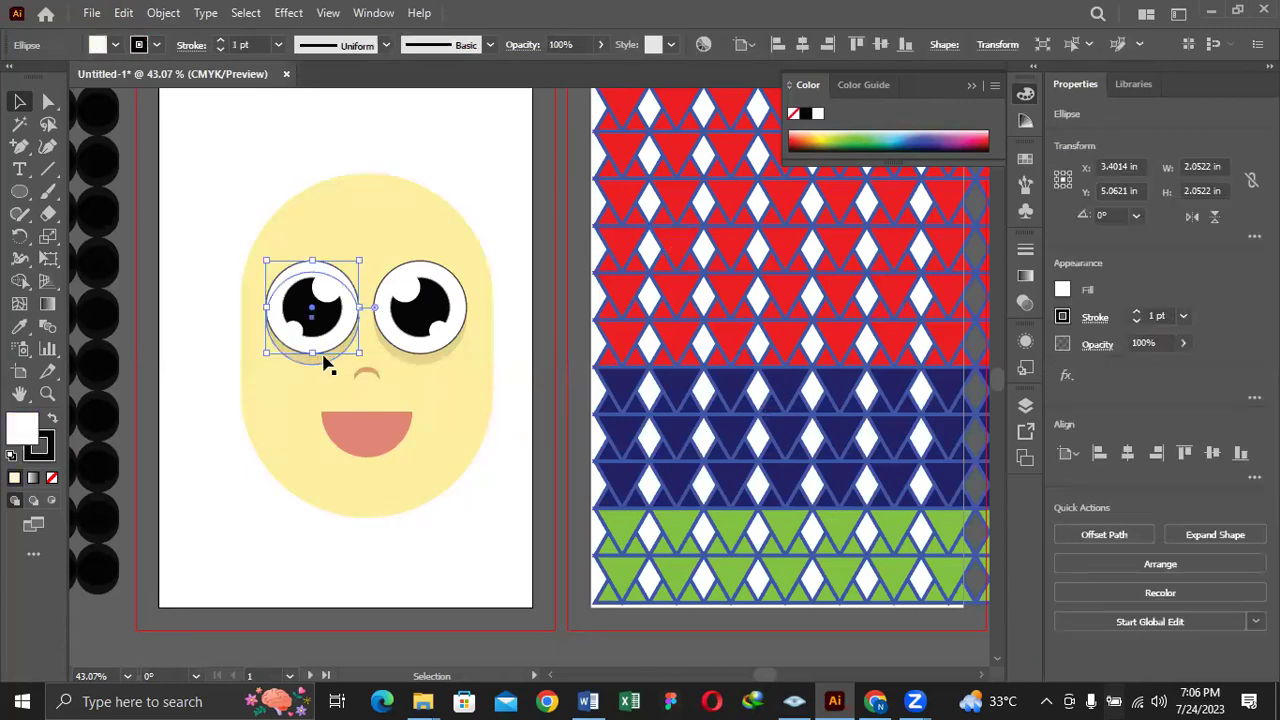
left_click(323, 365)
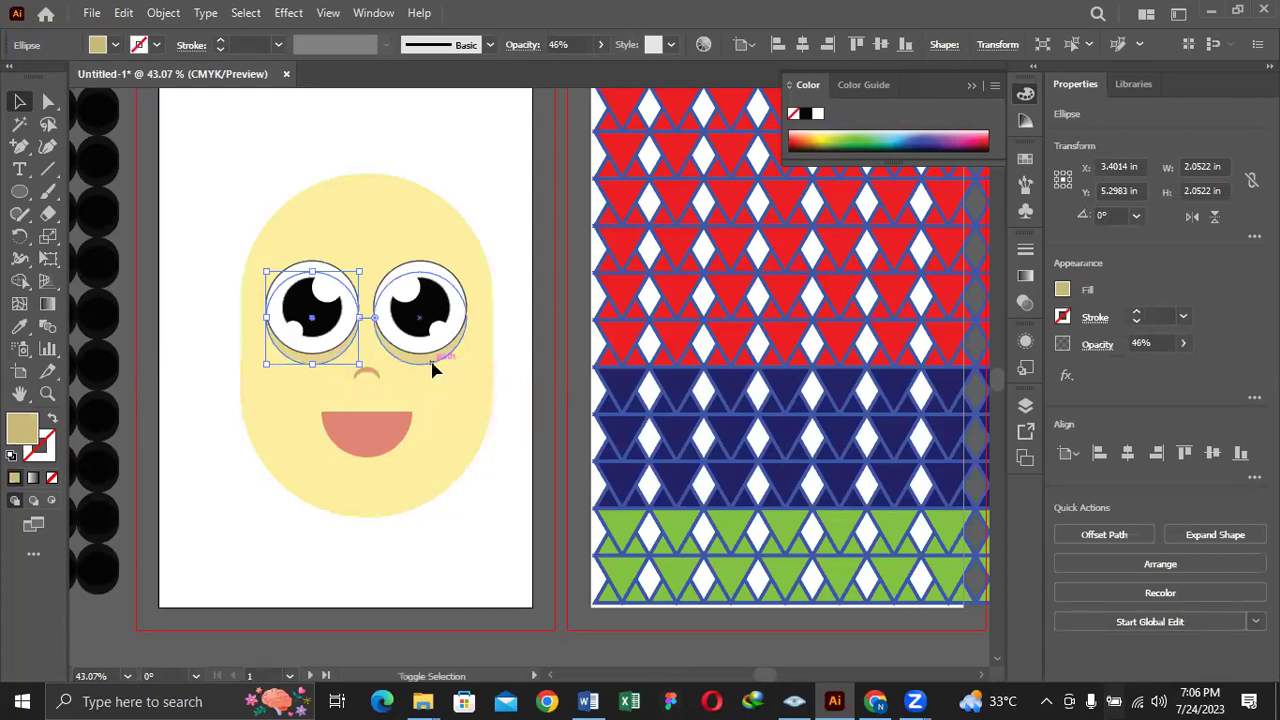
left_click(434, 364, "shift")
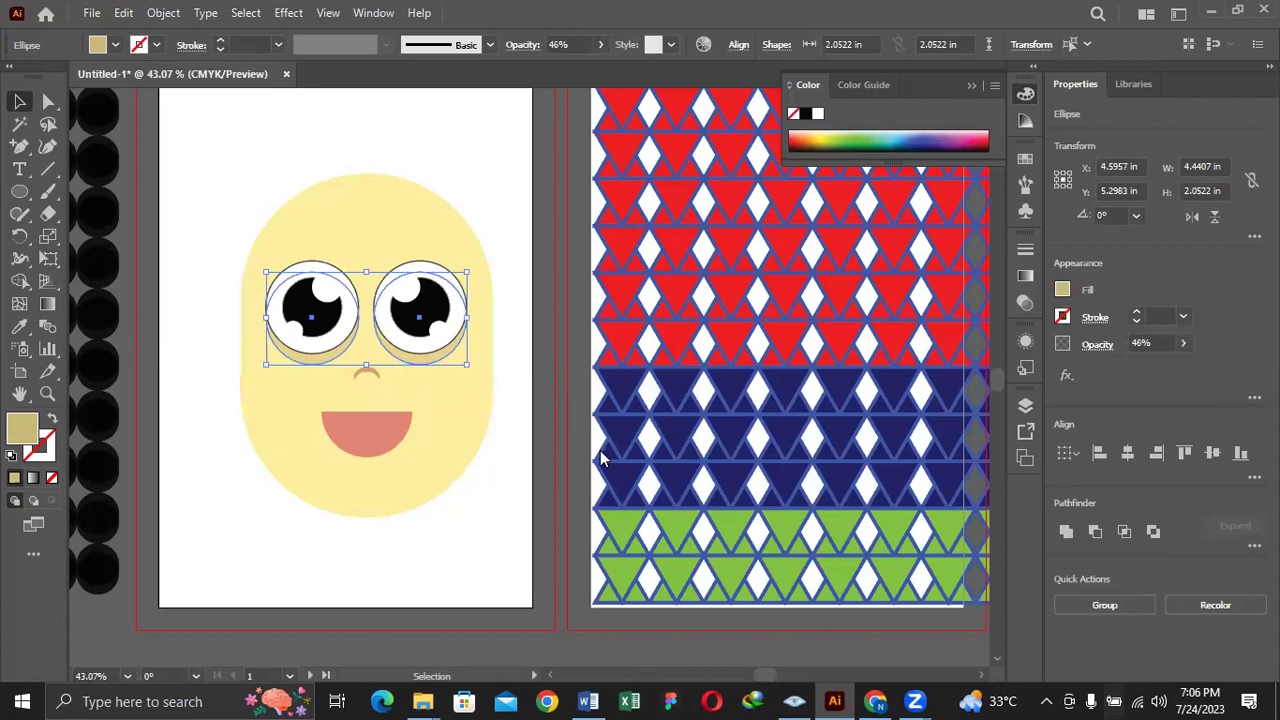
left_click_drag(671, 431, 673, 439)
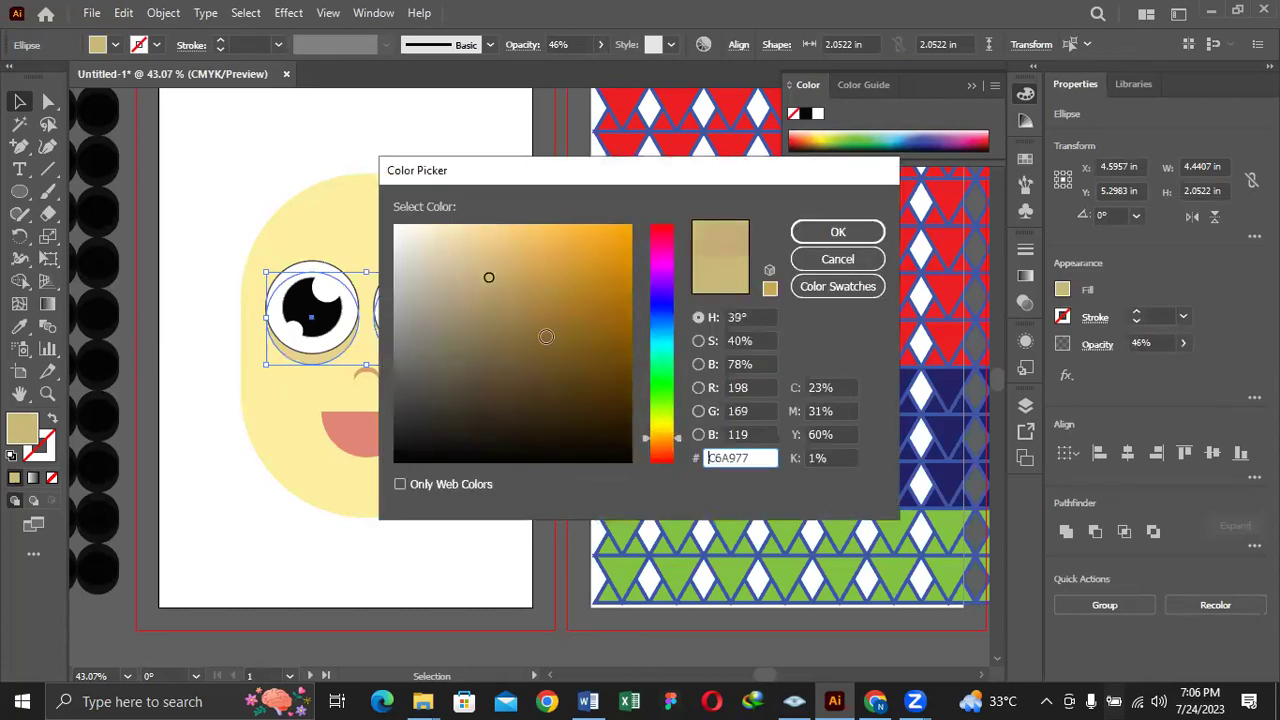
left_click(517, 284)
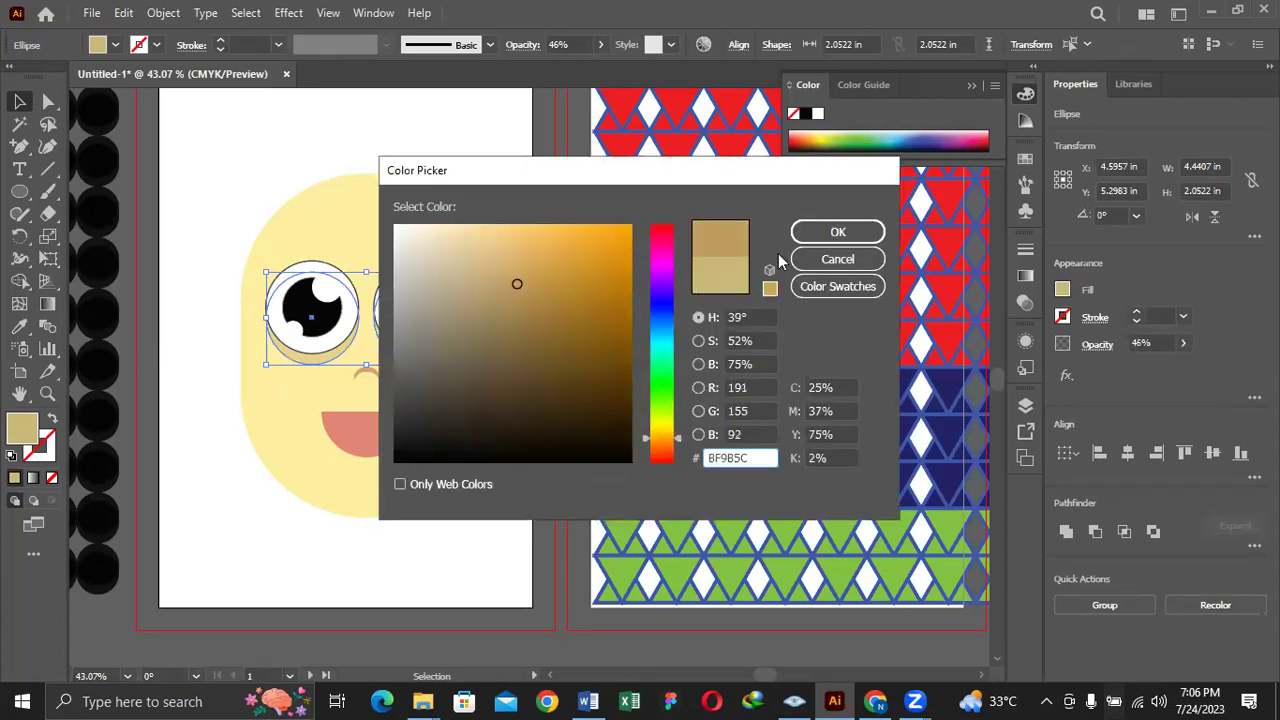
key("Return")
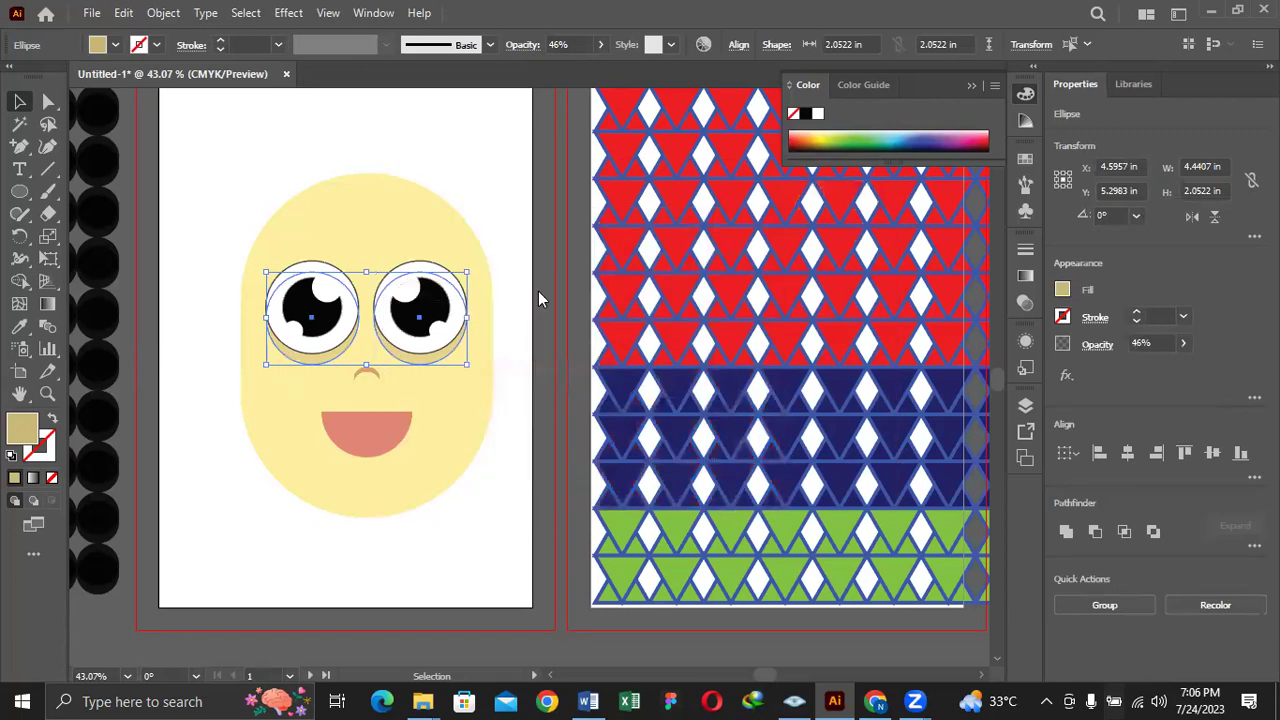
left_click(533, 318)
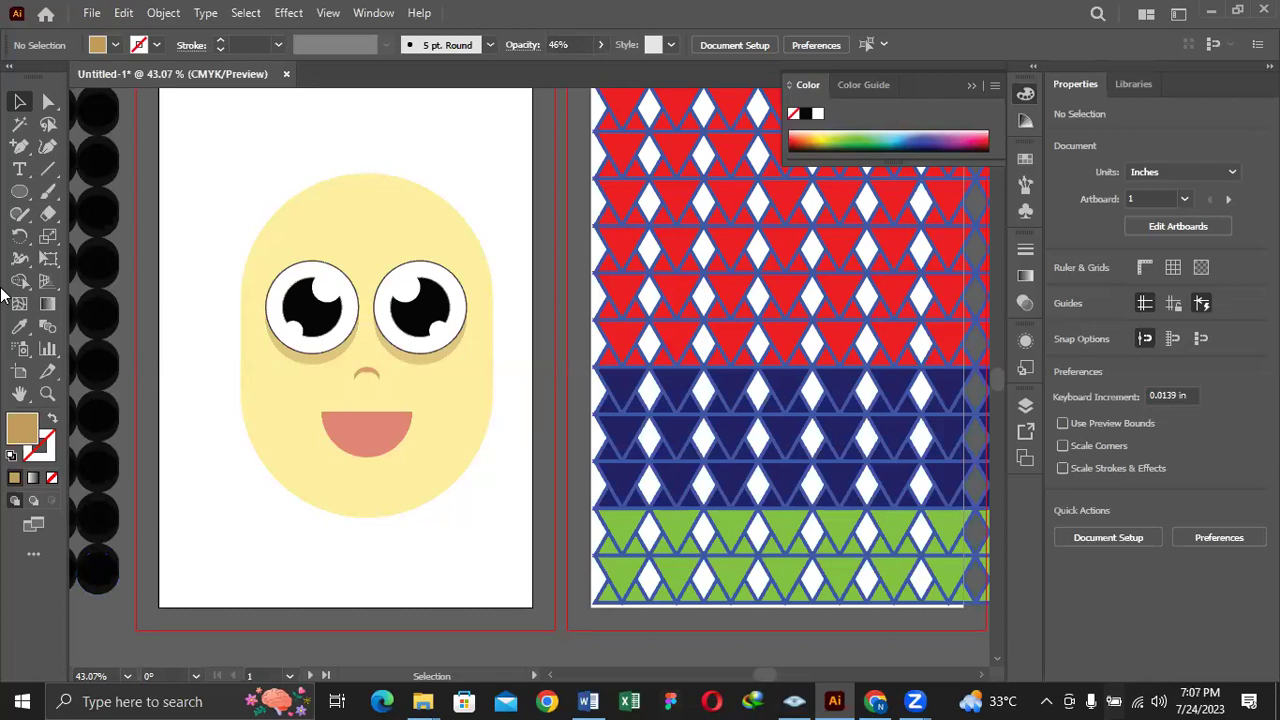
Draw a circle about 2.94 in across overlapping the top of the head
left_click(19, 213)
left_click(20, 192)
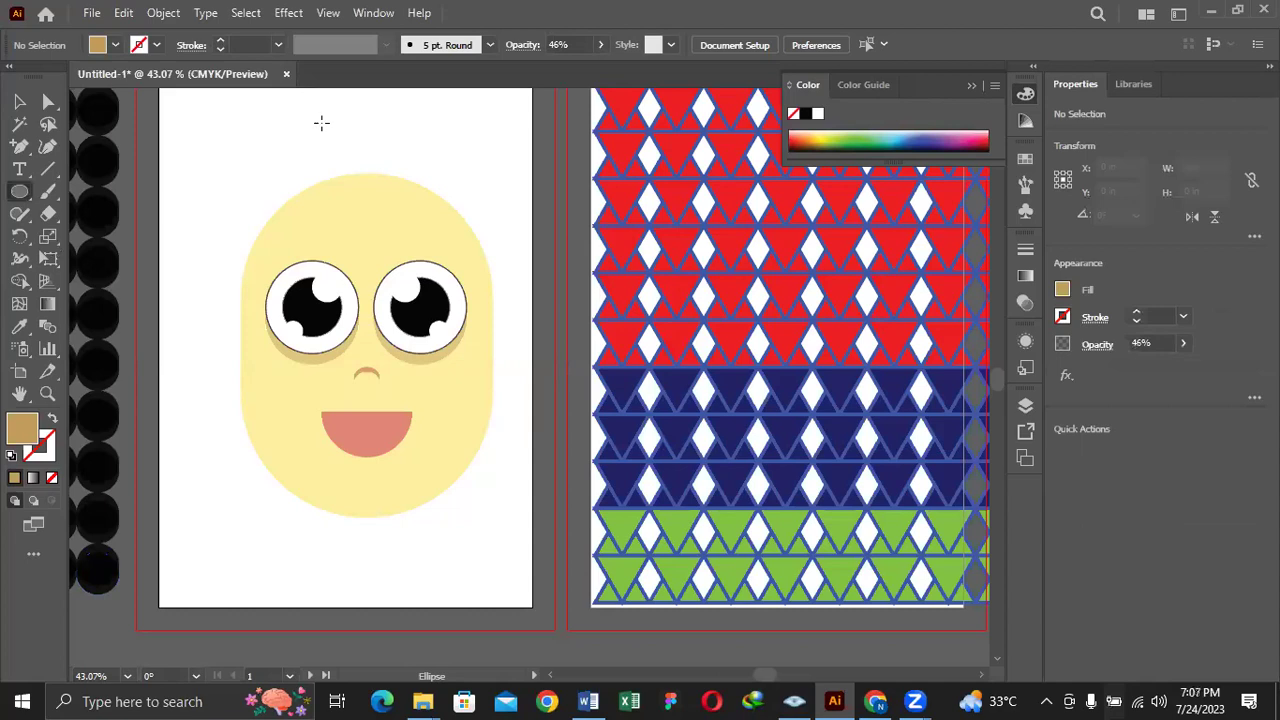
mouse_move(311, 123)
left_mouse_down()
mouse_move(455, 199)
mouse_move(444, 186)
left_mouse_up()
key("v")
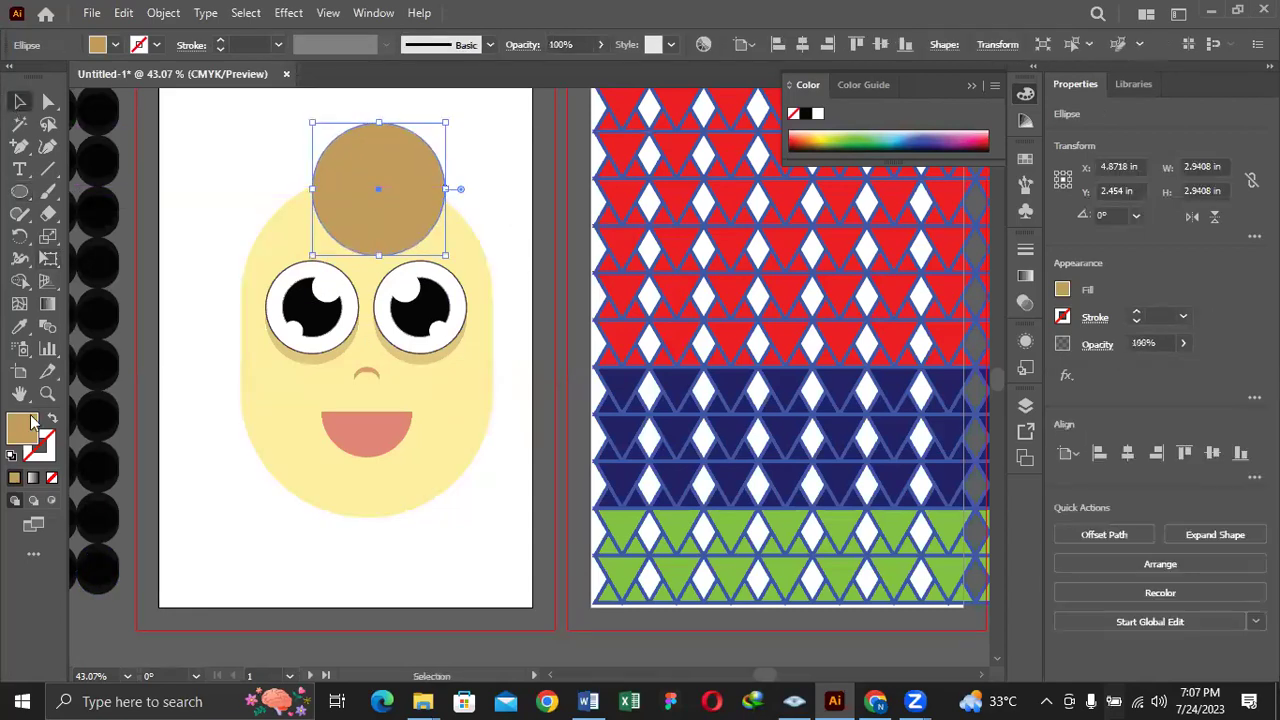
Give the new circle the left pupil's solid black fill by sampling the pupil with the Eyedropper
key("i")
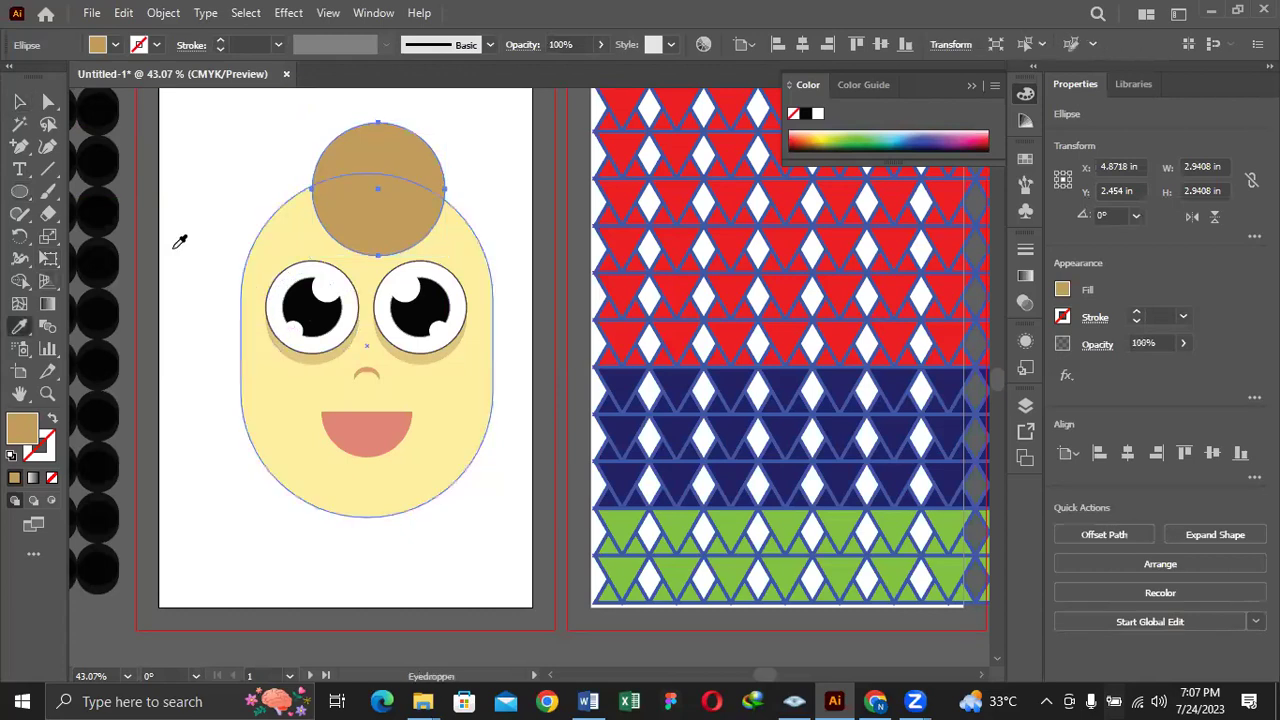
left_click(100, 210)
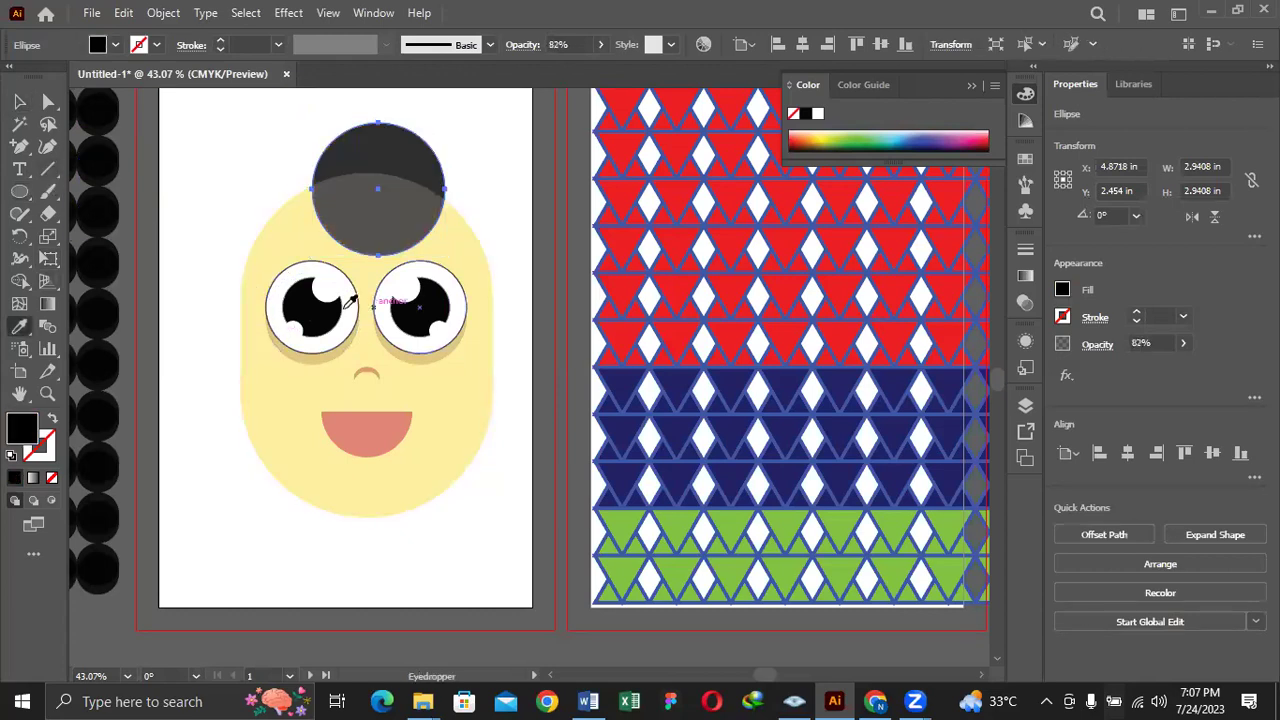
left_click(314, 306)
left_click(21, 103)
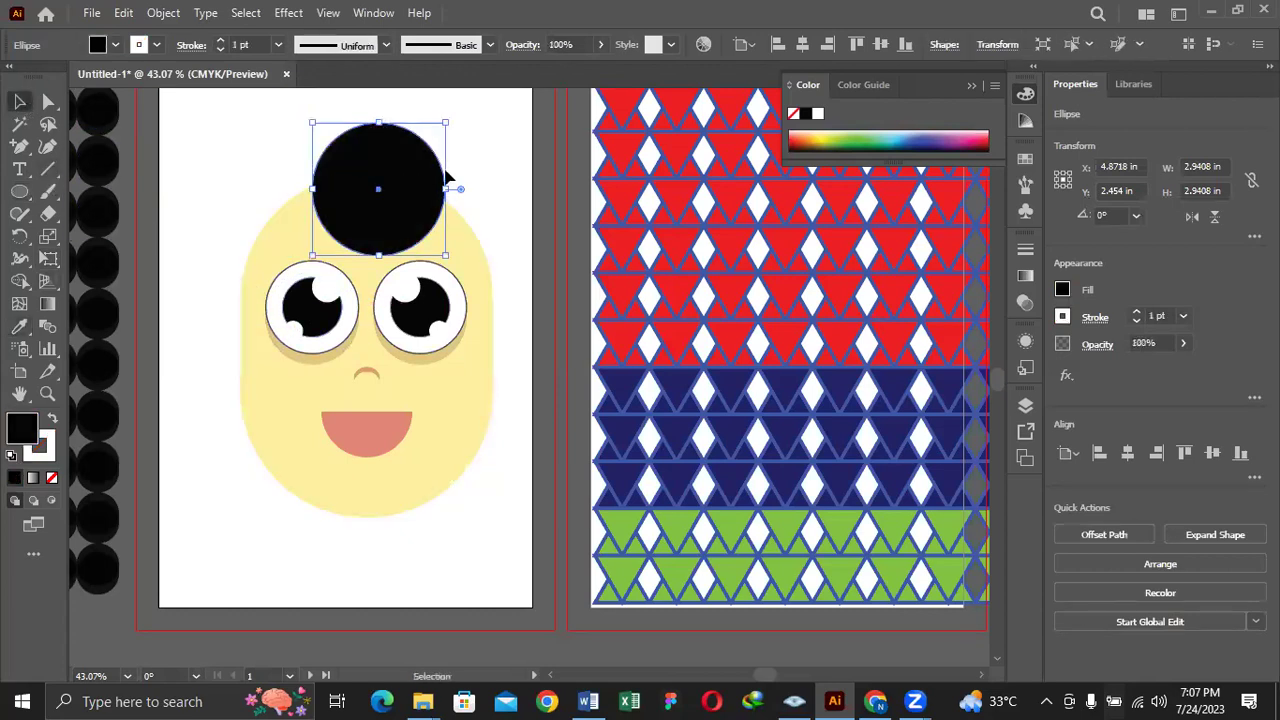
Move the black circle up onto the crown and add two progressively smaller copies down the head's left side, the lowest about 2.01 in wide
left_click_drag(425, 183, 278, 277)
left_click(333, 160)
left_click_drag(220, 118, 235, 131)
left_click(242, 298)
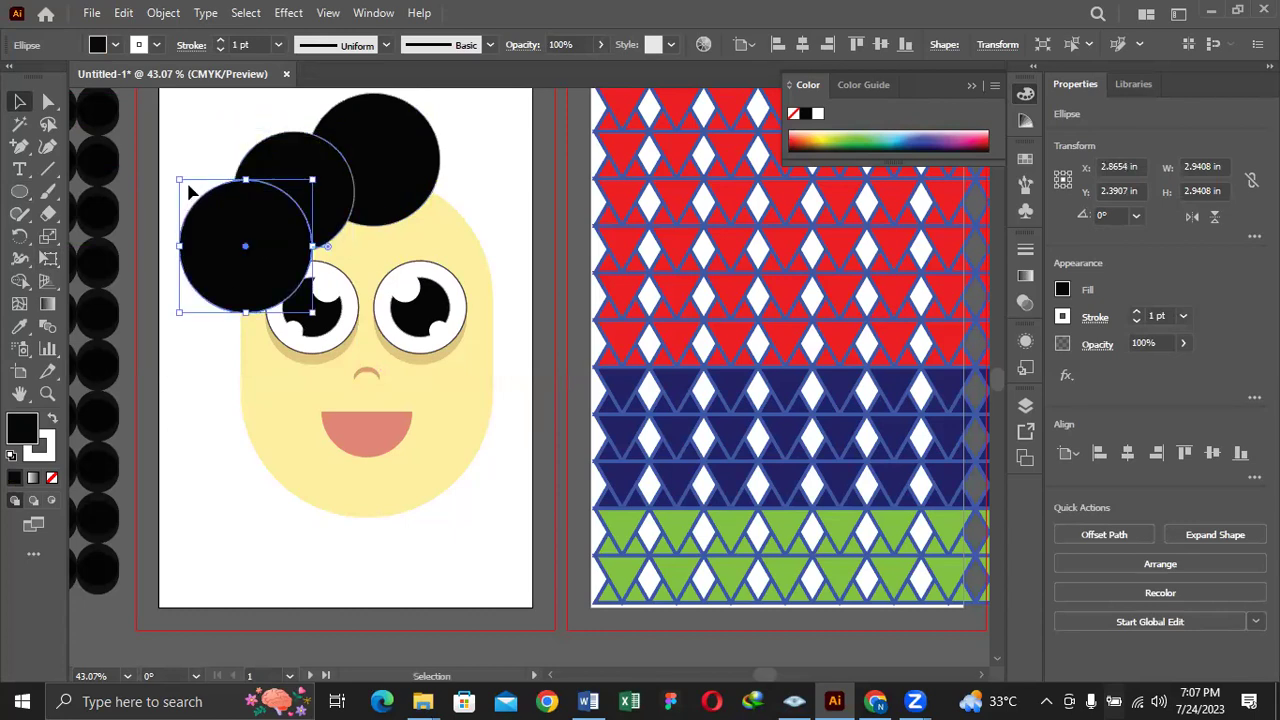
left_click_drag(179, 180, 221, 221)
left_click_drag(282, 263, 263, 243)
Copy the two smaller hair circles to the right side of the head to mirror the left side
left_click(418, 168)
left_click(270, 176)
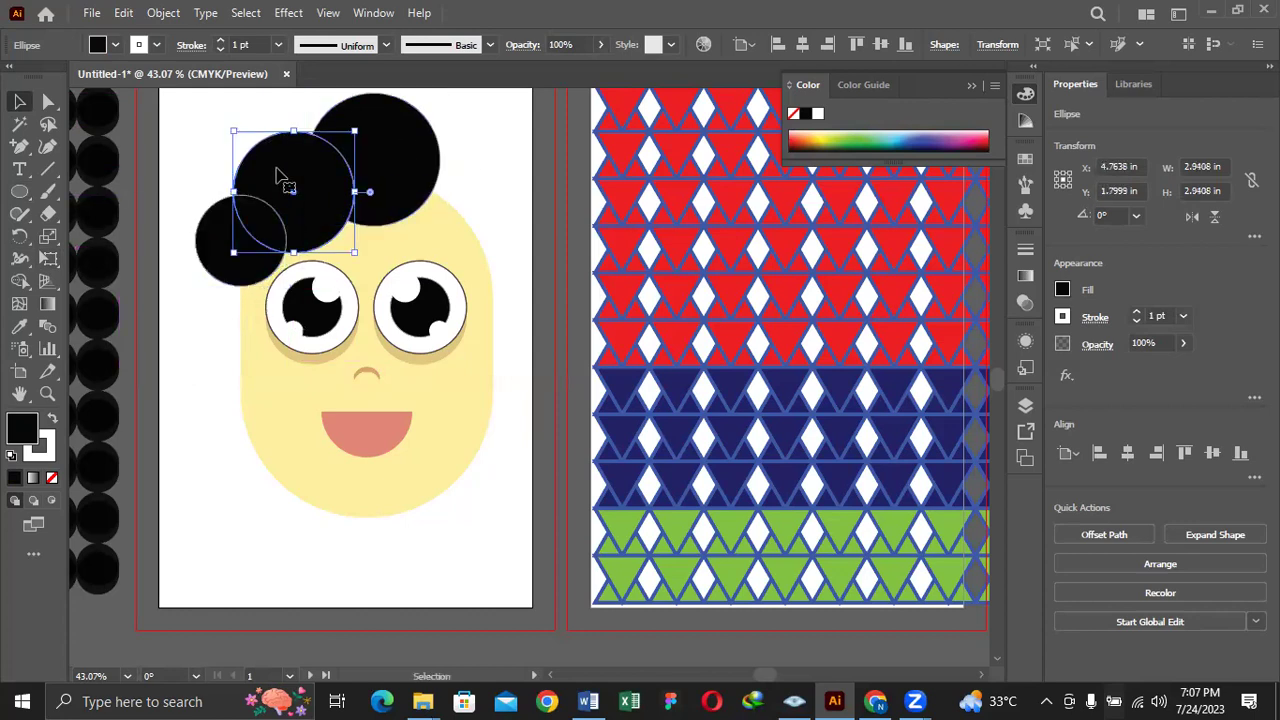
left_click_drag(286, 177, 447, 186)
left_click_drag(360, 242, 510, 257)
Select all five black hair circles and remove their stroke so that they merge into one curly hair shape
left_click(230, 245)
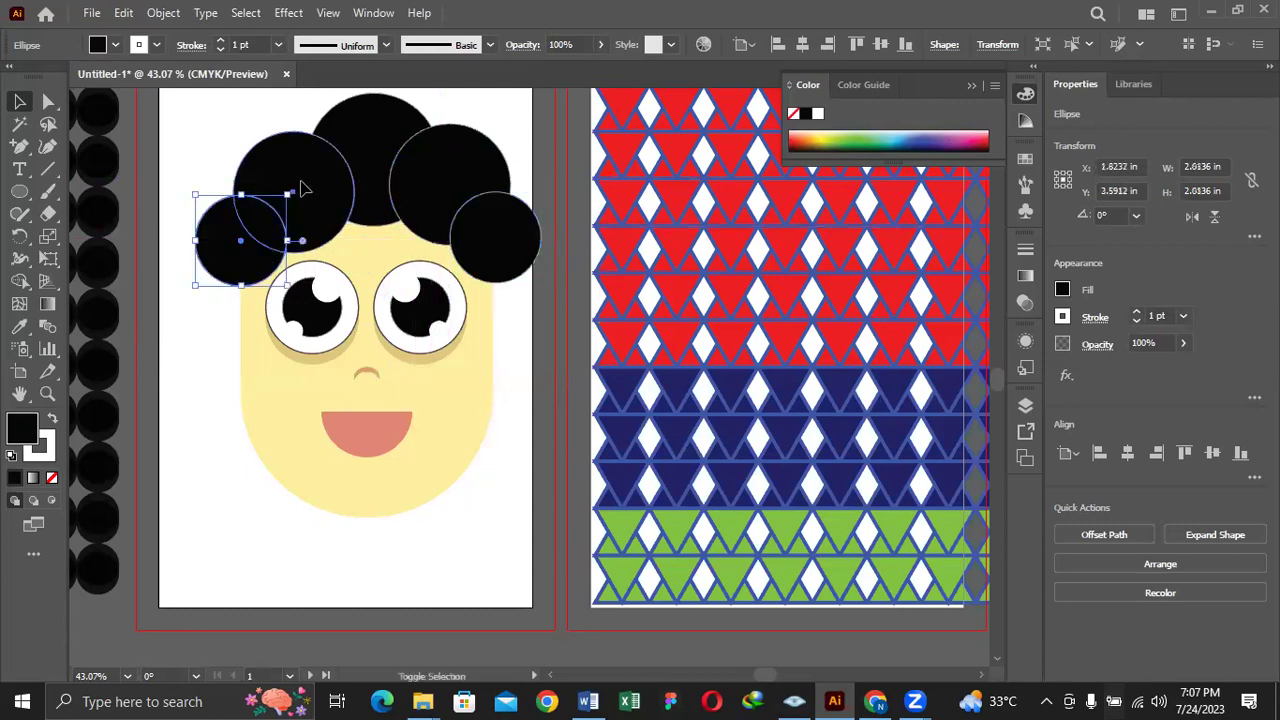
left_click(300, 188, "shift")
left_click(391, 129, "shift")
left_click(486, 171, "shift")
left_click(530, 245, "shift")
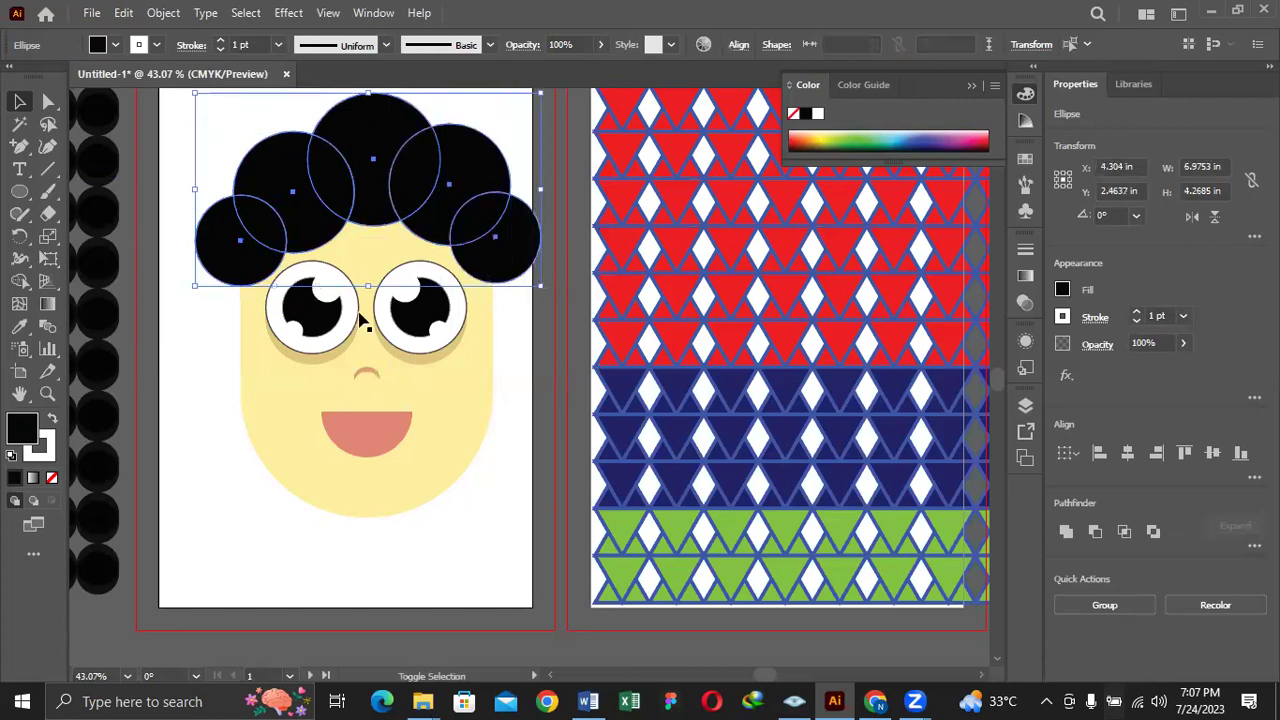
left_click(40, 447)
left_click(53, 478)
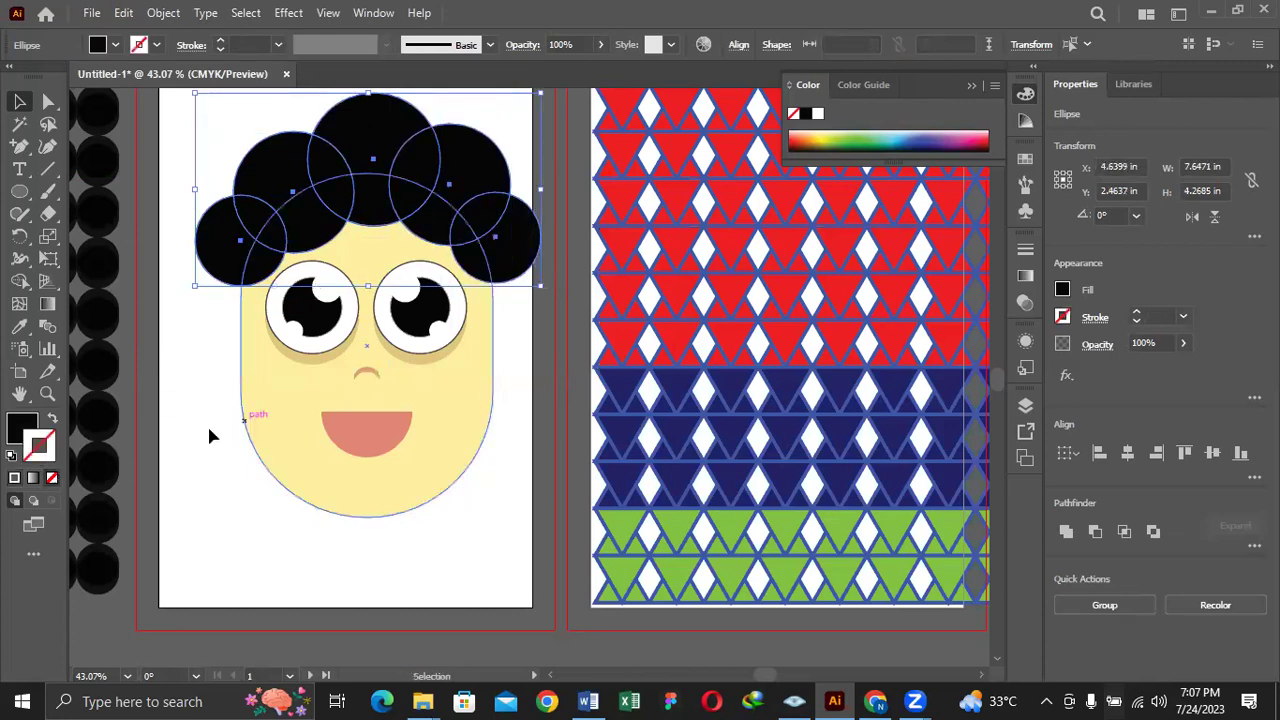
left_click(197, 446)
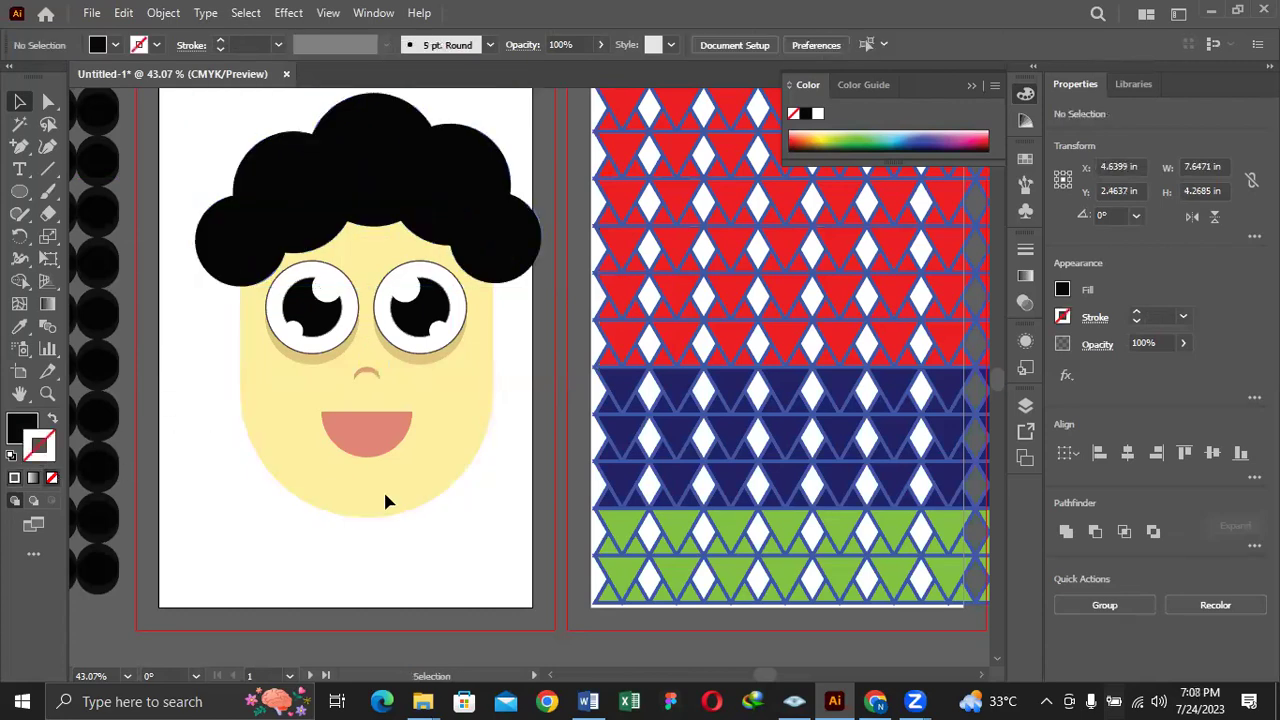
Add a smaller black circle about 1.11 in wide beneath the hair's left end and copy it beneath the right end
left_click(237, 268)
left_click_drag(237, 260, 521, 292)
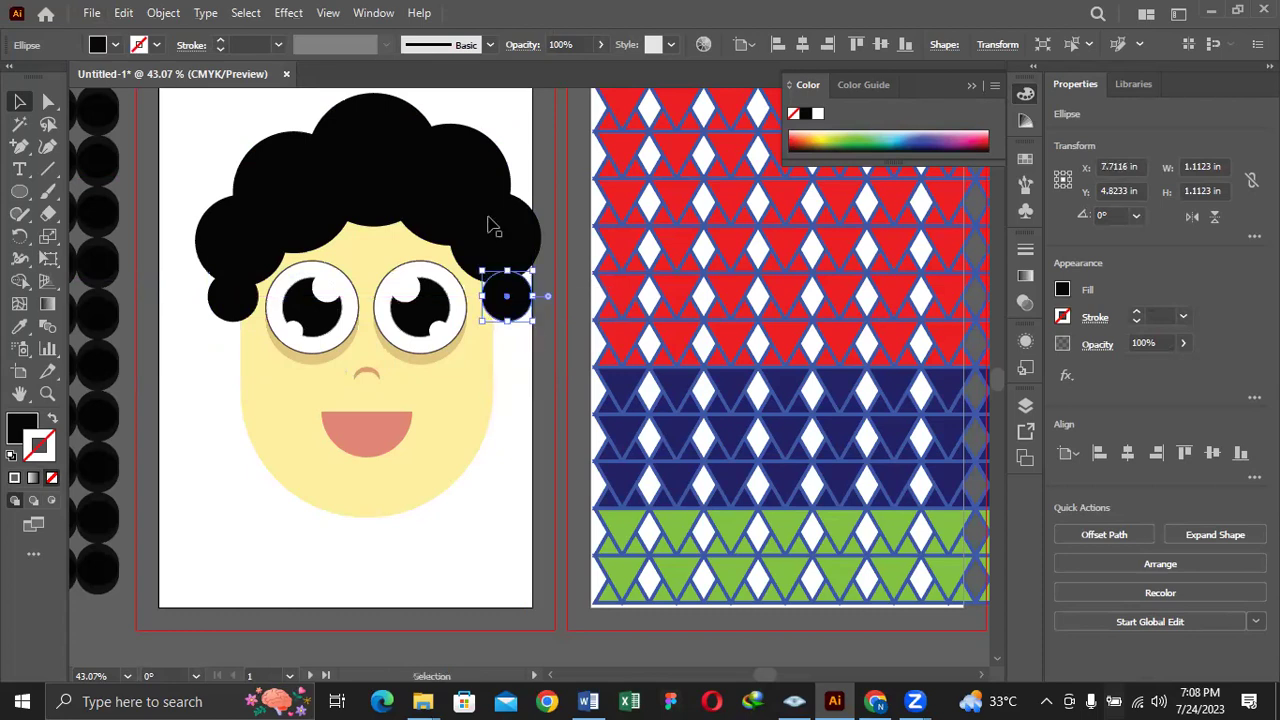
left_click_drag(508, 229, 505, 270)
left_click(385, 135)
left_click_drag(377, 127, 398, 126)
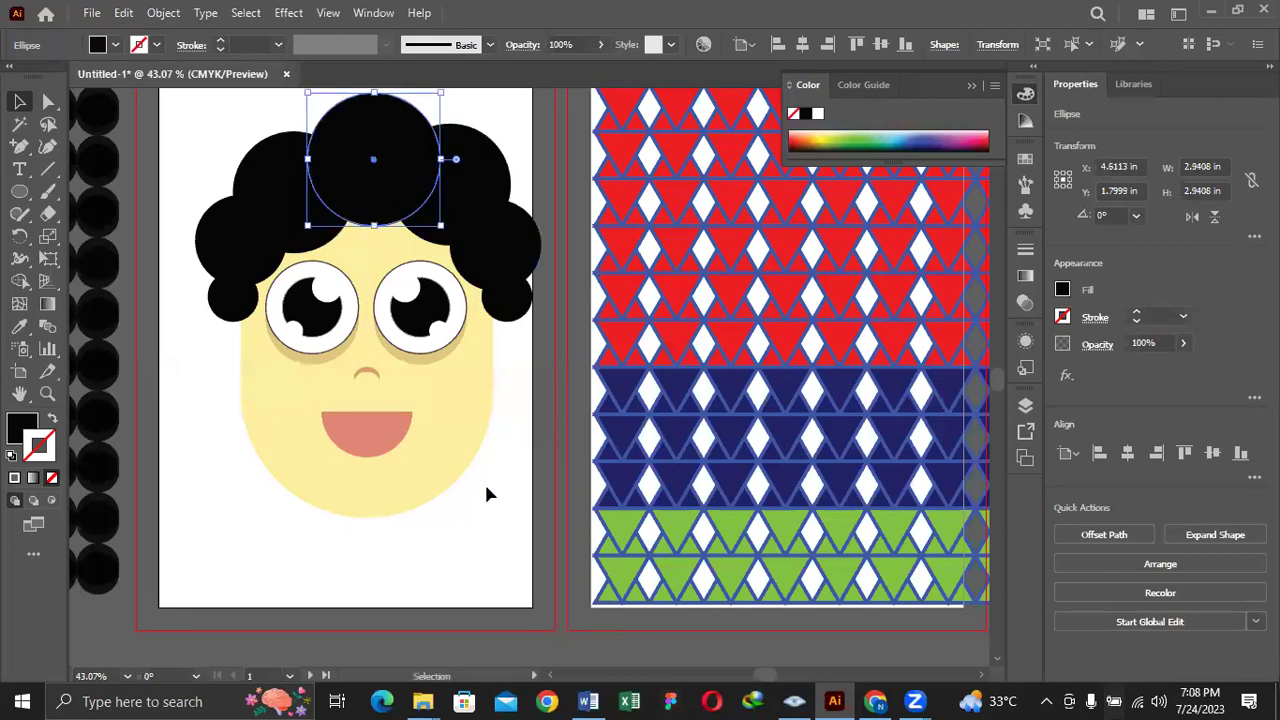
left_click(505, 514)
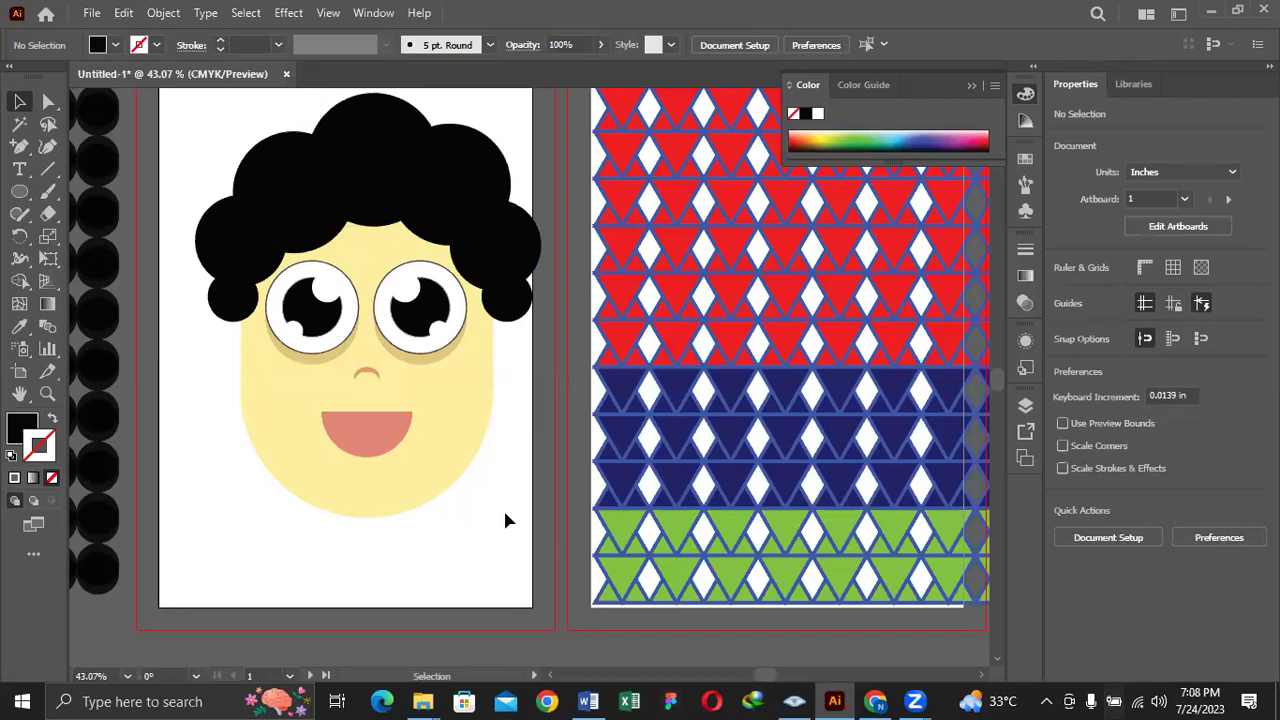
Move the black circle pattern farther left of the artboards and the triangle pattern off the second artboard to its right
key("a")
key("ctrl+minus")
key("ctrl+minus")
key("ctrl+minus")
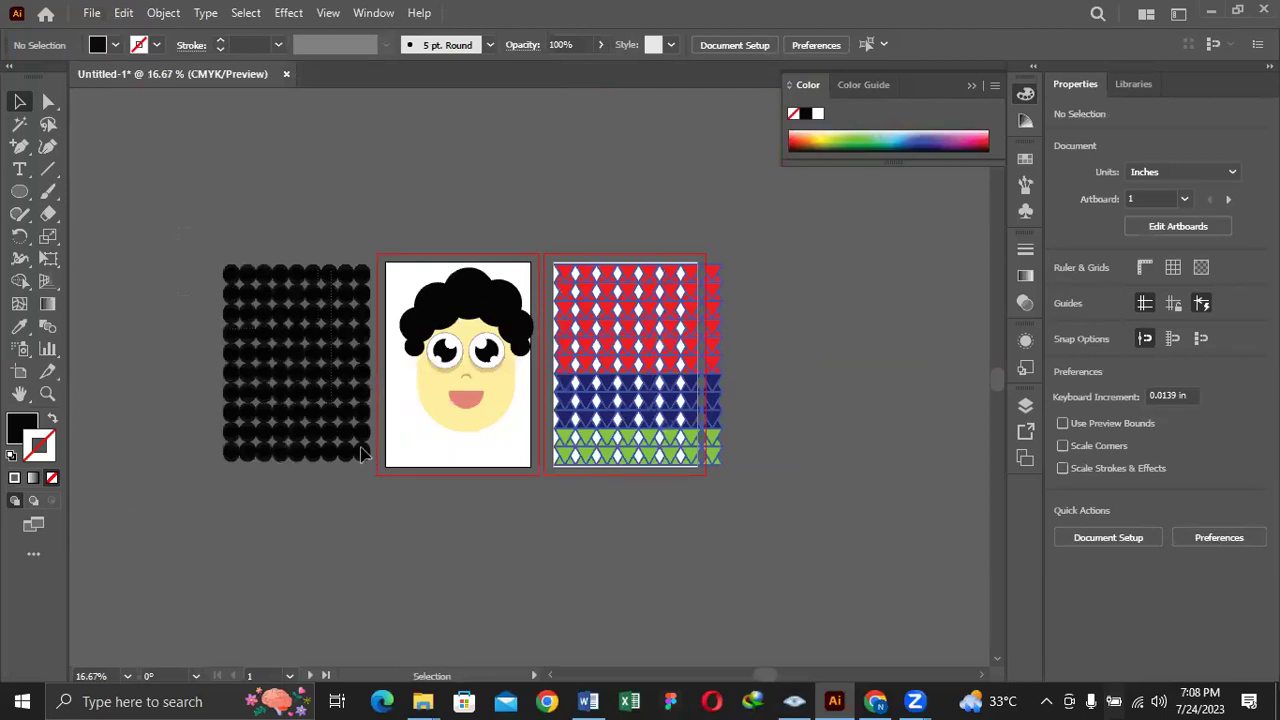
left_click_drag(352, 445, 183, 399)
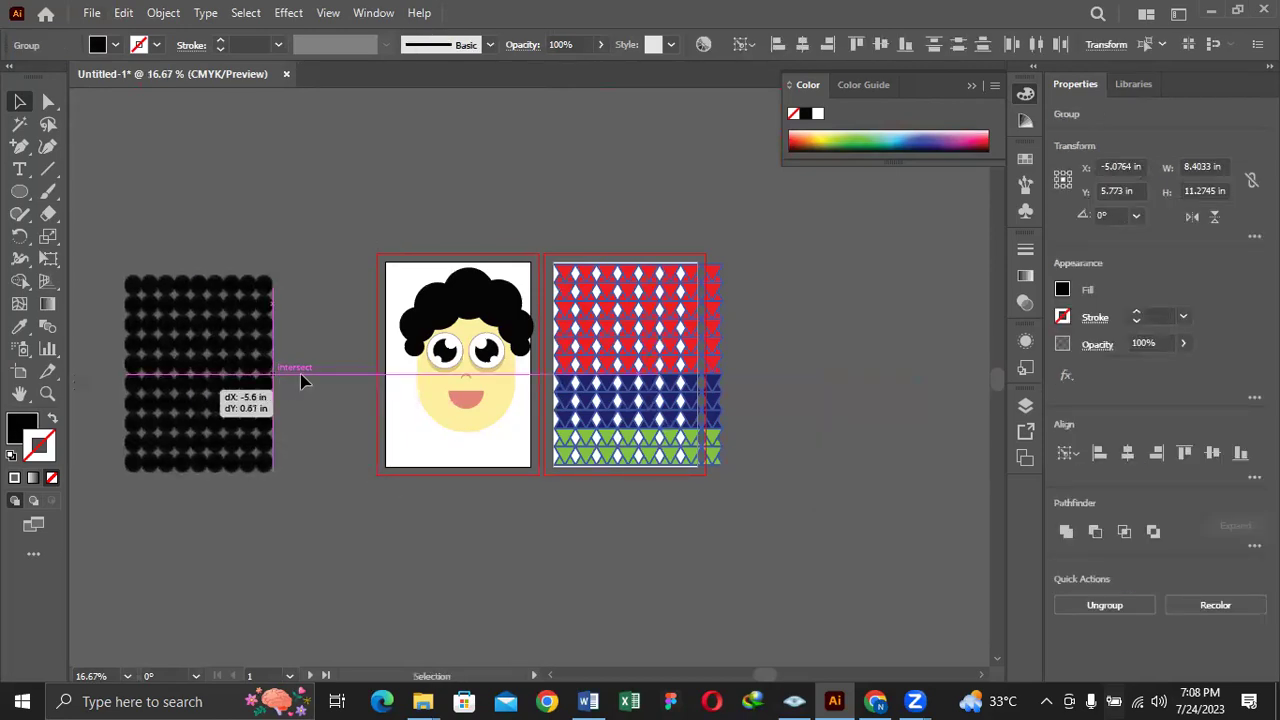
left_click(302, 376)
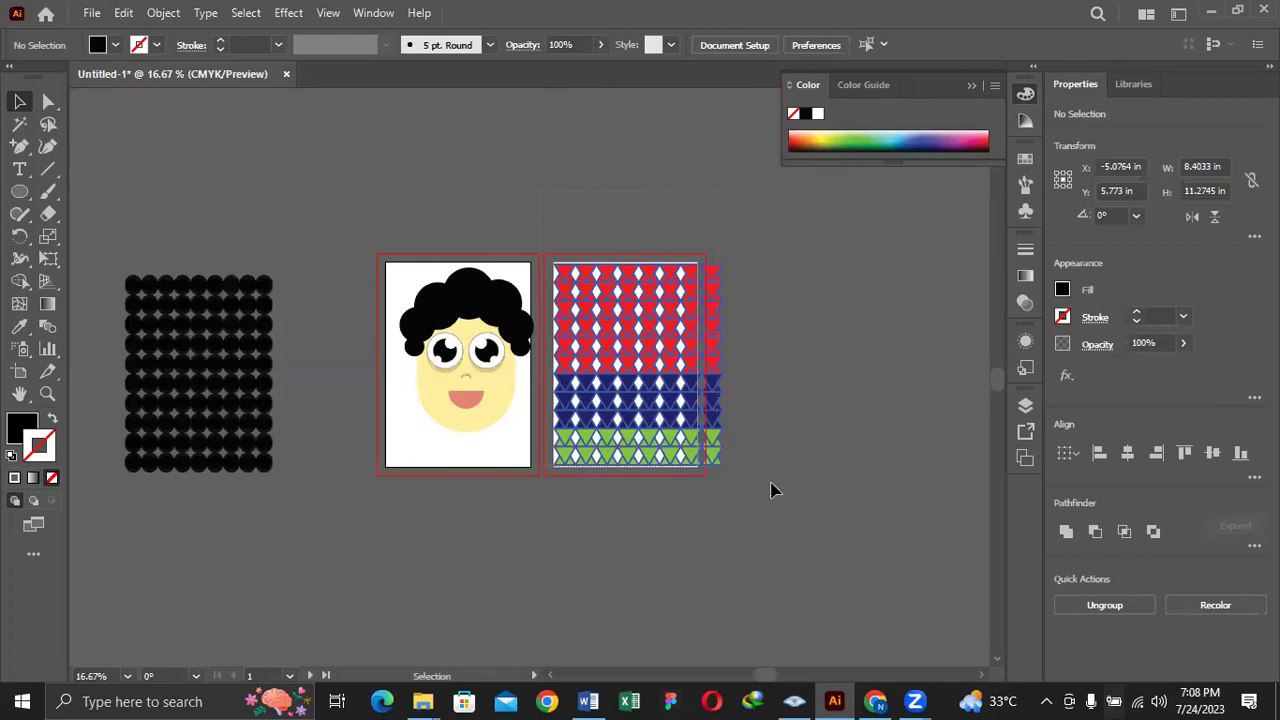
left_click(616, 410)
left_click_drag(815, 390, 820, 391)
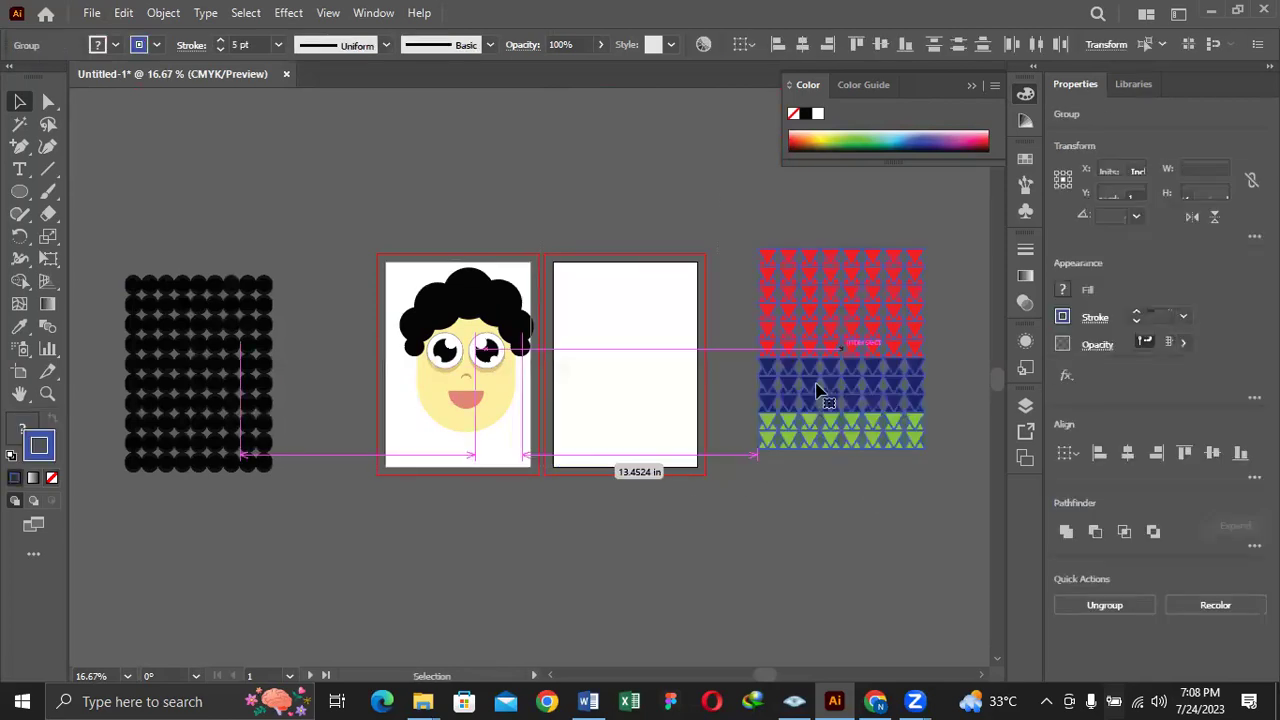
left_click(585, 421)
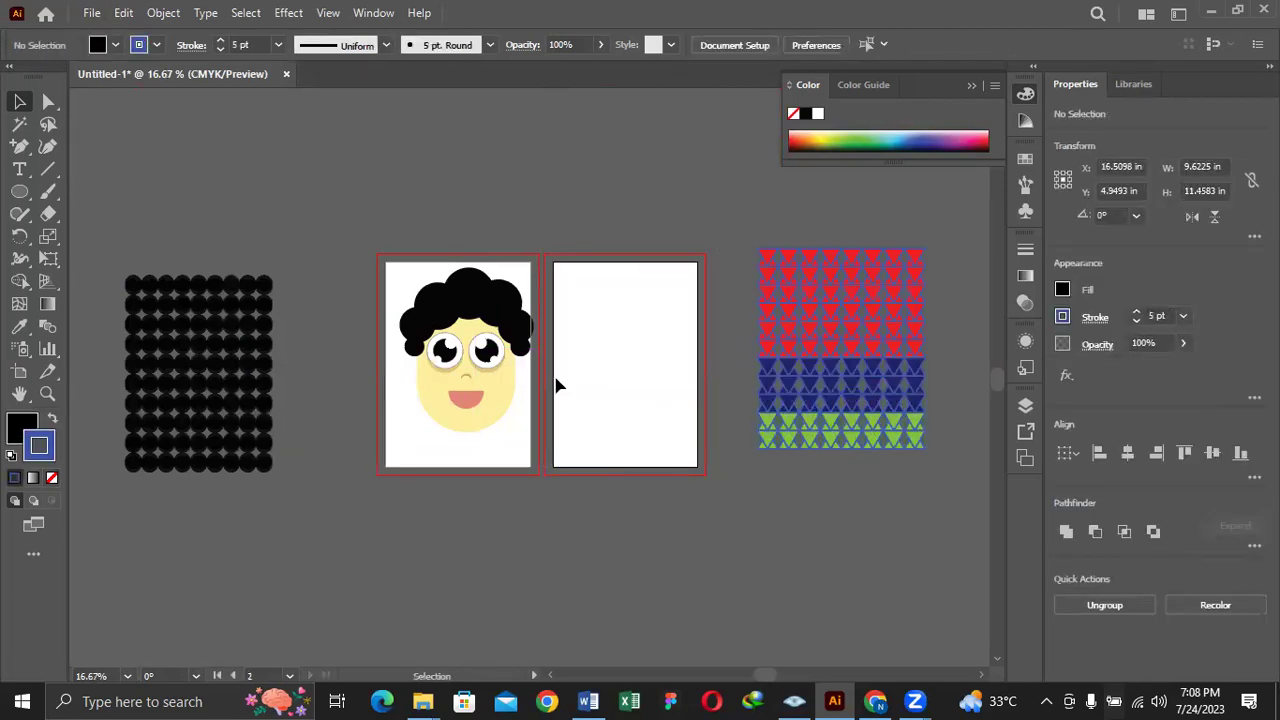
Select all parts of the cartoon face and reposition them together so the face sits centred on the first artboard
left_click_drag(455, 320, 569, 407)
mouse_move(486, 383)
left_mouse_down()
mouse_move(468, 402)
mouse_move(479, 385)
left_mouse_up()
key("Left")
key("Left")
key("Left")
key("Left")
key("Left")
key("Left")
key("Left")
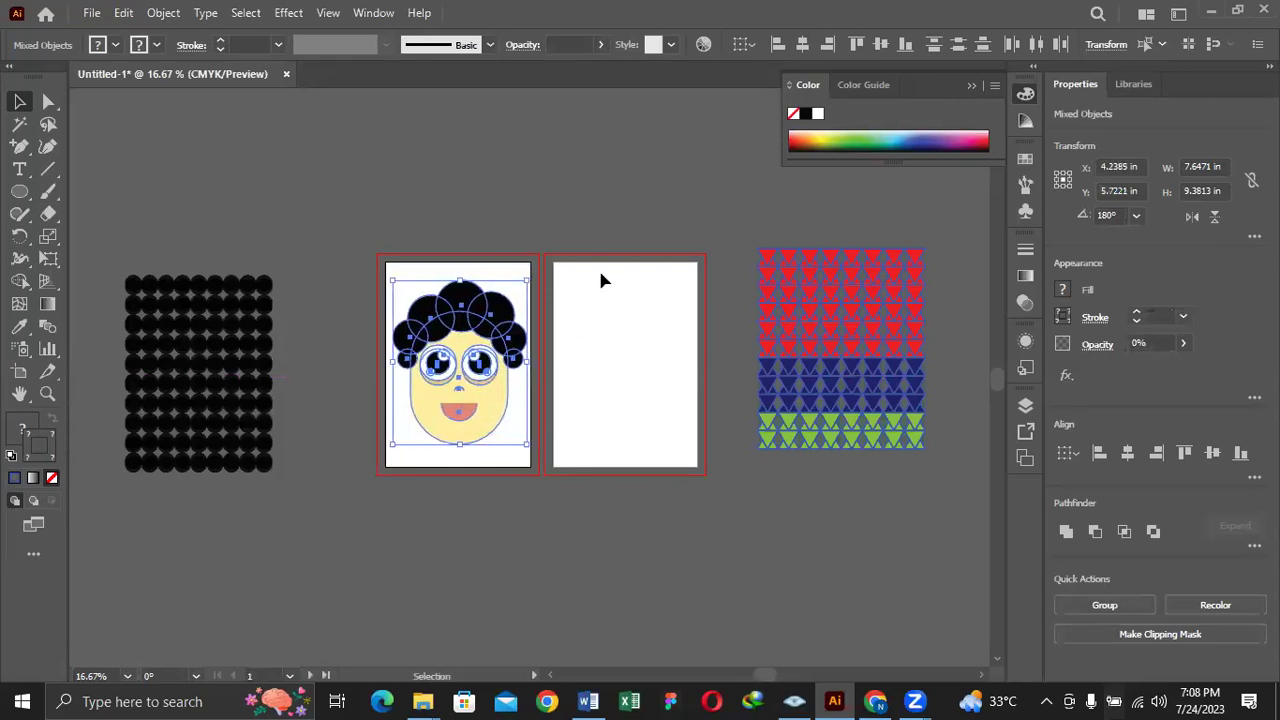
Start exporting the artwork with JPEG (*.JPG) as the file format
left_click(91, 12)
mouse_move(190, 382)
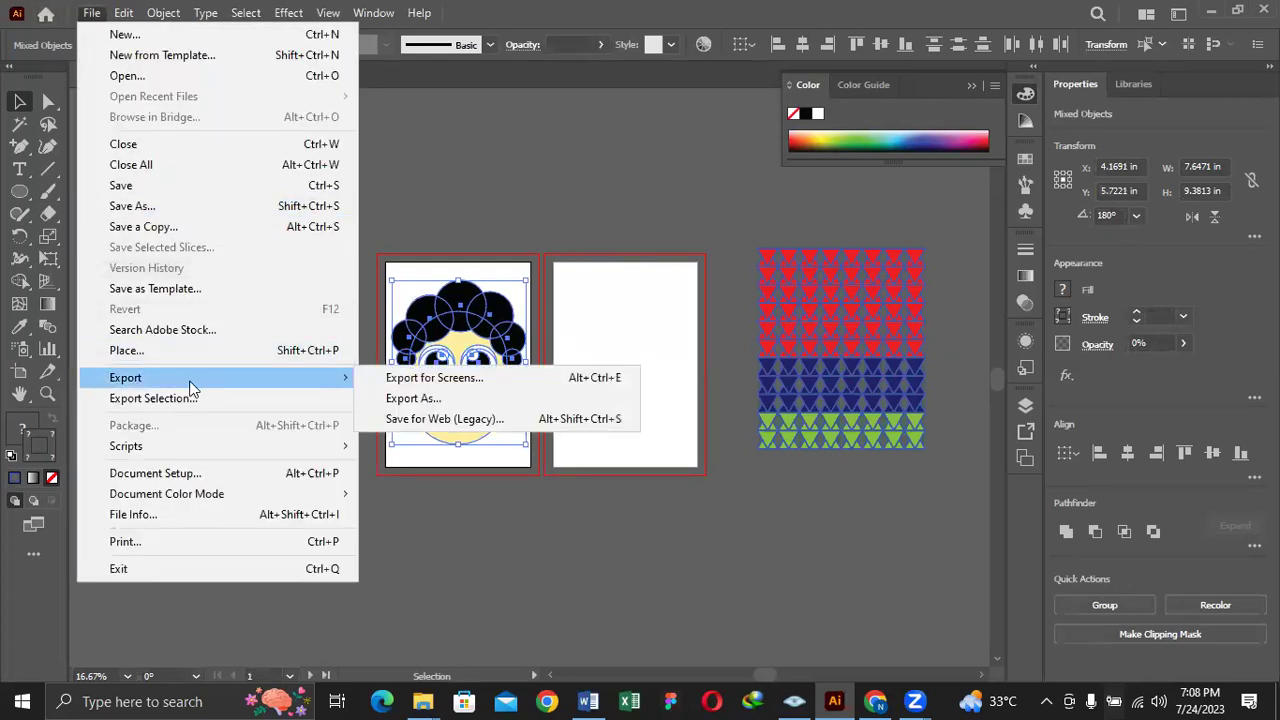
left_click(400, 398)
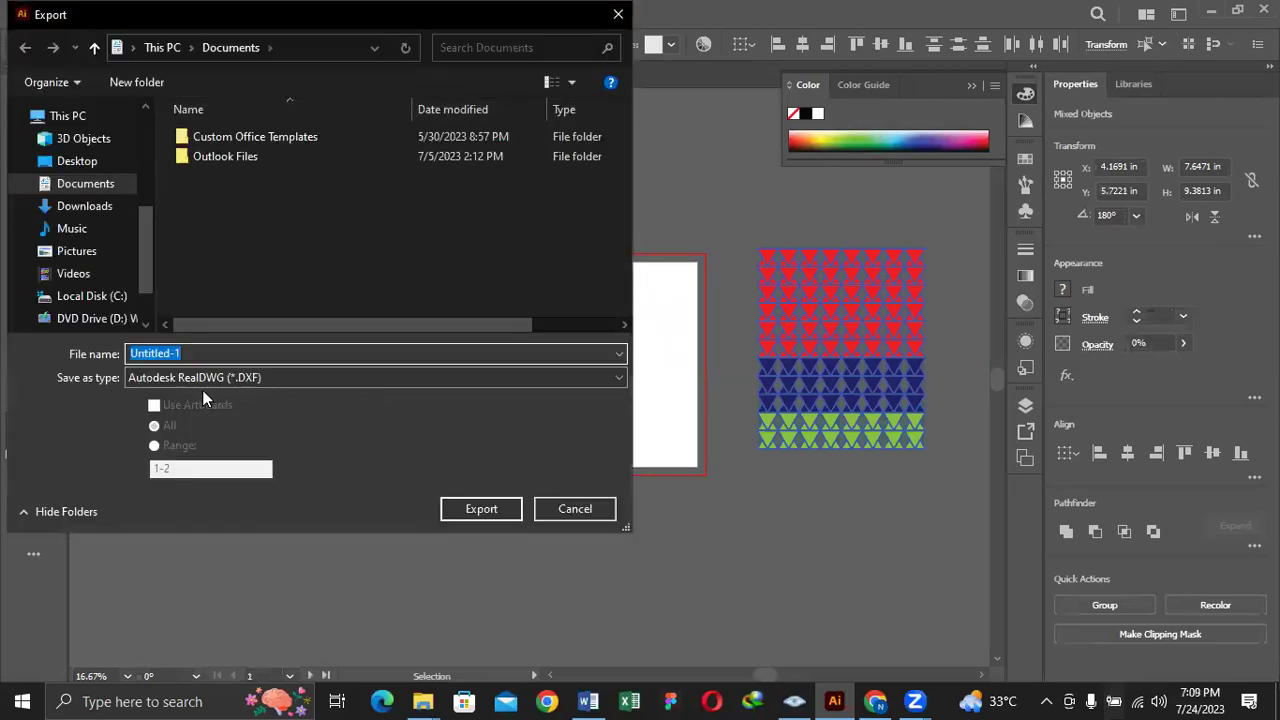
left_click(208, 381)
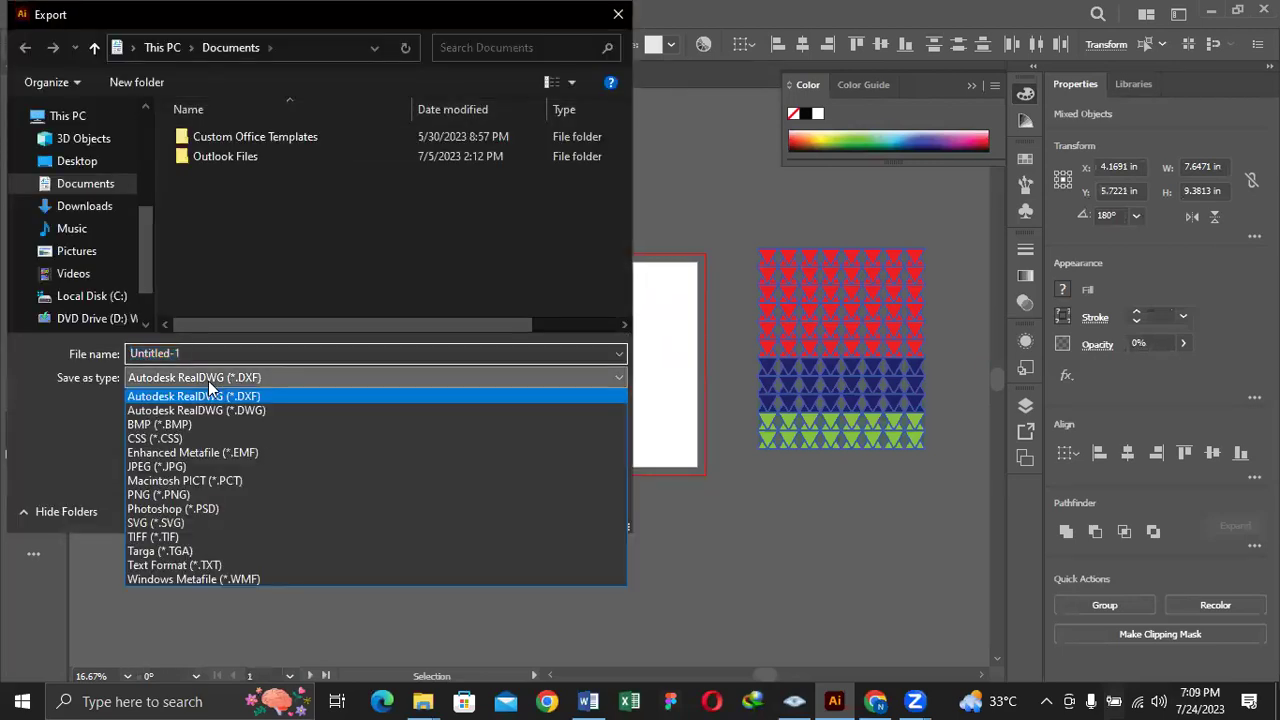
left_click(190, 467)
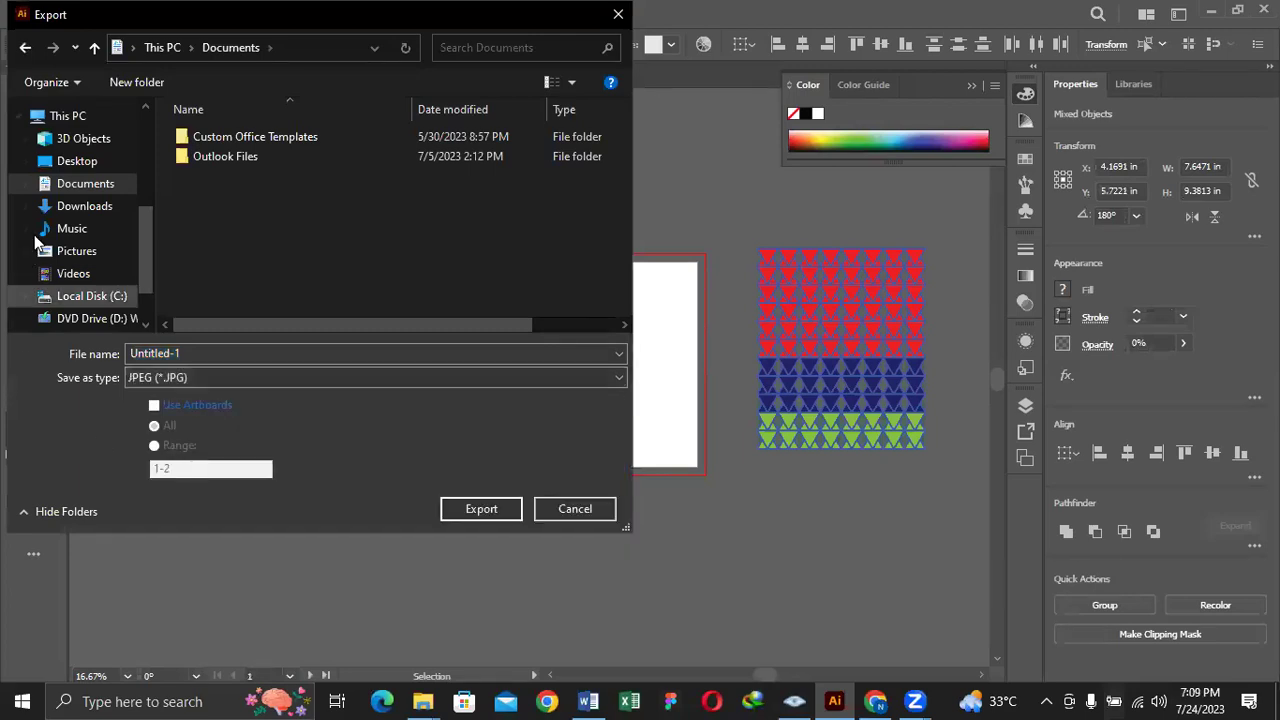
Choose the Desktop as the export location, name the file class`1 and proceed with the export
left_click(75, 161)
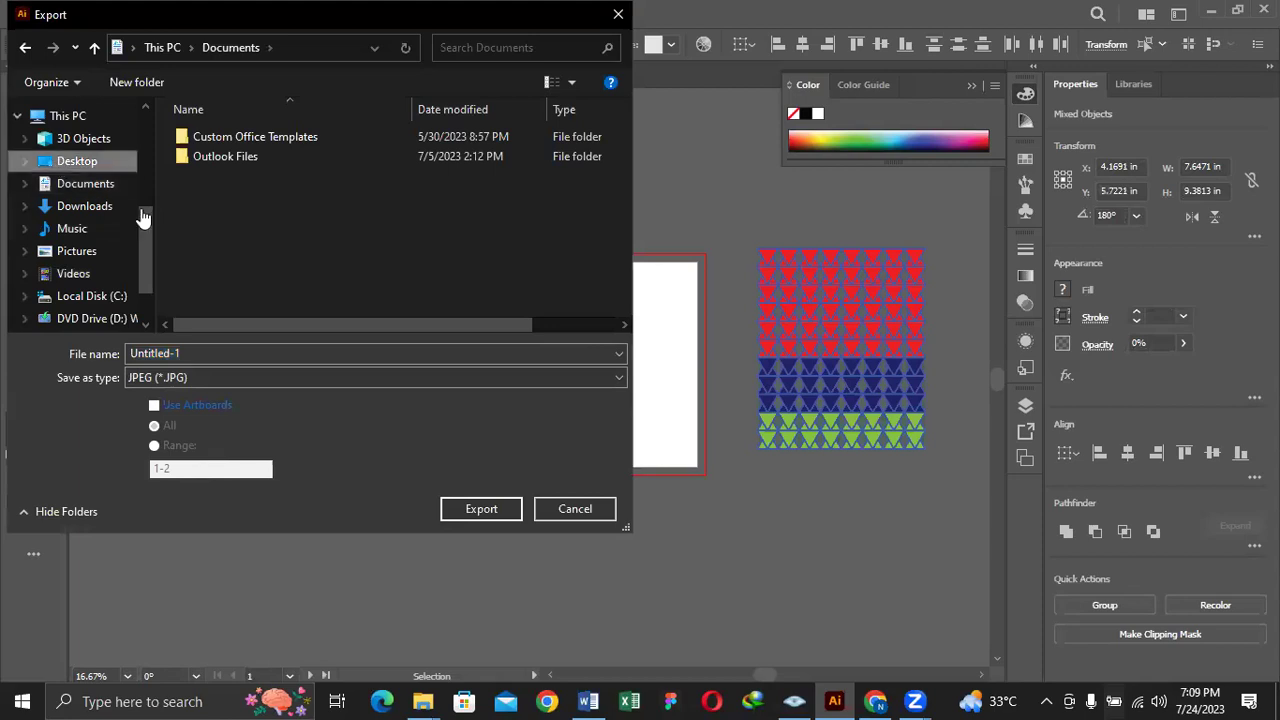
left_click(232, 356)
key("BackSpace")
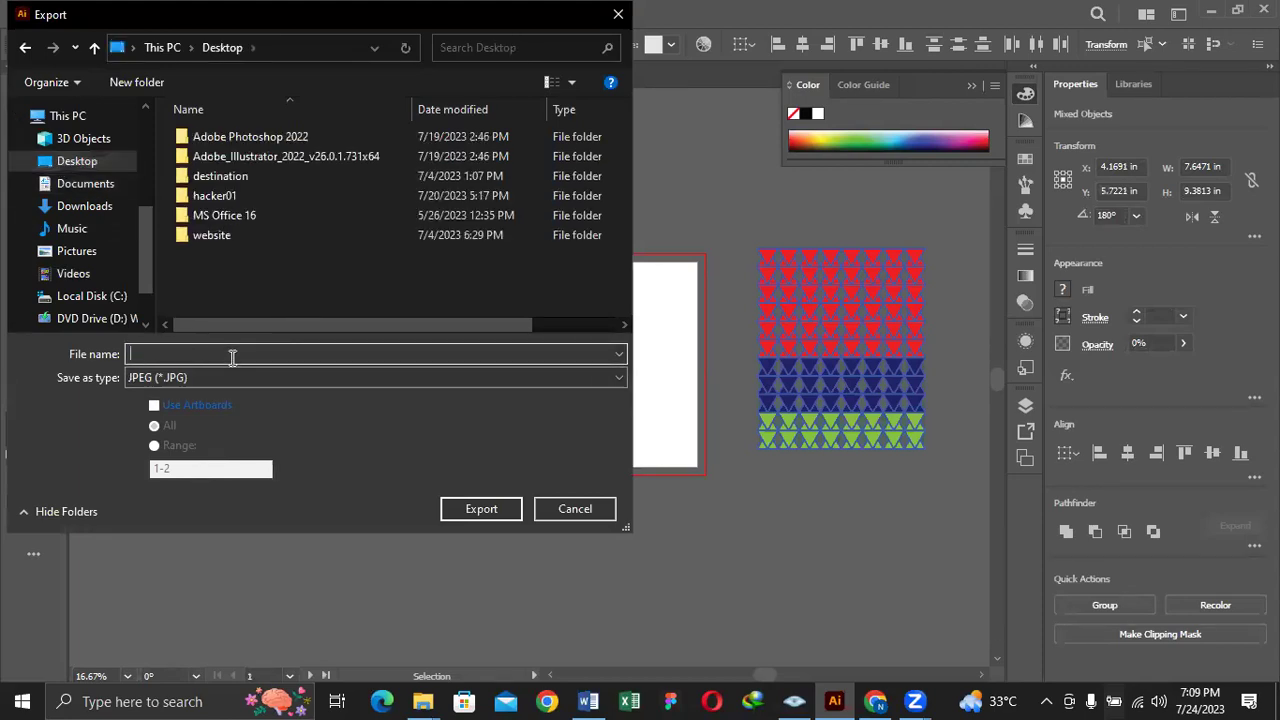
type("clas")
mouse_move(590, 700)
type("s`1")
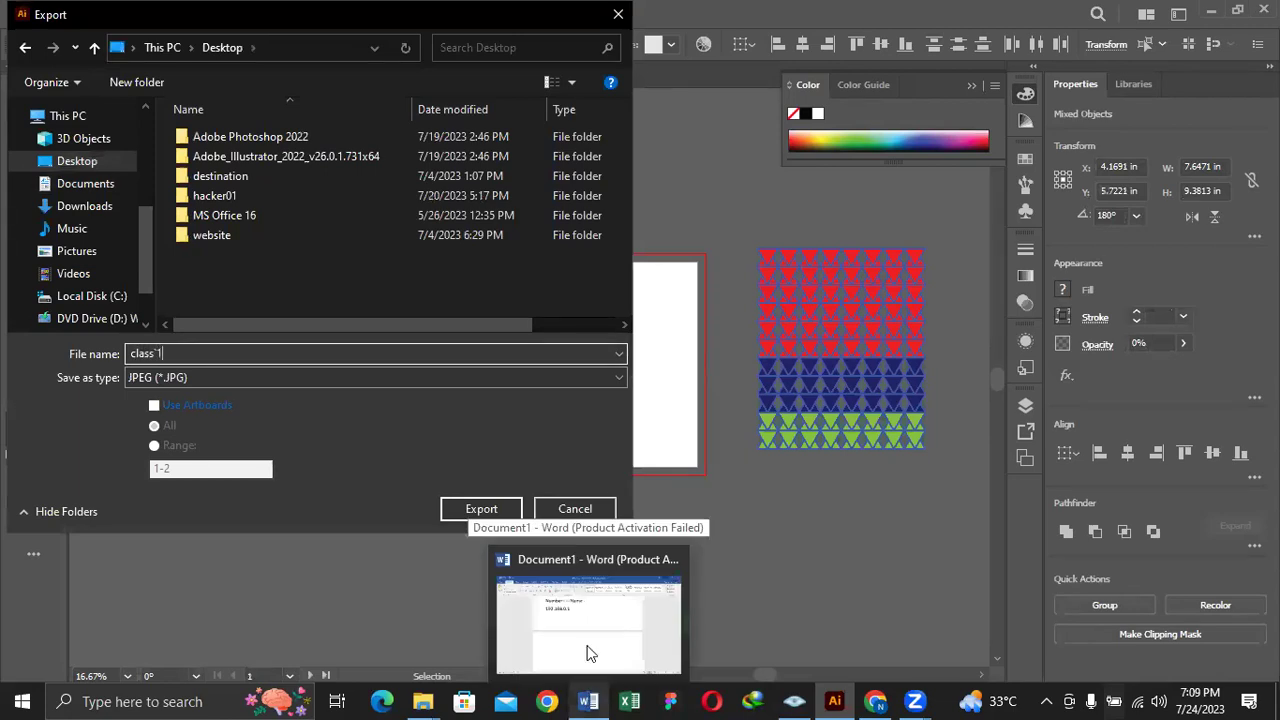
left_click(497, 508)
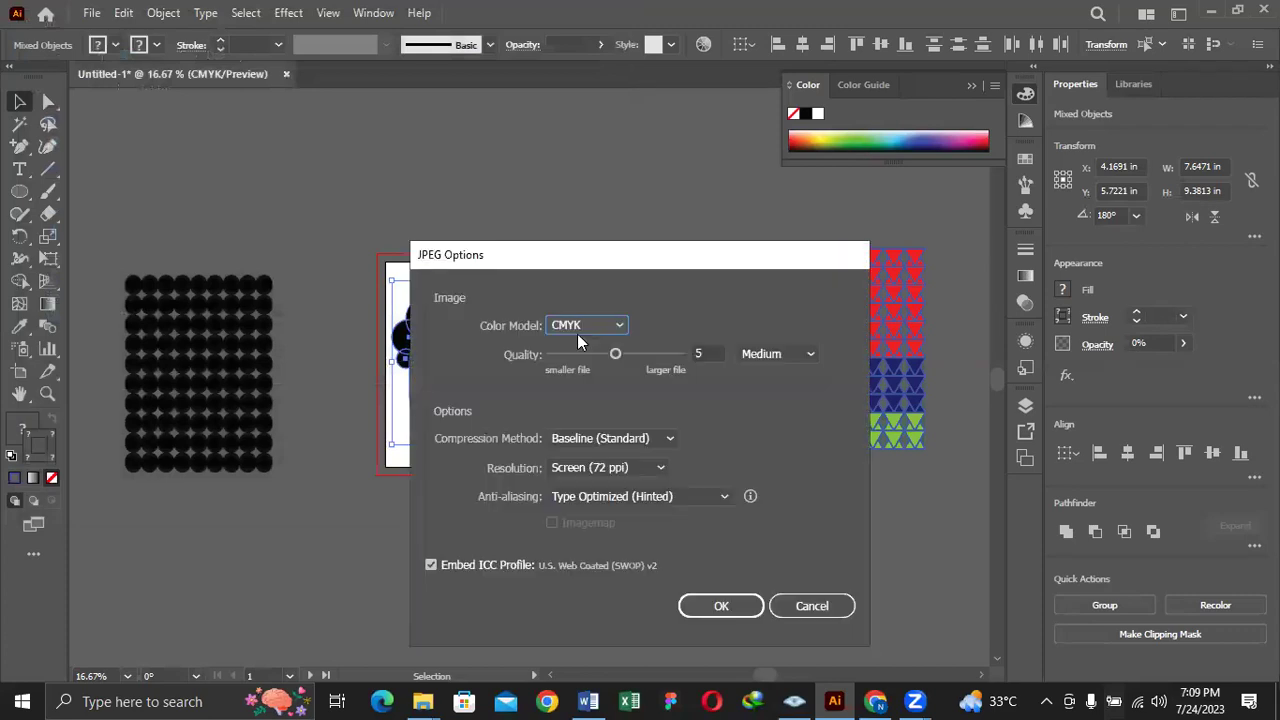
Set the JPEG quality to 10 (Maximum) and complete the export
left_click_drag(616, 356, 682, 356)
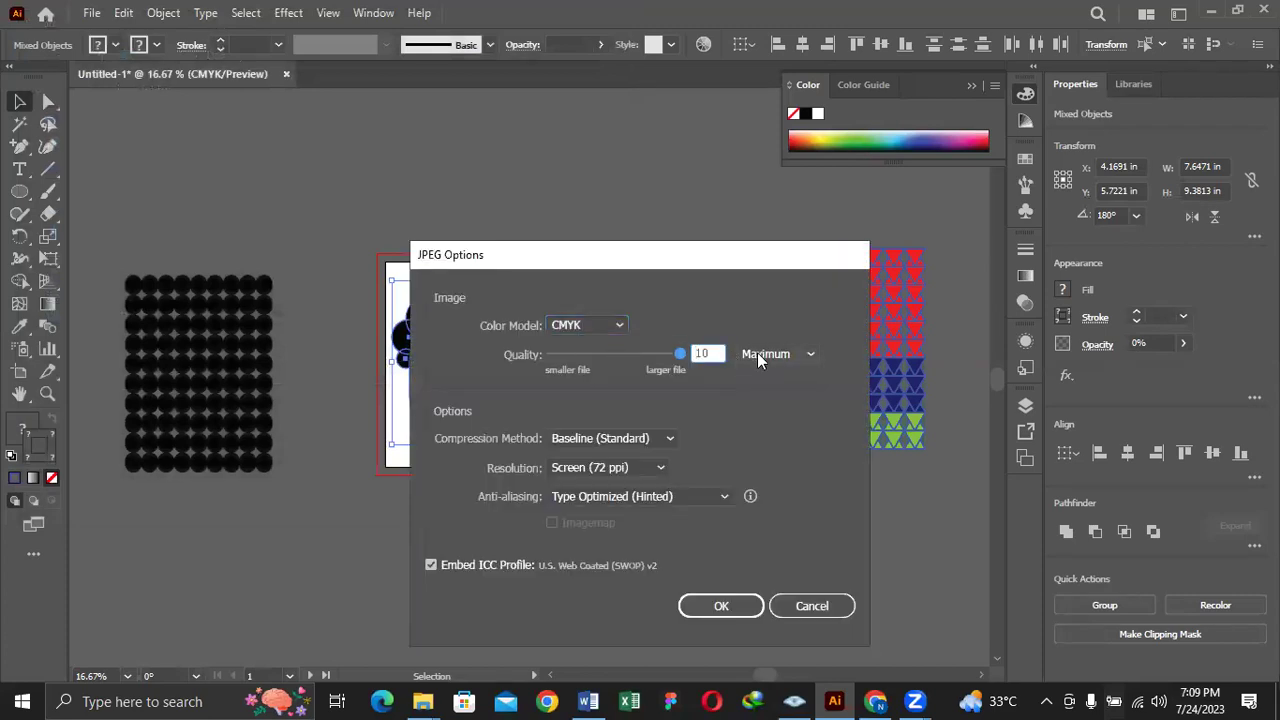
left_click(566, 467)
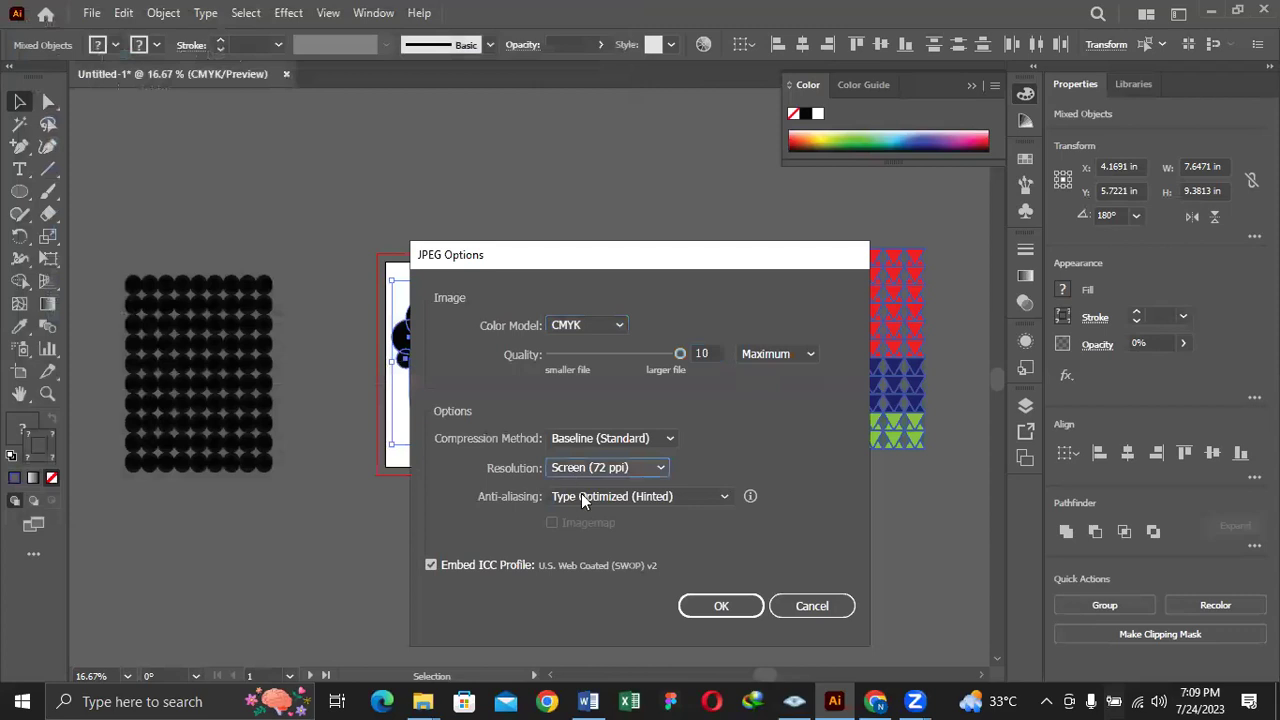
left_click(592, 589)
left_click(730, 606)
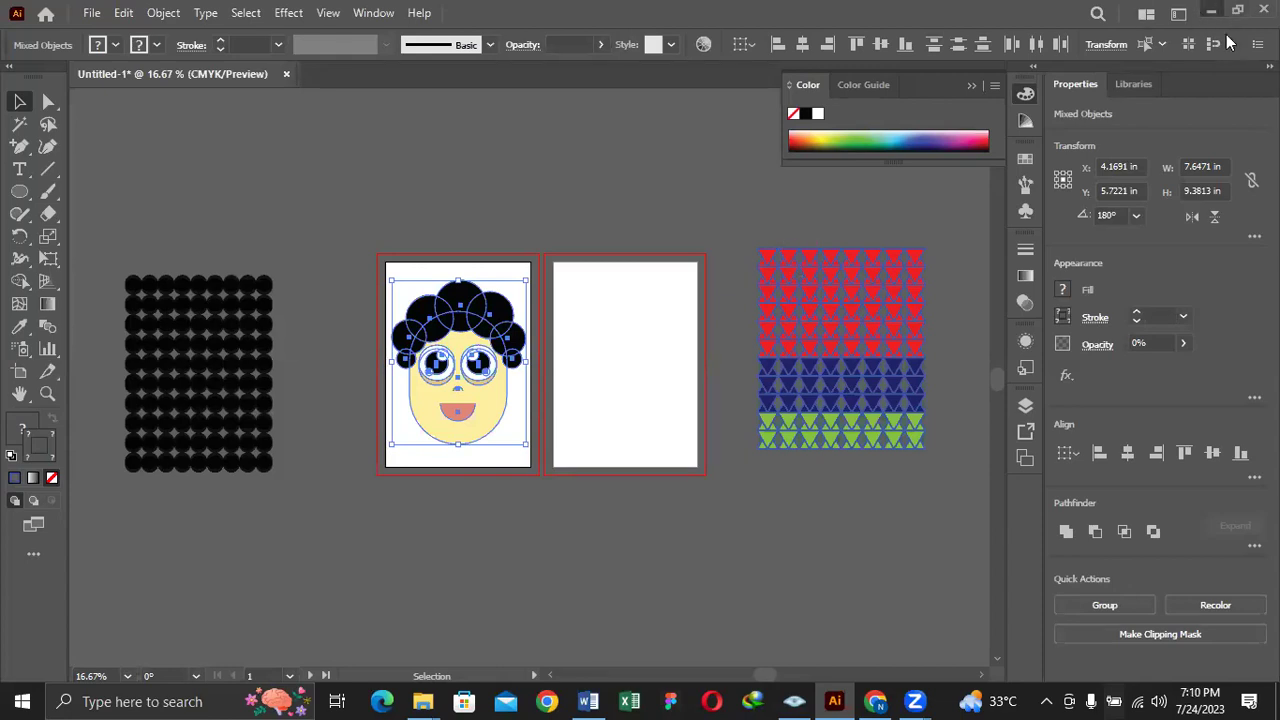
Switch to the desktop, open the exported class`1 image in Photos to inspect it, and close it
left_click(1212, 12)
left_click(1175, 13)
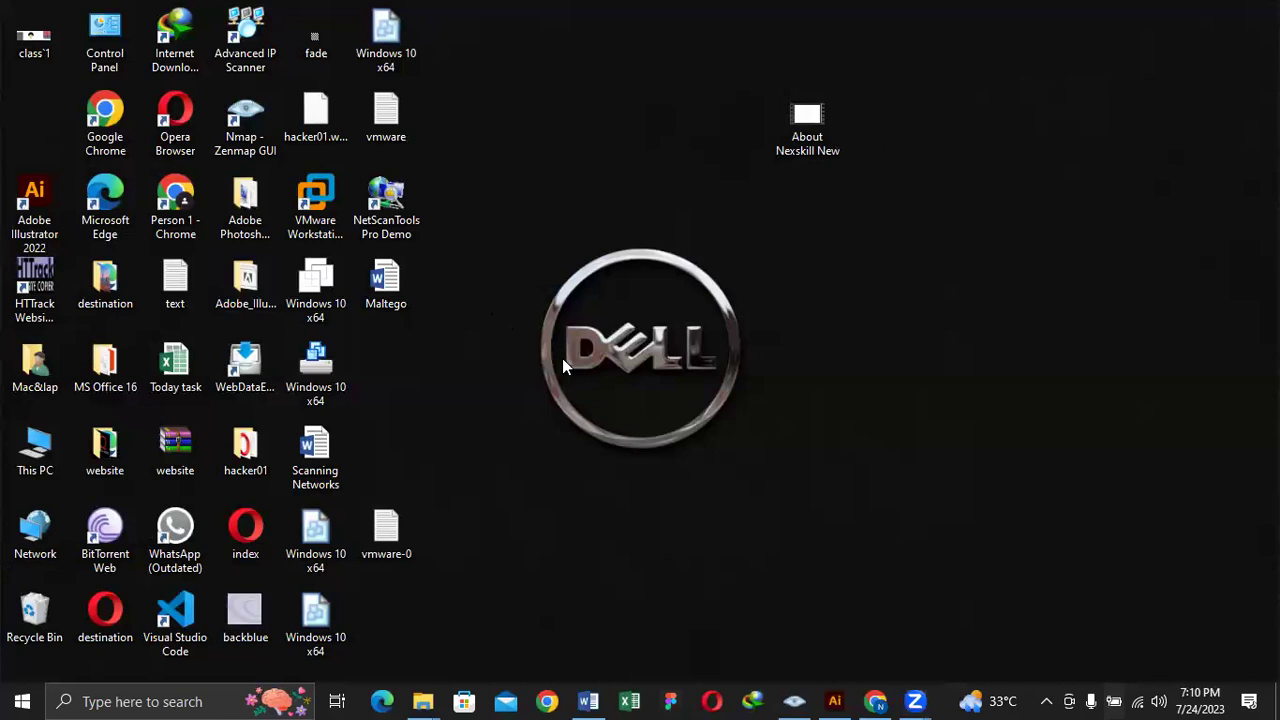
double_click(40, 35)
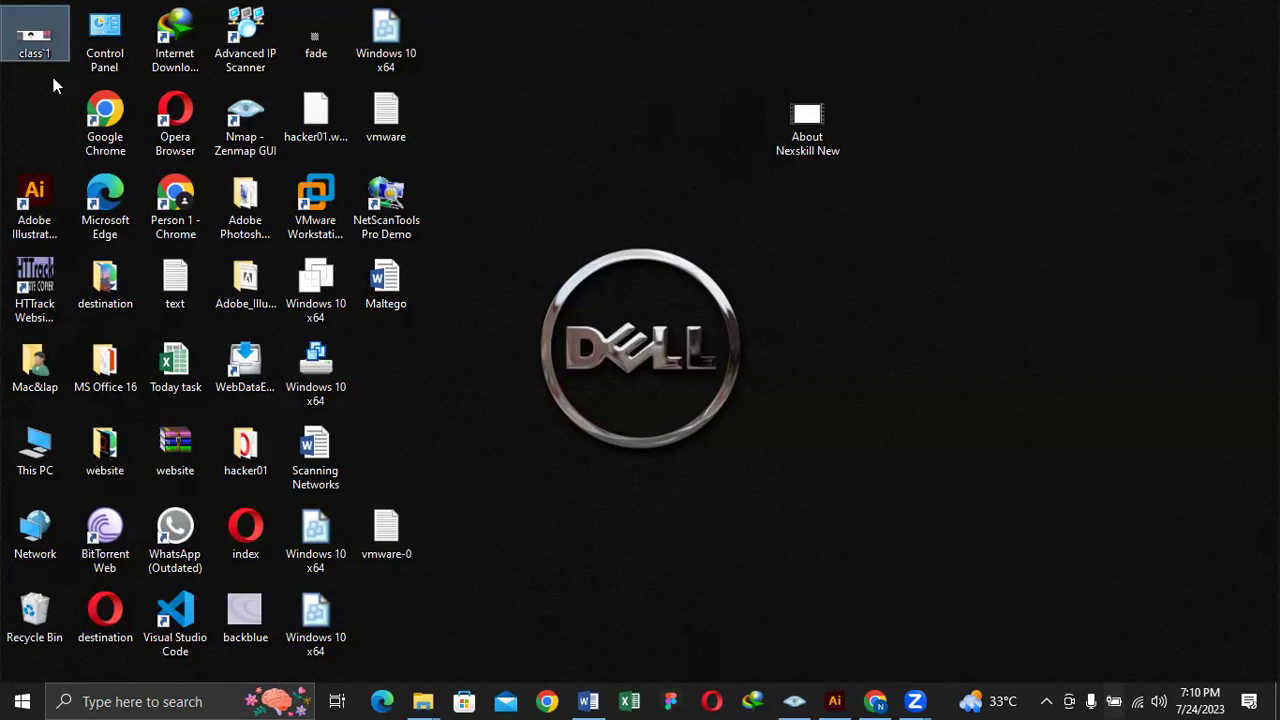
double_click(22, 52)
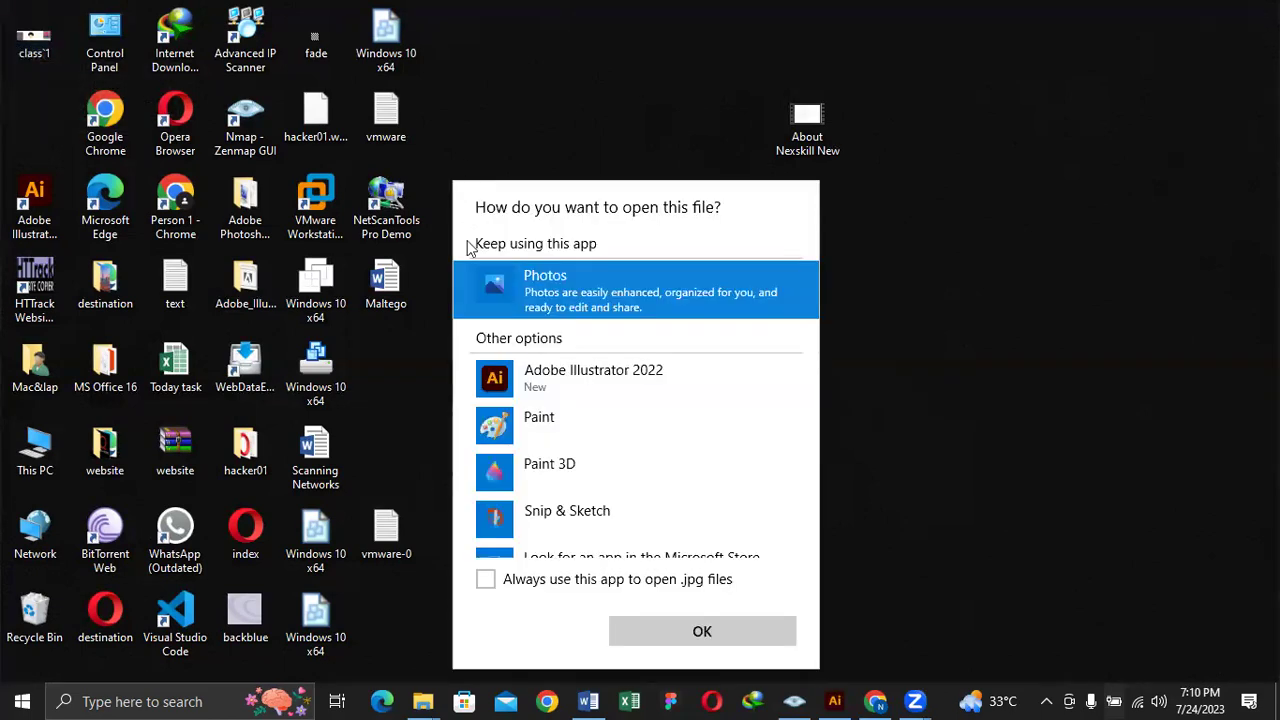
left_click(702, 631)
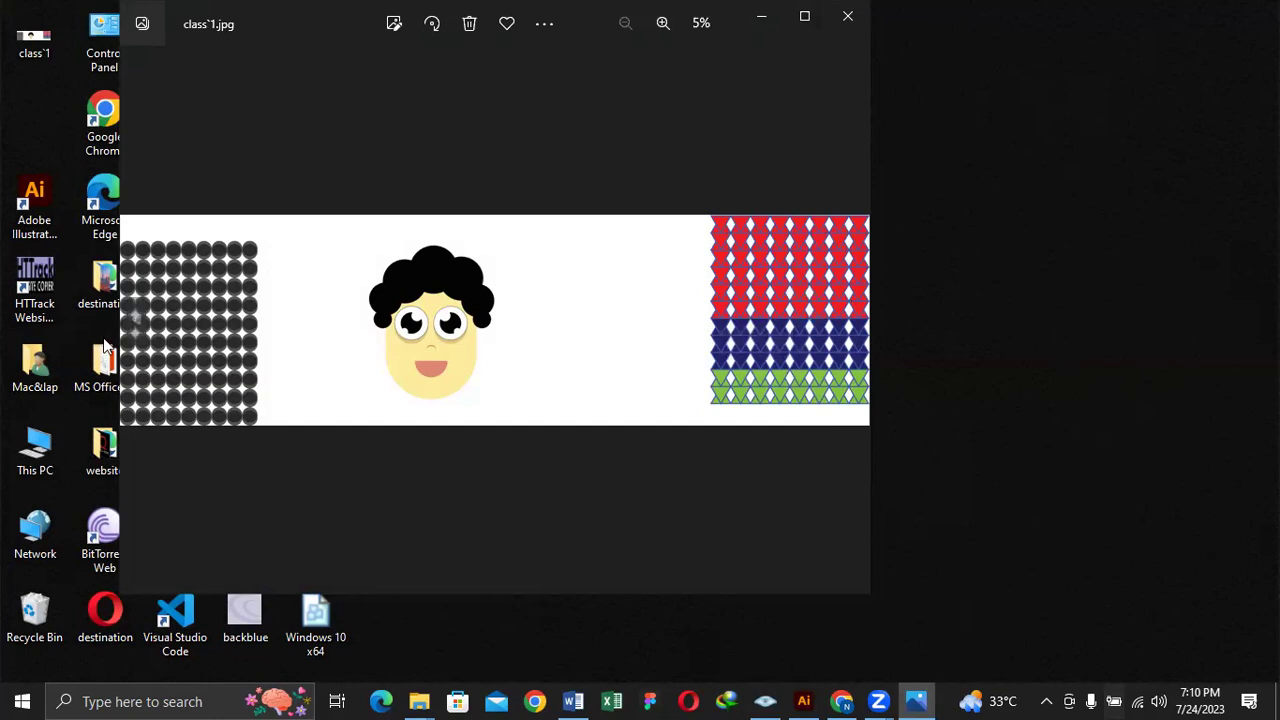
left_click(849, 30)
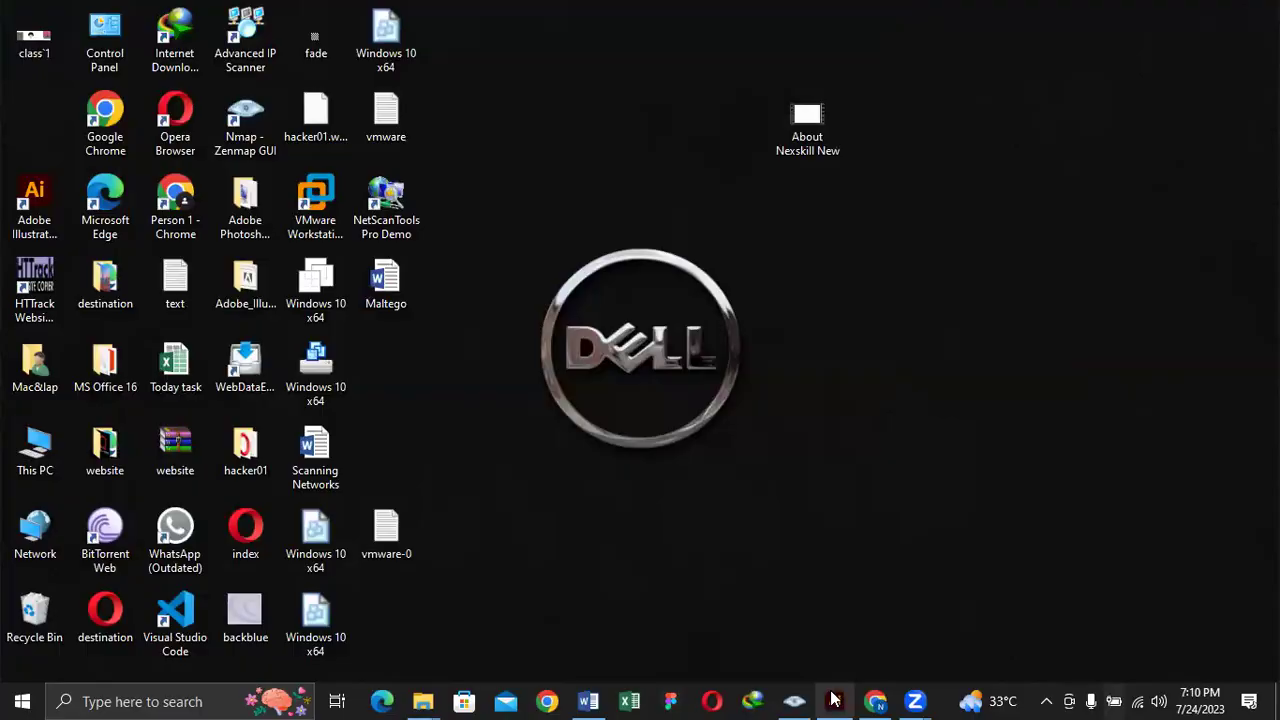
Switch back to Illustrator, save the document to the Desktop as Untitled-1 in Adobe Illustrator (*.AI) format, and view the desktop
left_click(833, 699)
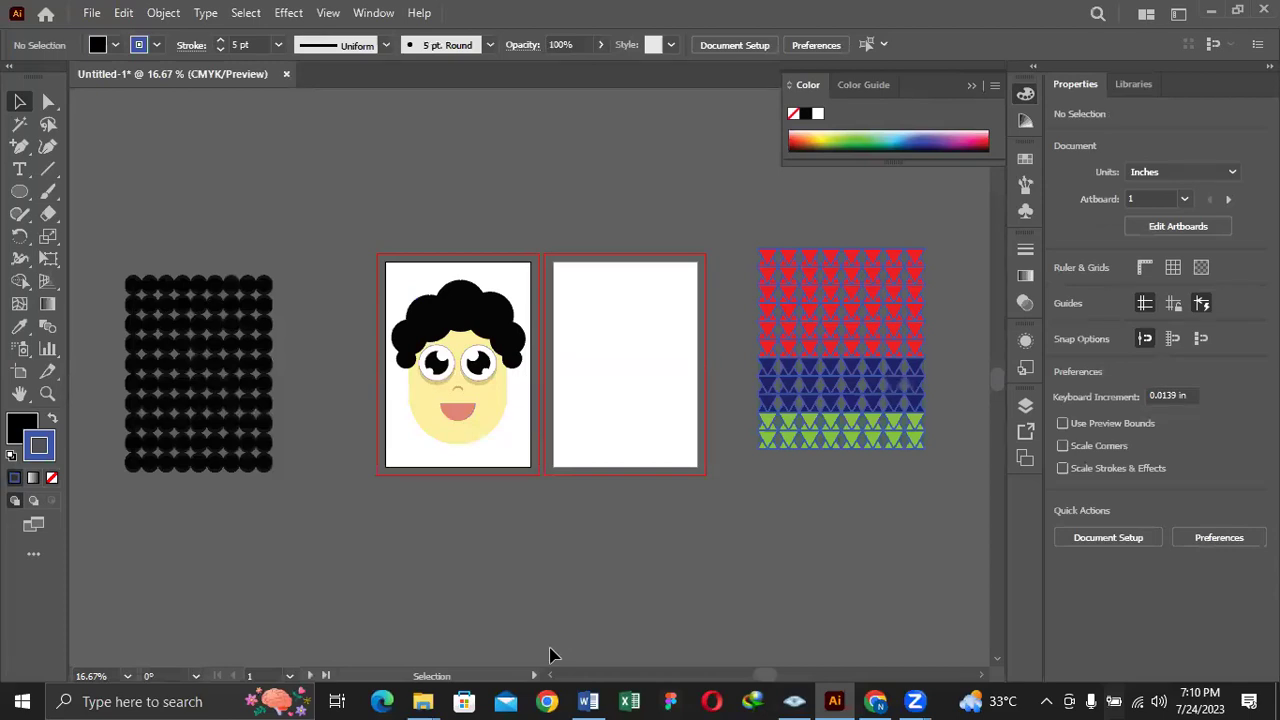
left_click(87, 13)
left_click(160, 203)
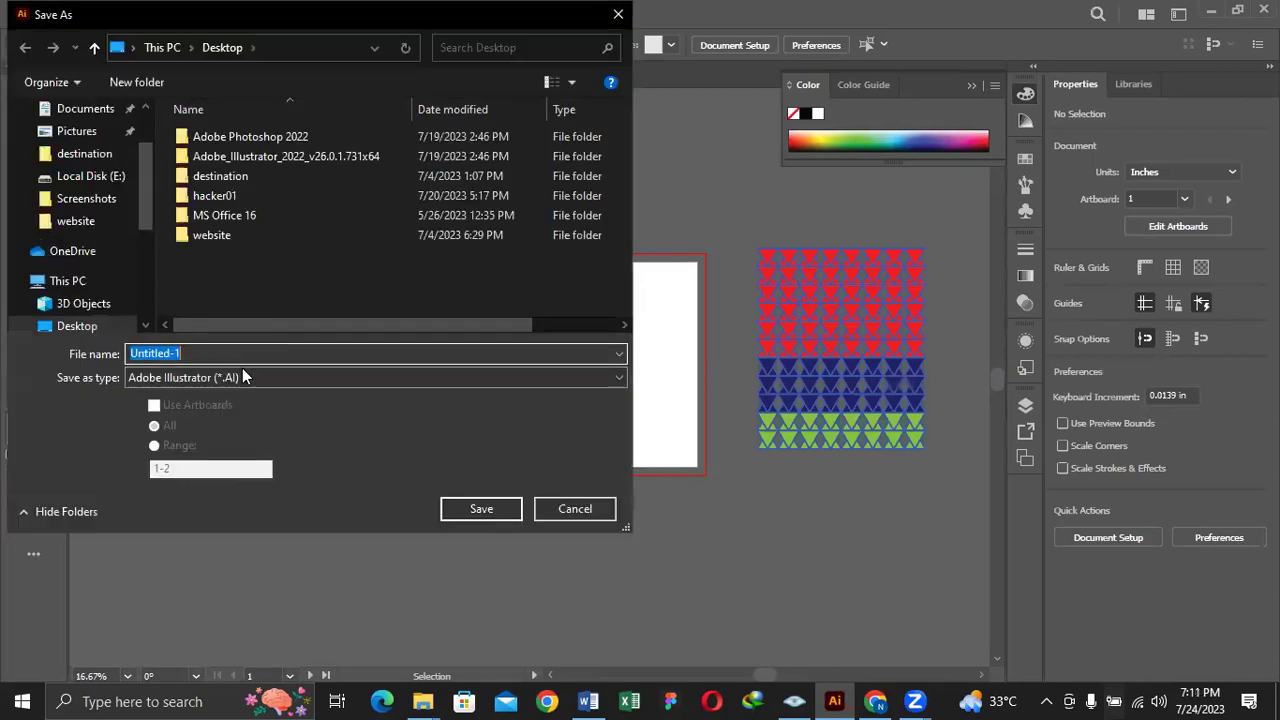
left_click(244, 377)
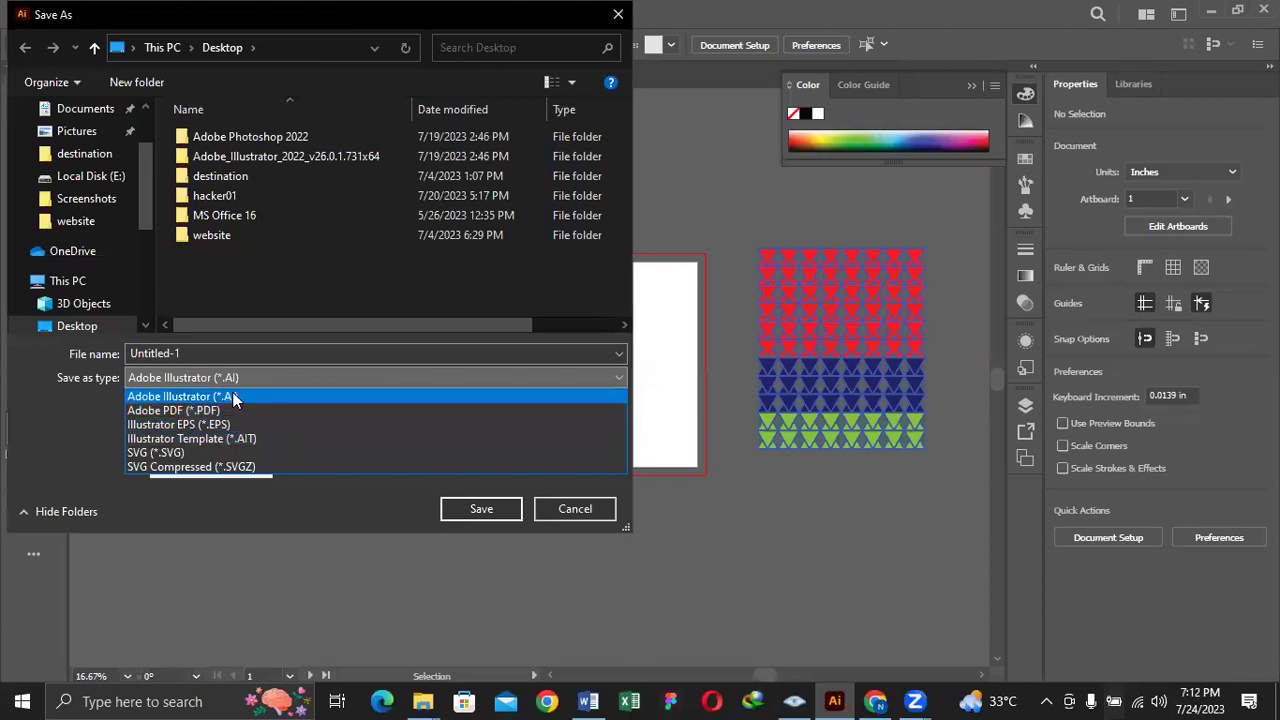
left_click(487, 512)
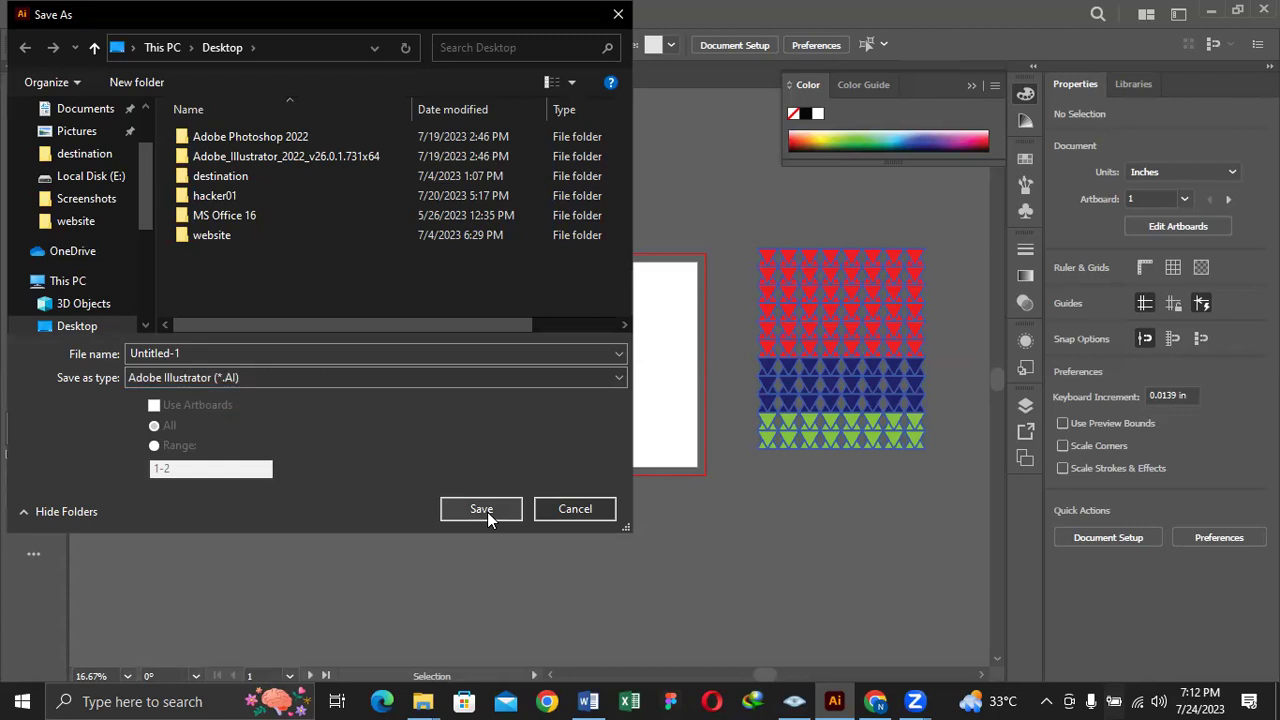
left_click(487, 512)
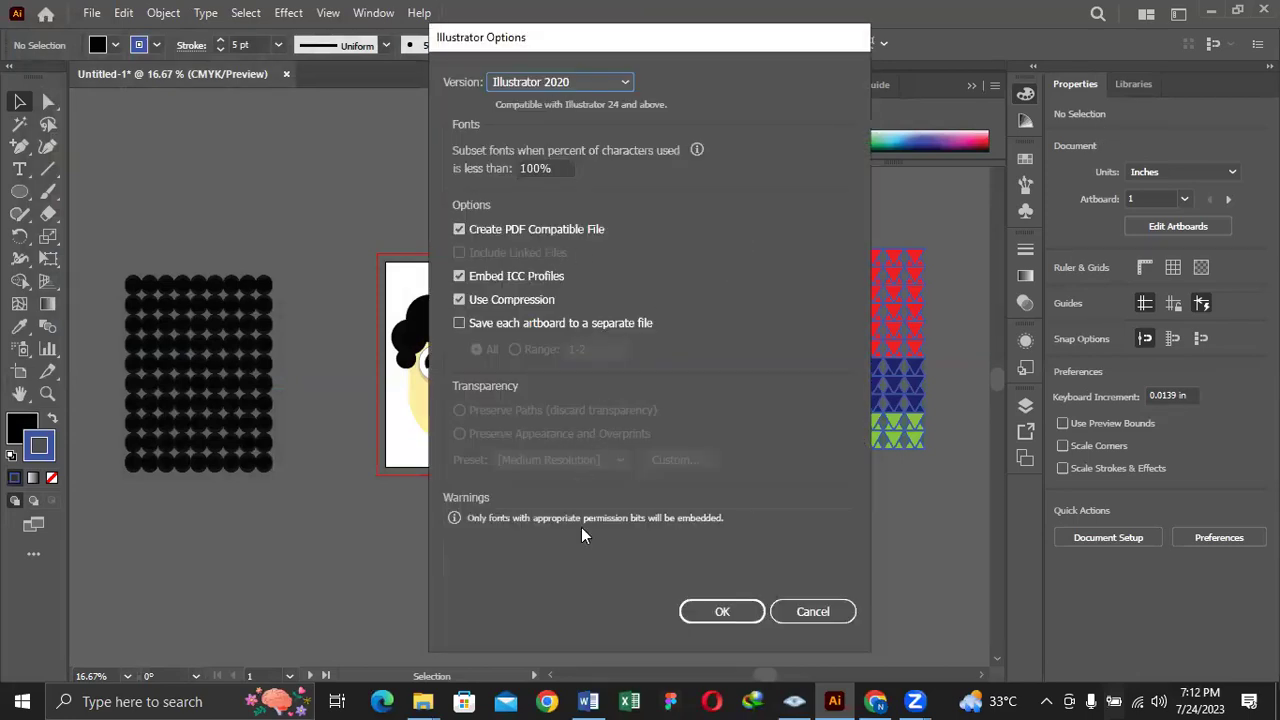
left_click(737, 613)
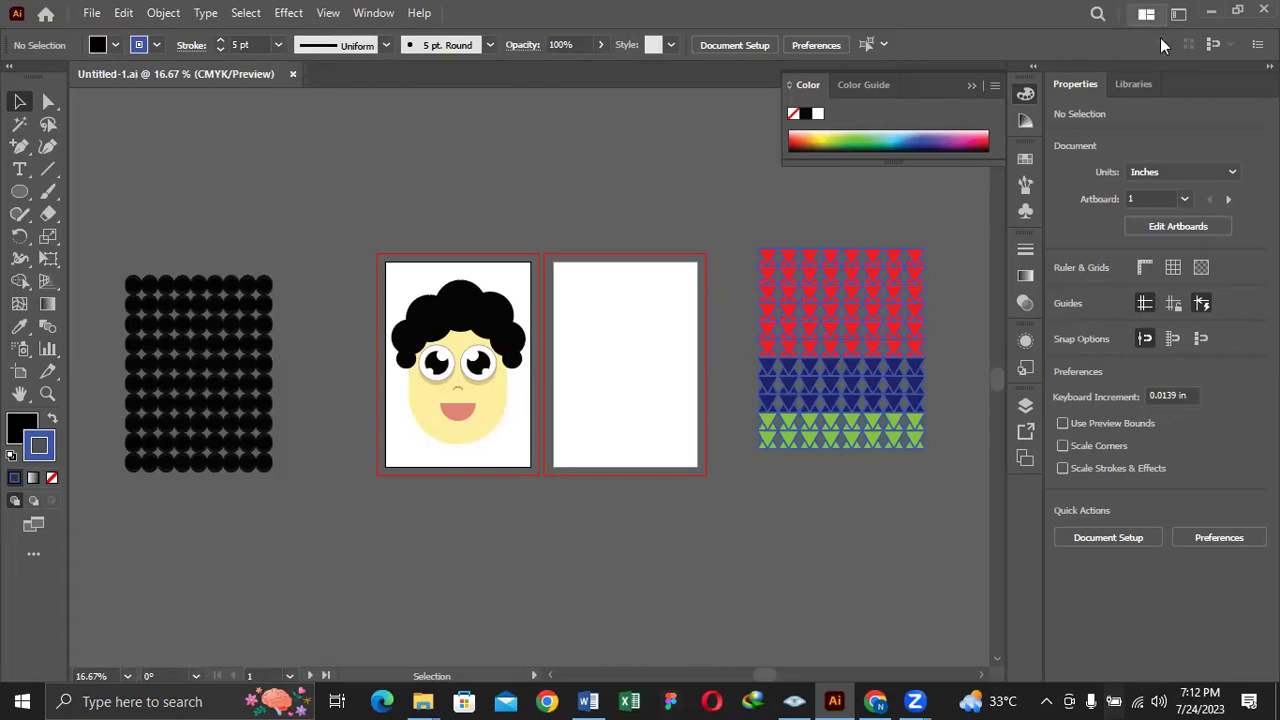
left_click(1214, 11)
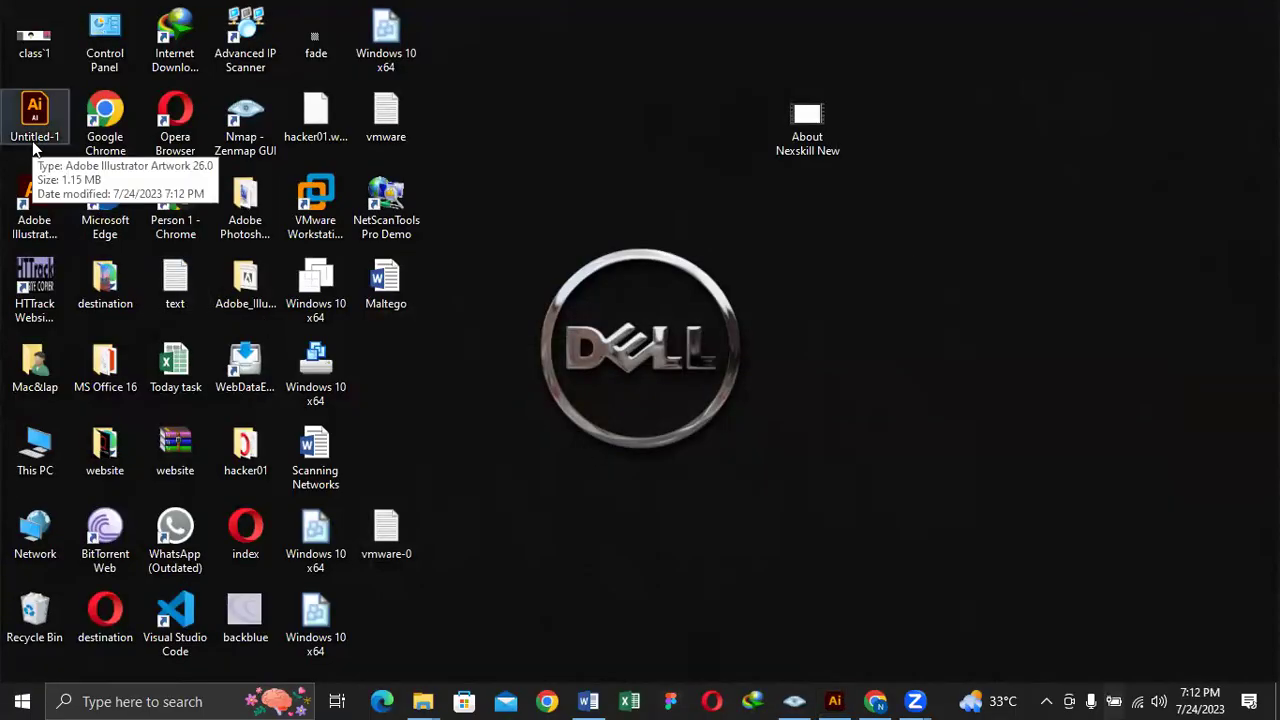
Return to Illustrator, move all the artwork together up and slightly right, mostly clear of the artboards, and deselect it
left_click(834, 700)
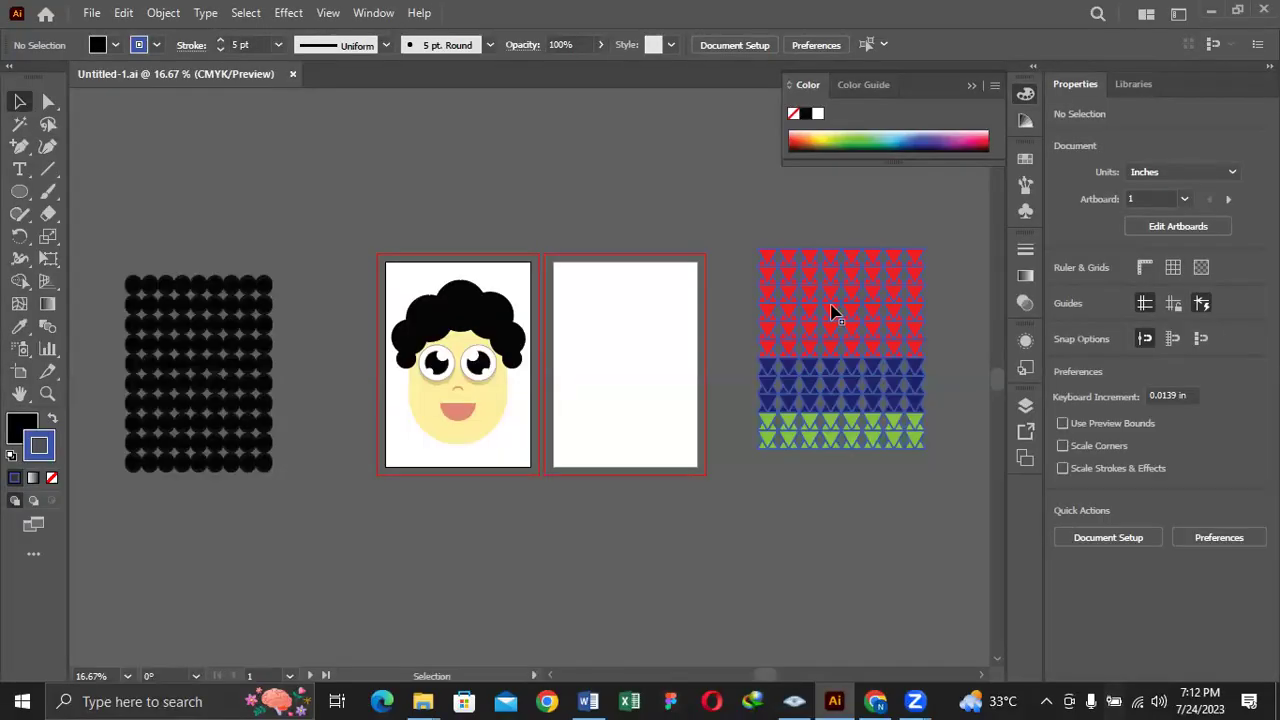
left_click_drag(98, 187, 940, 567)
left_click_drag(248, 297, 281, 173)
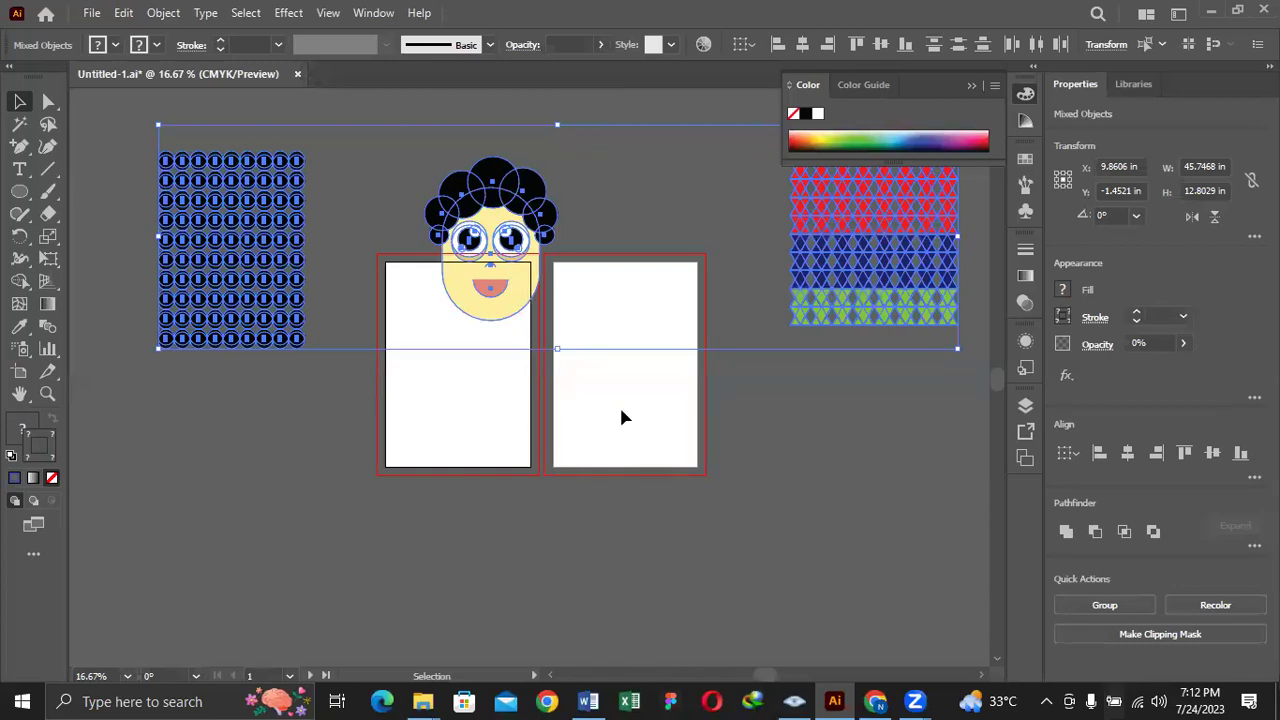
key("ctrl+shift+a")
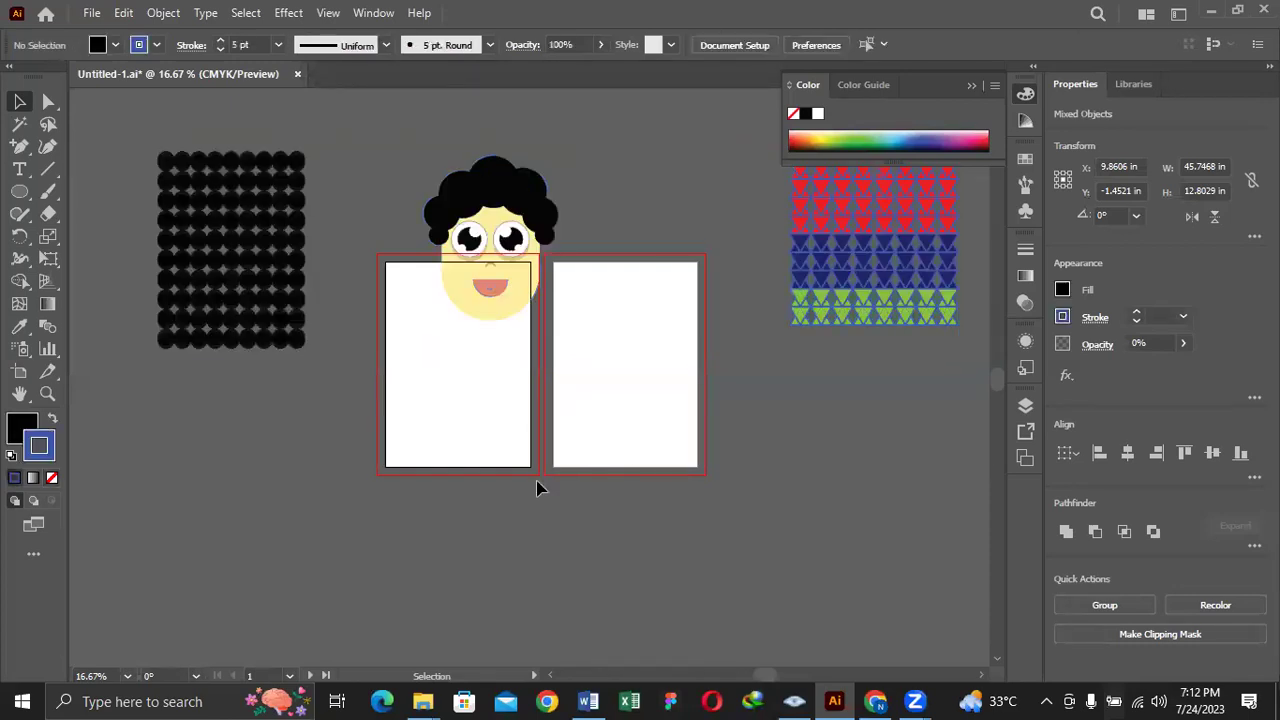
Undo the move of all the artwork and the preceding small nudges of the face, then clear the selection
key("ctrl+z")
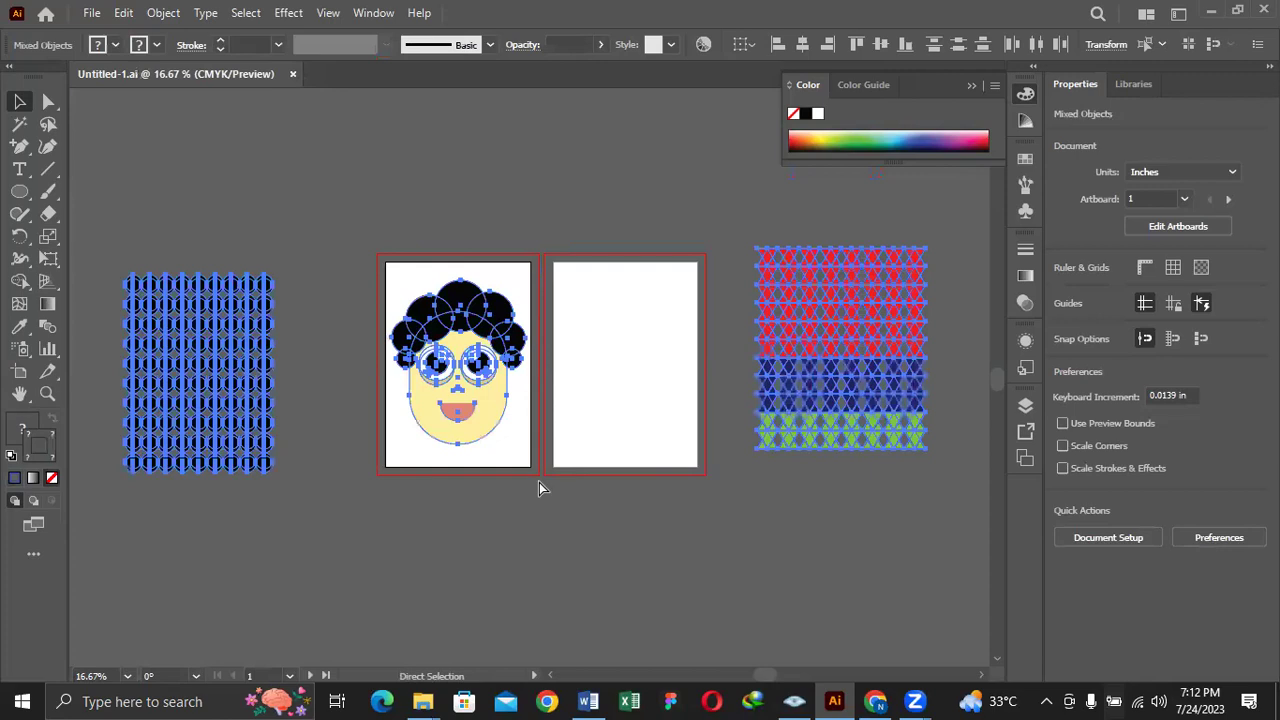
key("ctrl+z")
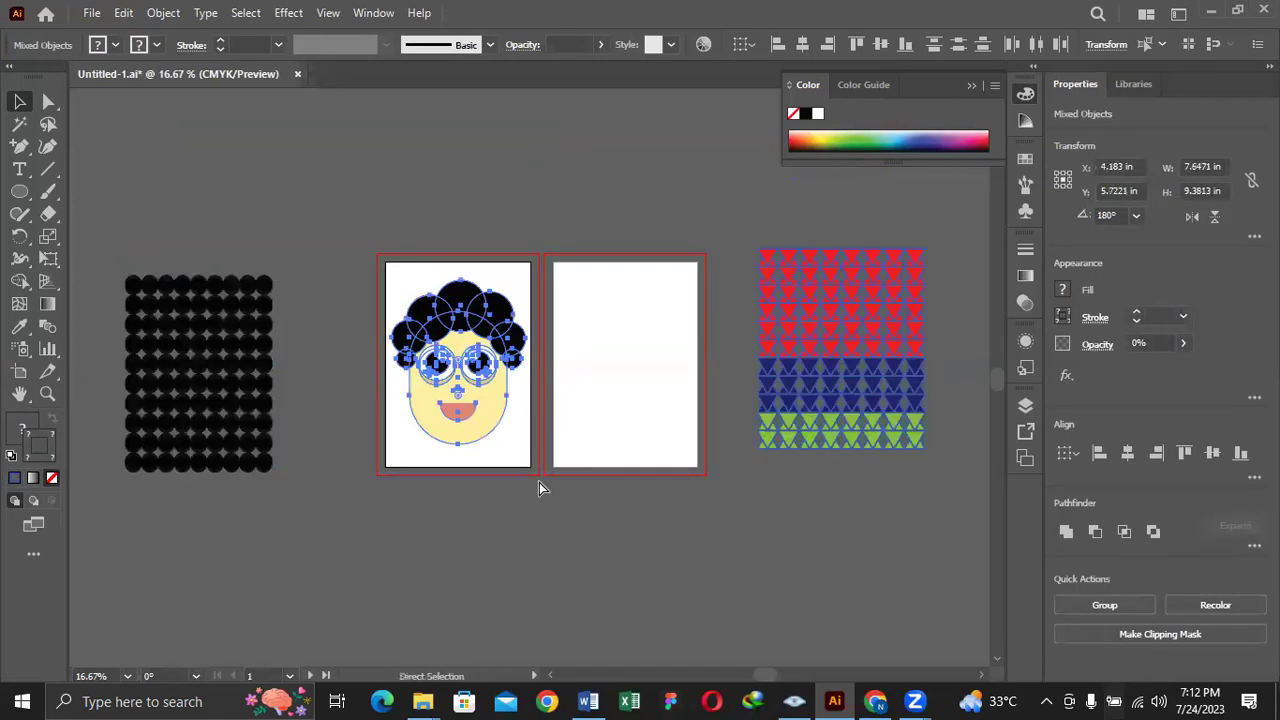
key("ctrl+z")
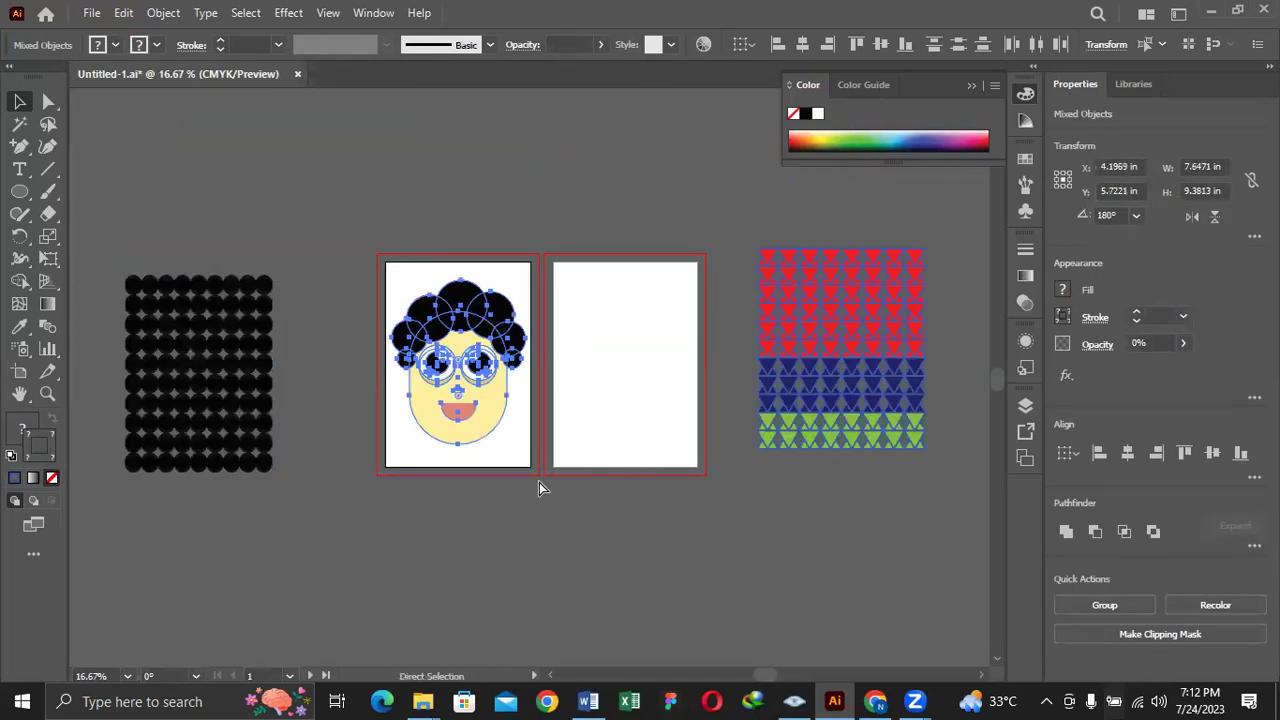
key("ctrl+z")
left_click(634, 648)
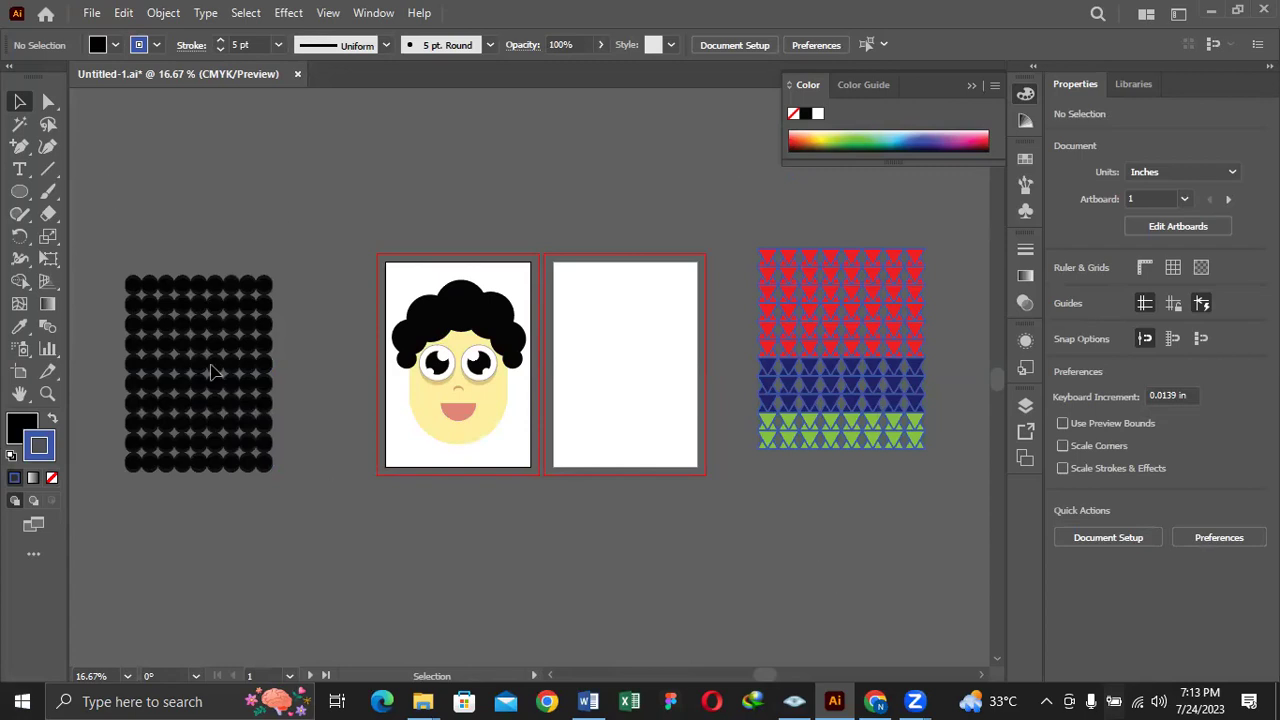
Move the black circle pattern onto the second artboard and shift the triangle pattern up and slightly left beside it
left_click_drag(268, 392, 698, 383)
left_click(850, 585)
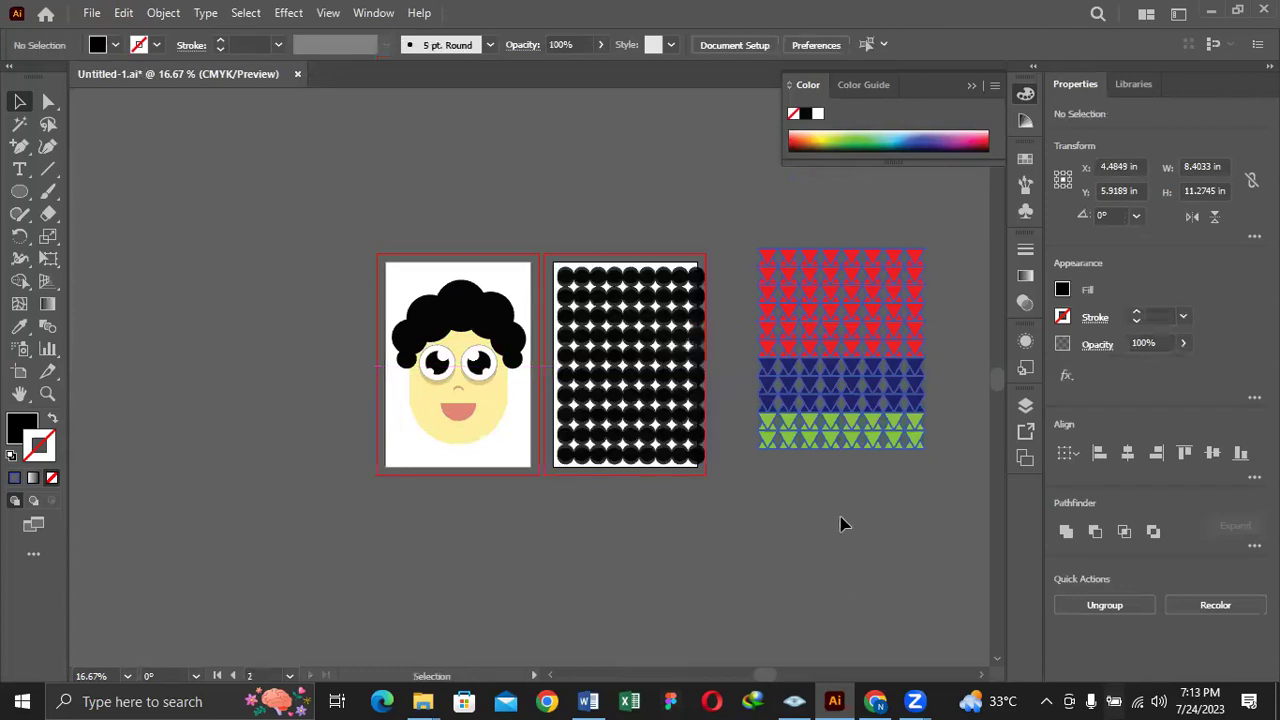
left_click(857, 400)
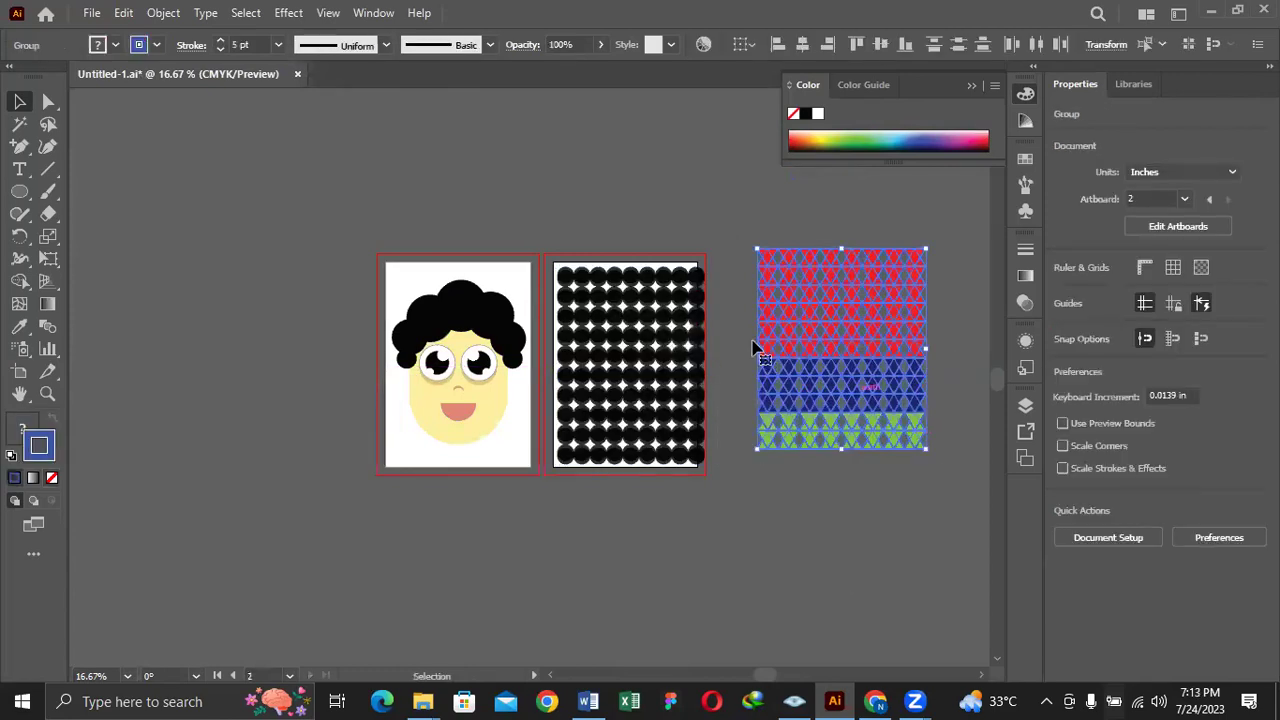
left_click_drag(755, 347, 838, 493)
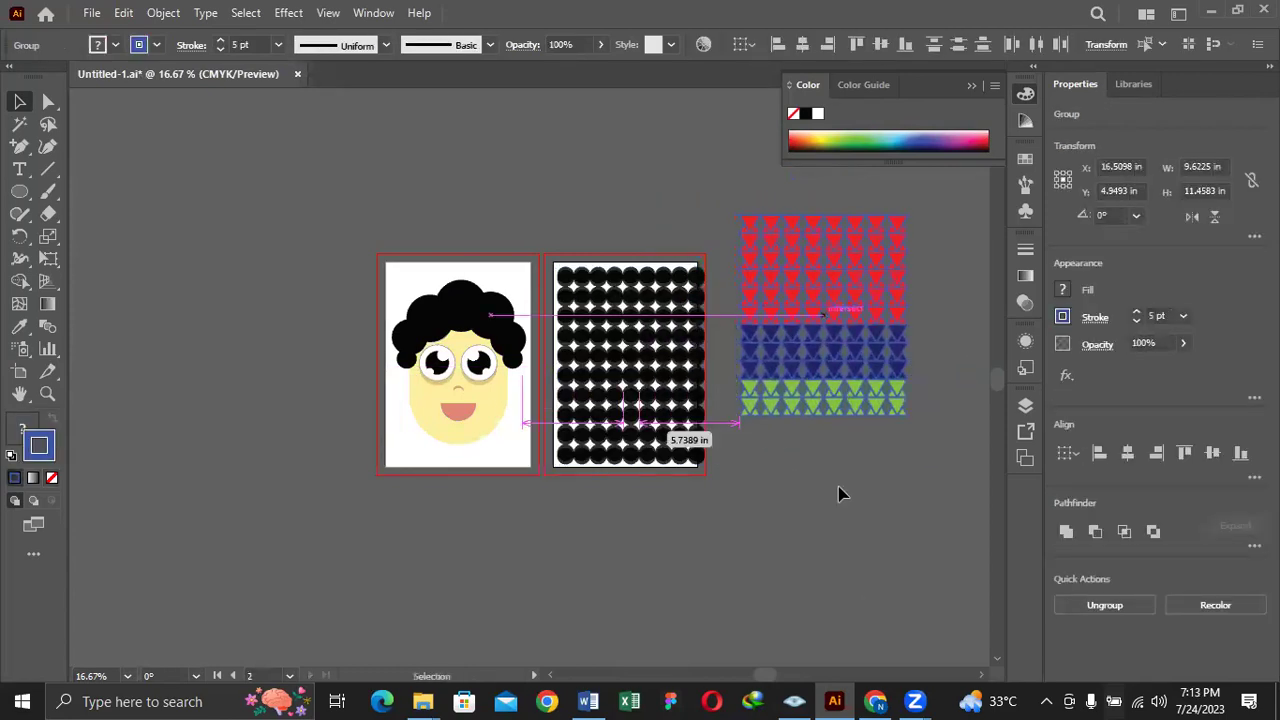
left_click(838, 493)
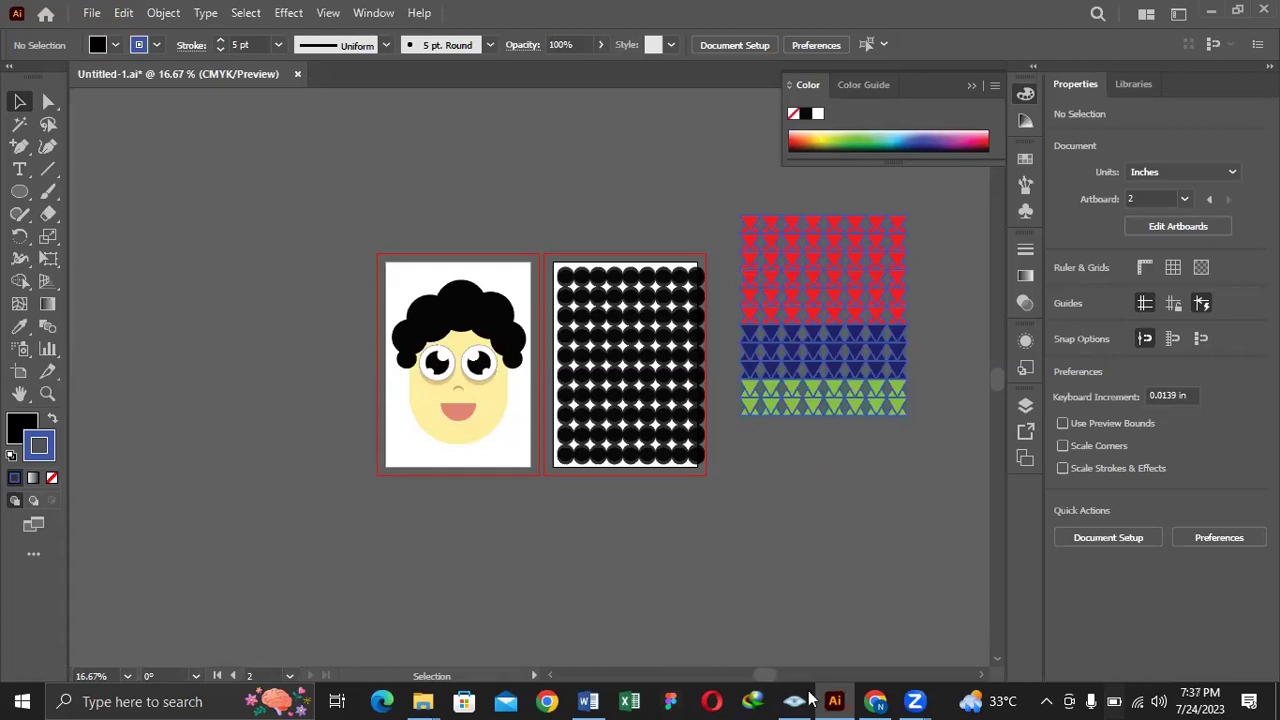
left_click(872, 700)
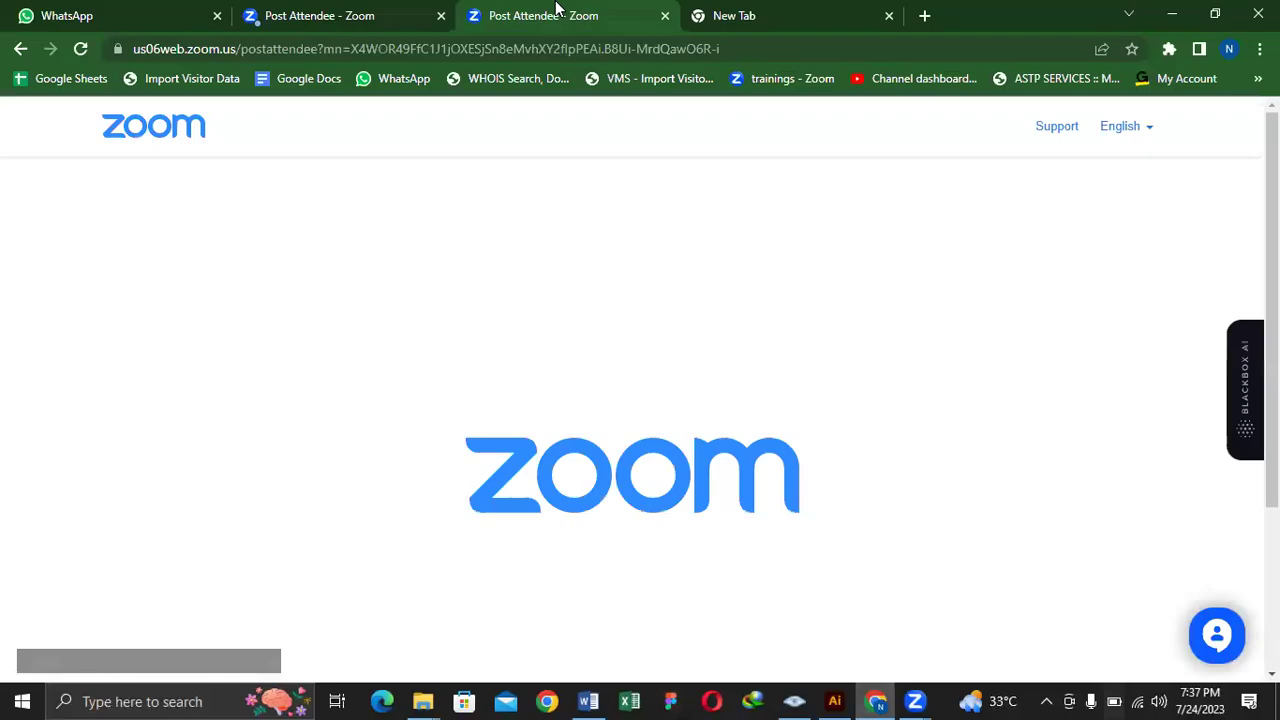
left_click(830, 11)
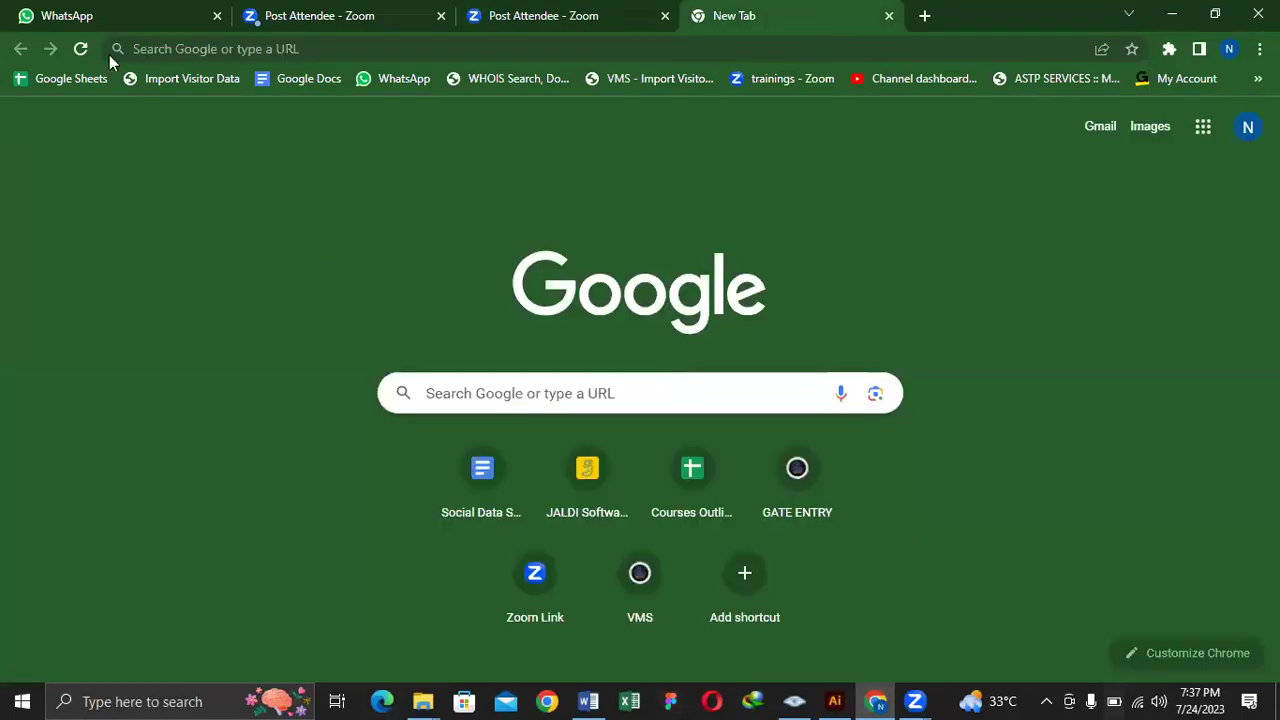
left_click(142, 50)
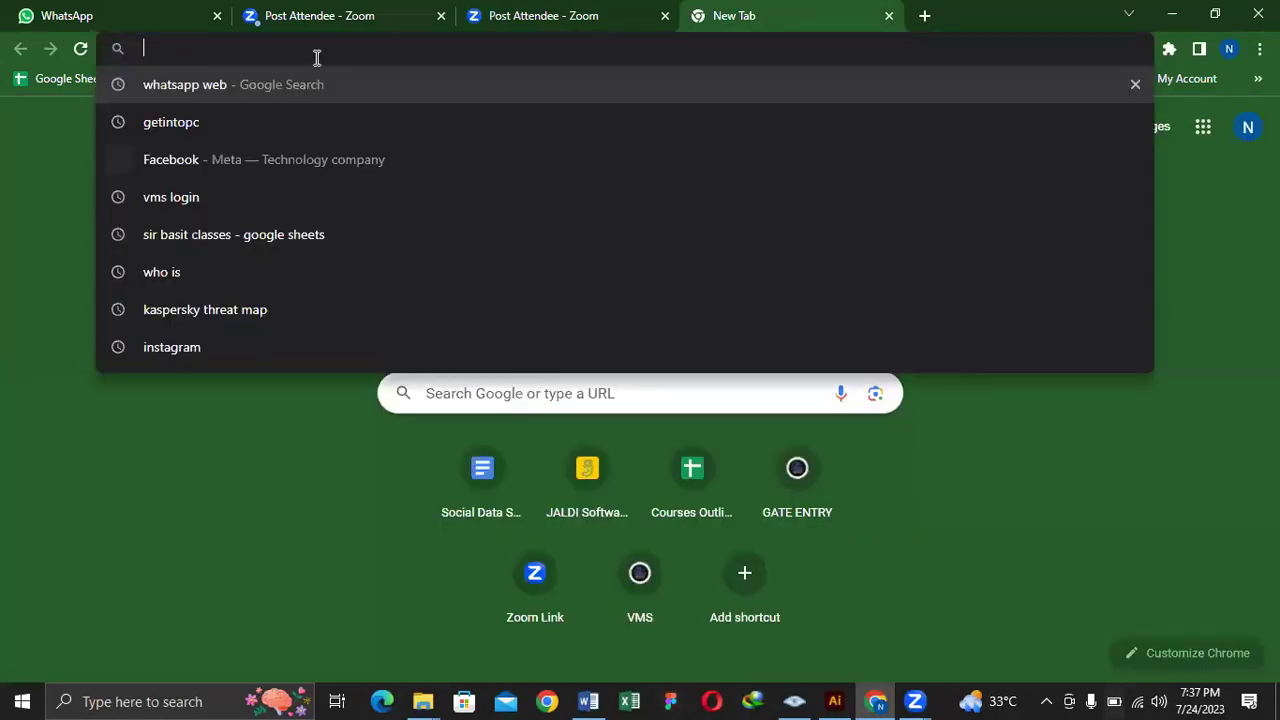
left_click(570, 12)
left_click(357, 14)
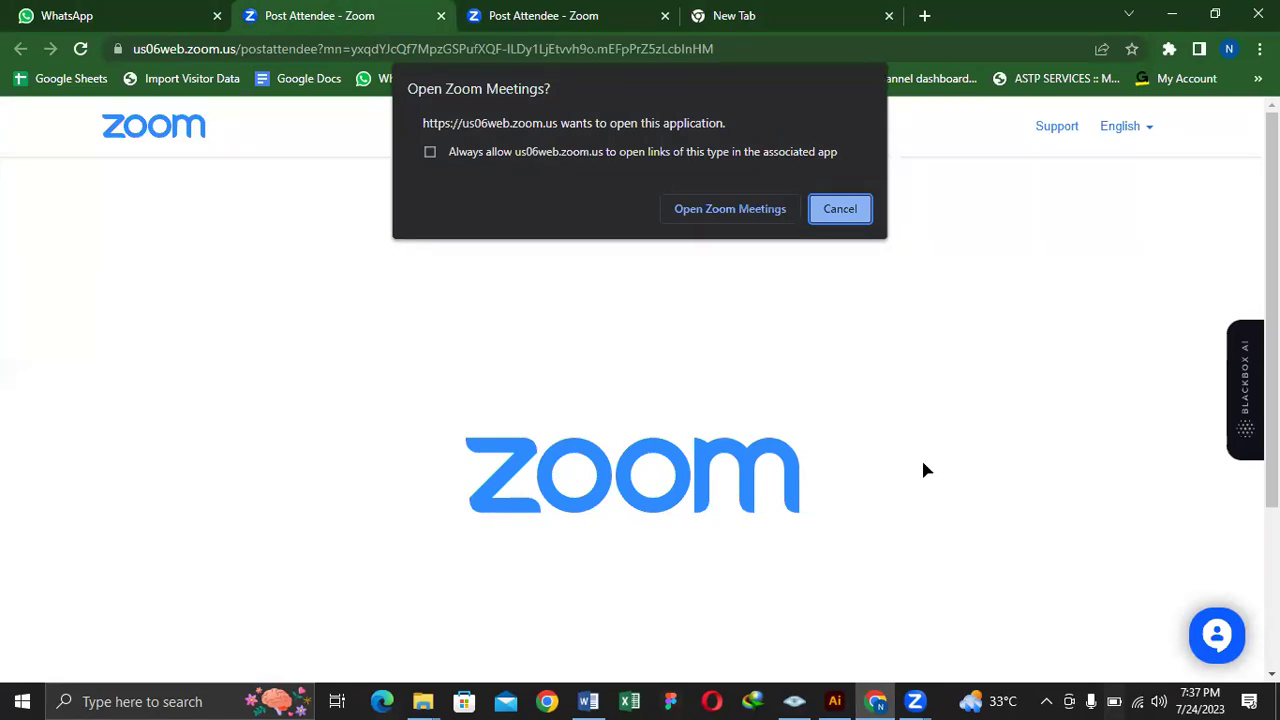
key("alt+Tab")
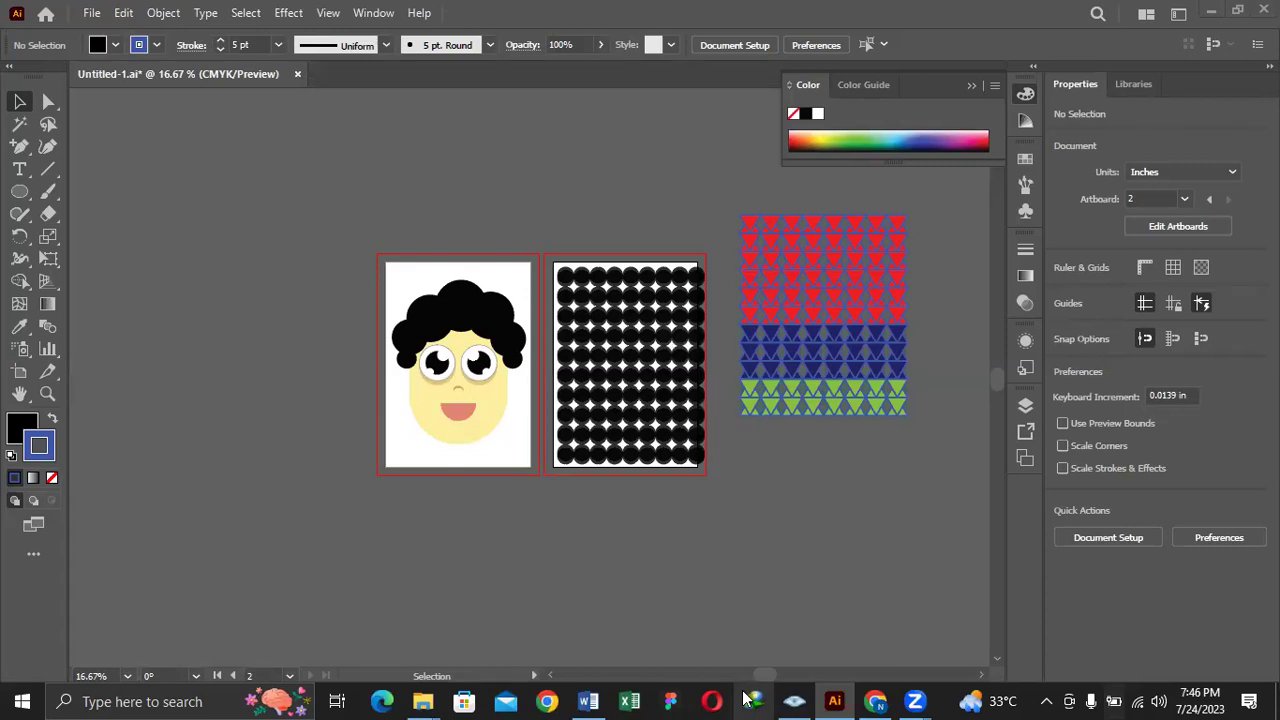
scroll(790, 544, "up", 1)
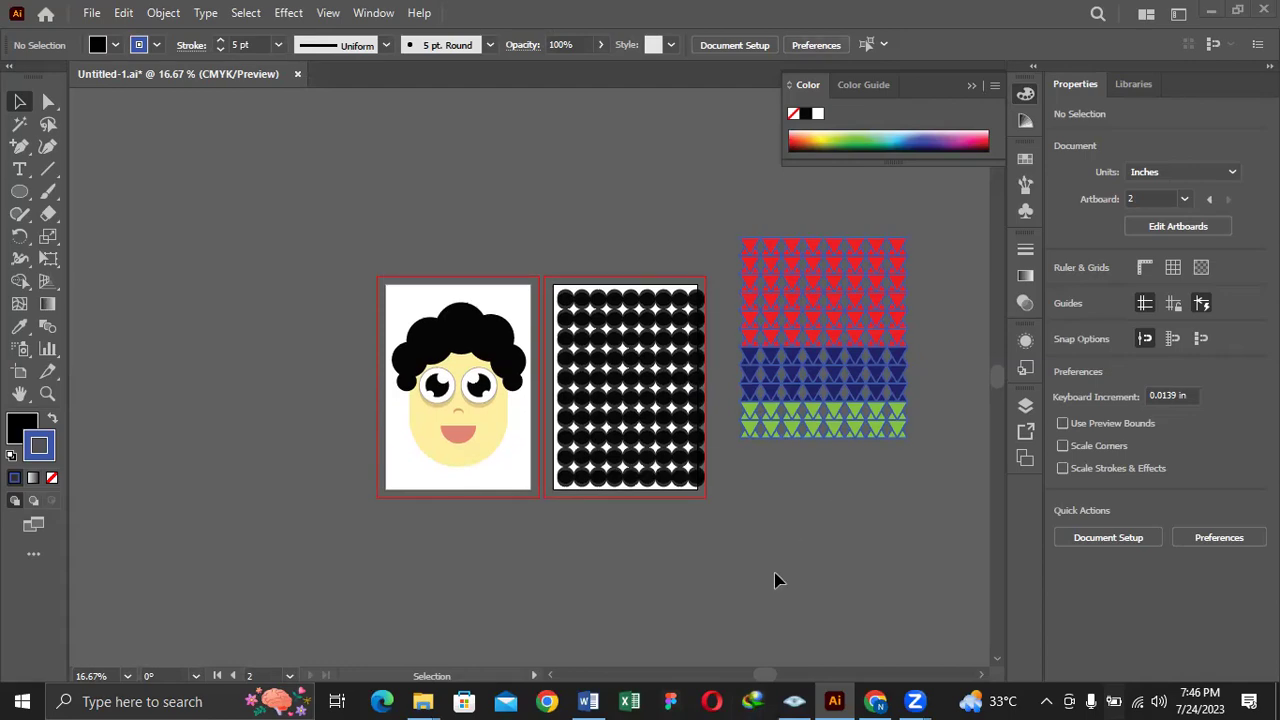